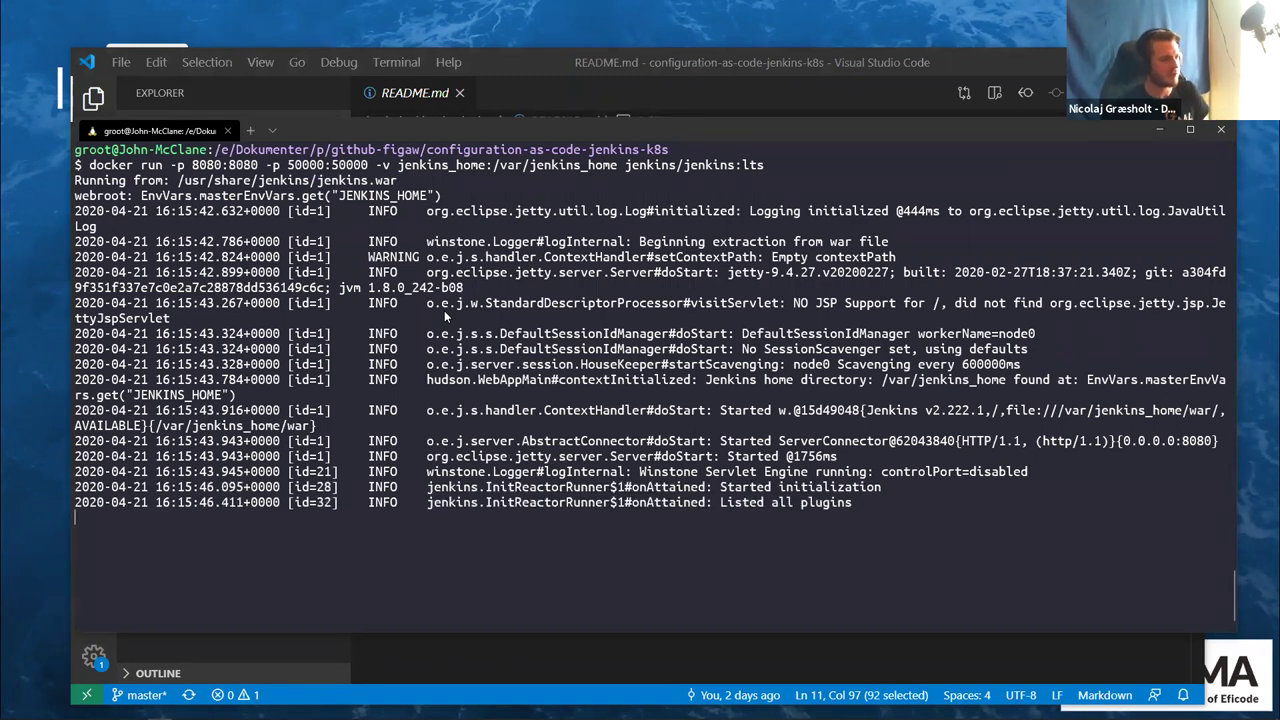
- Bring the Google Slides presentation back to the Demo Time! slide
key("alt+Tab")
key("alt+Tab")
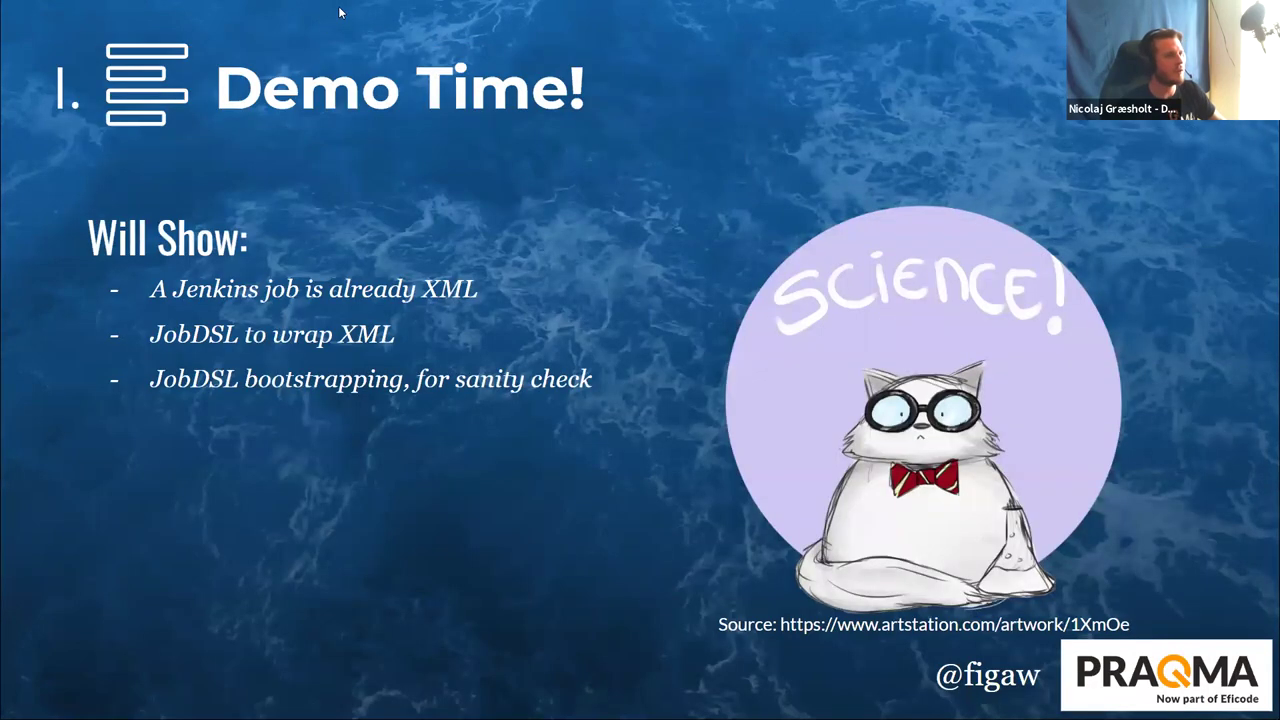
key("Escape")
- Load the local Jenkins at localhost:8080 in a new browser tab
key("ctrl+t")
type("localhost:8080")
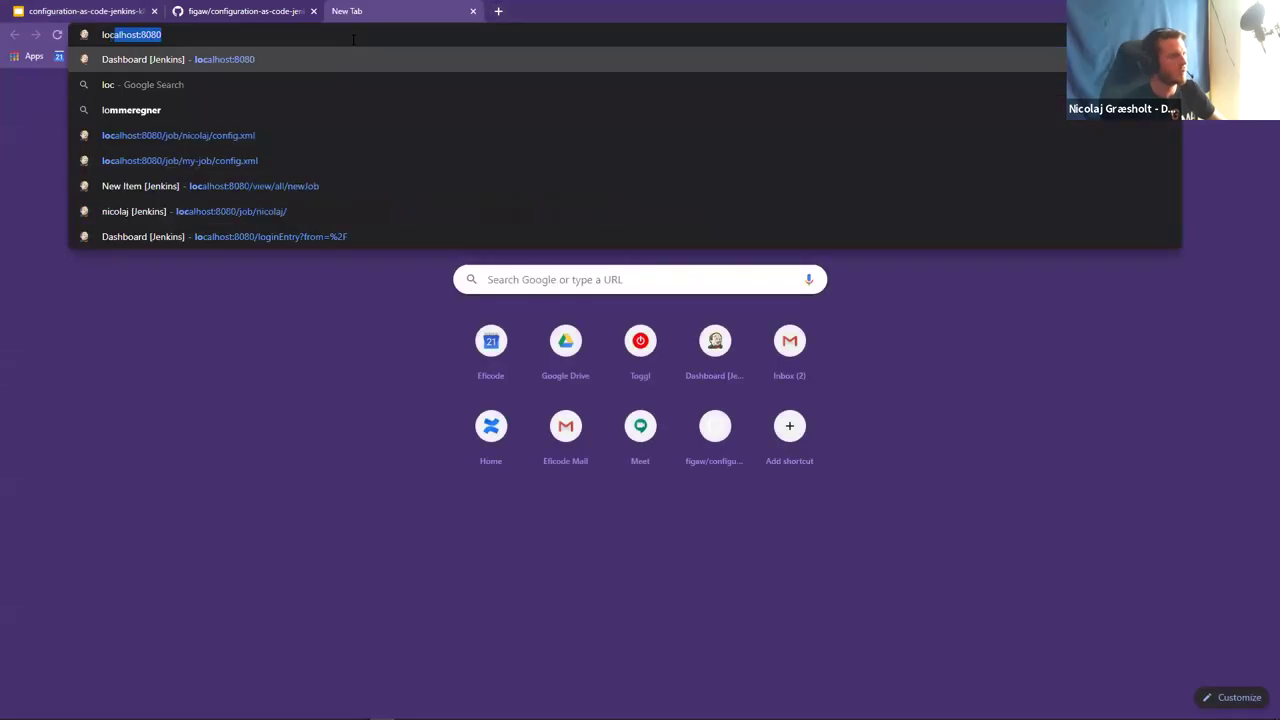
key("Return")
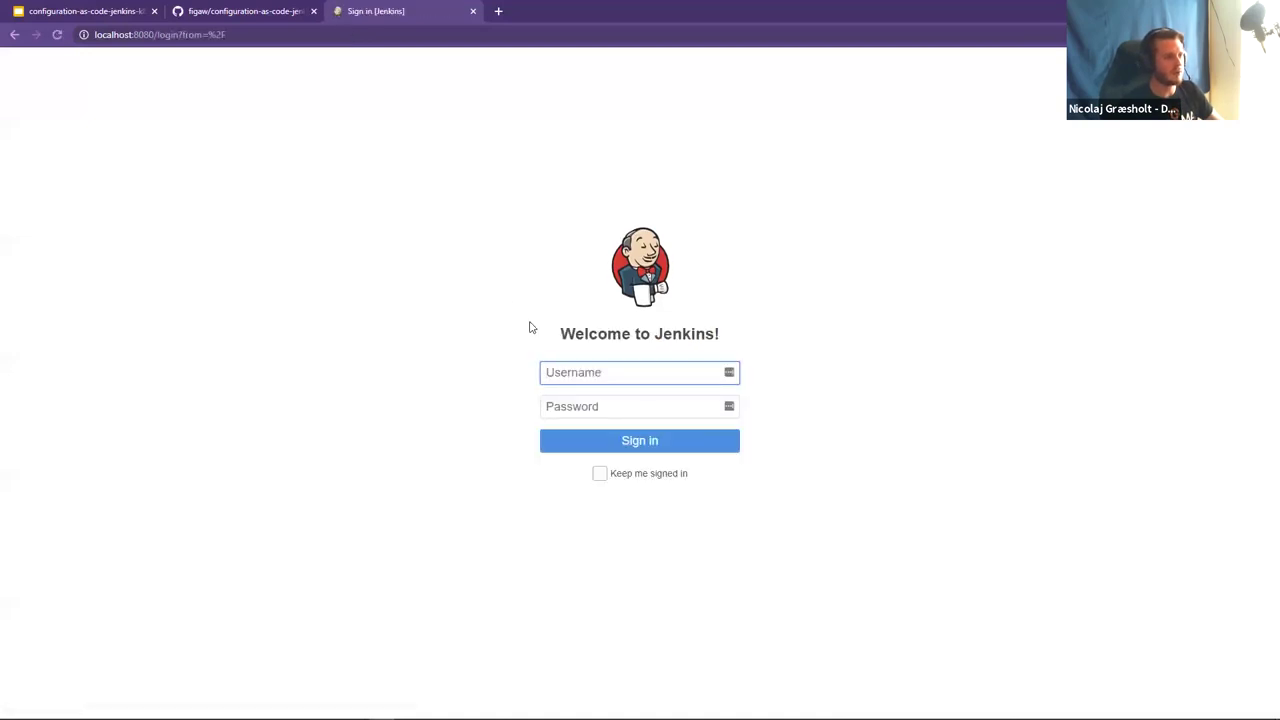
- Sign in to Jenkins with the admin username and its password
left_click(590, 374)
key("Tab")
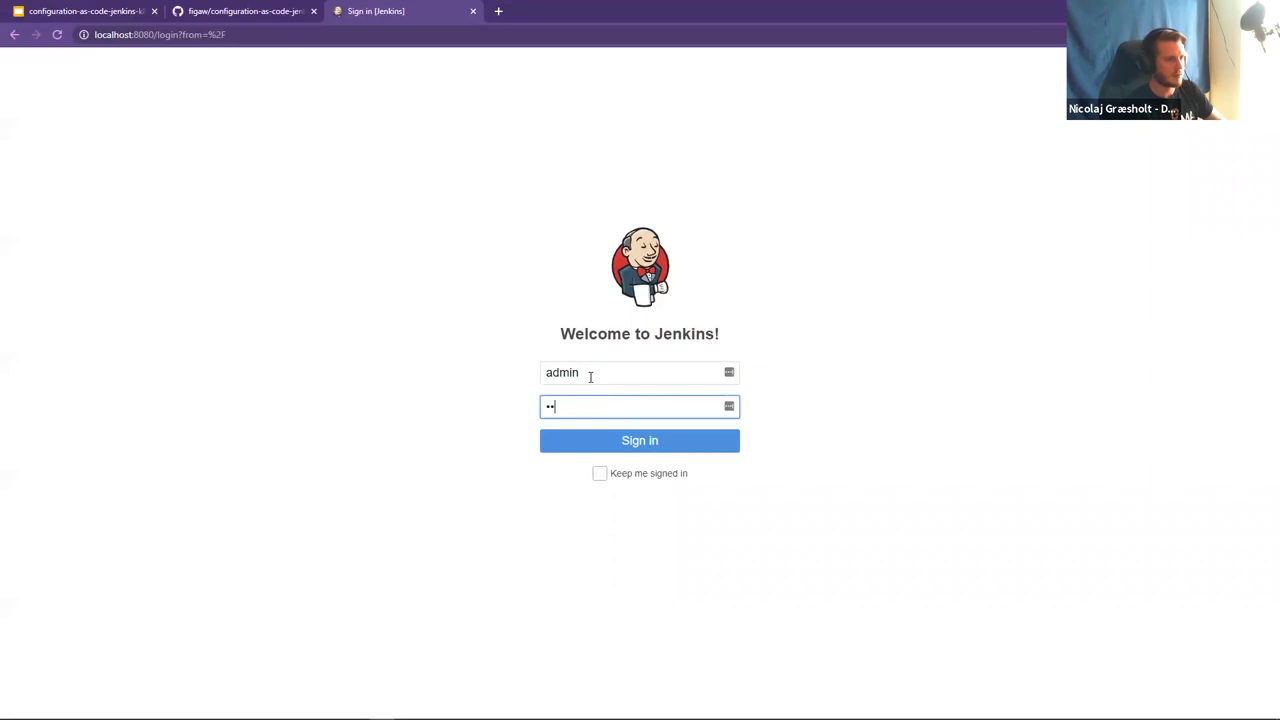
key("Return")
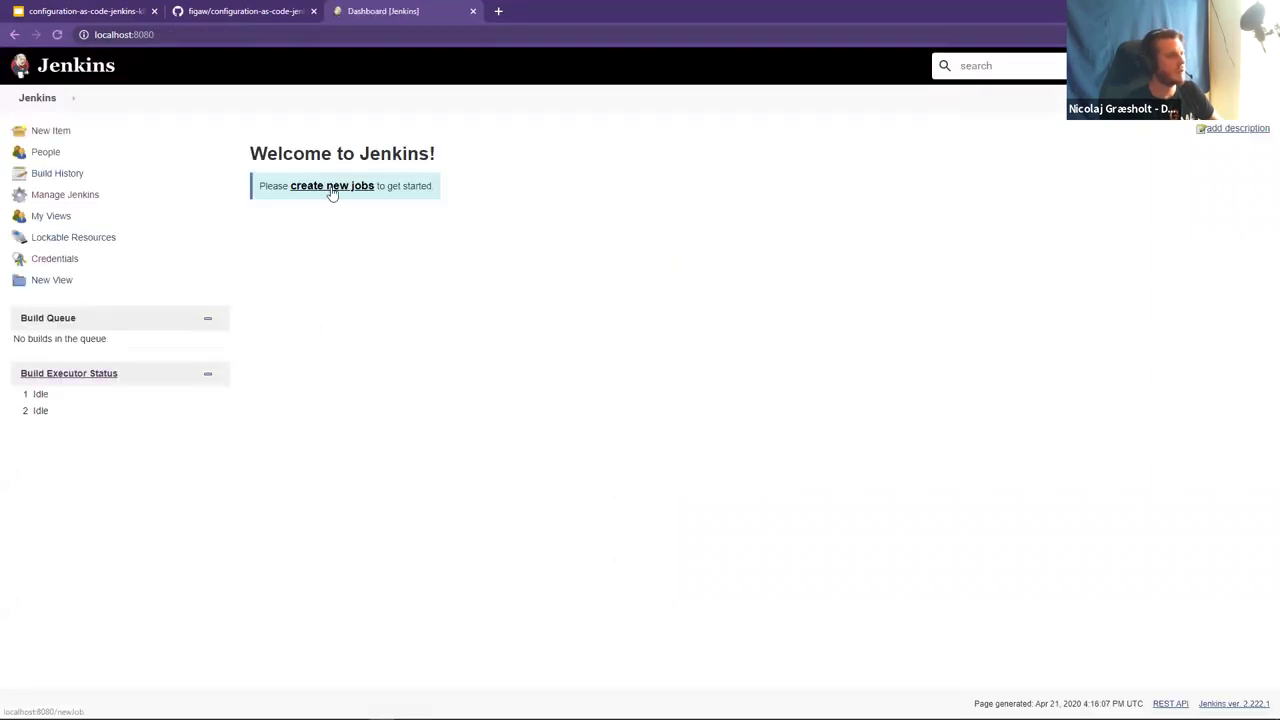
- Create a new freestyle project named nicolaj
left_click(331, 186)
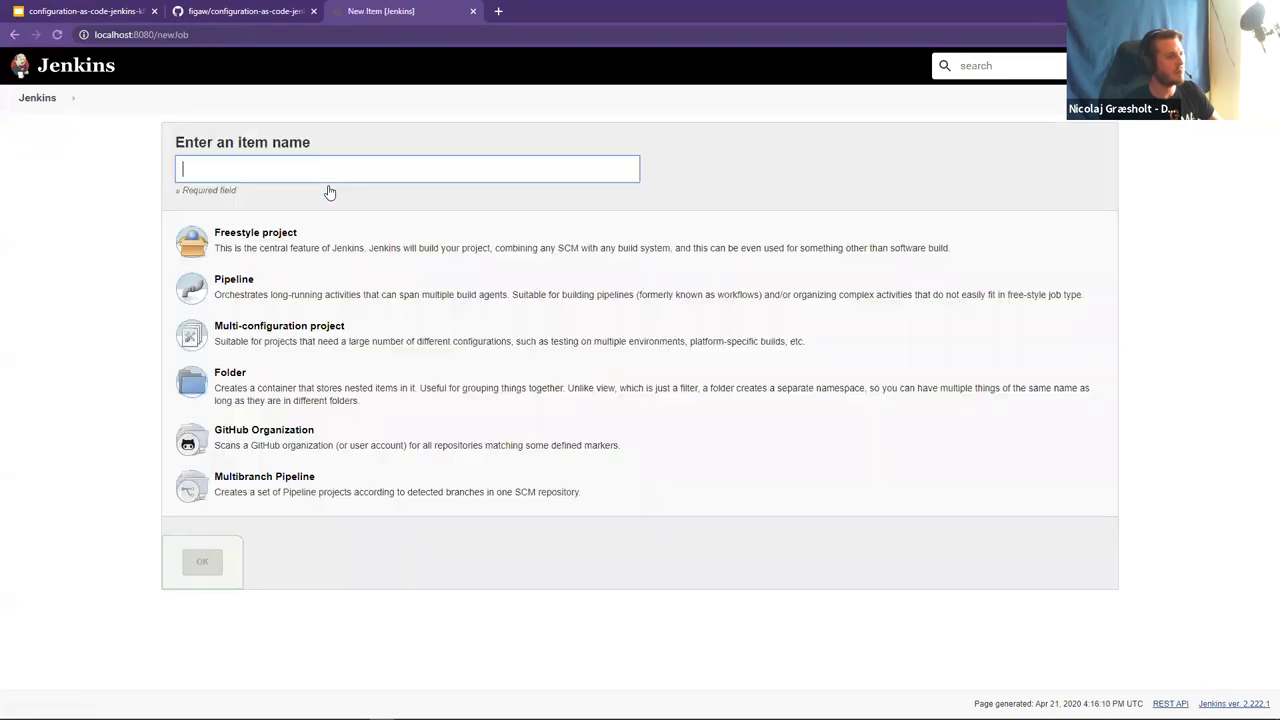
left_click(278, 168)
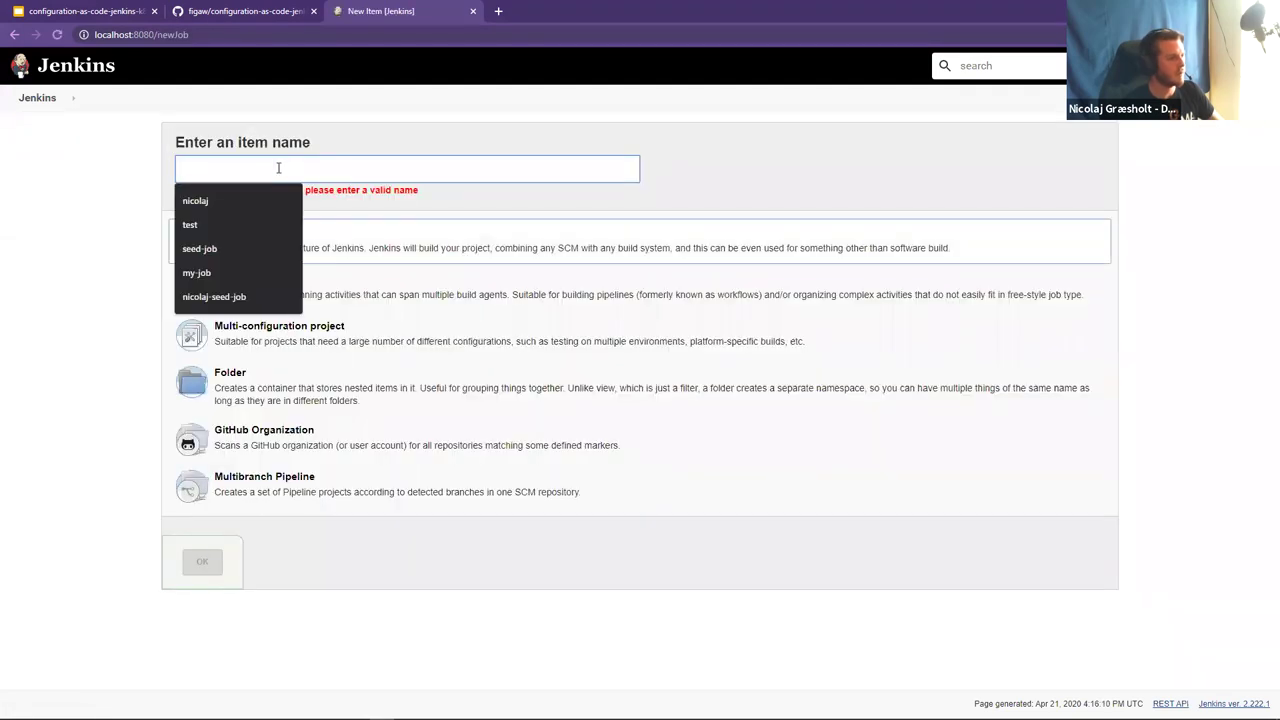
type("nic9ola")
key("BackSpace")
type("olaj")
left_click(348, 241)
left_click(202, 561)
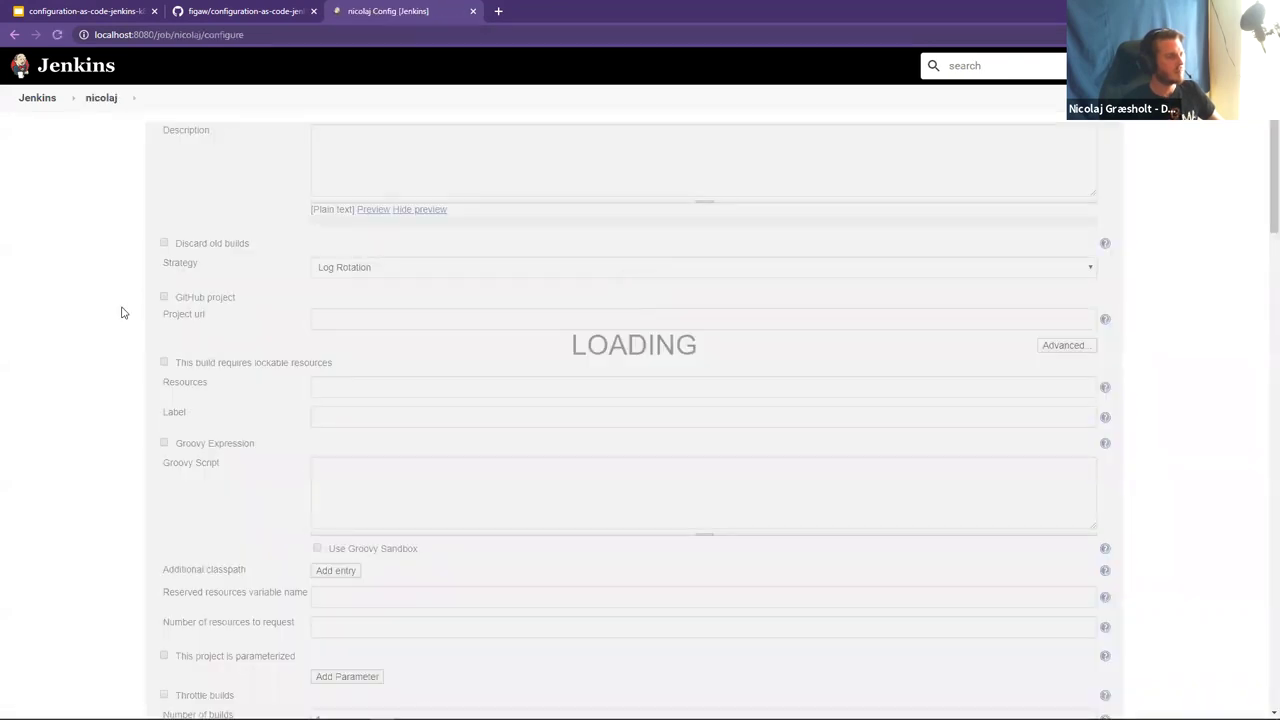
- Add an Execute shell step running echo "Hello, World!" and save the job
scroll(121, 312, "down", 4)
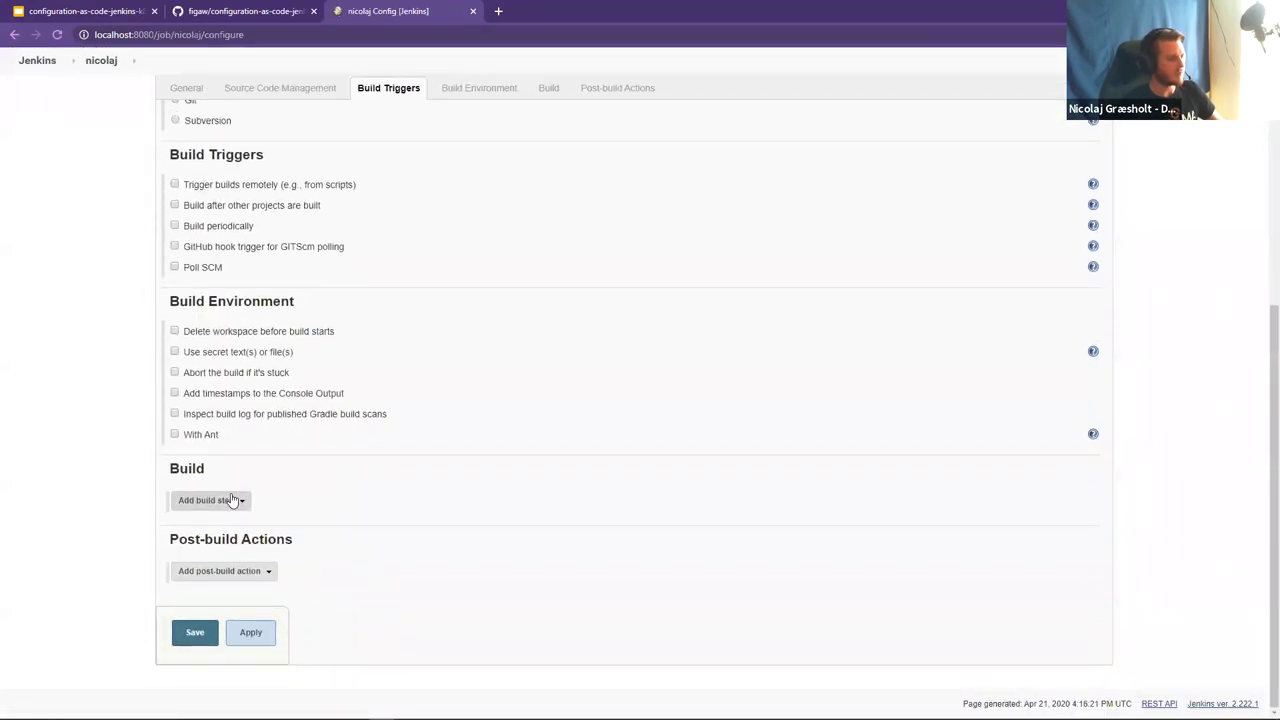
left_click(240, 500)
left_click(229, 537)
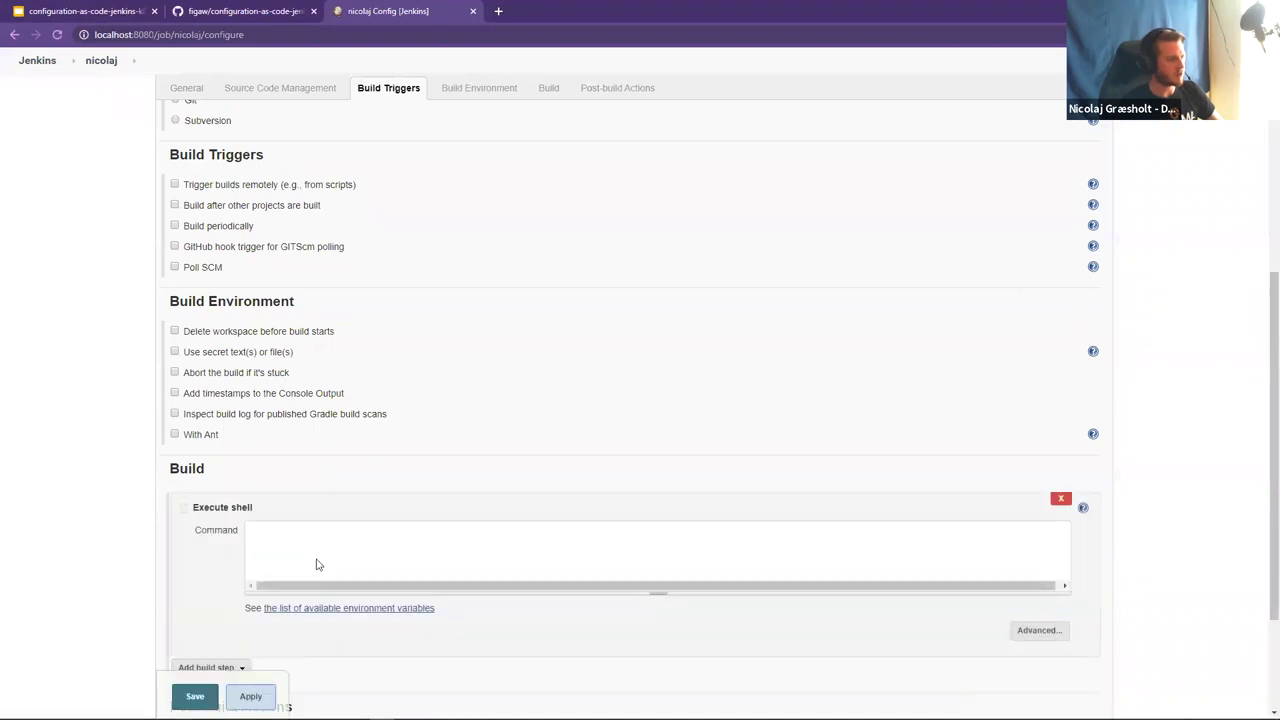
type("echo \"Hello, World!")
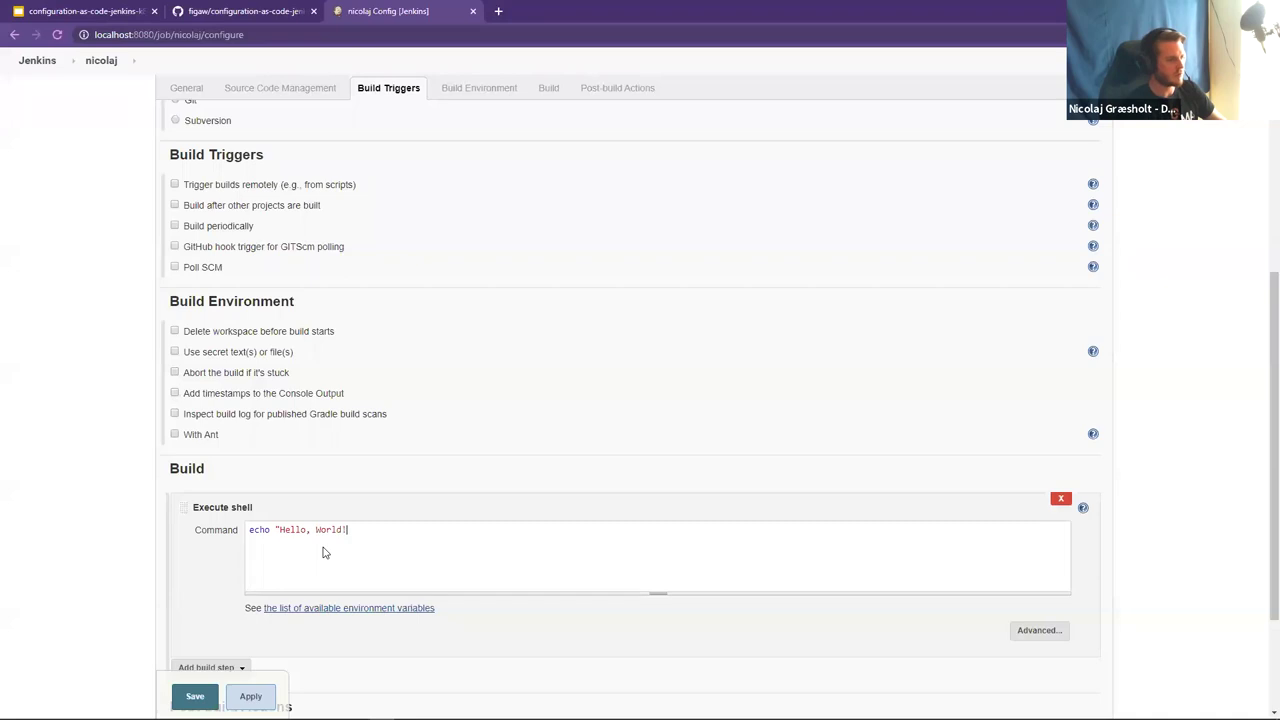
left_click(195, 696)
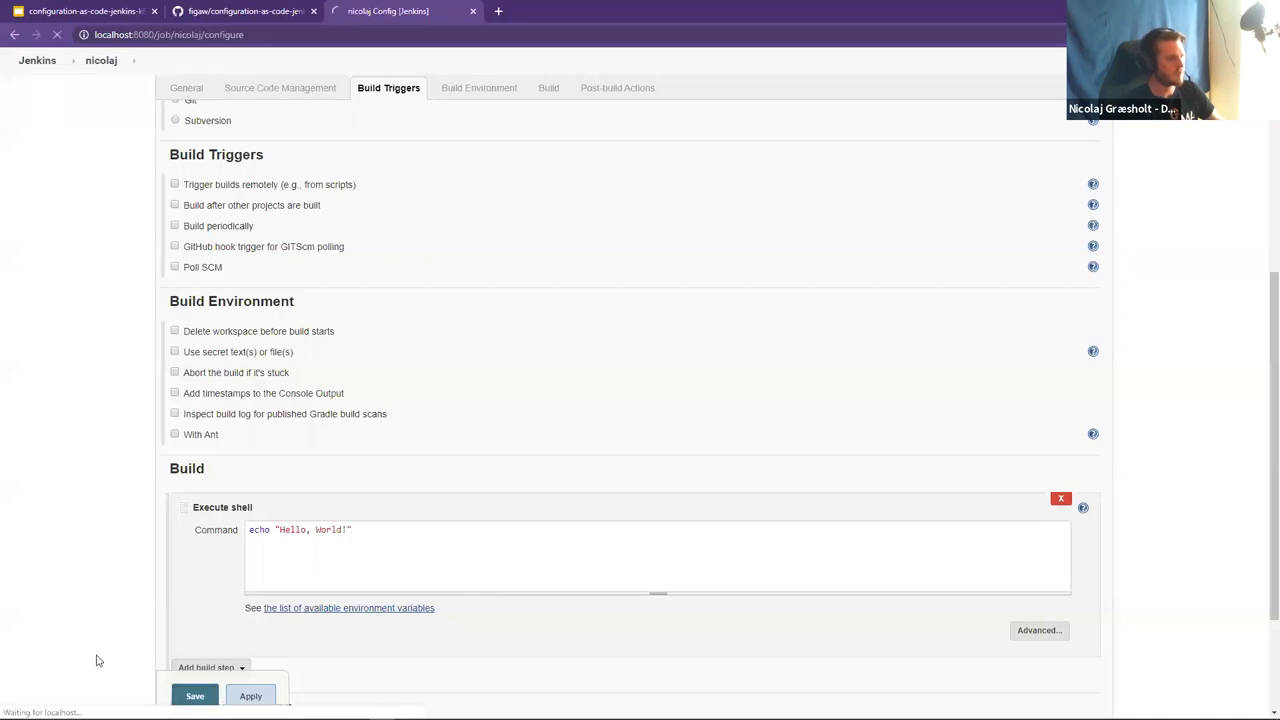
- Build nicolaj and check that build #1's console output shows Hello, World!
left_click(52, 217)
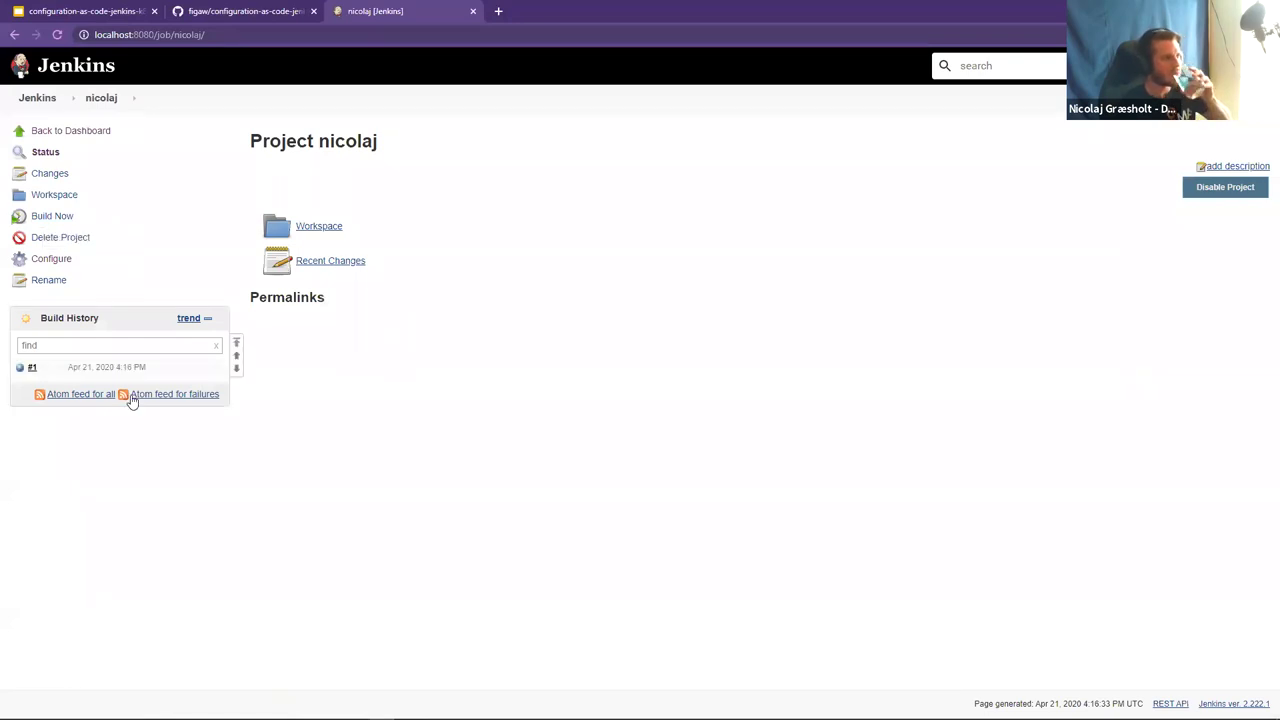
left_click(22, 369)
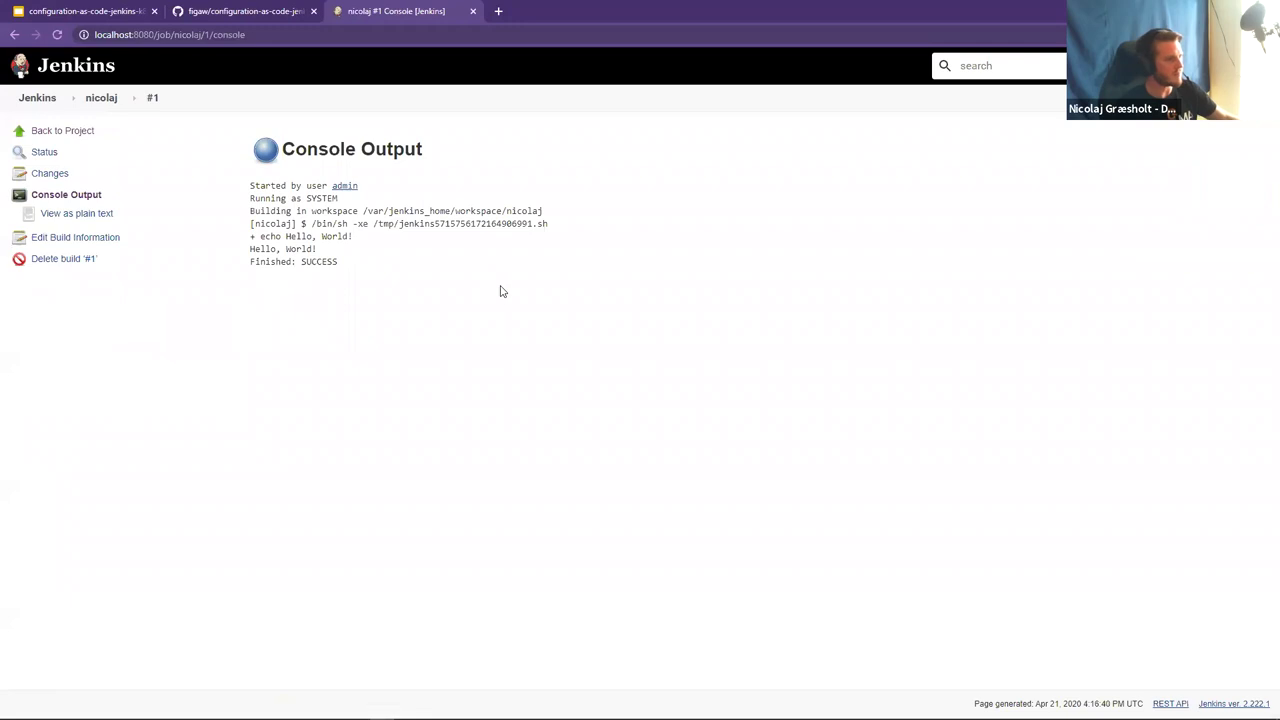
left_click_drag(250, 223, 350, 251)
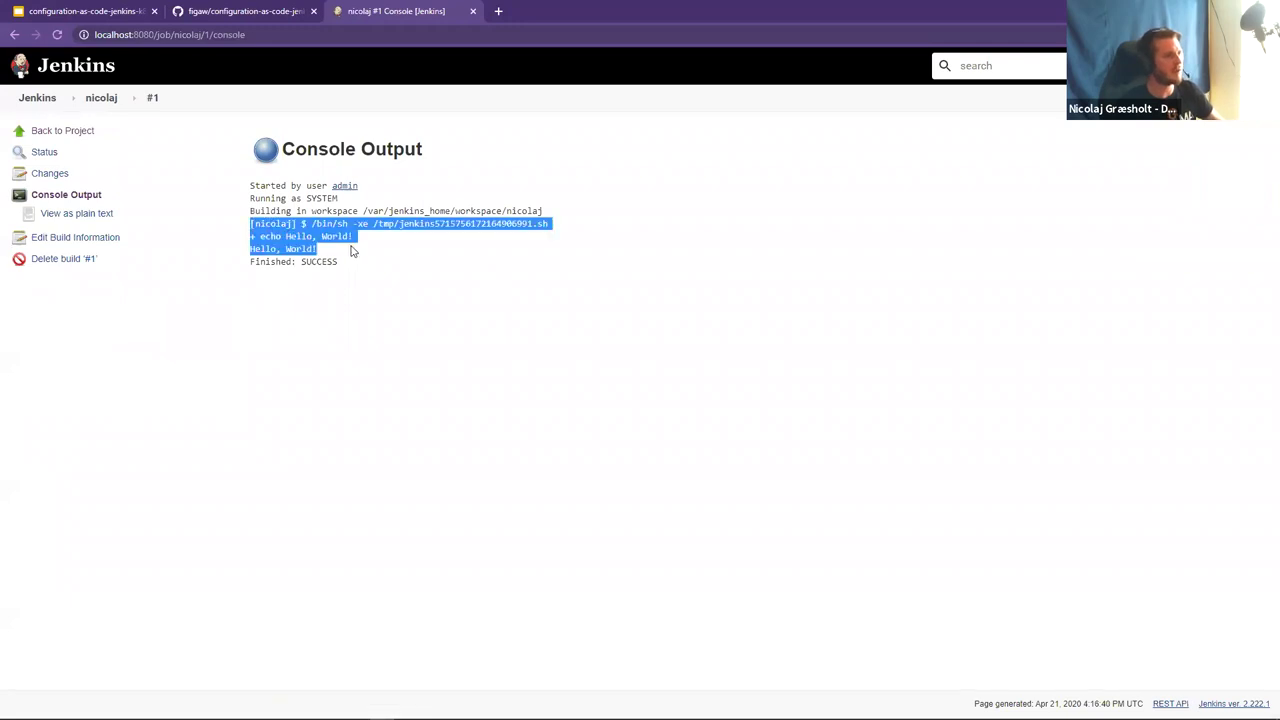
left_click(350, 251)
- Open the nicolaj job's config.xml by appending config.xml to its URL
left_click(101, 98)
left_click(225, 34)
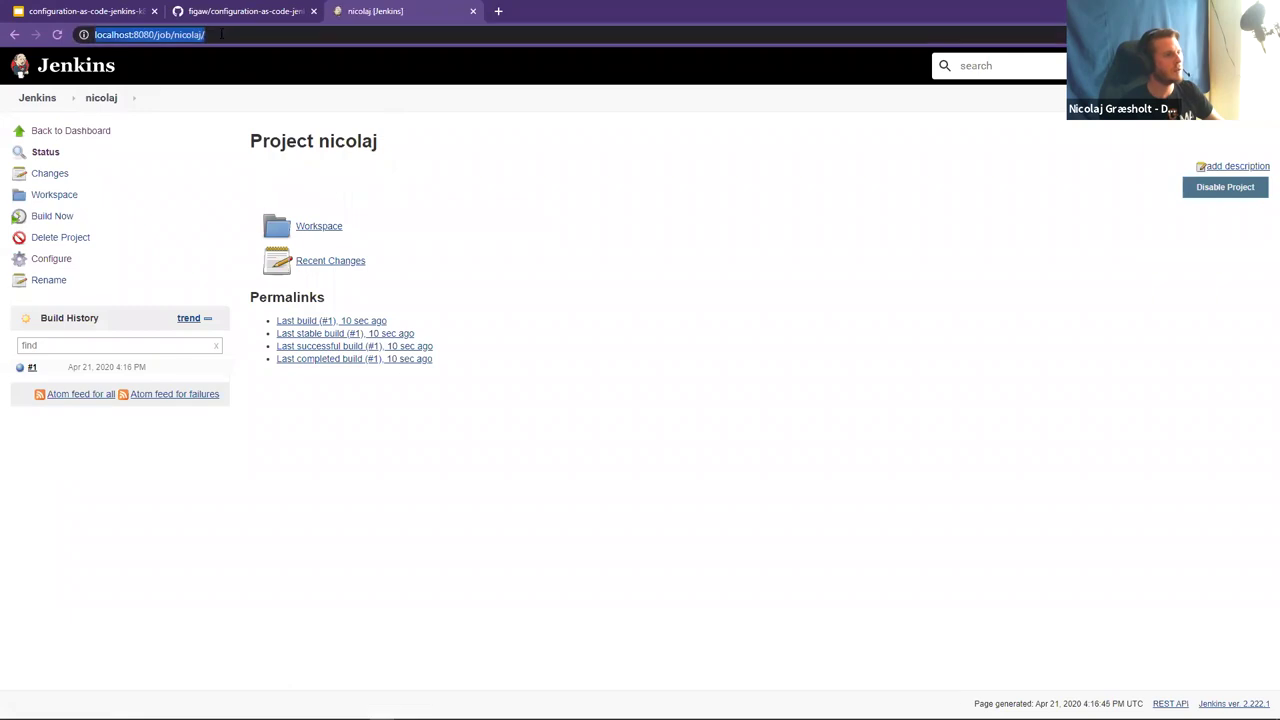
left_click(221, 34)
type("config.")
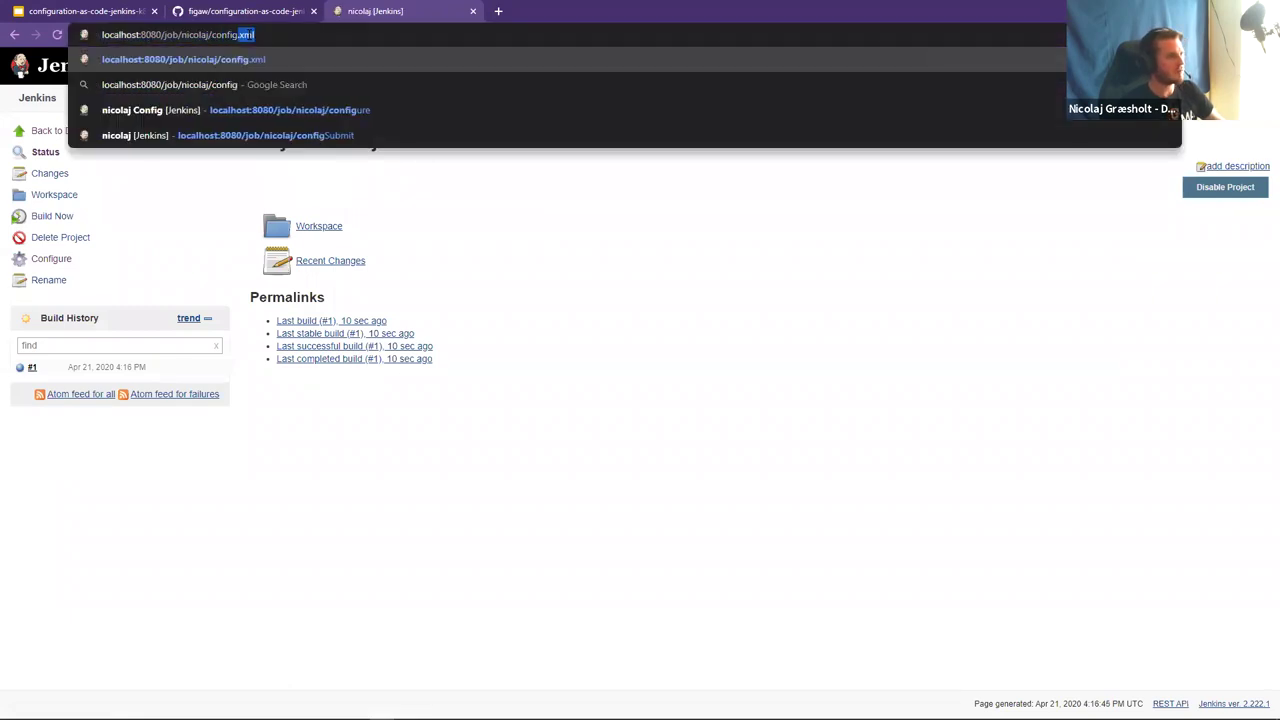
key("Return")
left_click_drag(126, 289, 12, 82)
left_click(214, 277)
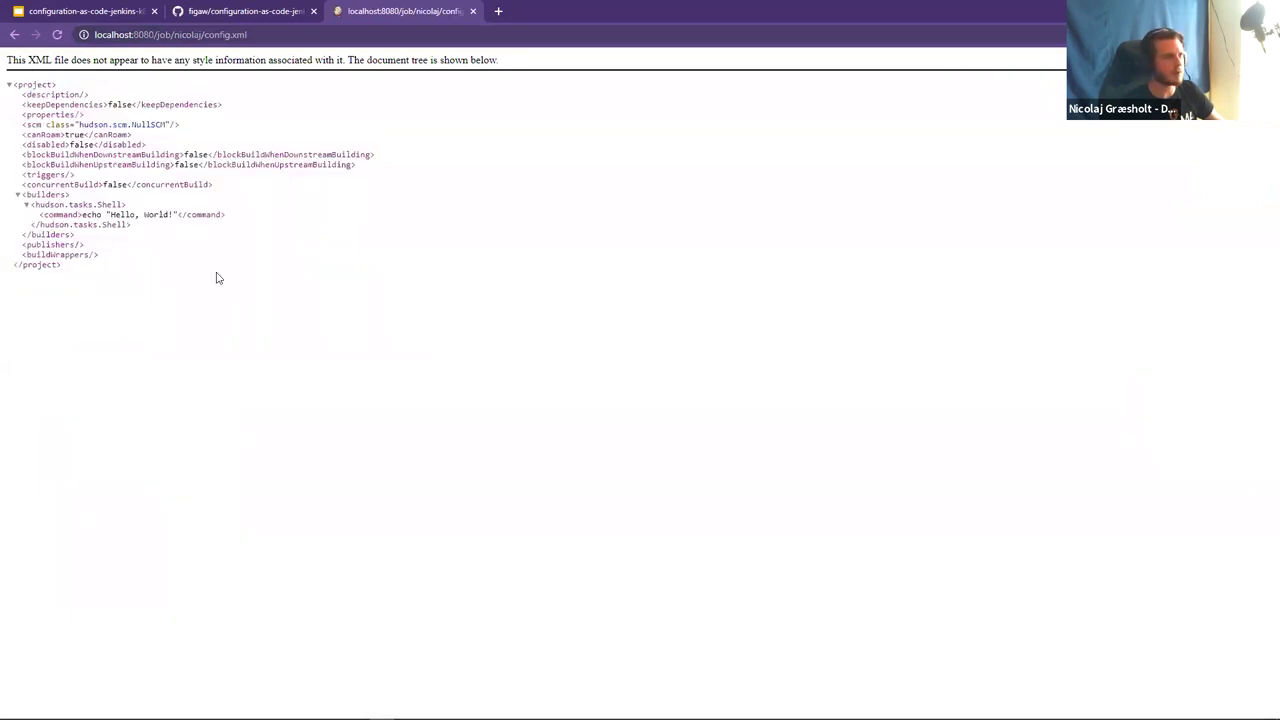
- In VS Code, open the jobdsl folder's README.md and read the demo instructions
key("alt+Tab")
key("alt+Tab")
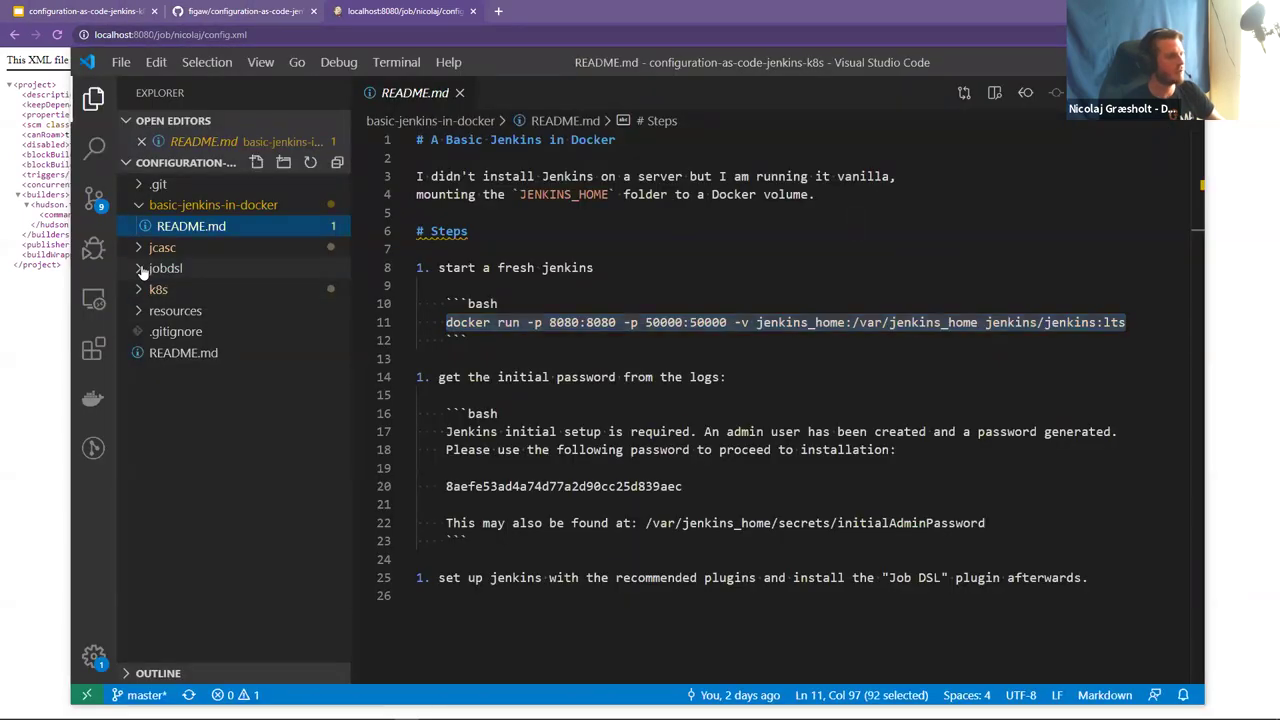
left_click(145, 269)
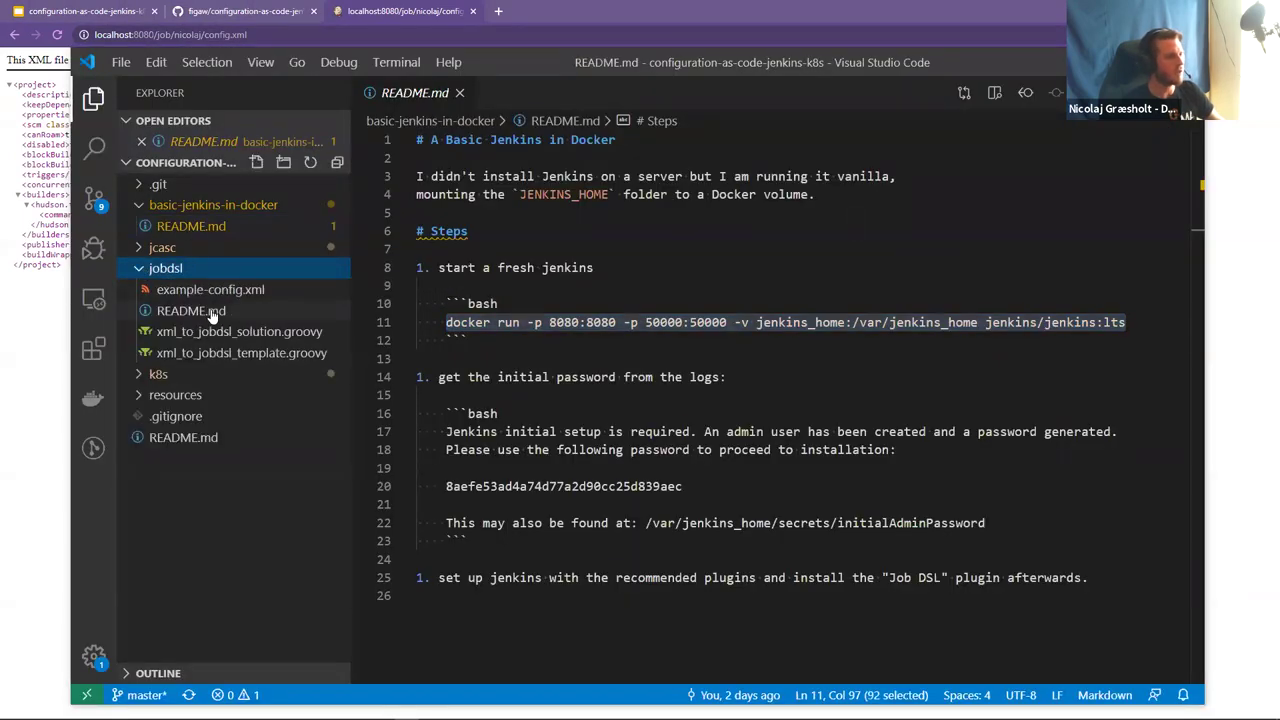
left_click(212, 311)
left_click_drag(430, 286, 548, 286)
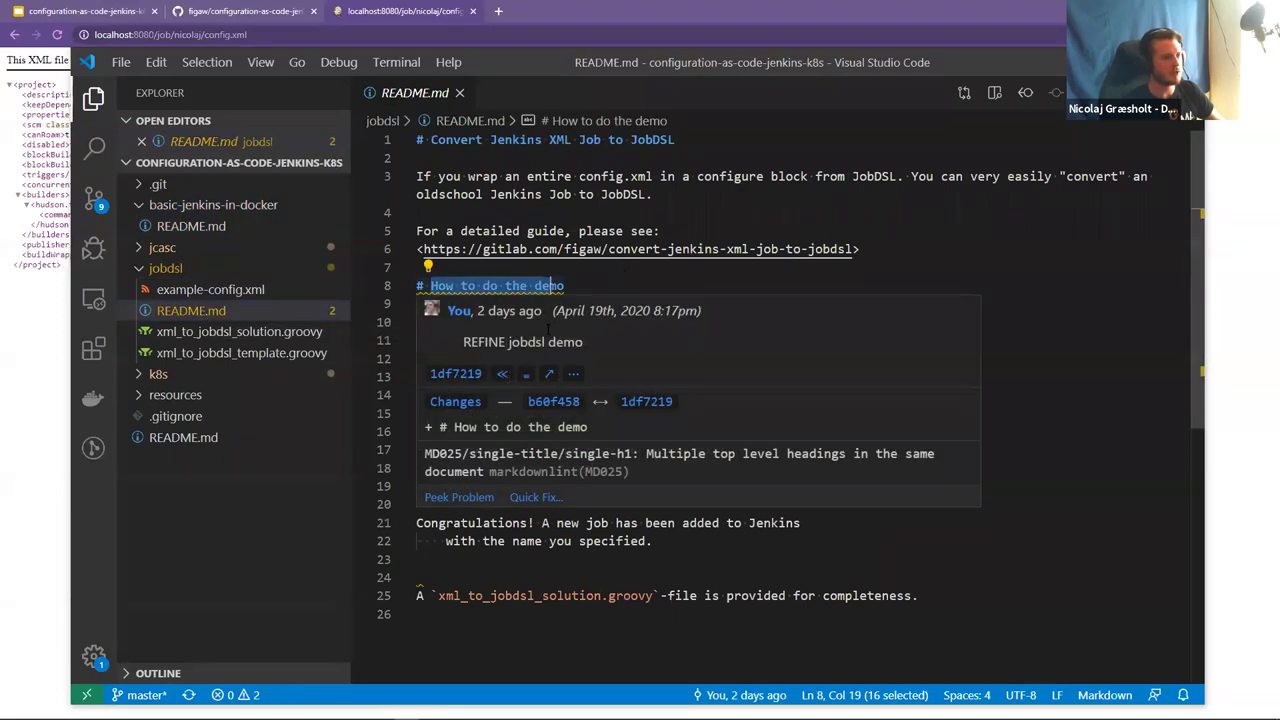
key("Up")
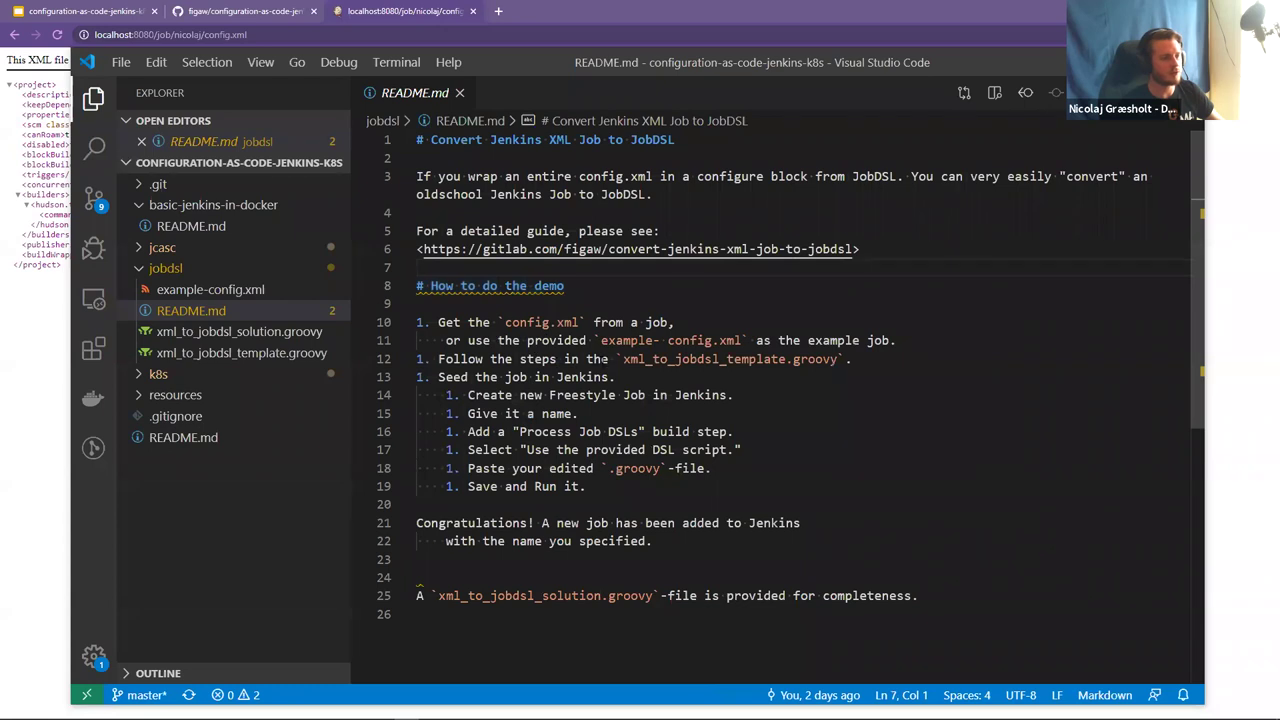
- Open xml_to_jobdsl_template.groovy and read its instruction to copy the template
left_click_drag(623, 359, 852, 359)
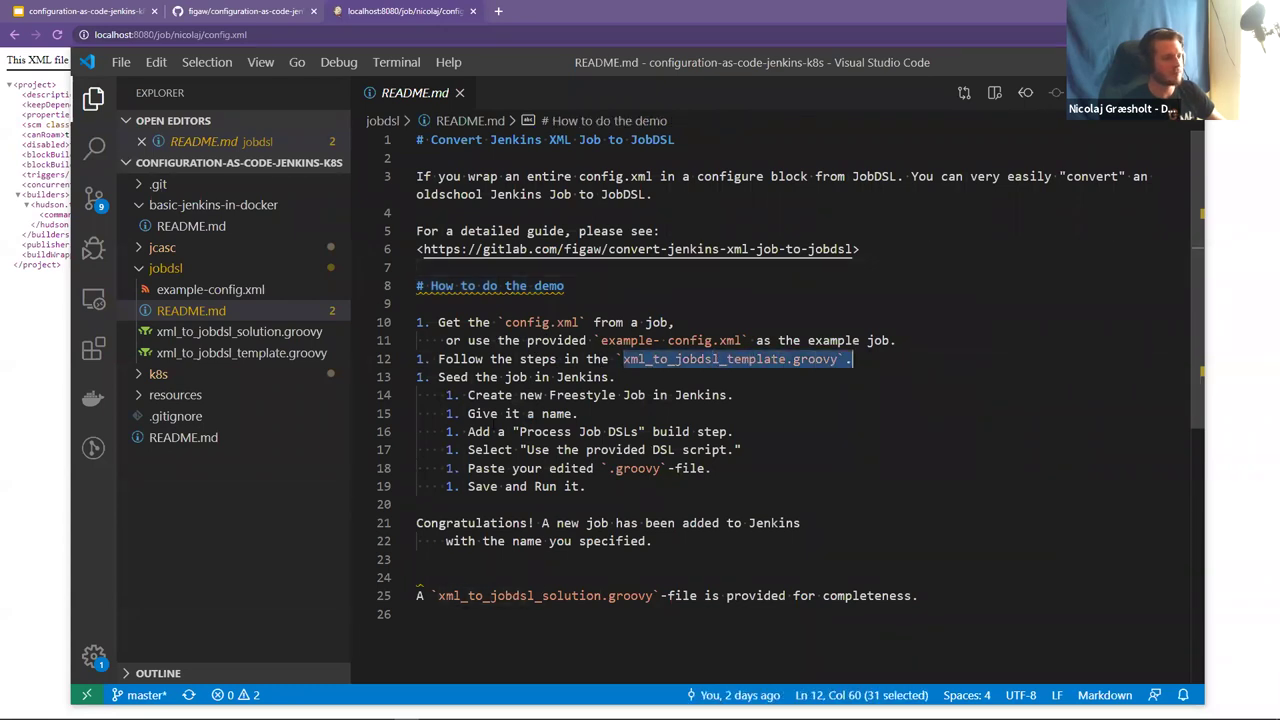
left_click(251, 360)
left_click_drag(504, 249, 802, 249)
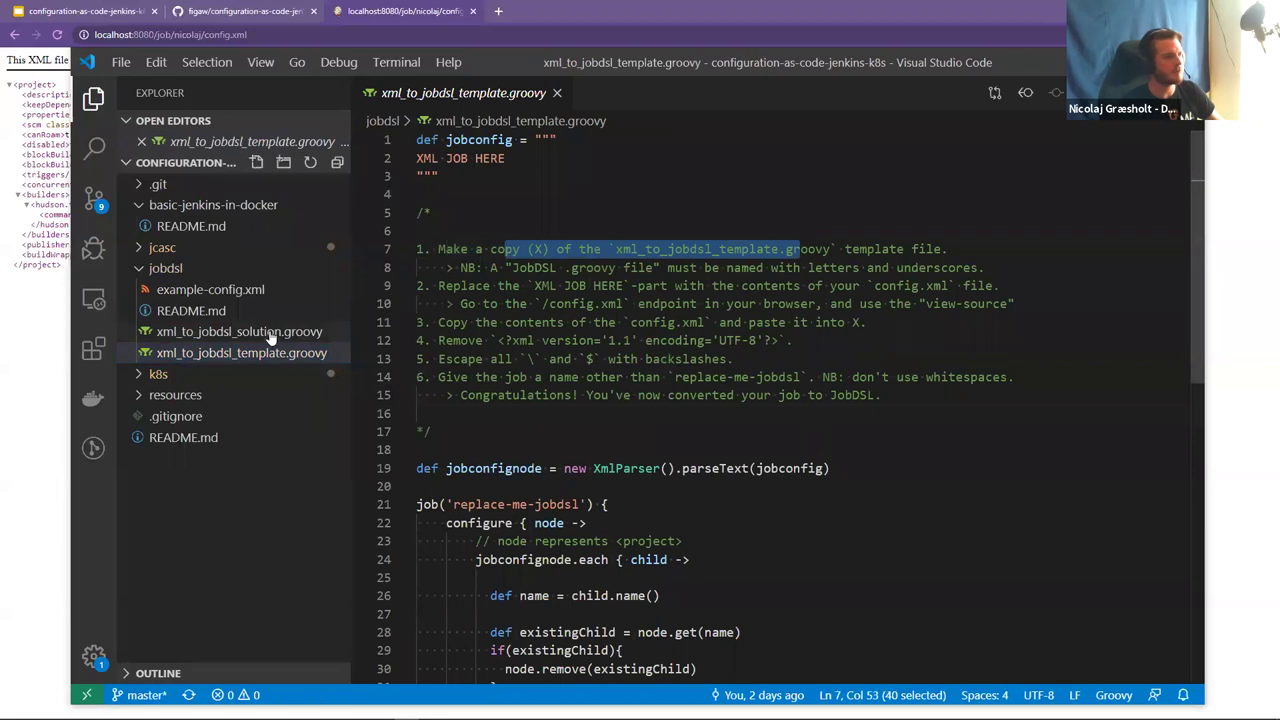
- Duplicate the template and rename the copy to xml_to_jobdsl_nicolaj.groovy
mouse_move(262, 358)
left_mouse_down()
mouse_move(257, 348)
mouse_move(257, 374)
left_mouse_up()
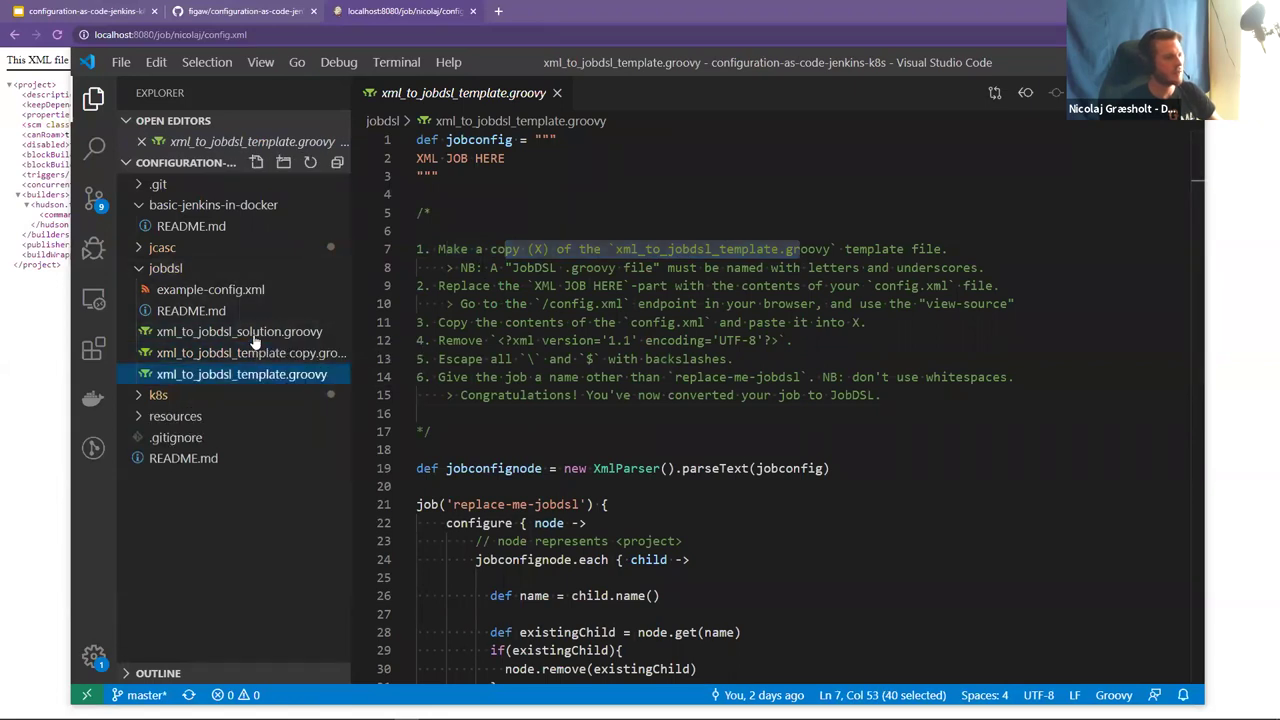
key("F2")
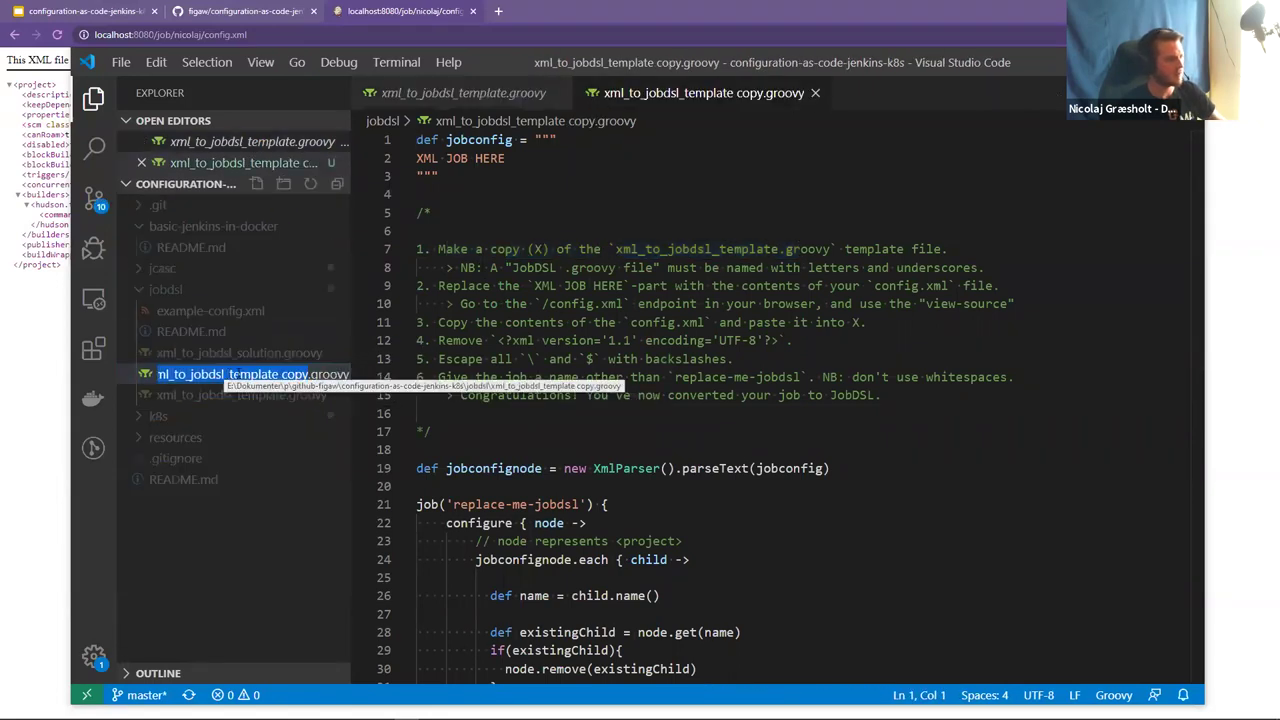
key("ctrl+shift+Right")
key("ctrl+shift+Right")
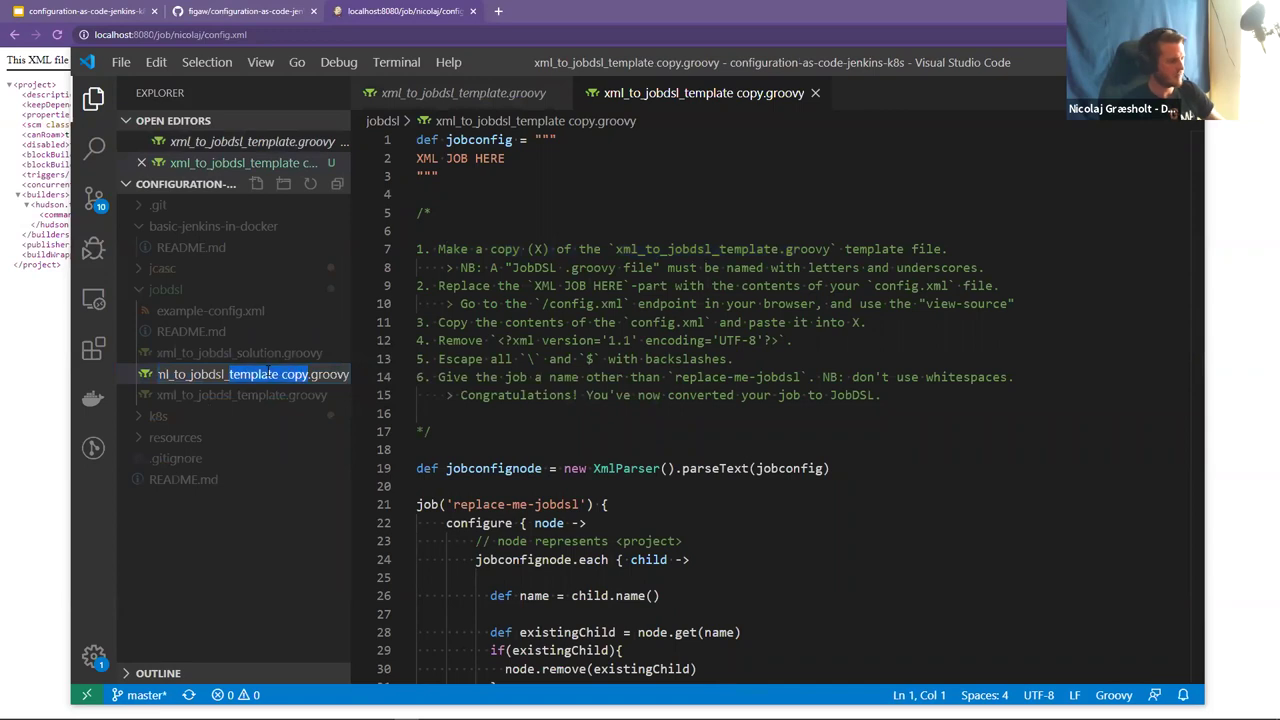
type("nicolaj")
key("Return")
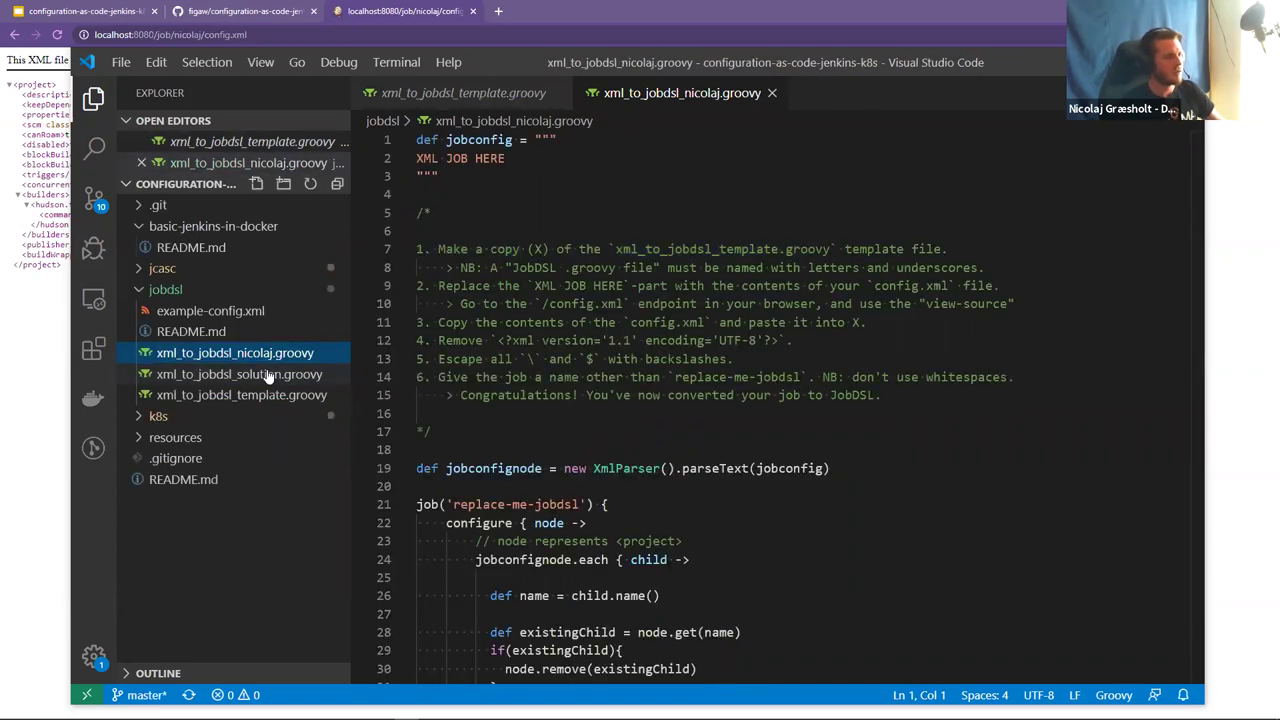
- Review the XML JOB HERE and config.xml view-source instructions in the new file
left_click_drag(534, 286, 626, 286)
left_click_drag(748, 286, 894, 286)
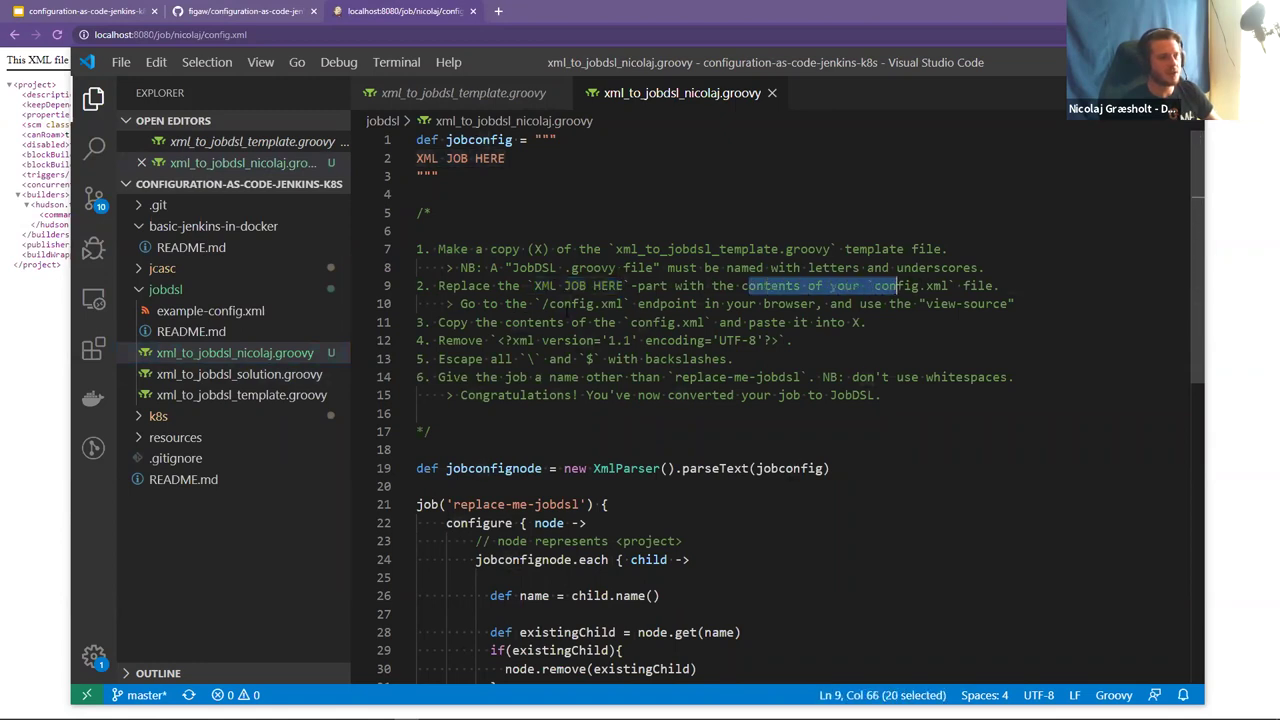
left_click_drag(549, 304, 626, 304)
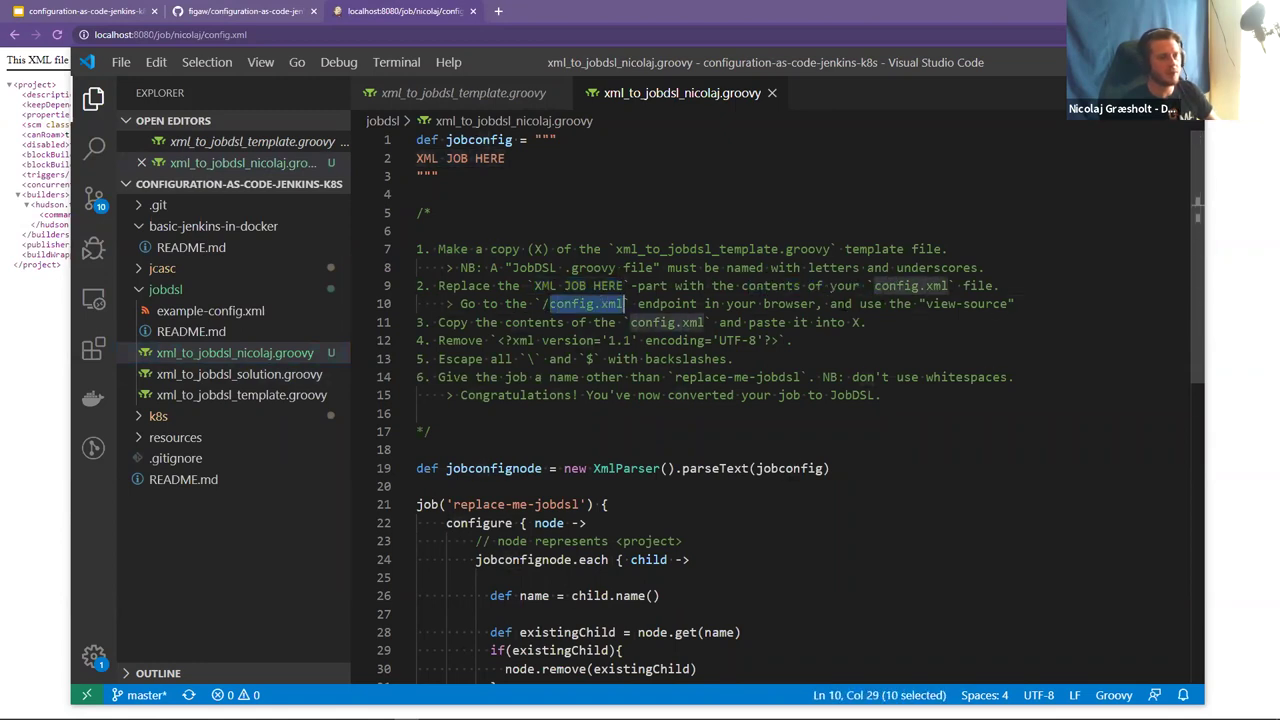
left_click_drag(919, 304, 1004, 304)
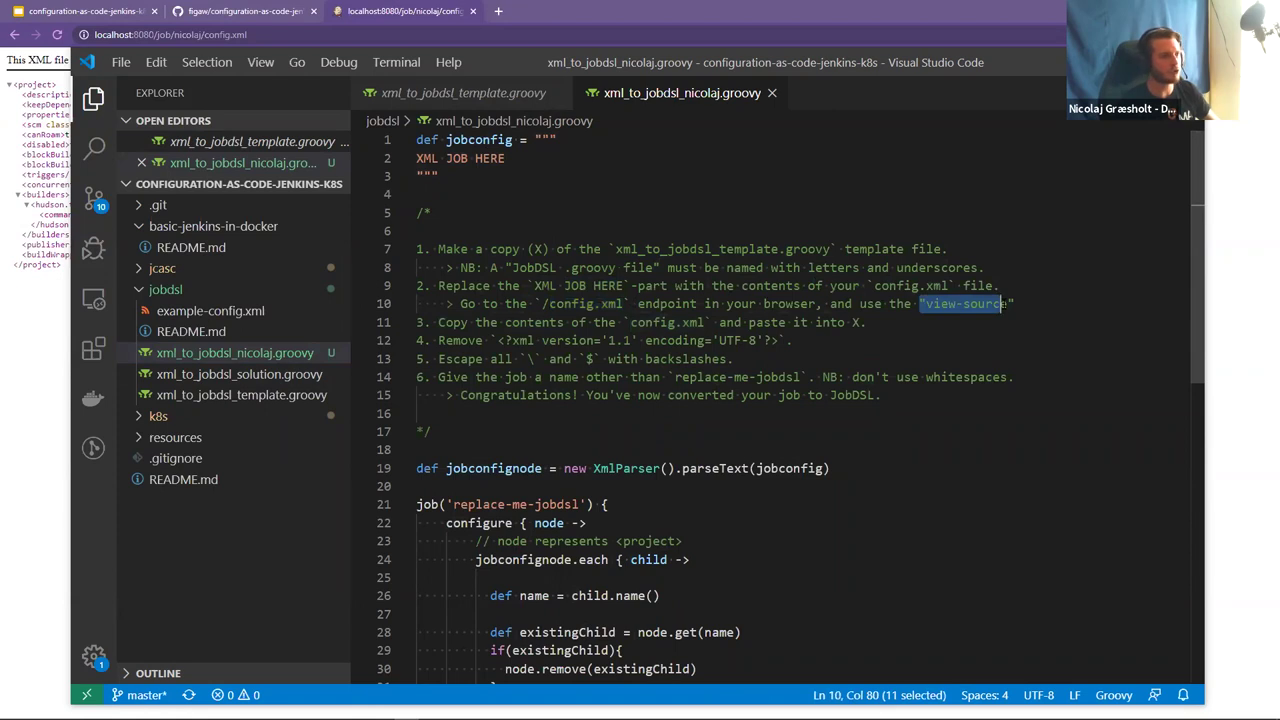
- Copy config.xml's page source from Chrome and paste it over the XML JOB HERE placeholder
key("alt+Tab")
right_click(366, 233)
left_click(401, 398)
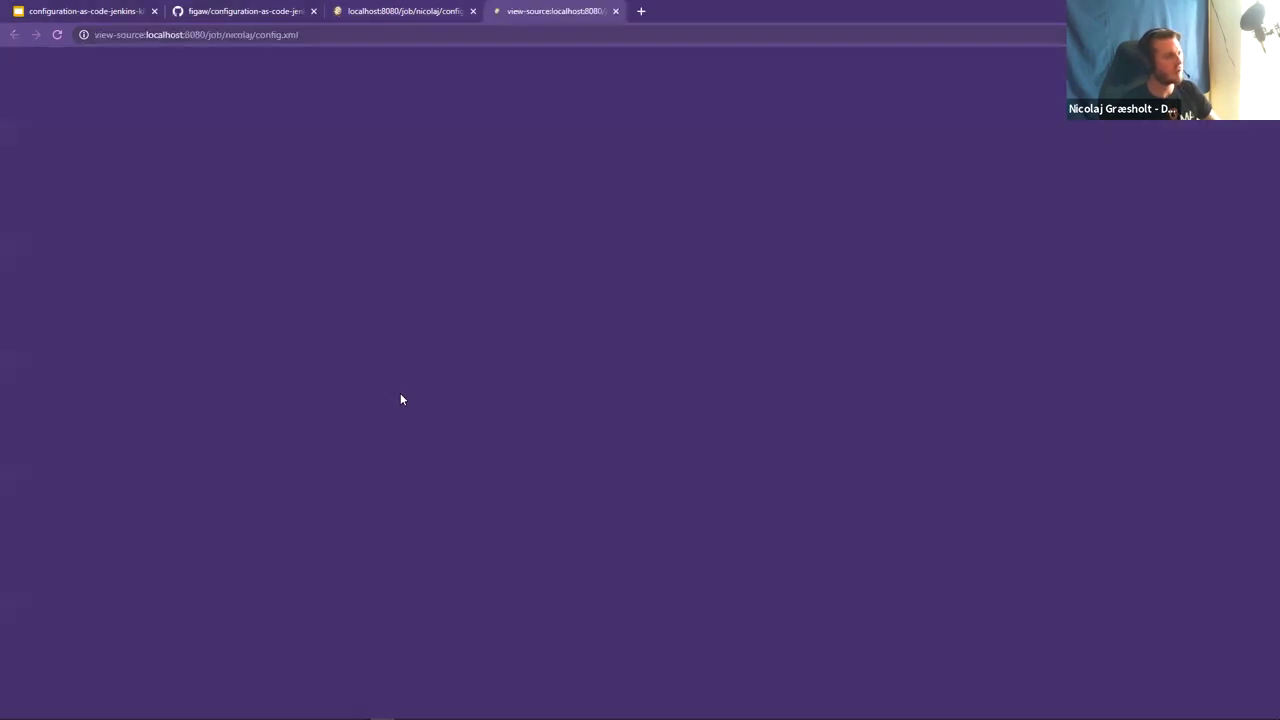
key("ctrl+a")
key("ctrl+c")
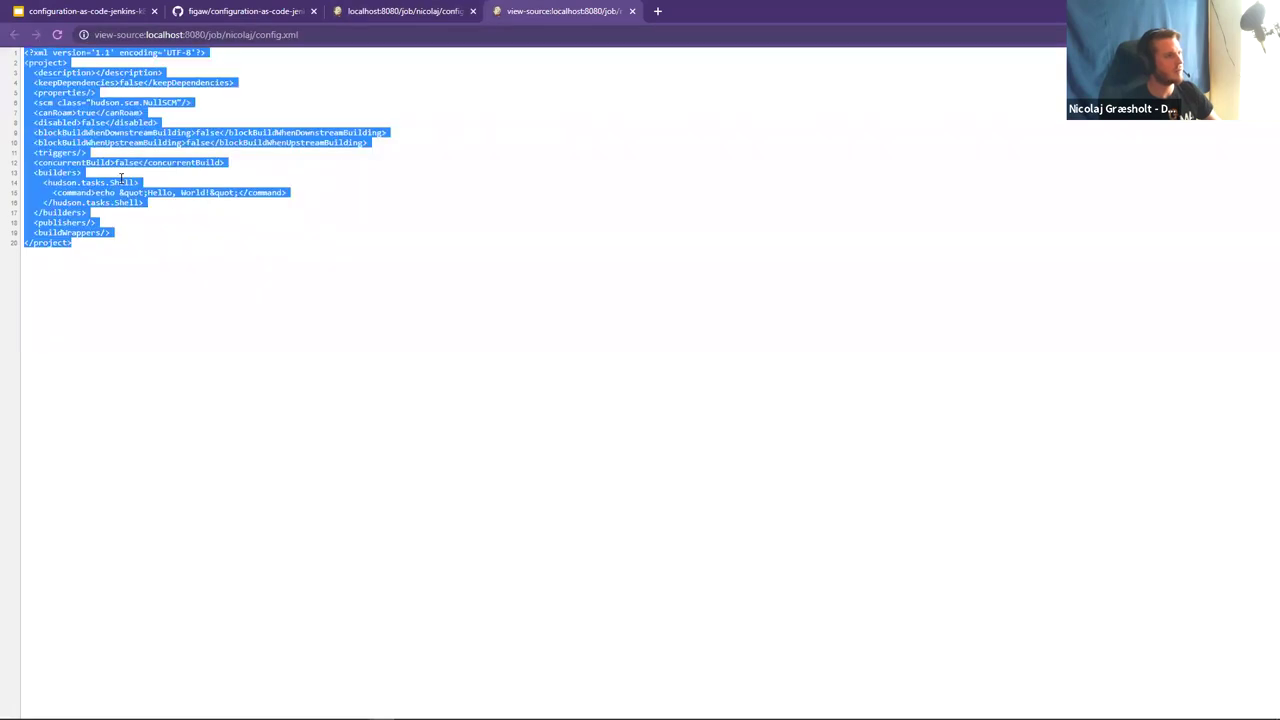
key("alt+Tab")
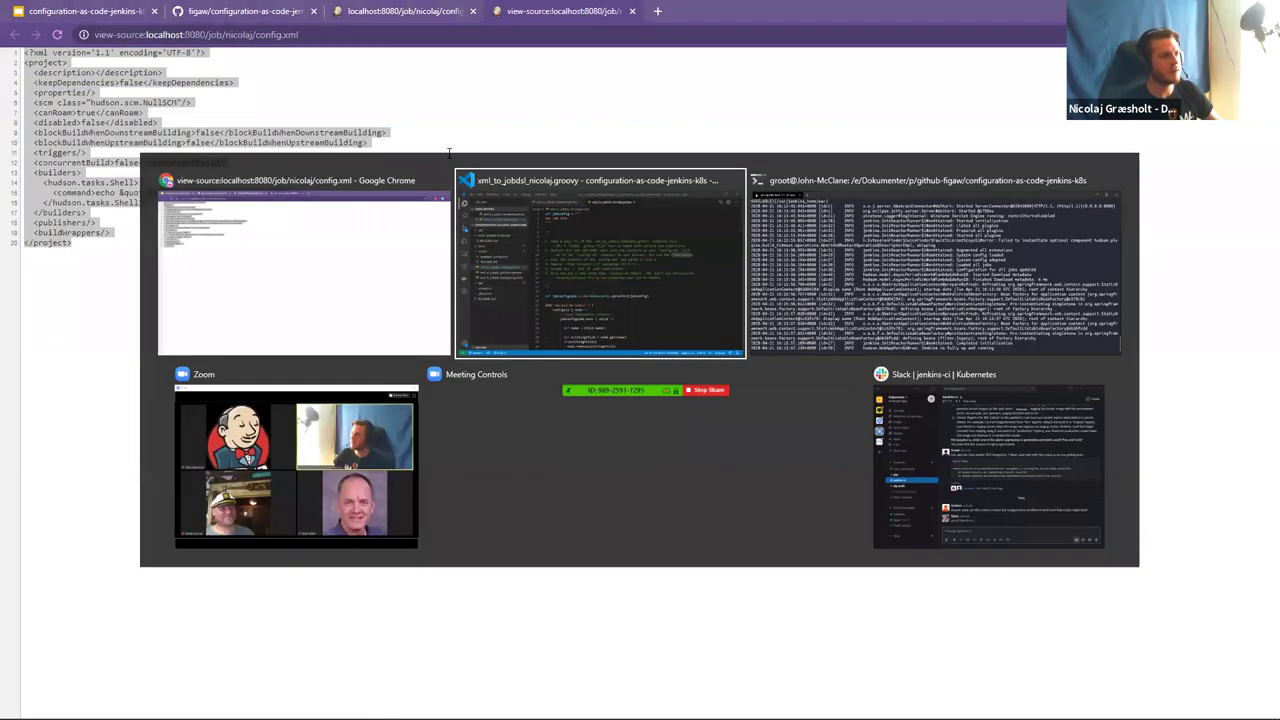
left_click(548, 181)
left_click_drag(506, 158, 416, 158)
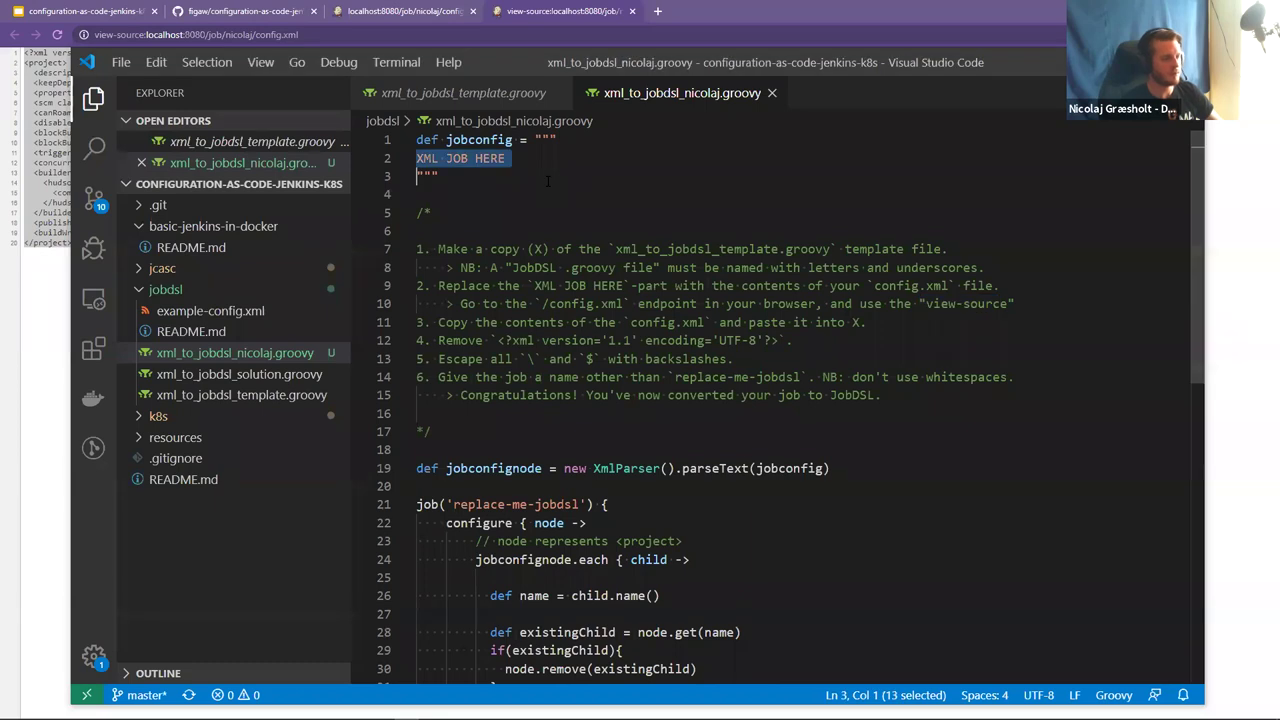
key("ctrl+v")
- Delete the <?xml version='1.1' encoding='UTF-8'?> declaration line from the pasted XML
scroll(780, 400, "down", 1)
scroll(619, 183, "down", 3)
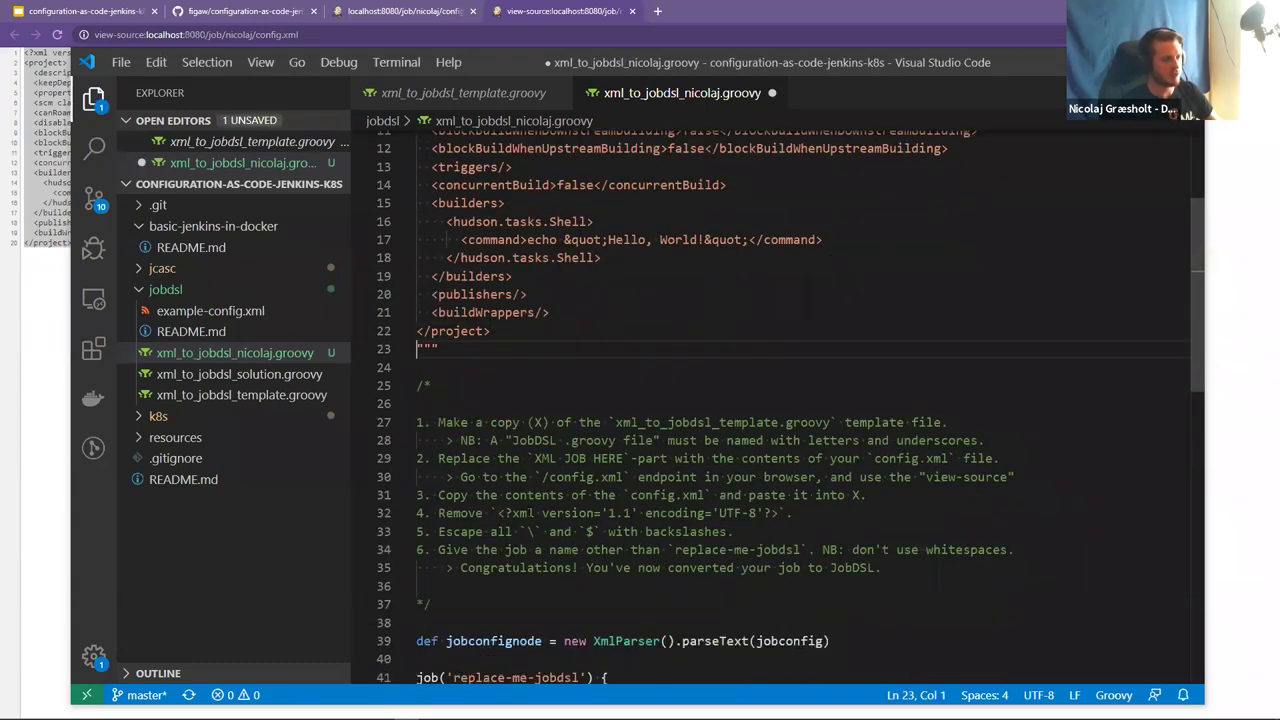
triple_click(598, 513)
scroll(598, 513, "up", 3)
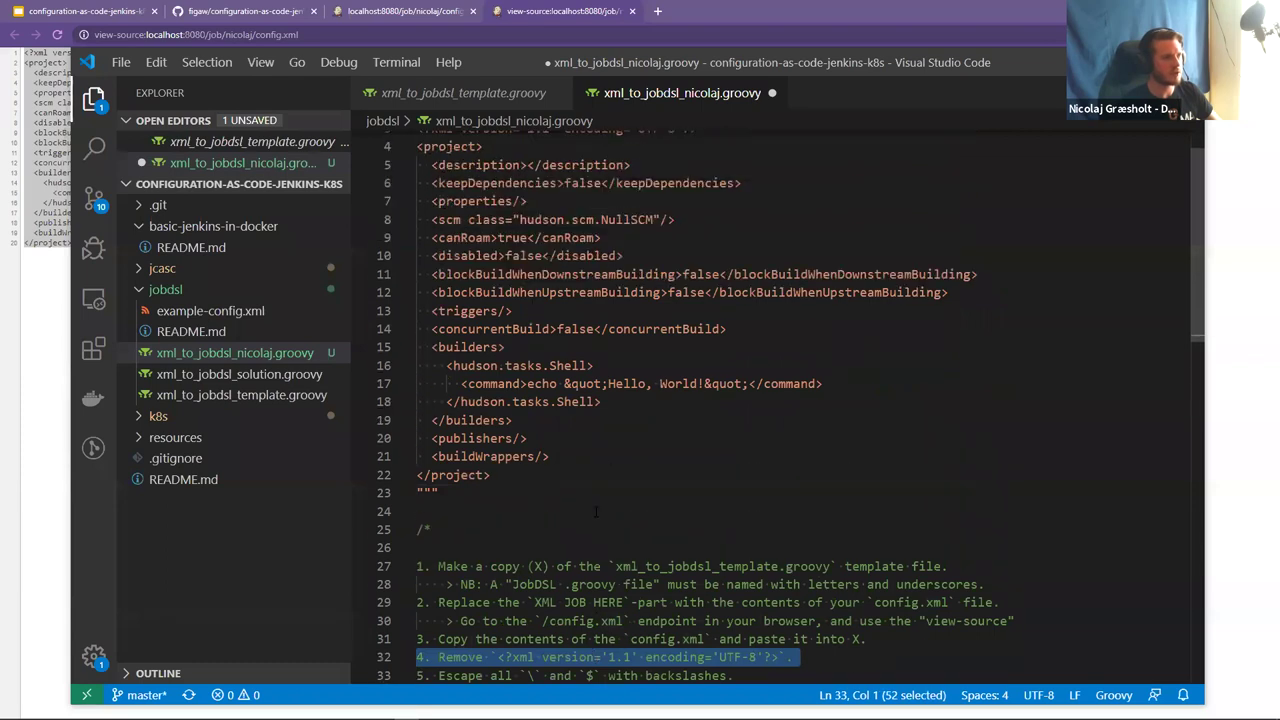
scroll(540, 176, "up", 1)
triple_click(540, 176)
key("BackSpace")
key("BackSpace")
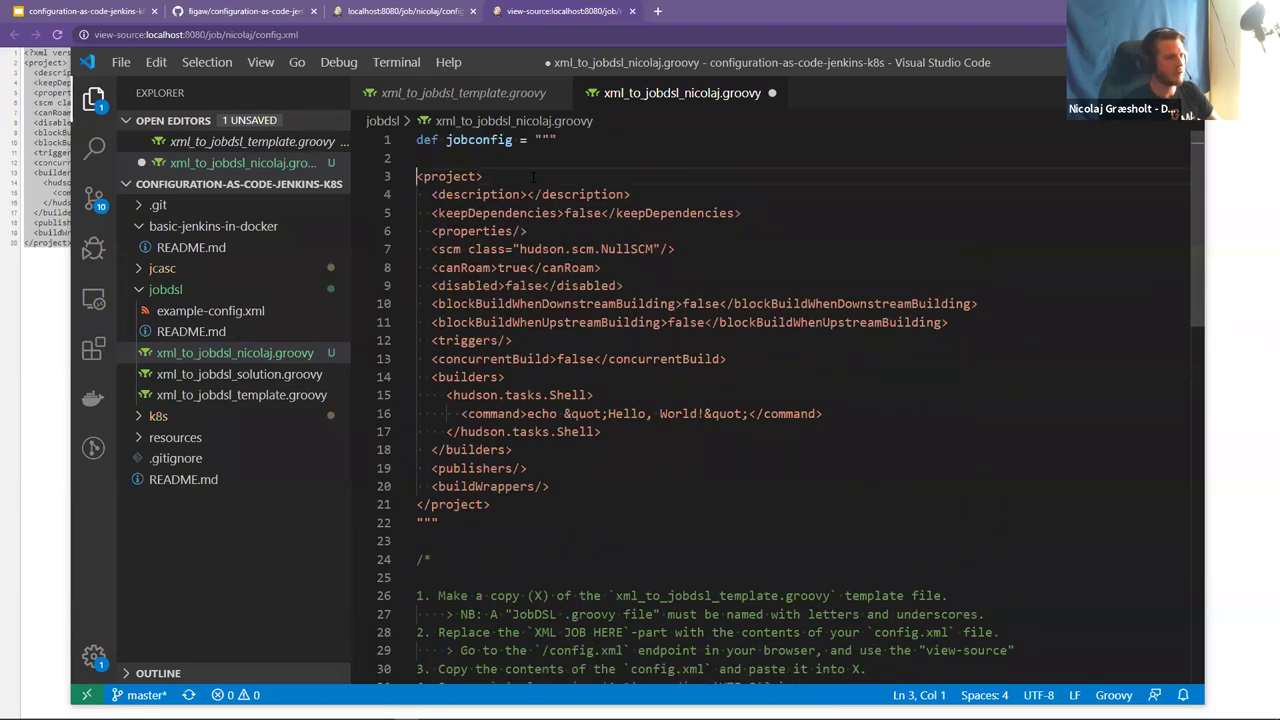
- Review the backslash-escaping and job-naming instructions in the script
scroll(800, 400, "down", 2)
left_click_drag(528, 591, 543, 591)
double_click(686, 591)
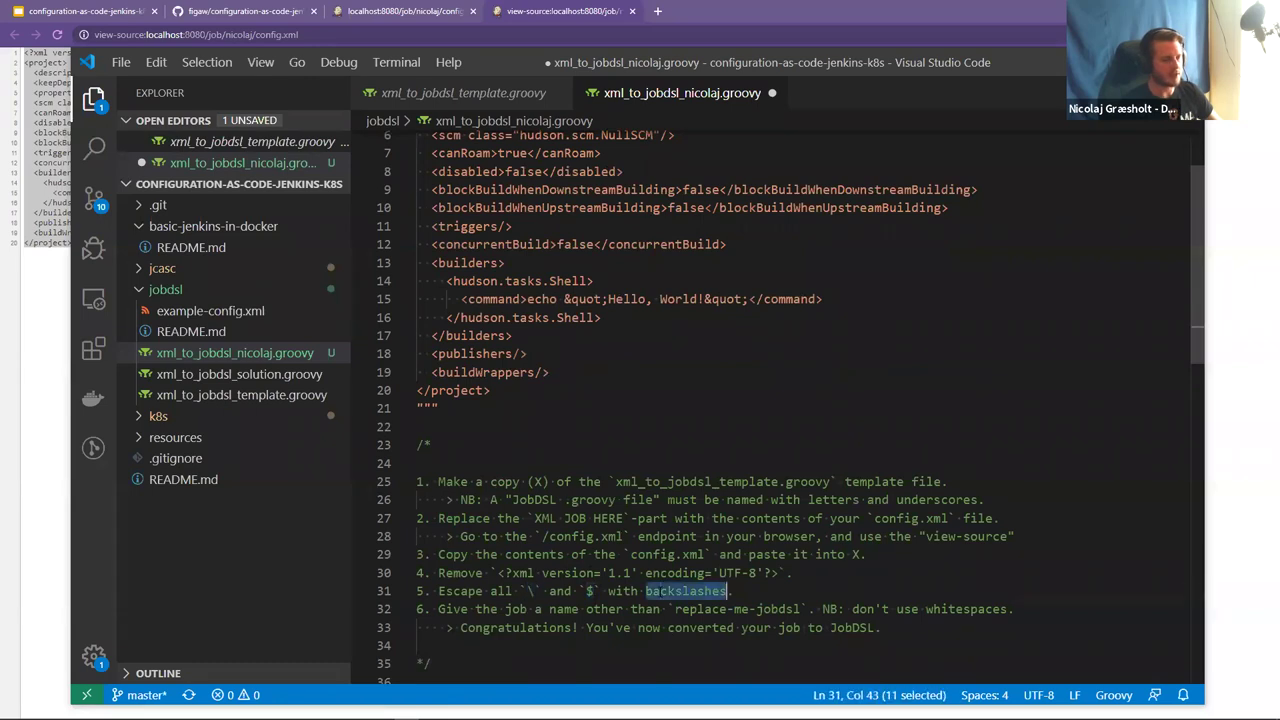
left_click(654, 591)
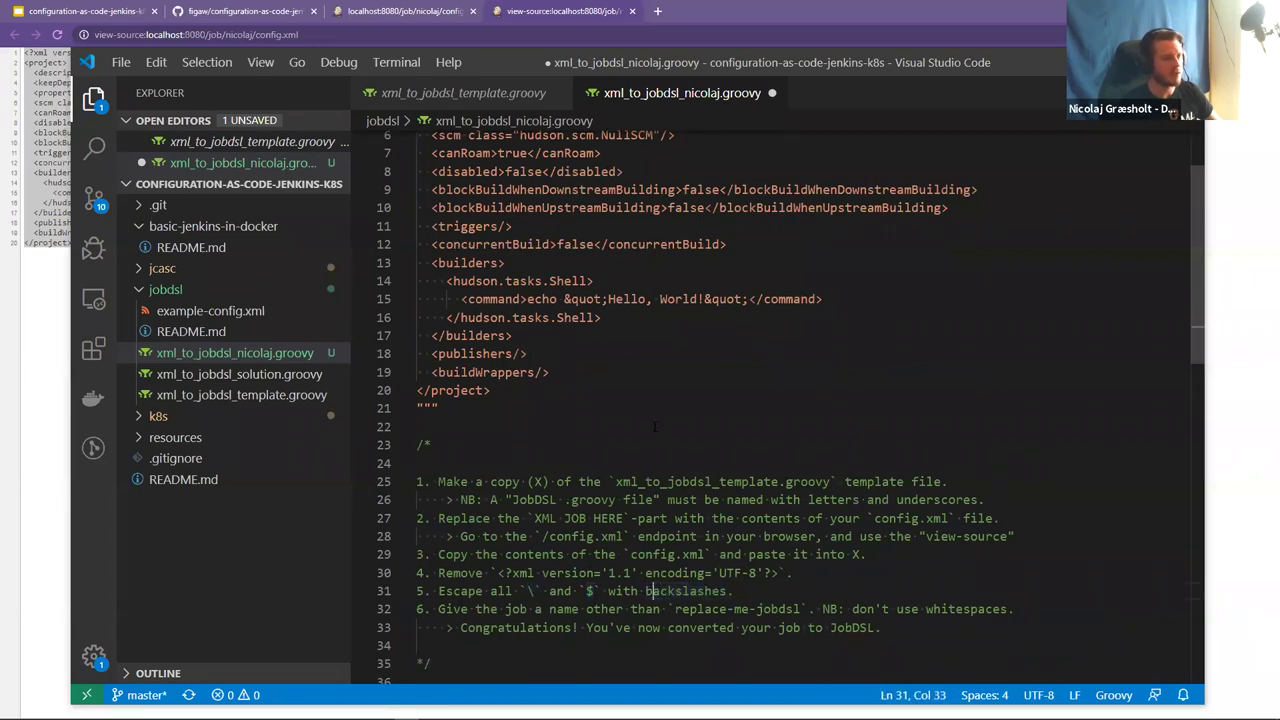
scroll(655, 423, "up", 2)
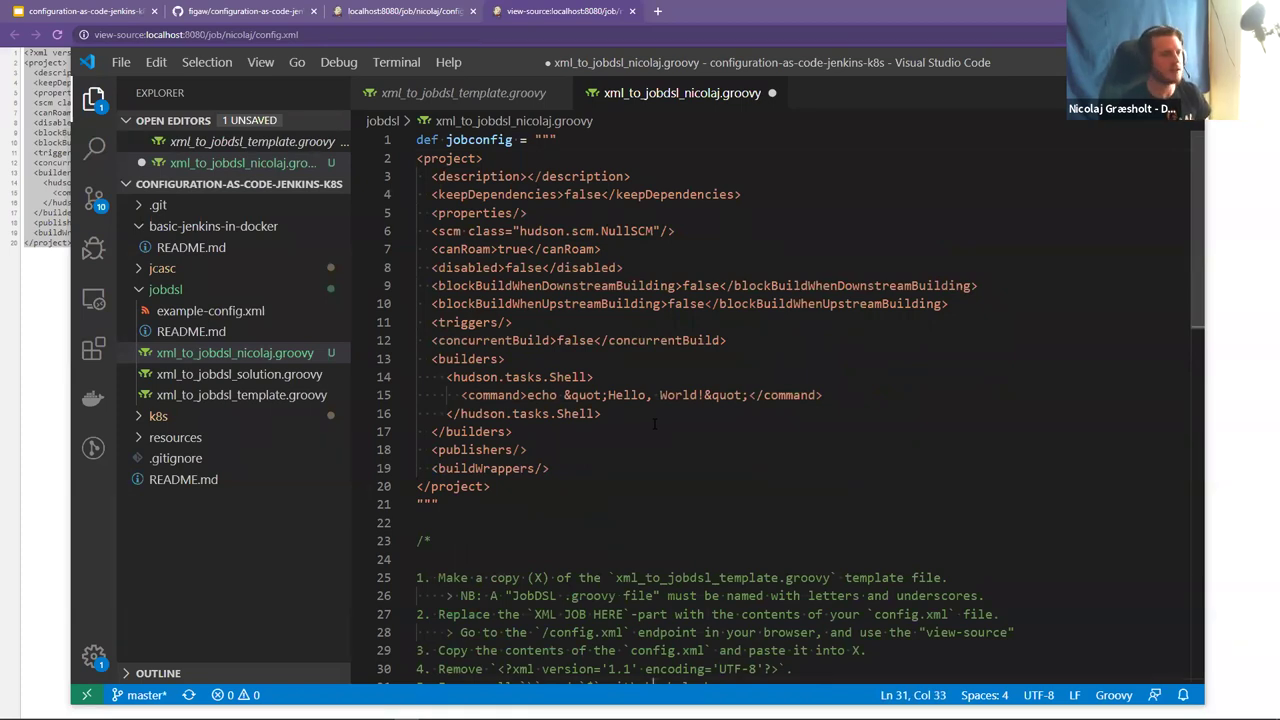
scroll(630, 411, "down", 2)
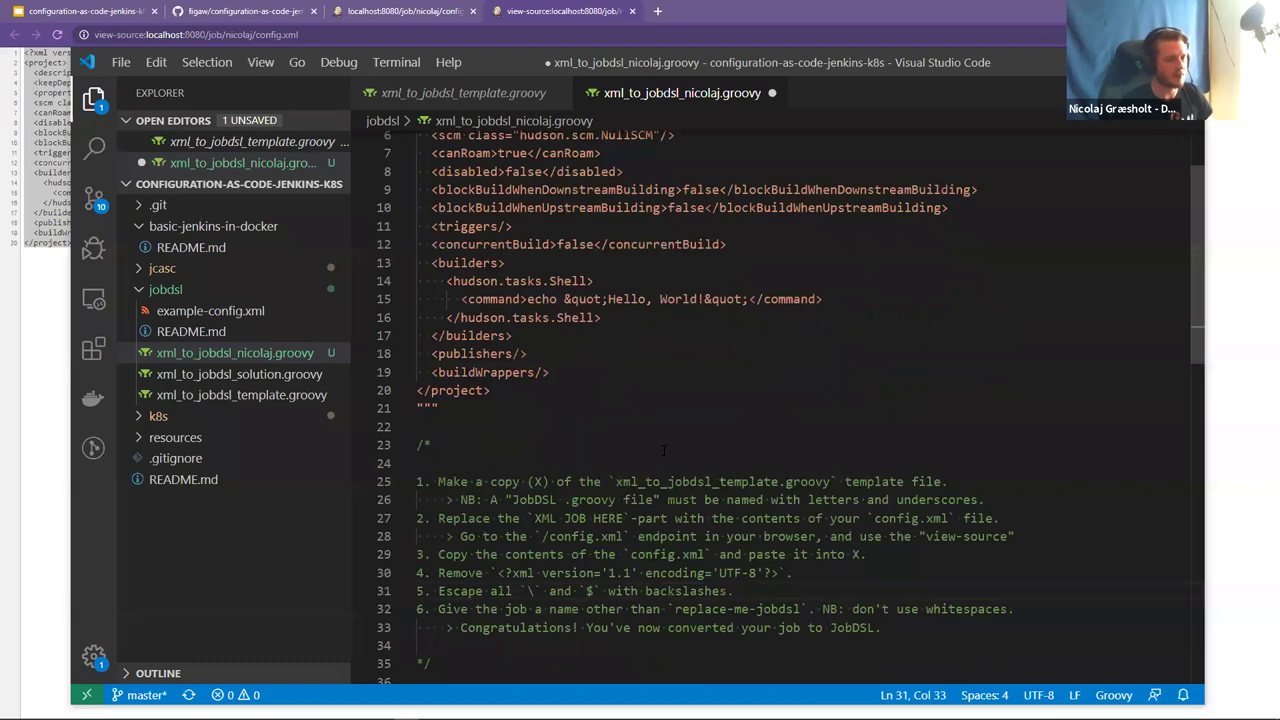
scroll(665, 373, "down", 2)
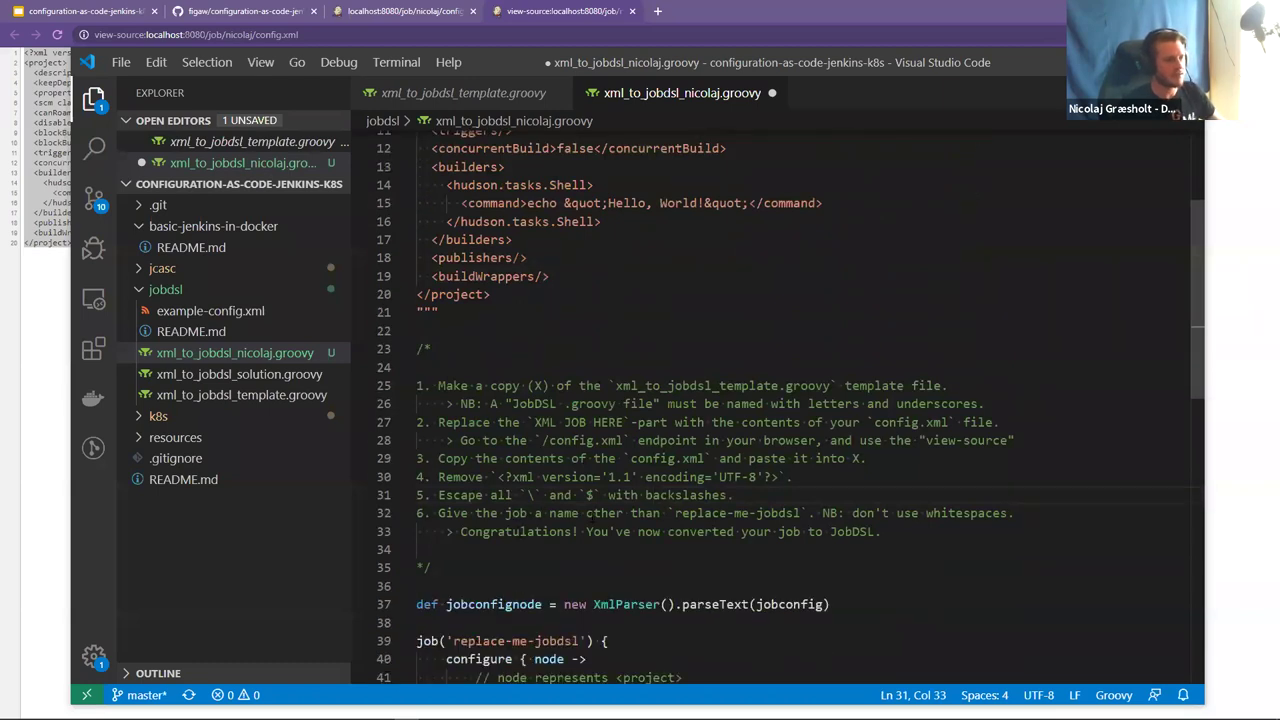
left_click_drag(511, 513, 593, 513)
- Change the job name on line 39 from 'replace-me-jobdsl' to 'nicolaj-in-jobdsl'
double_click(692, 513)
scroll(568, 532, "down", 2)
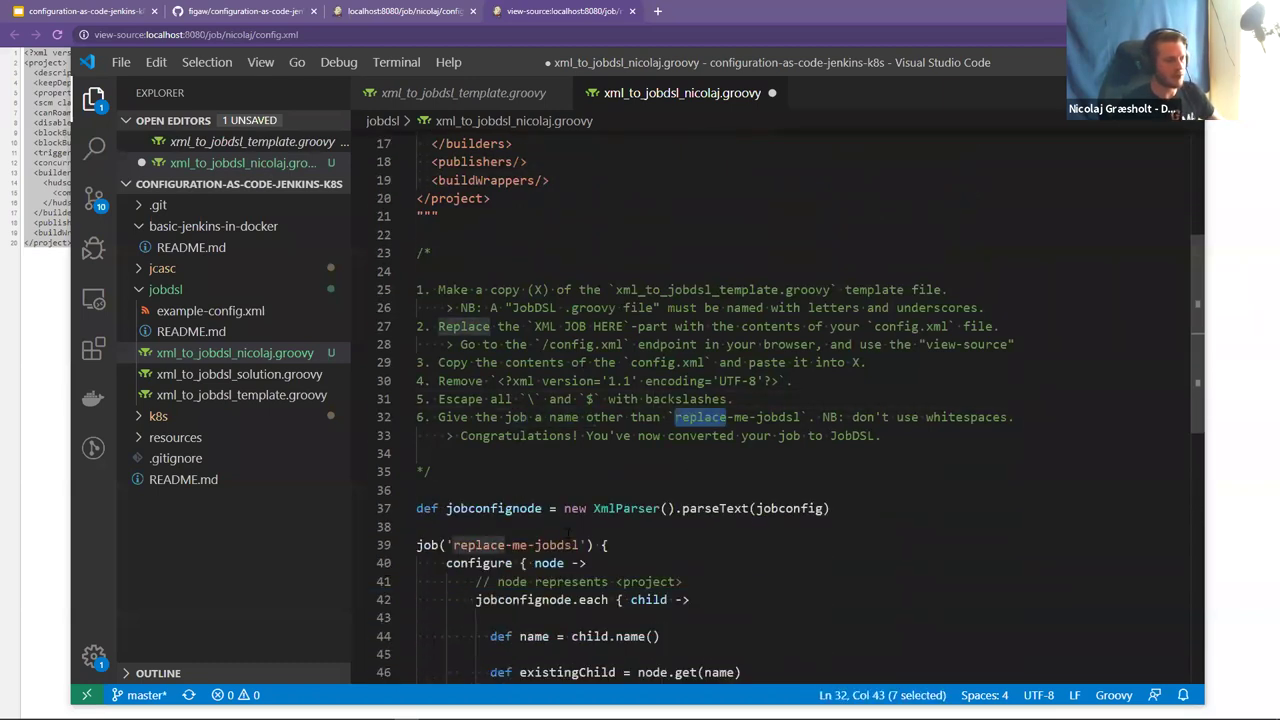
double_click(477, 545)
key("ctrl+shift+Right")
key("BackSpace")
type("nicolaj-in")
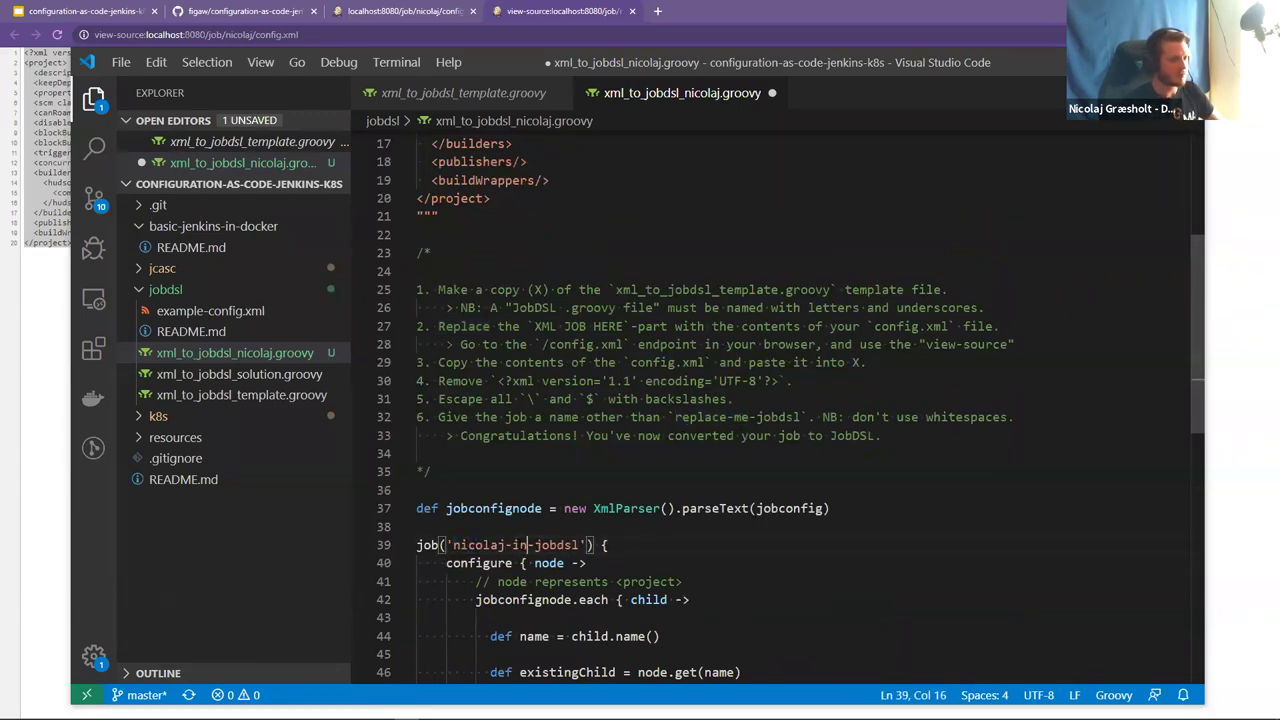
left_click(558, 524)
- Save xml_to_jobdsl_nicolaj.groovy and review the finished script
scroll(558, 521, "down", 3)
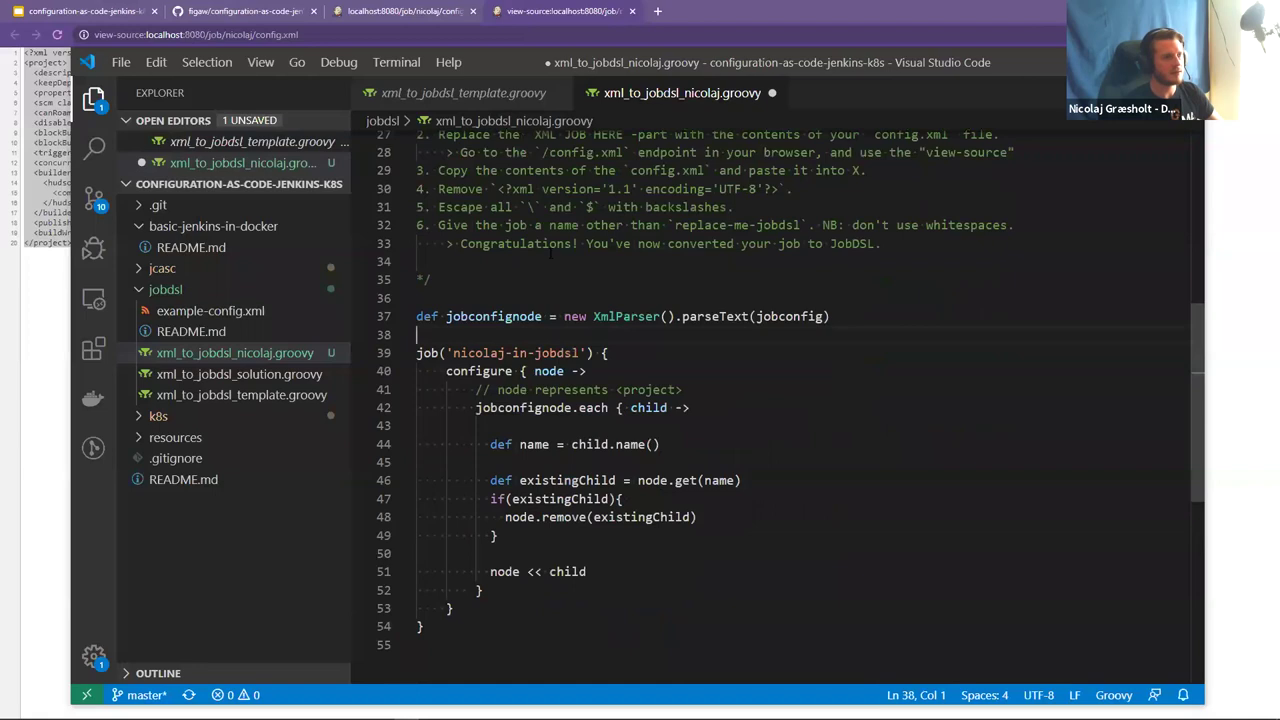
key("ctrl+s")
left_click_drag(475, 244, 521, 244)
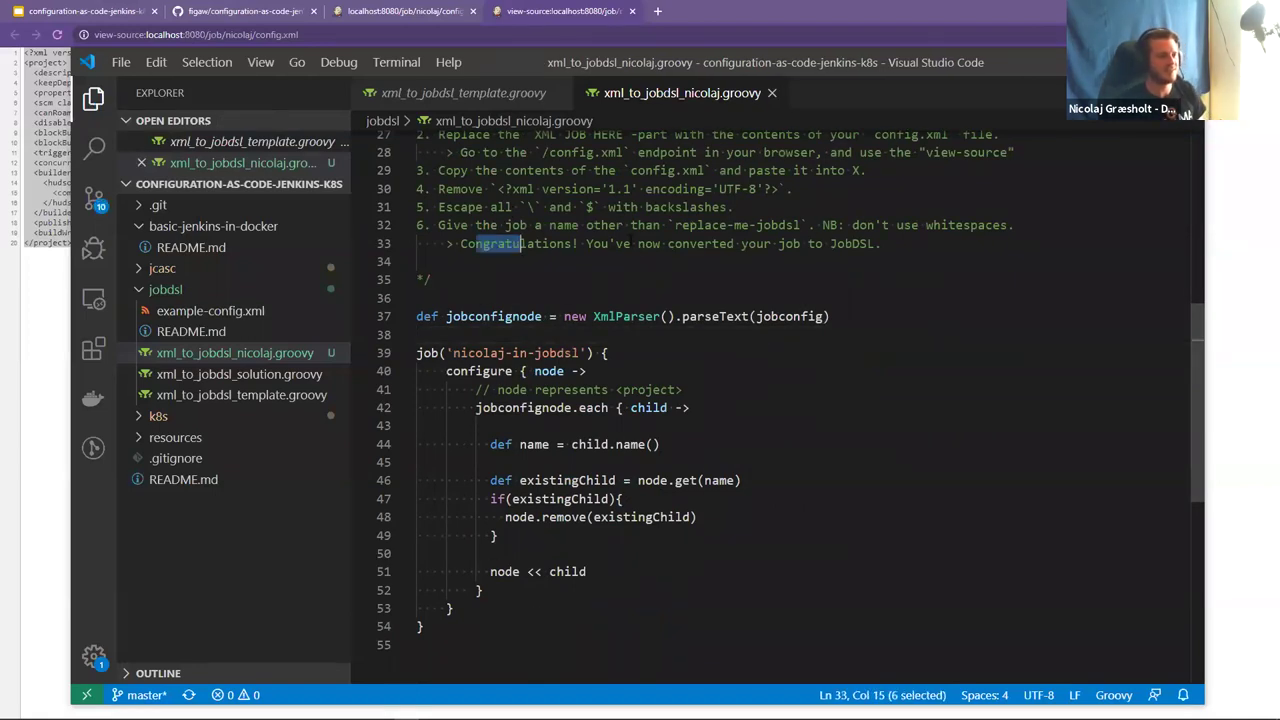
left_click(743, 287)
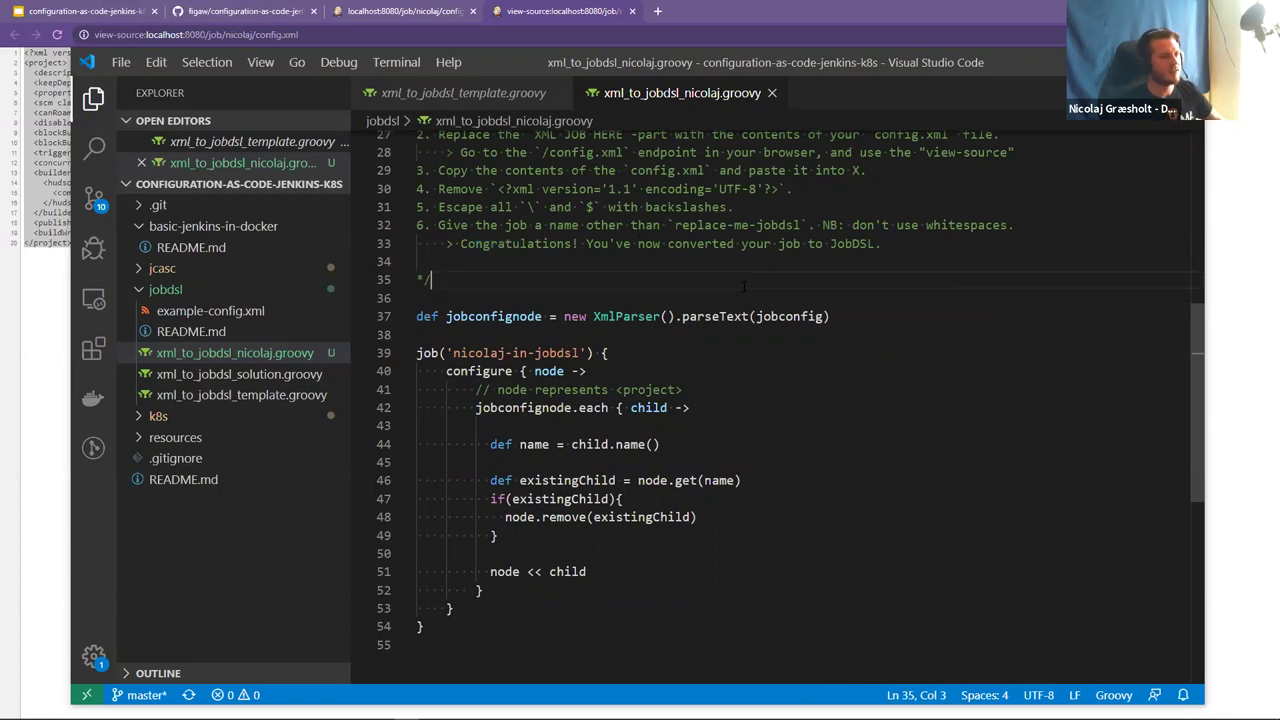
key("ctrl+a")
key("ctrl+u")
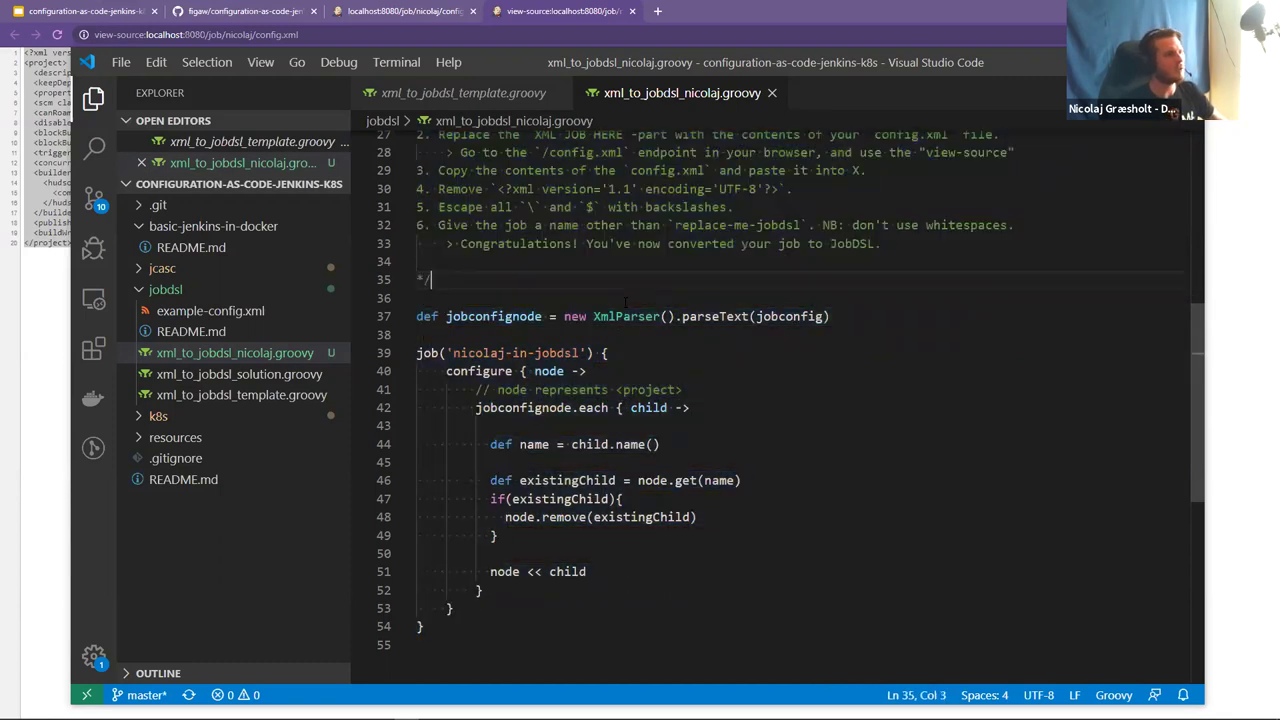
- Back on the Jenkins dashboard, create a freestyle project named seed-job
left_click(356, 12)
left_click(12, 34)
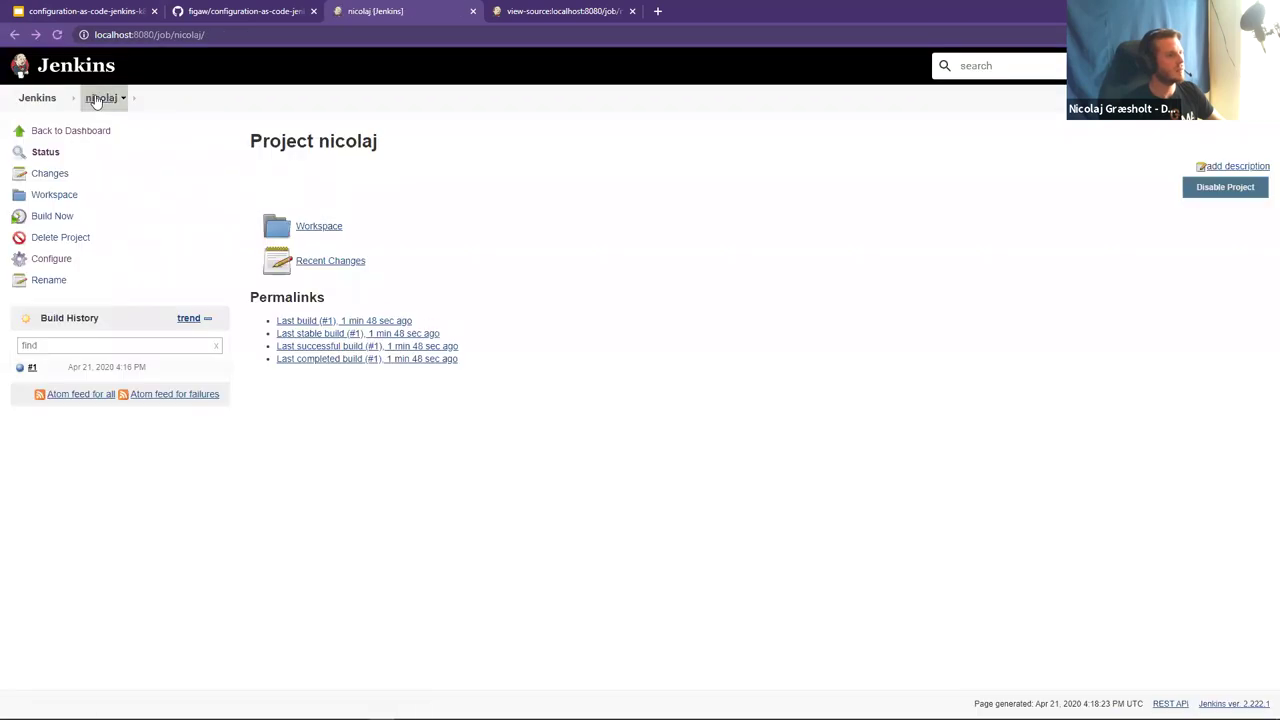
left_click(47, 101)
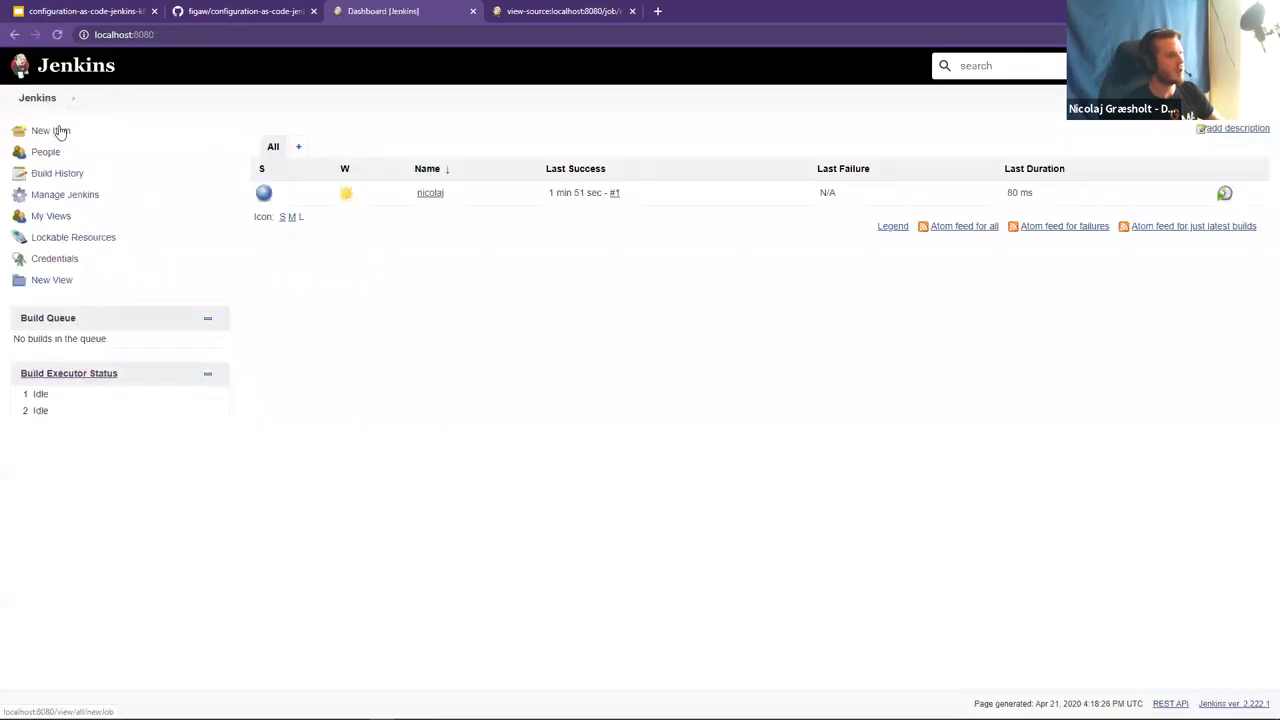
left_click(57, 131)
left_click(281, 163)
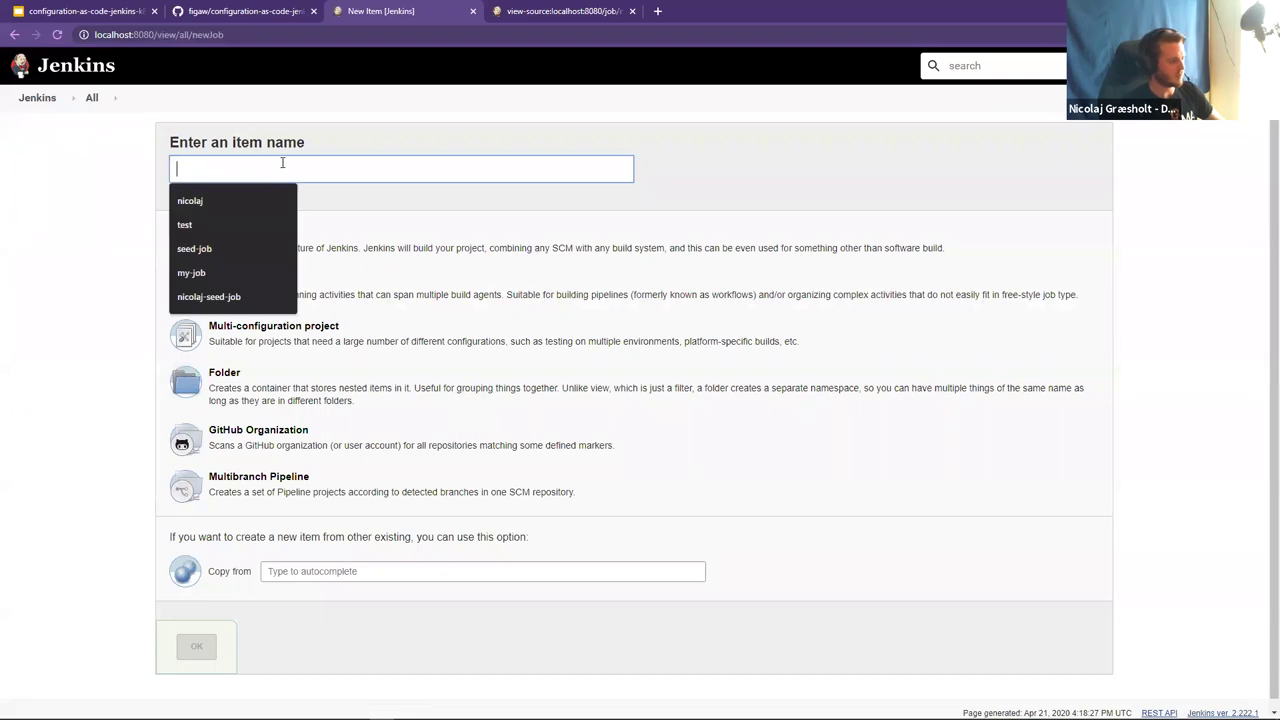
type("seed-job")
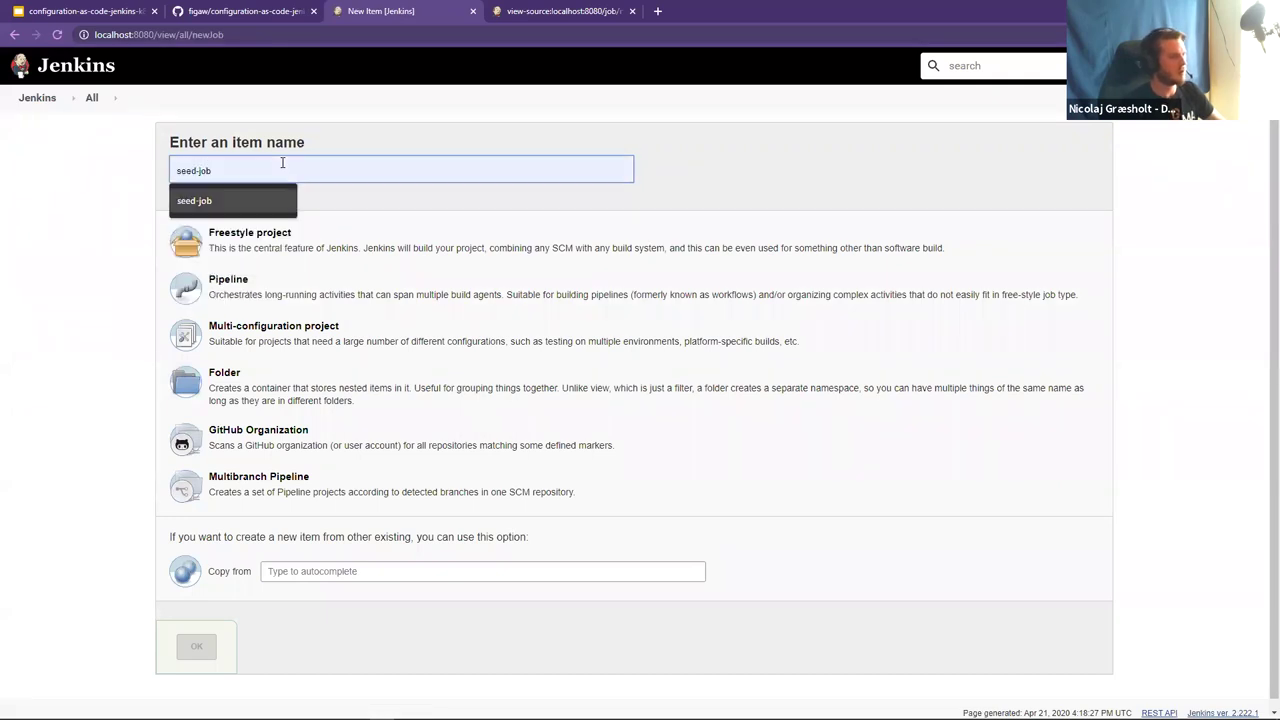
left_click(249, 198)
left_click(371, 248)
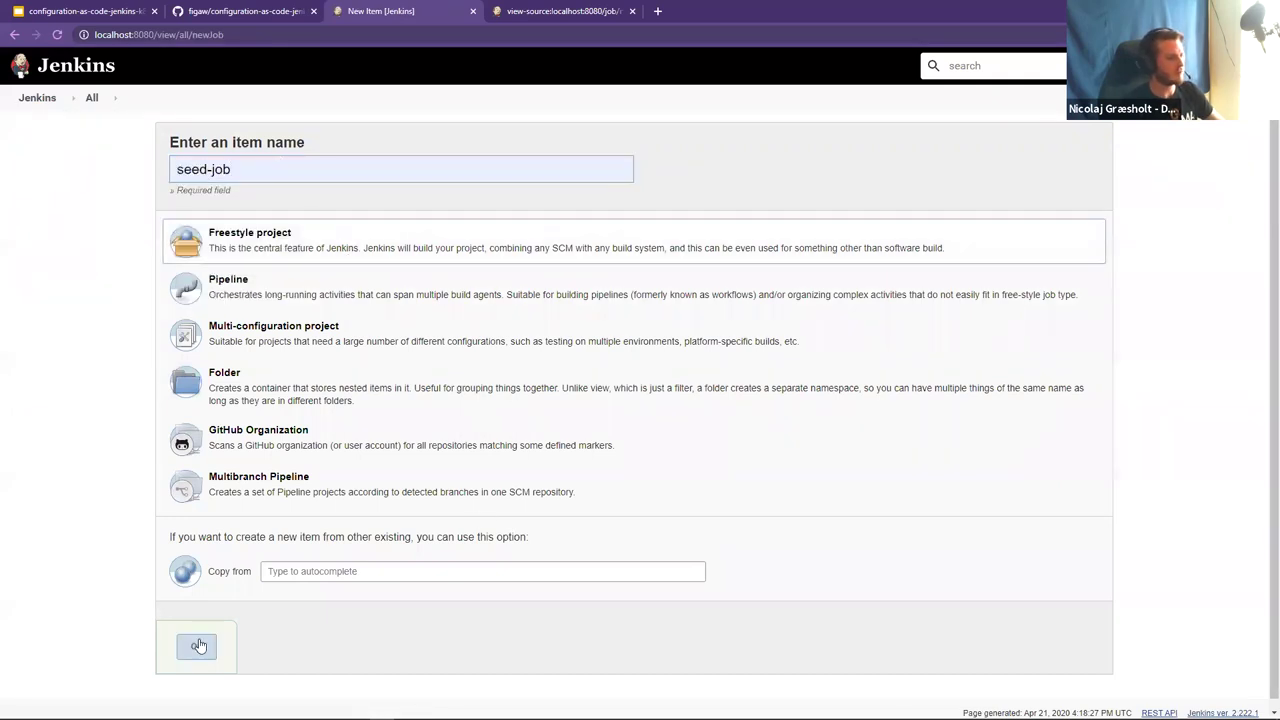
left_click(196, 646)
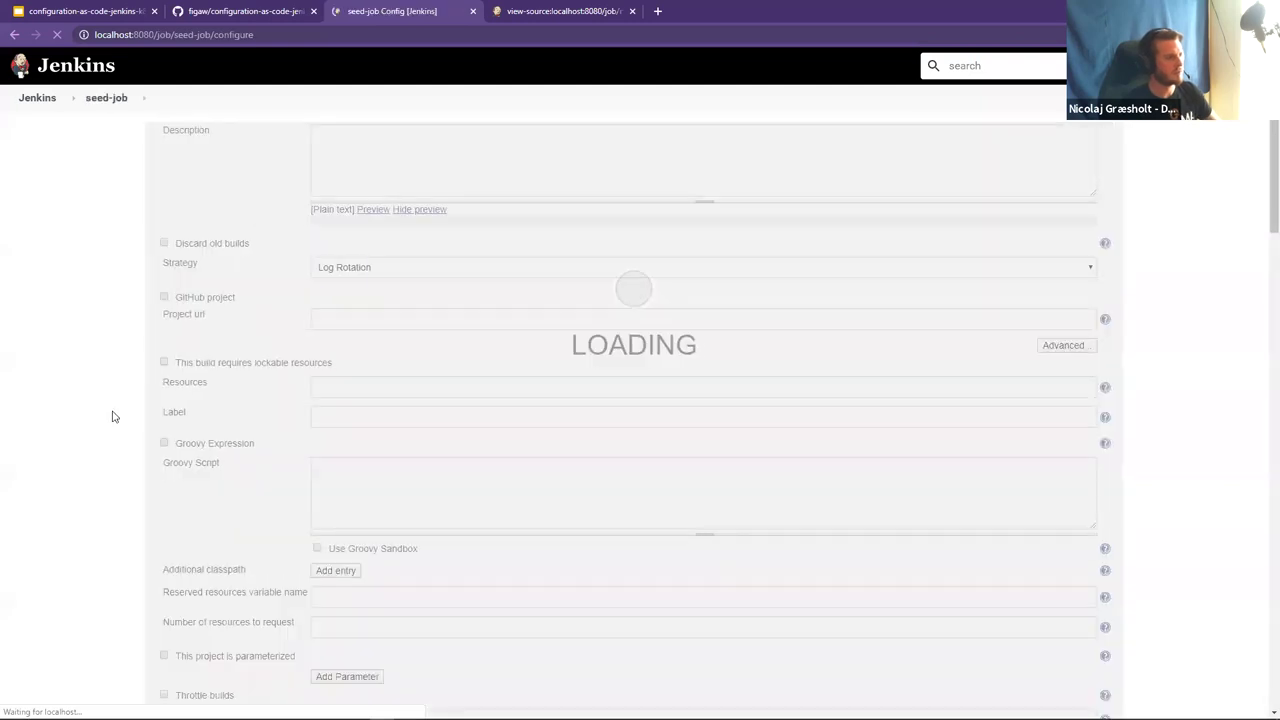
- Add a Process Job DSLs step using the provided DSL script, pasting the 55-line script
scroll(114, 417, "down", 3)
scroll(165, 483, "down", 1)
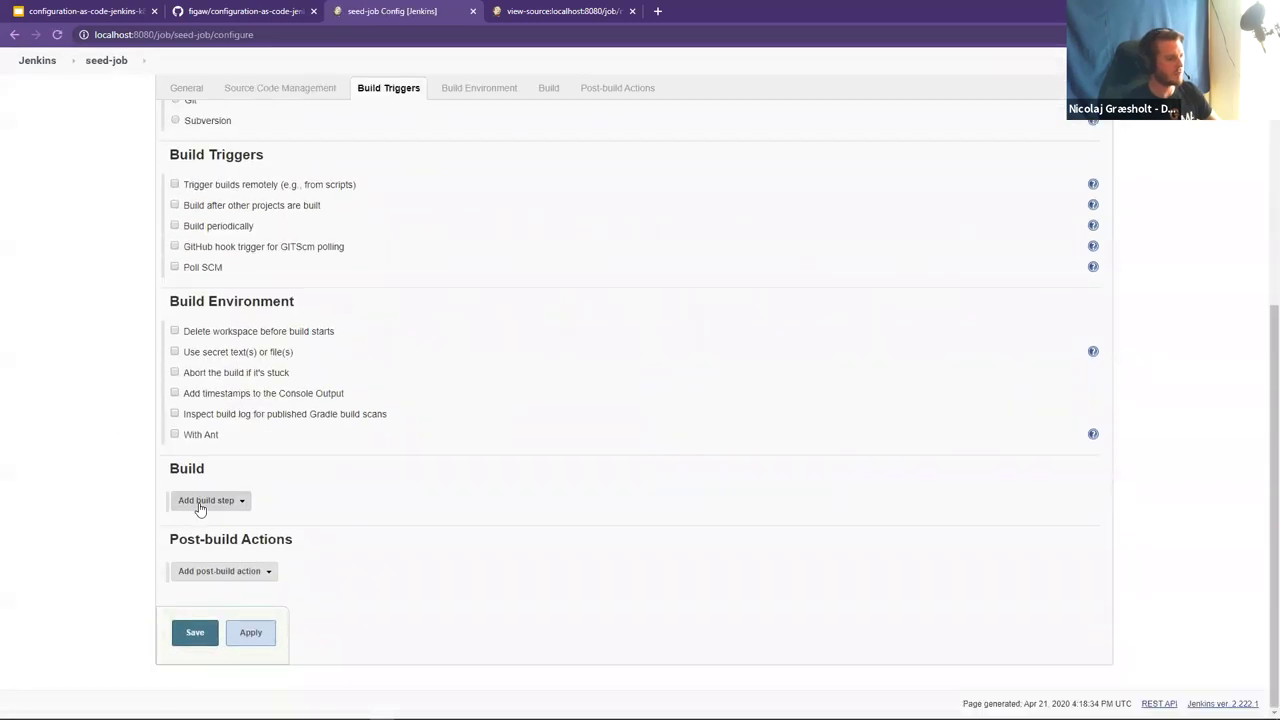
left_click(238, 502)
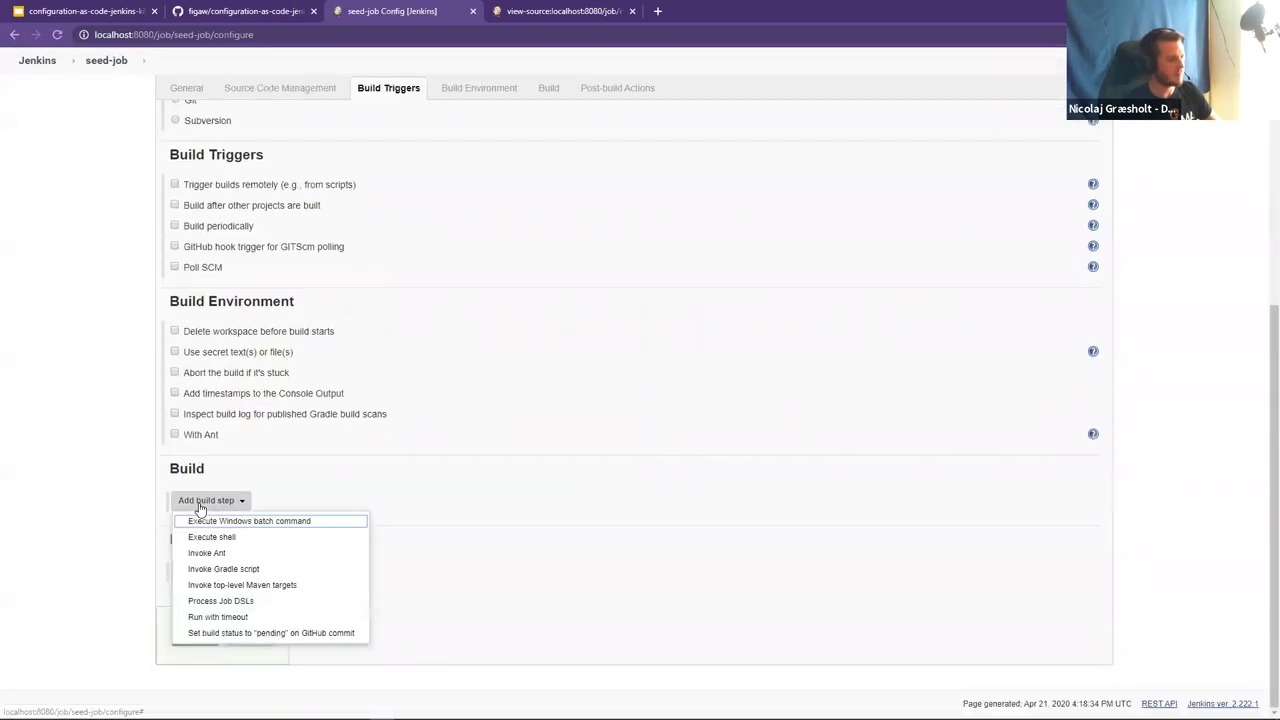
left_click(224, 601)
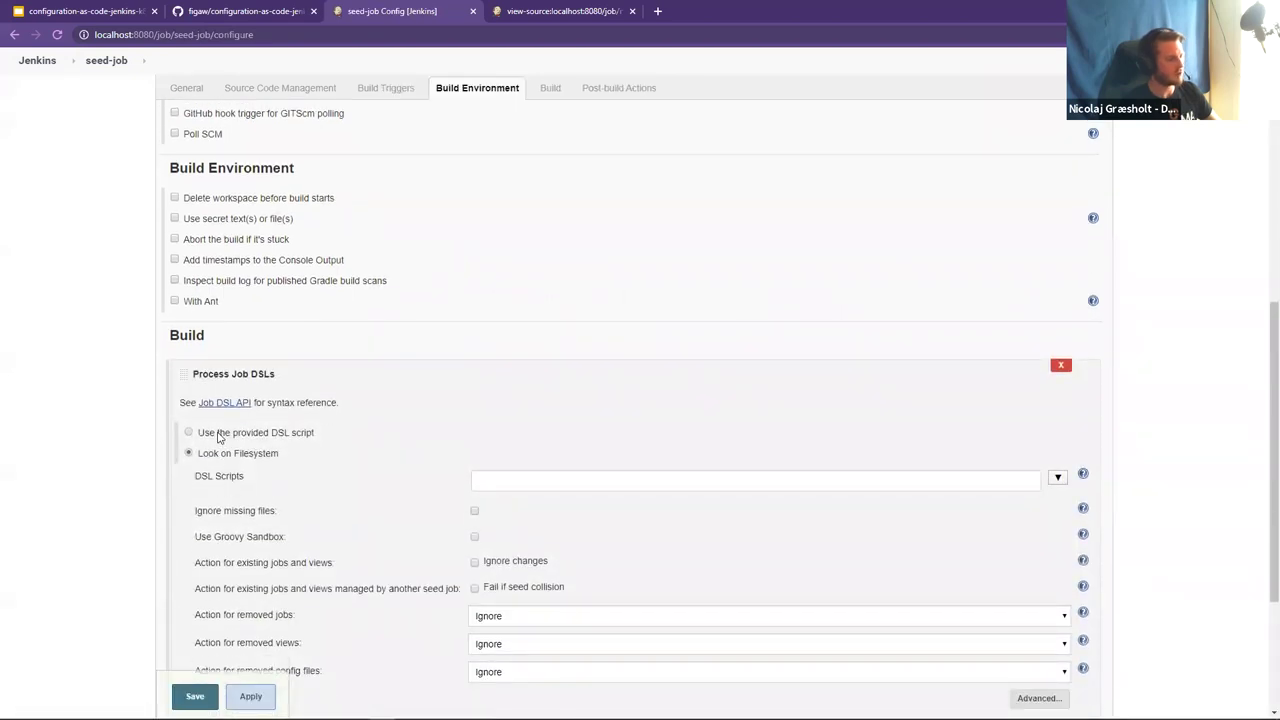
left_click(220, 436)
left_click(556, 470)
key("ctrl+v")
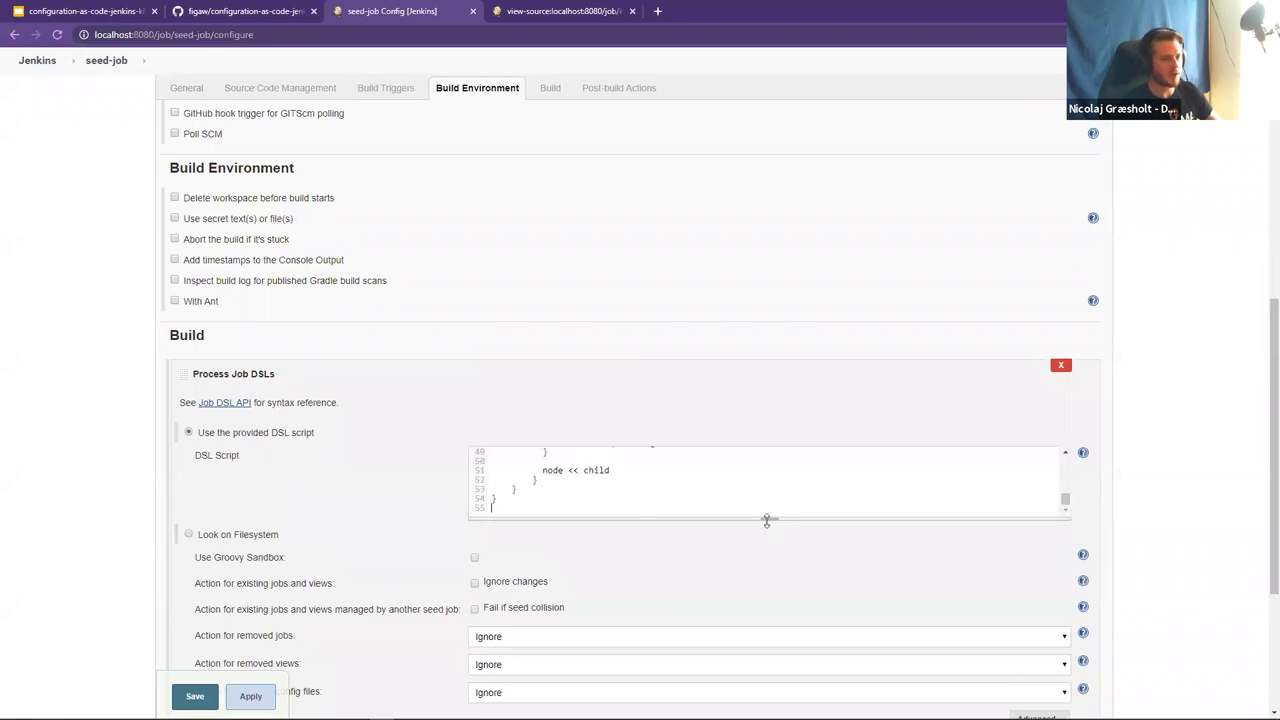
- Save the seed-job configuration and start a build of it
left_click_drag(764, 518, 766, 620)
scroll(745, 494, "up", 5)
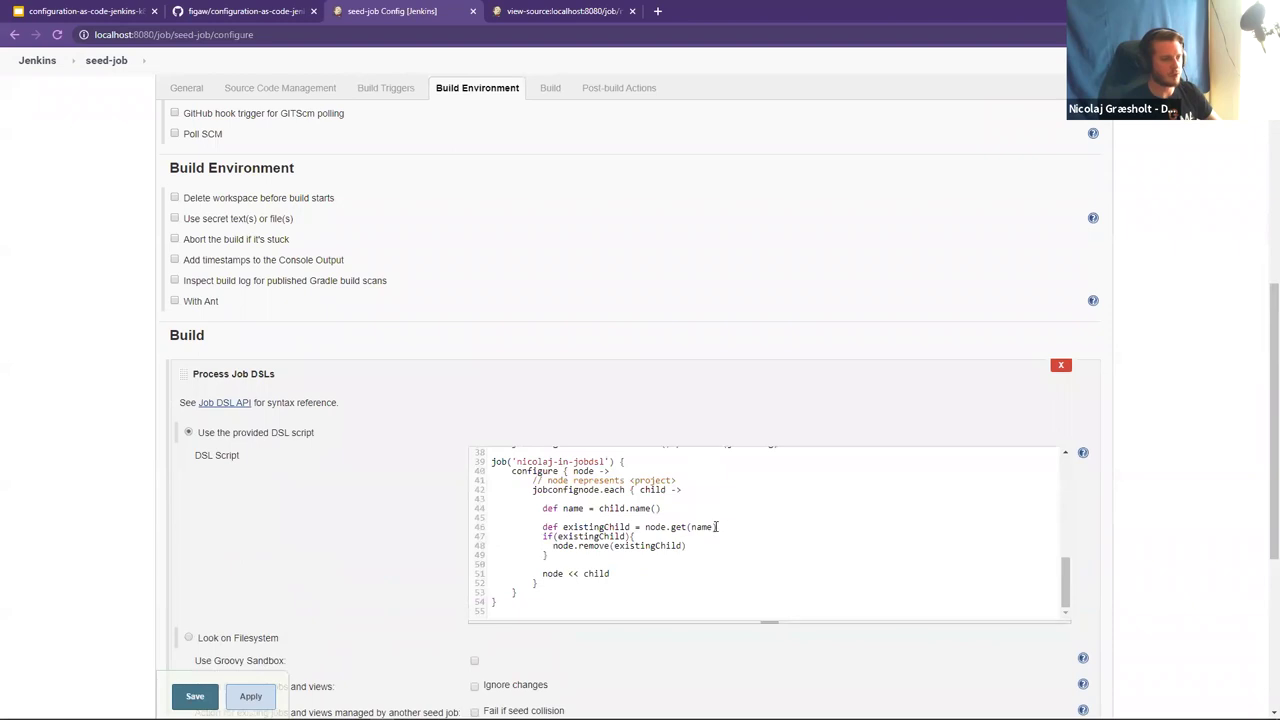
scroll(745, 494, "up", 3)
scroll(194, 694, "down", 3)
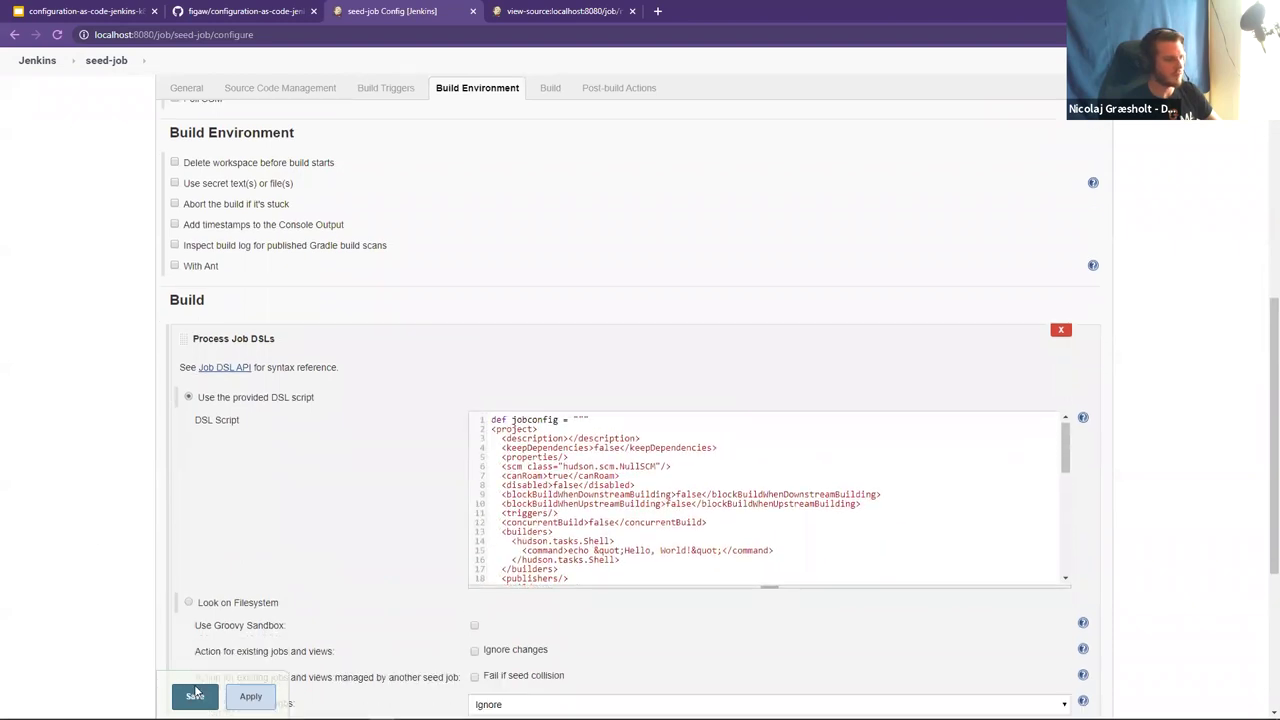
left_click(196, 694)
left_click(51, 216)
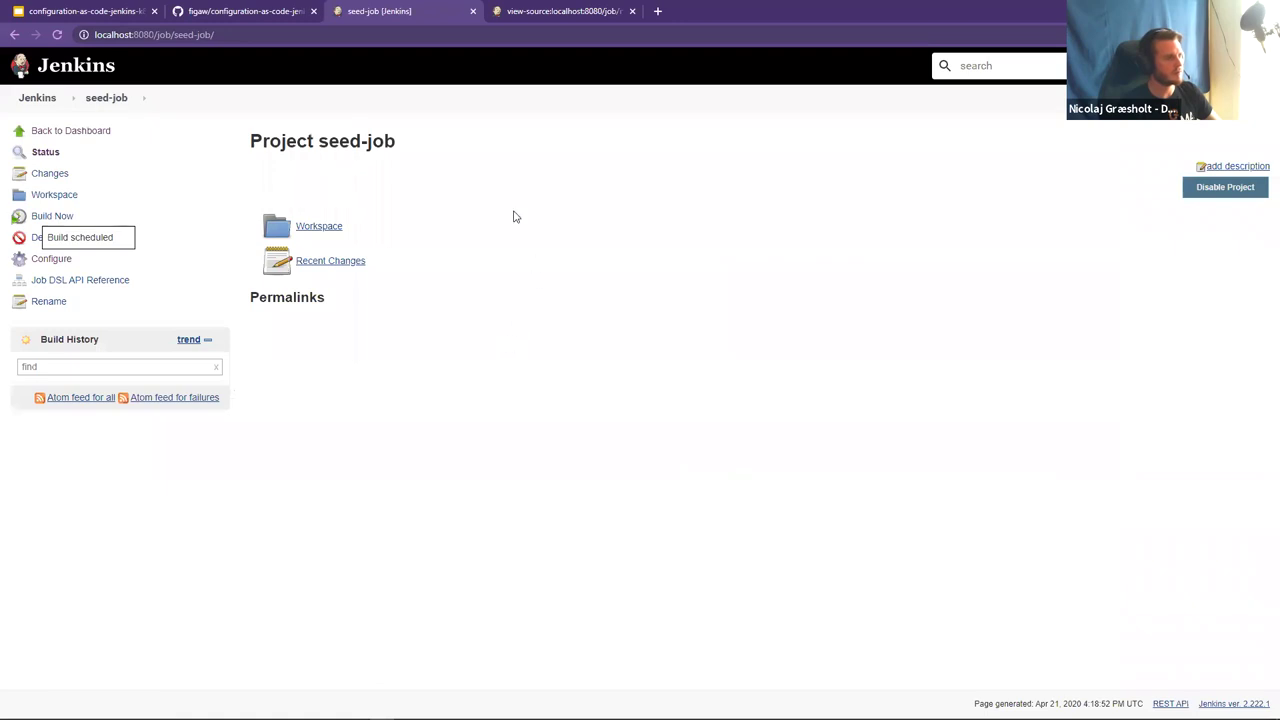
- Reload seed-job's page and open the generated nicolaj-in-jobdsl job
right_click(510, 208)
left_click(574, 246)
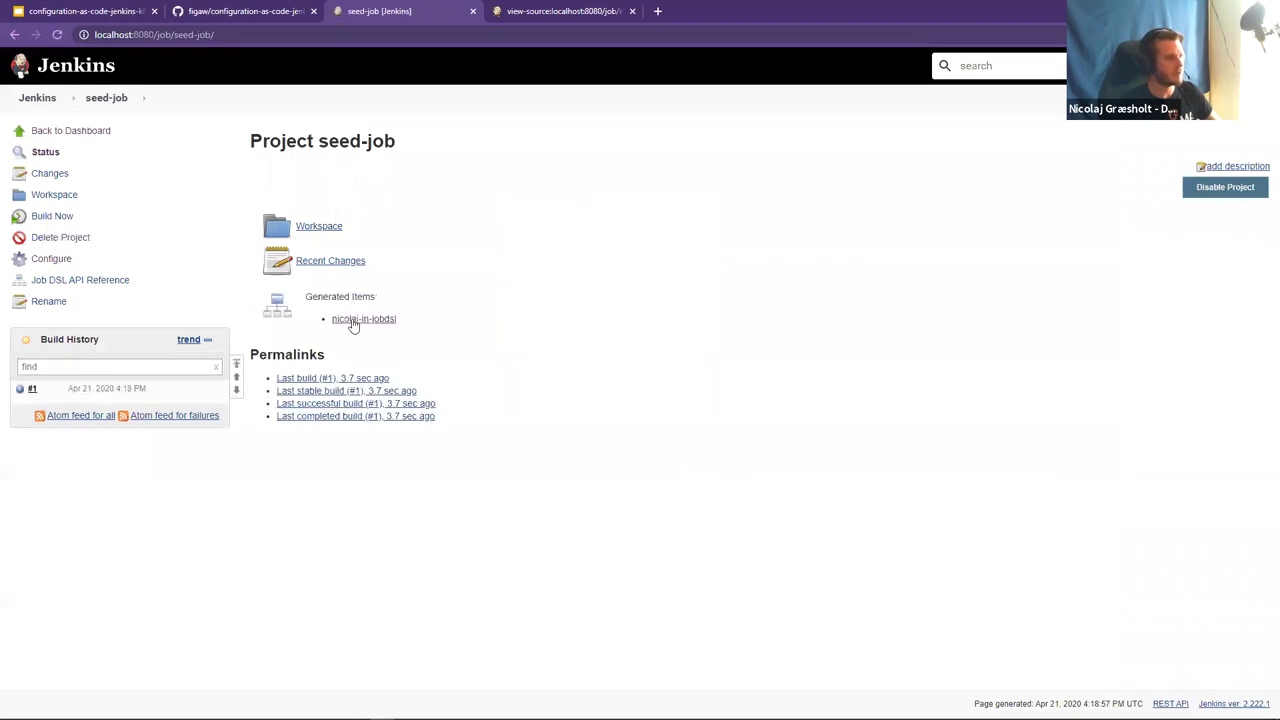
left_click_drag(312, 296, 376, 296)
right_click(359, 322)
key("Escape")
left_click(356, 321)
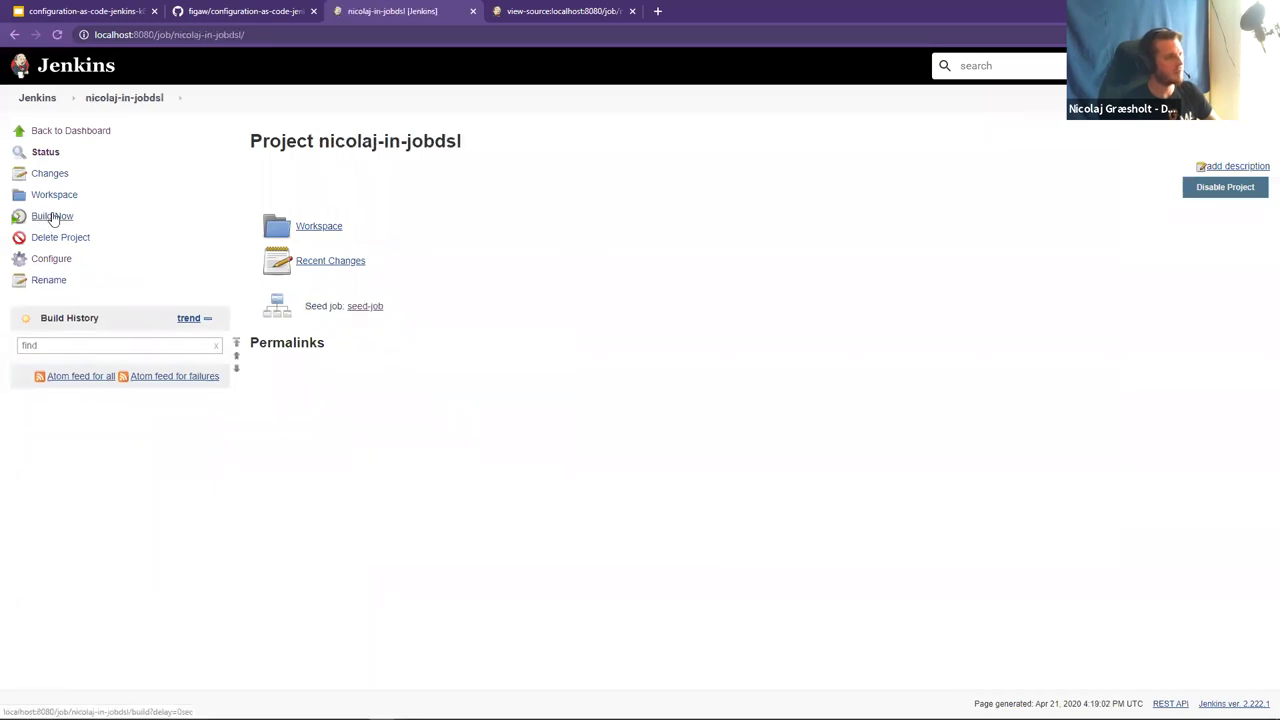
- Check that nicolaj-in-jobdsl's configuration has the echo "Hello, World!" shell step
middle_click(56, 262)
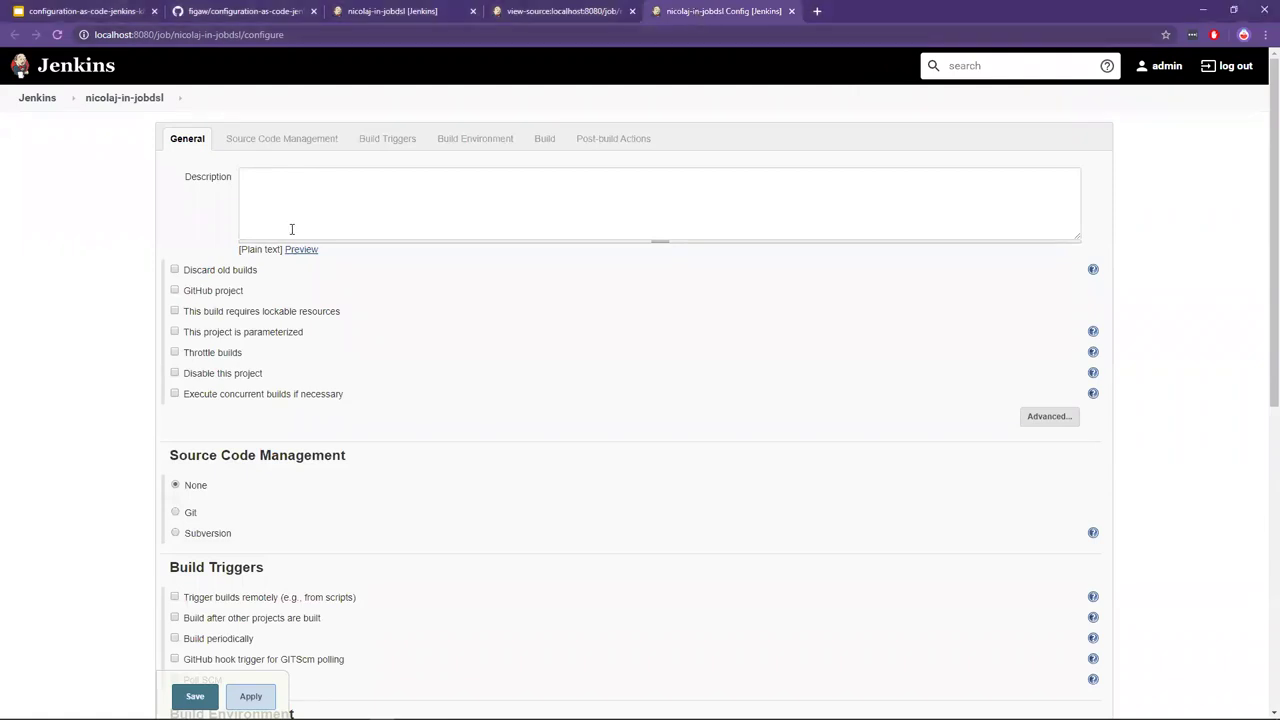
scroll(114, 300, "down", 1)
scroll(194, 343, "down", 5)
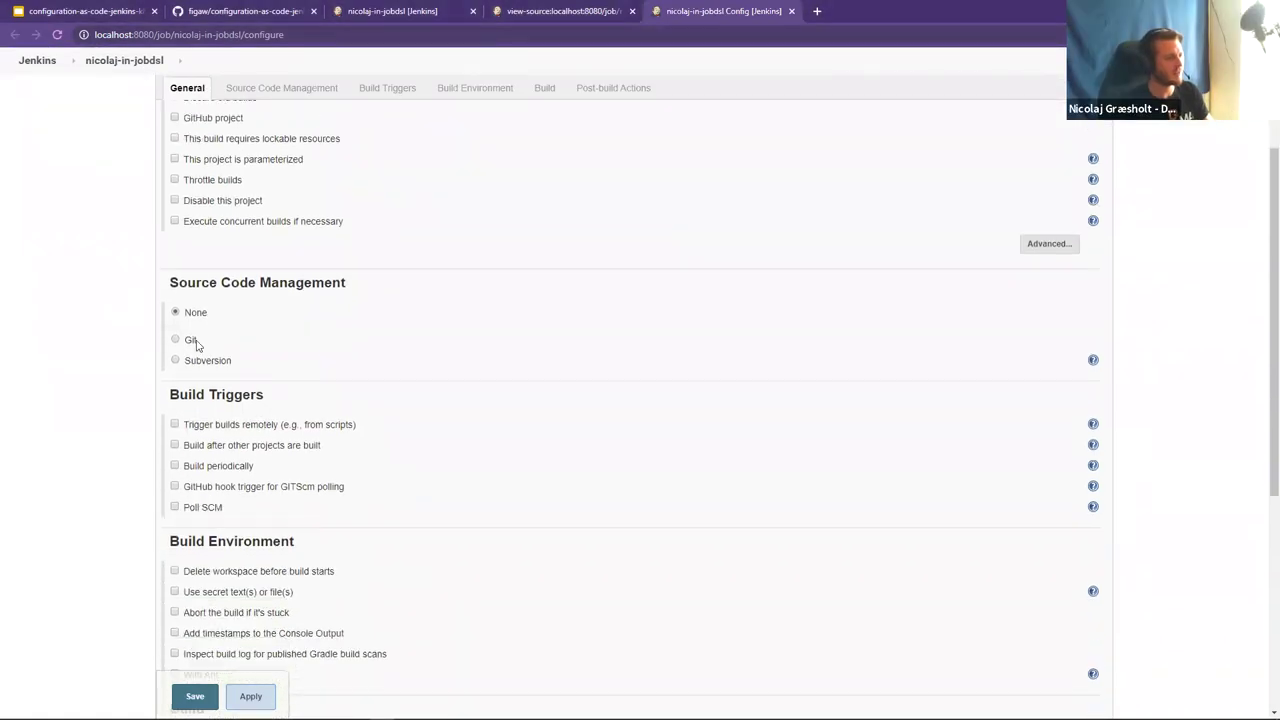
left_click_drag(252, 410, 355, 409)
left_click(355, 409)
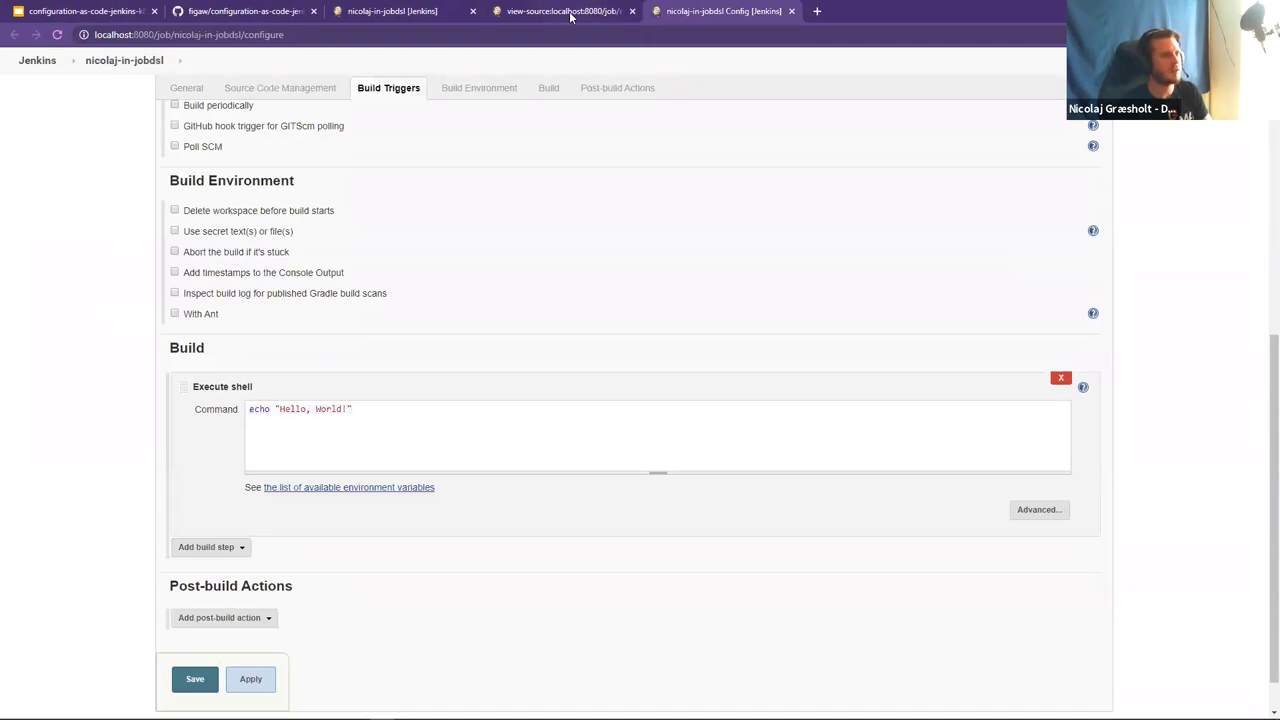
left_click(116, 62)
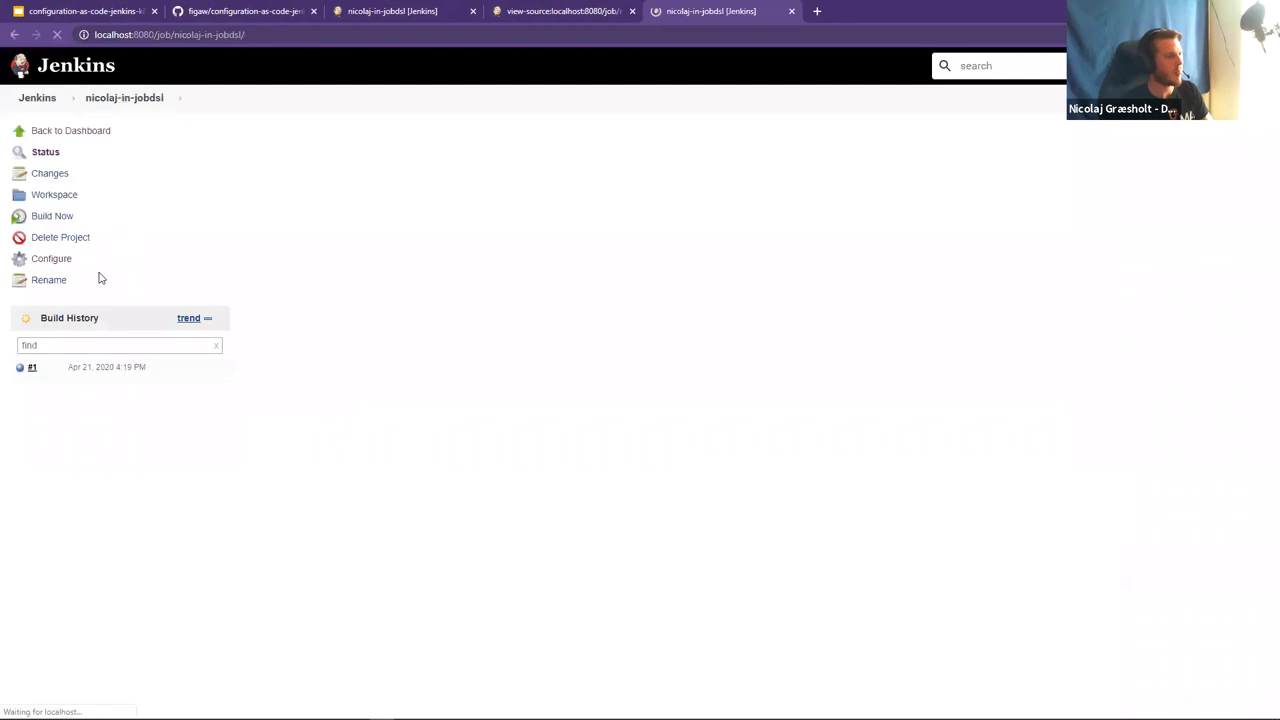
- Open build #1's console output, highlight the Hello, World line, then switch to Windows Terminal
left_click(18, 369)
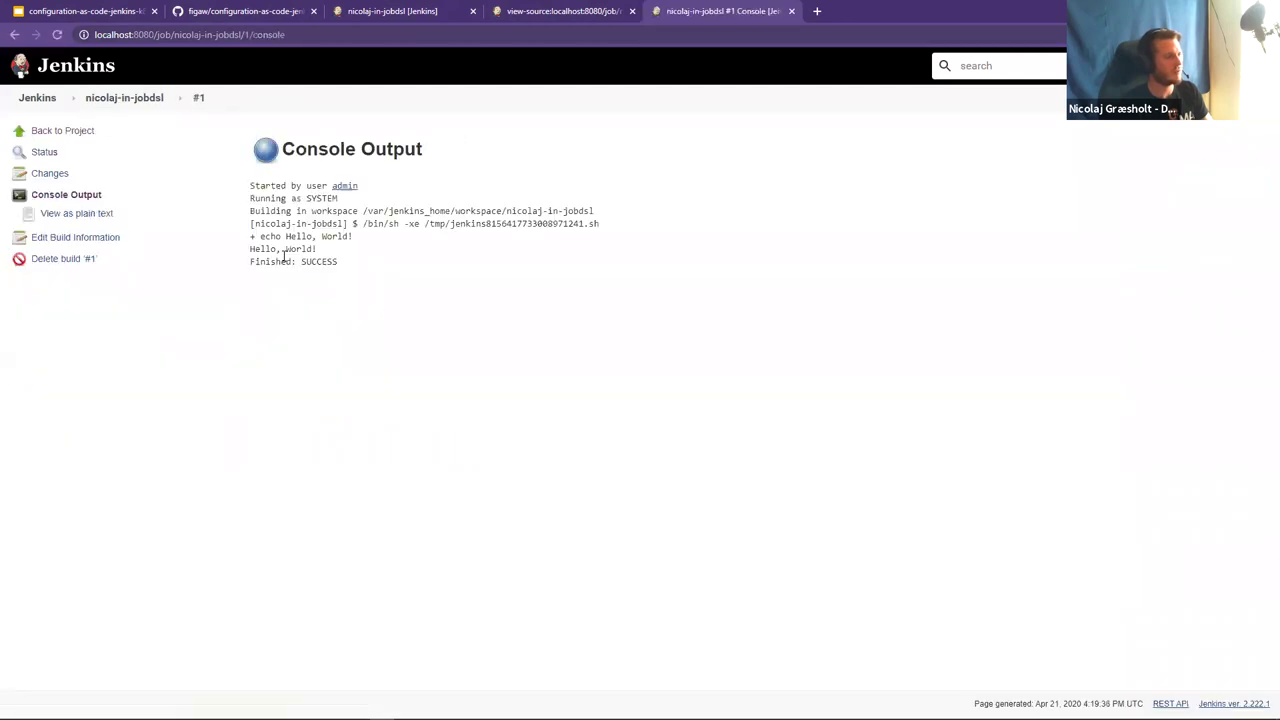
left_click_drag(261, 237, 350, 240)
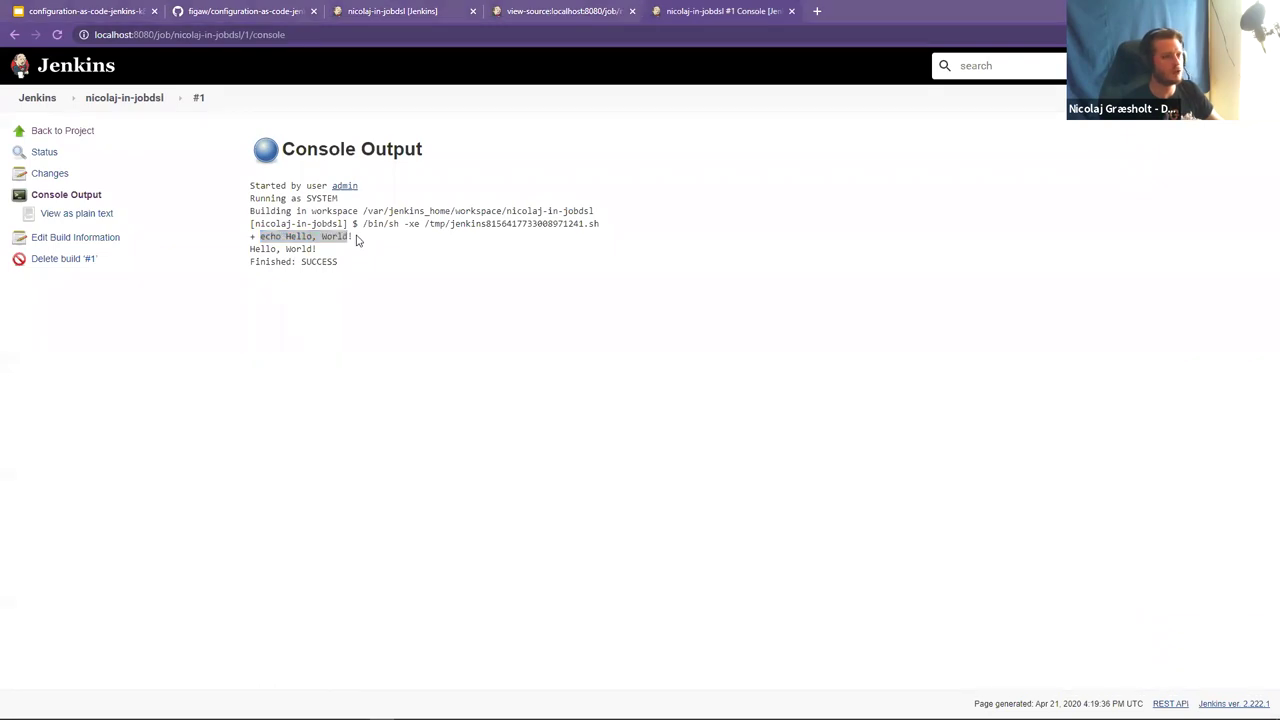
key("alt+Tab")
key("alt+Tab")
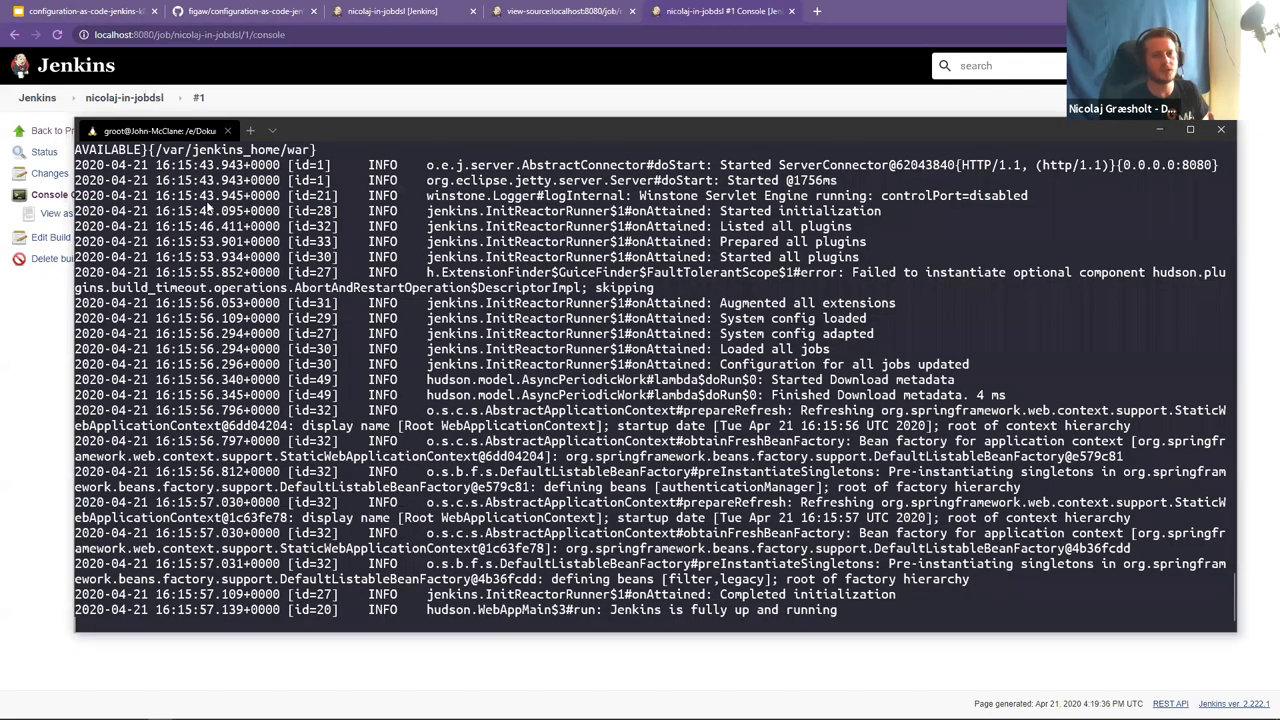
- Go from Windows Terminal back to the browser's Google Slides tab on the Demo Time! slide
key("alt+Tab")
key("ctrl+1")
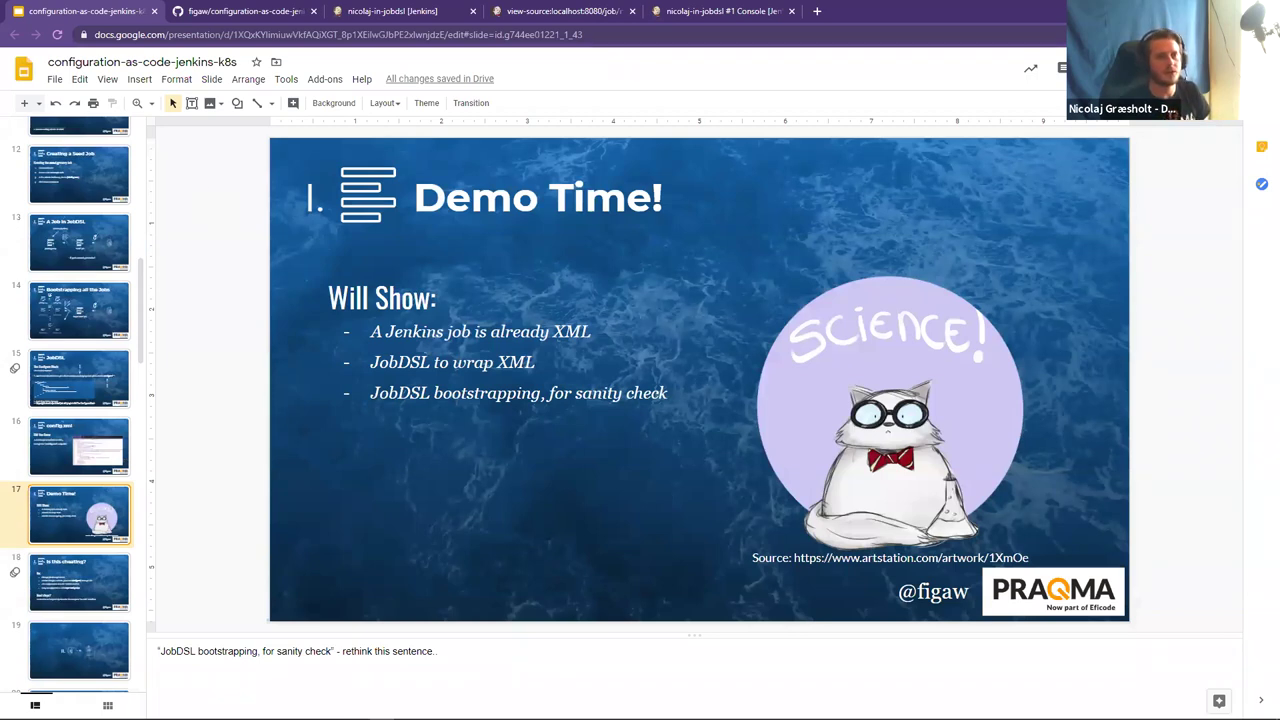
- Start presenting the deck and advance to slide 18, 'Is this cheating?'
left_click(1150, 68)
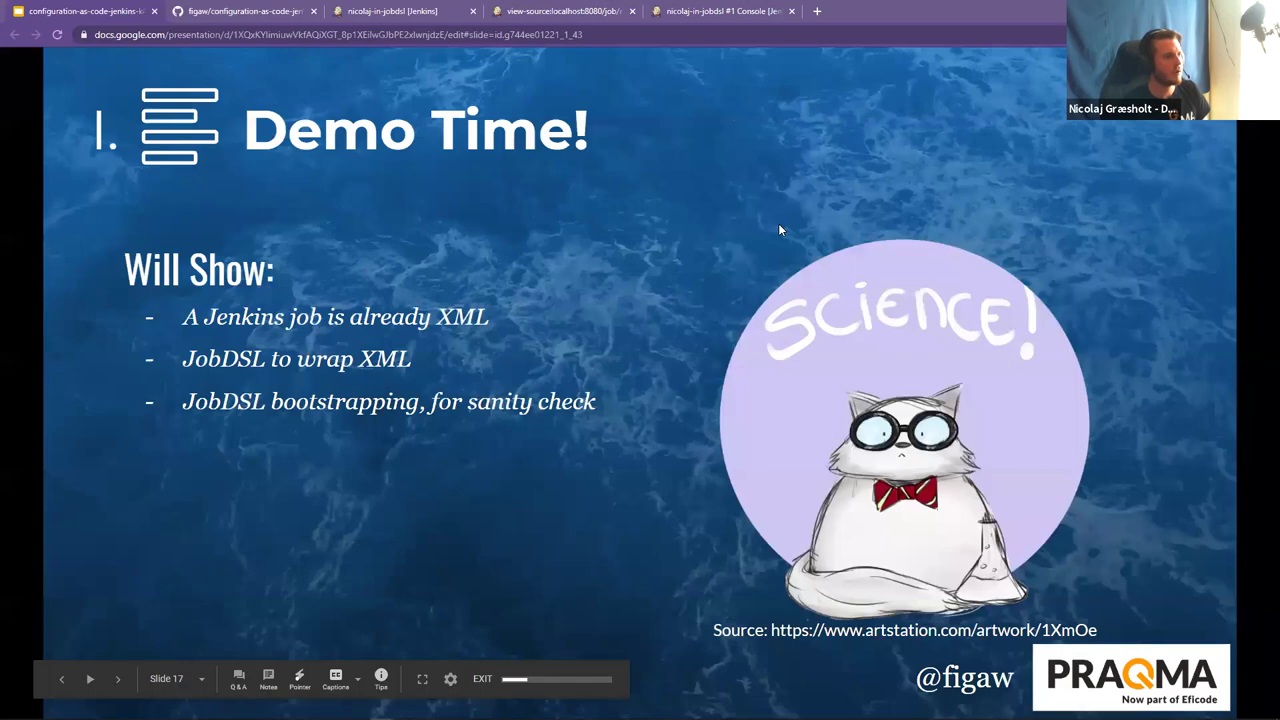
key("Right")
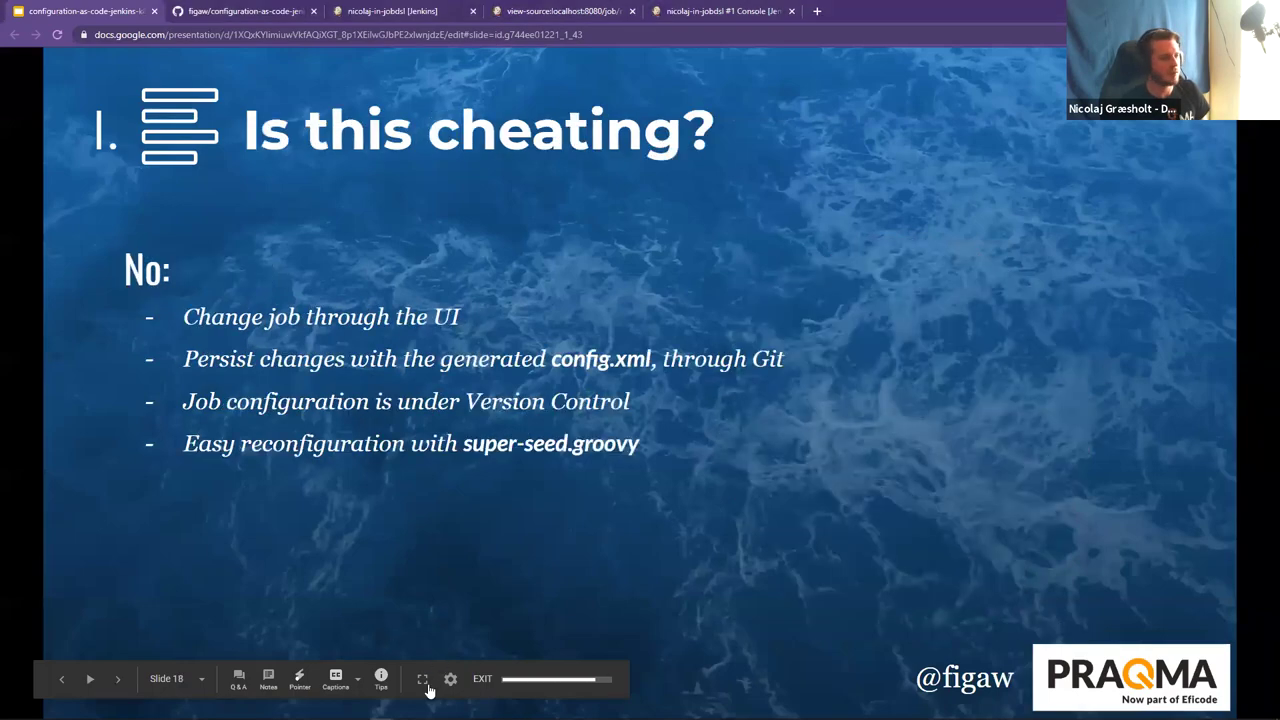
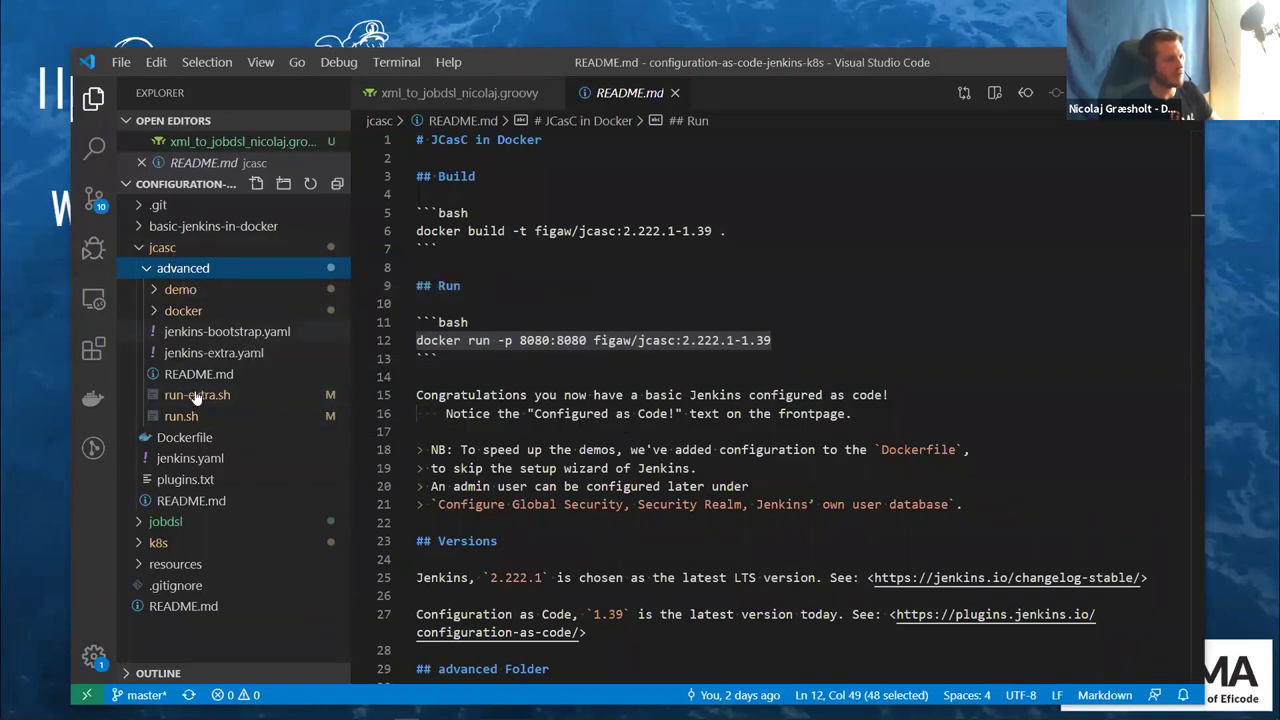
- Open the demo jenkins-bootstrap.yaml and inspect its repository URL and credentials lines
left_click(153, 292)
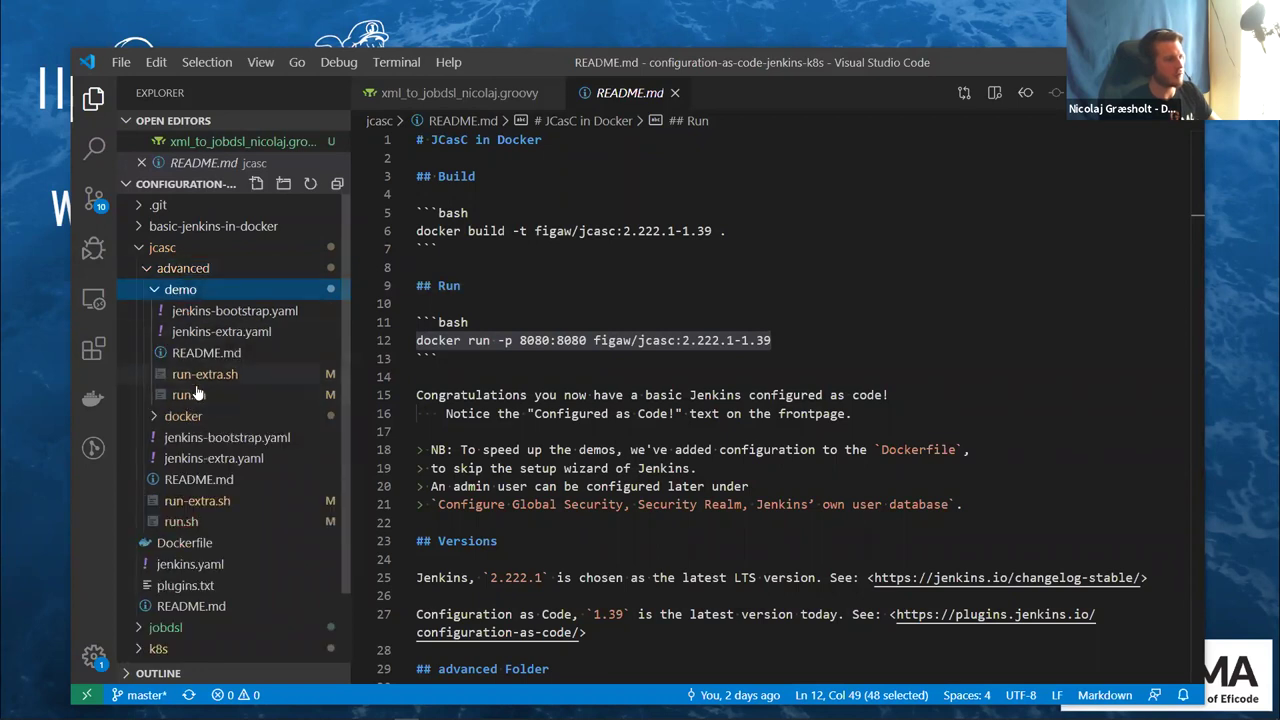
left_click(230, 316)
triple_click(640, 385)
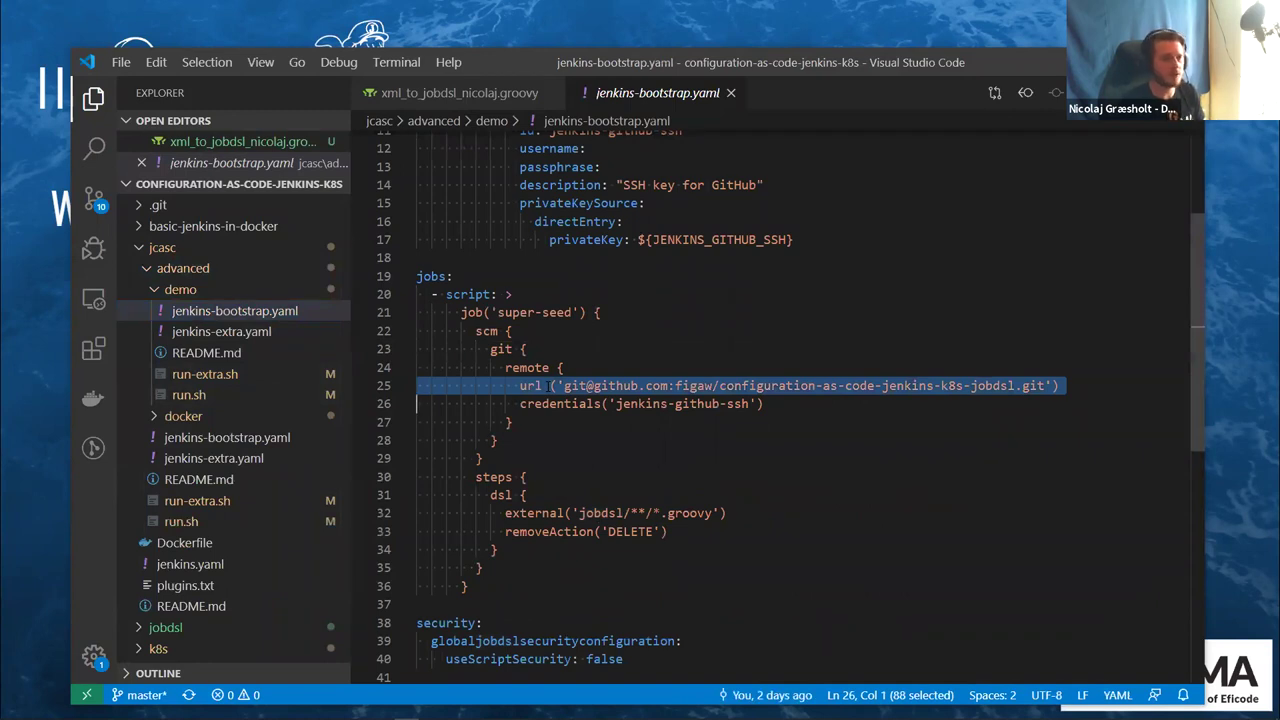
mouse_move(418, 403)
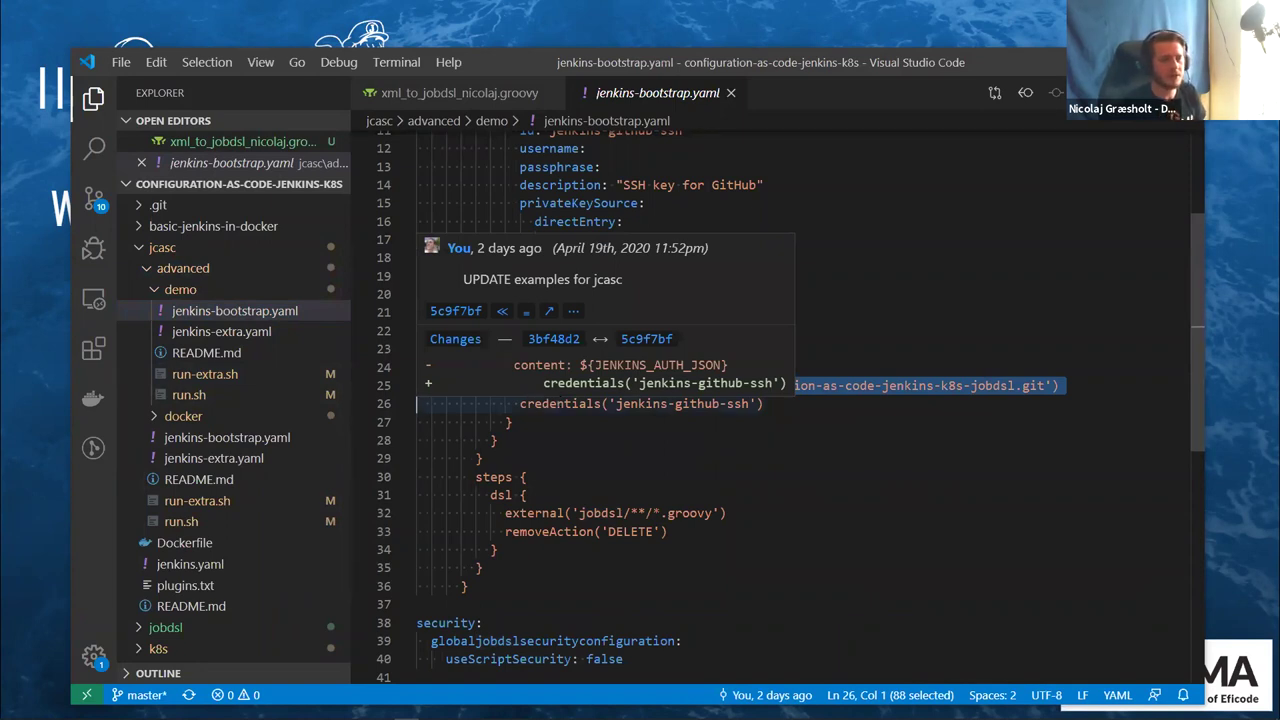
left_click(766, 404)
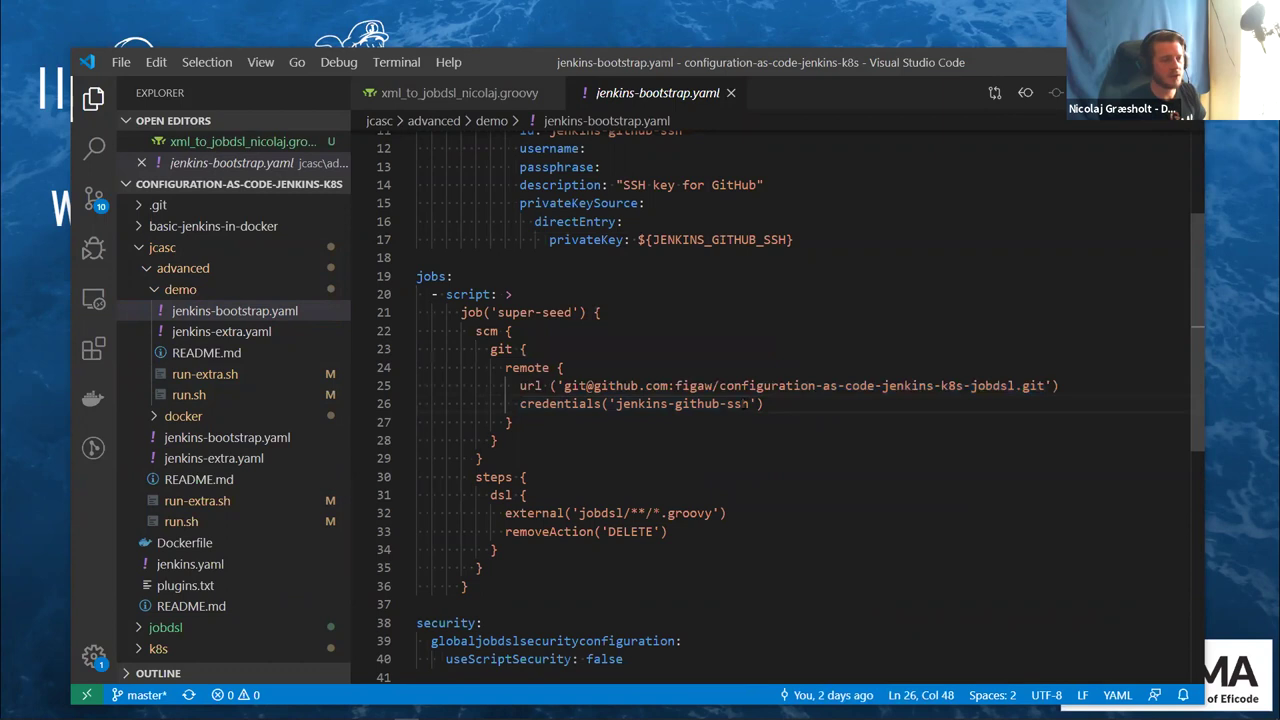
mouse_move(748, 403)
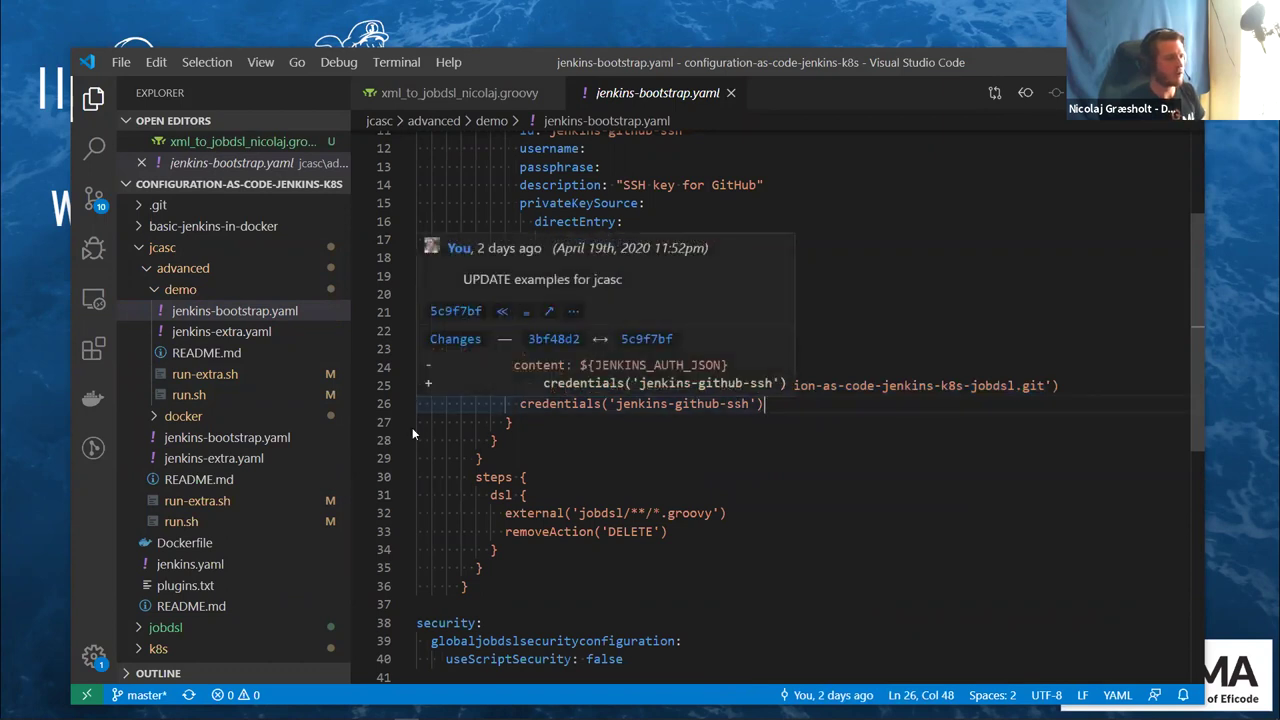
- Compare with the advanced jenkins-bootstrap.yaml's https repository URL and credentials line
left_click(250, 458)
left_click(256, 440)
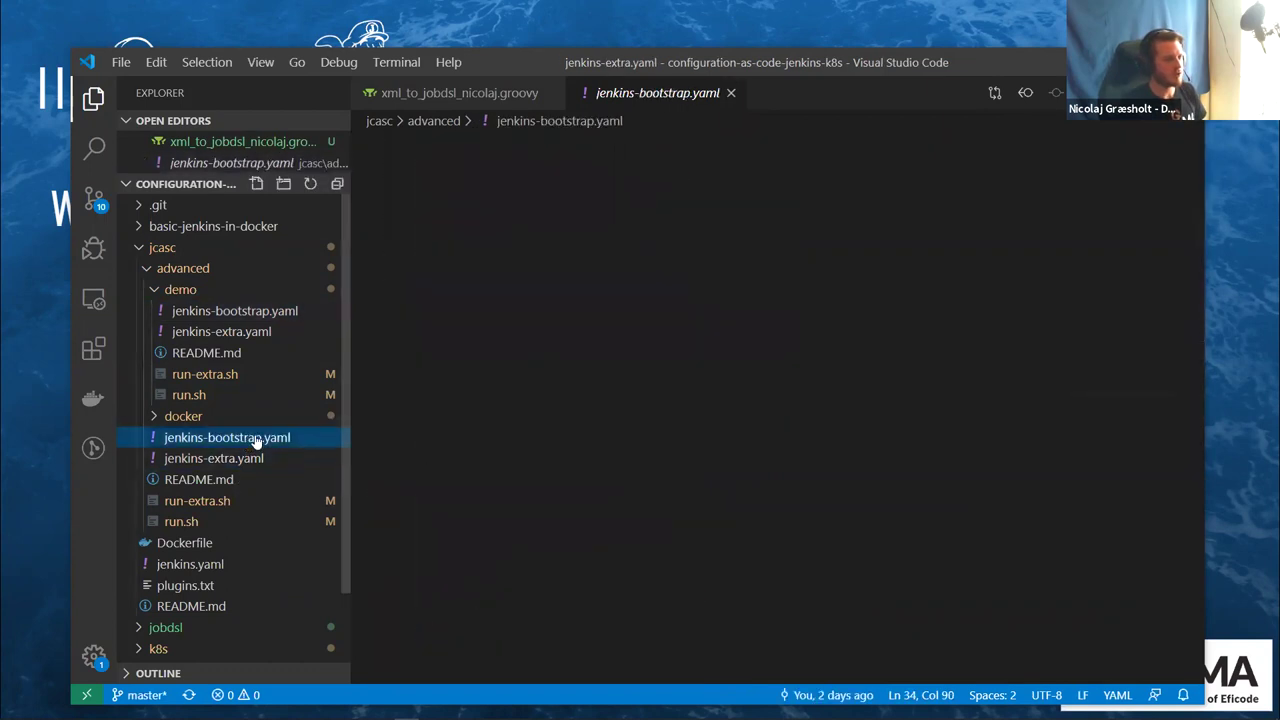
left_click_drag(564, 482, 619, 483)
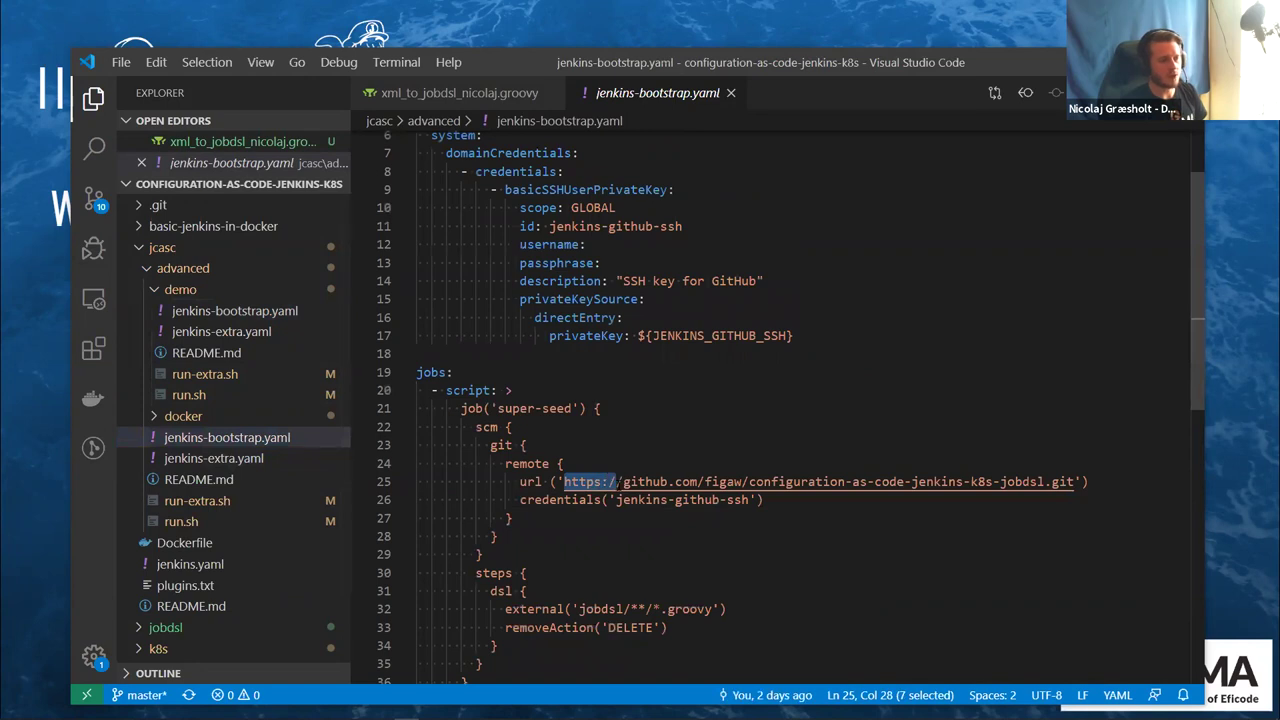
mouse_move(619, 483)
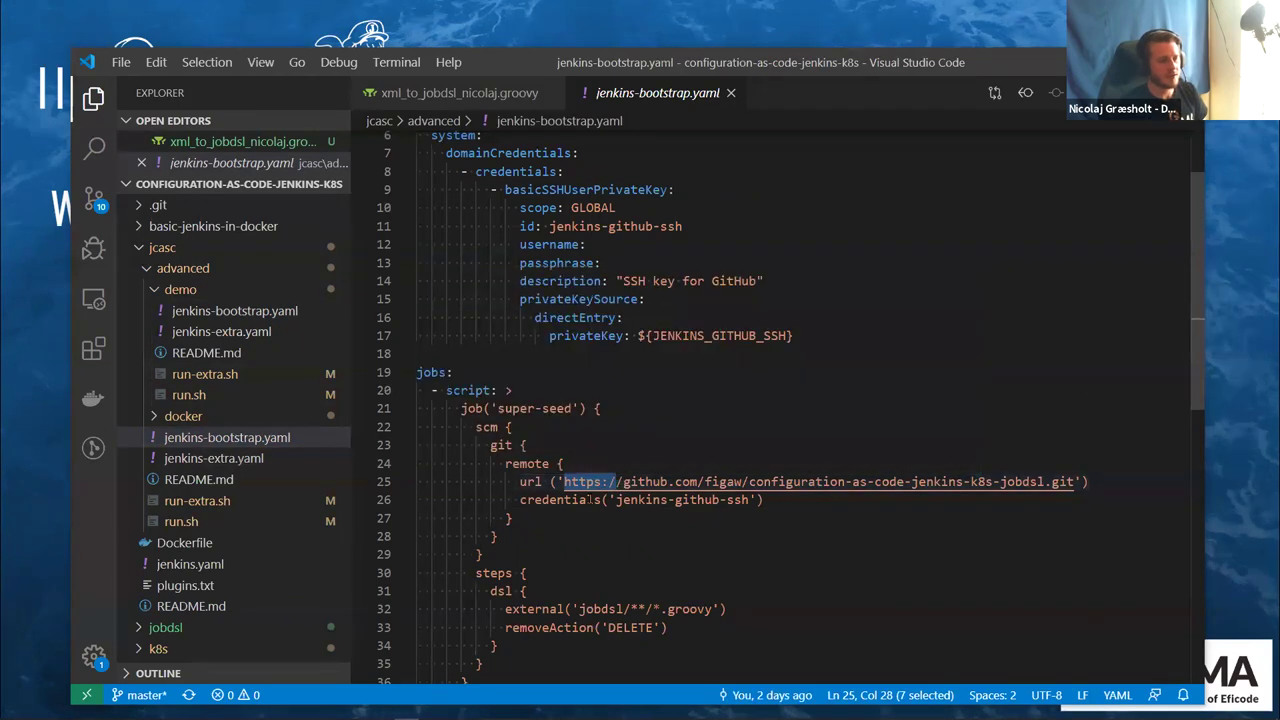
double_click(591, 499)
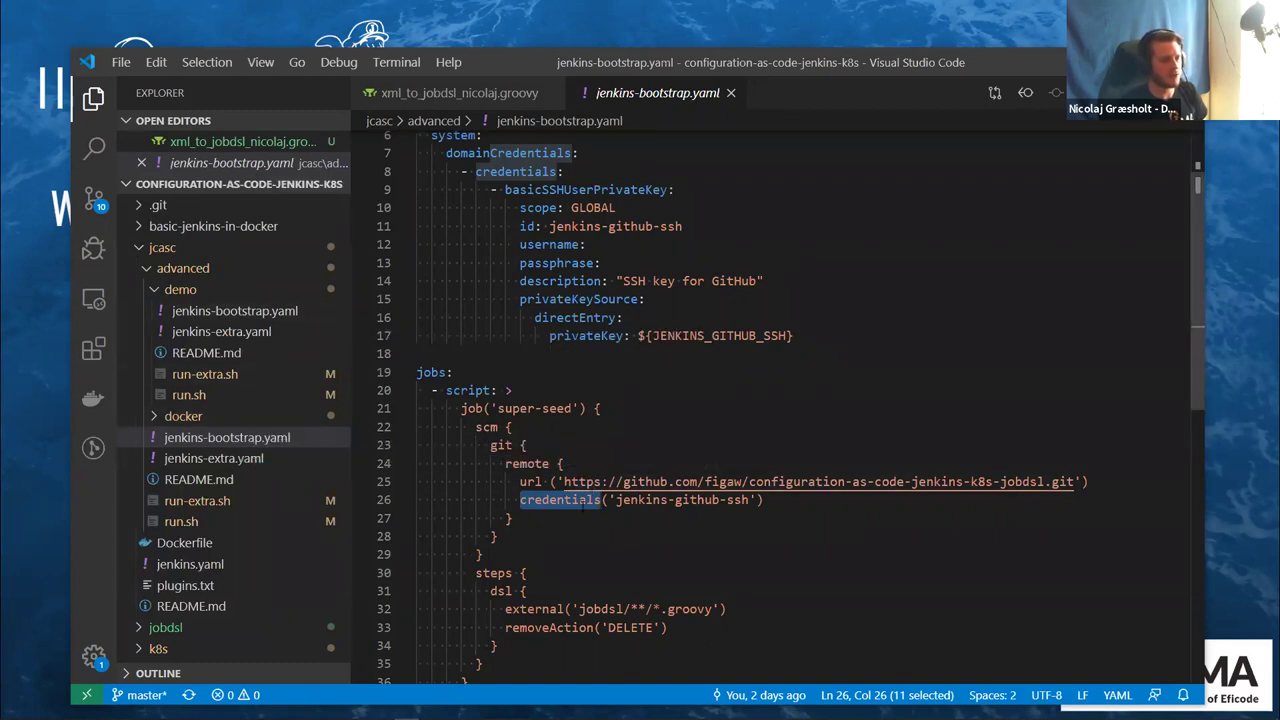
- Back in the demo file, review the credentials call and the jenkins-github-ssh credentials block
left_click(275, 313)
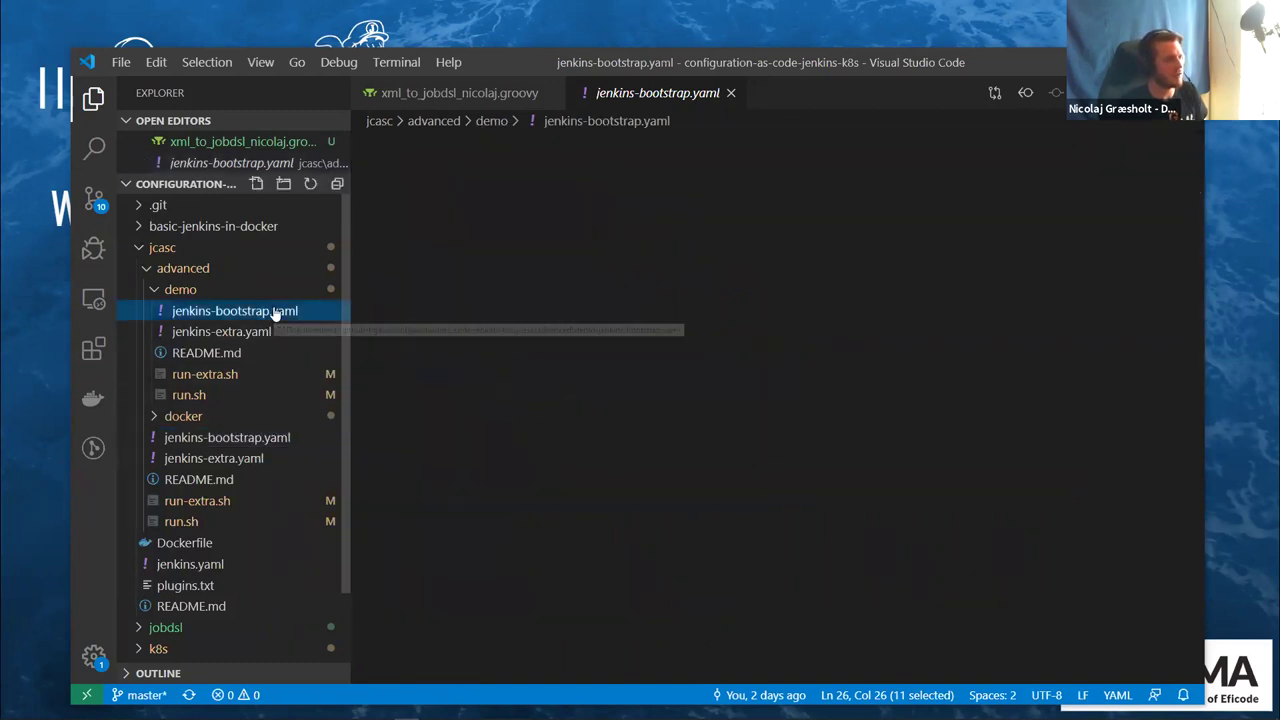
left_click_drag(520, 403, 748, 403)
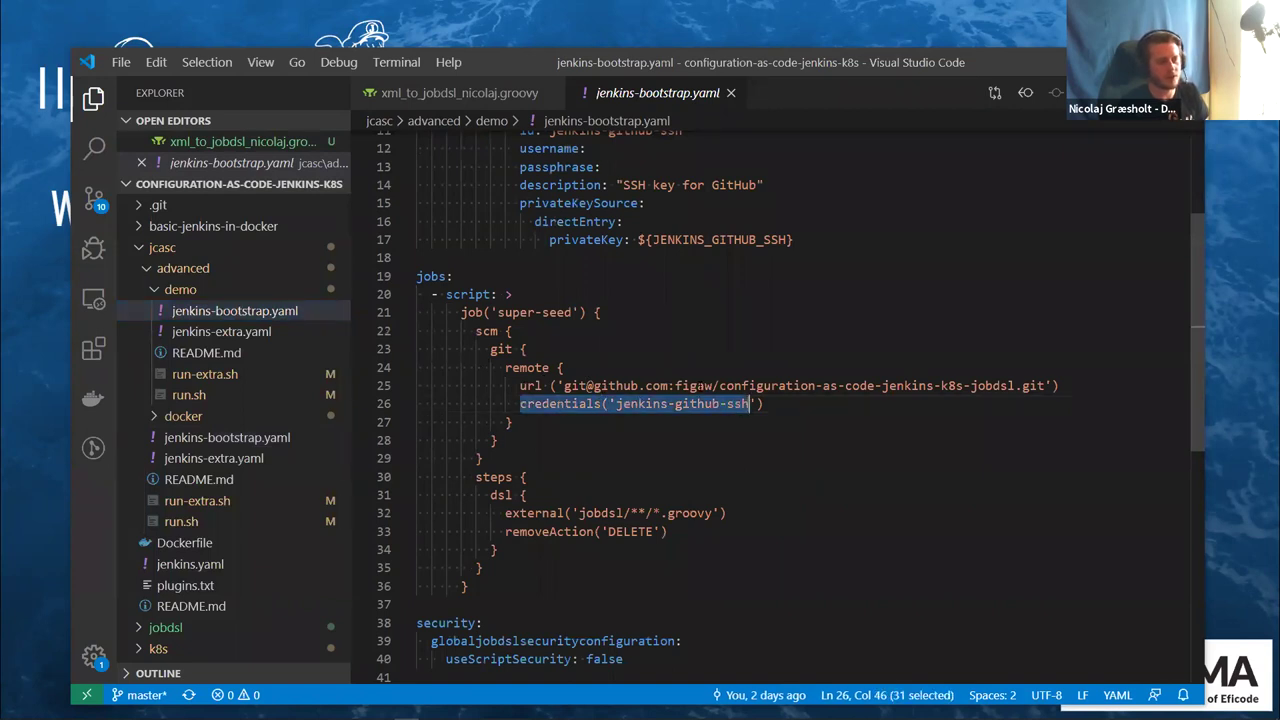
triple_click(704, 386)
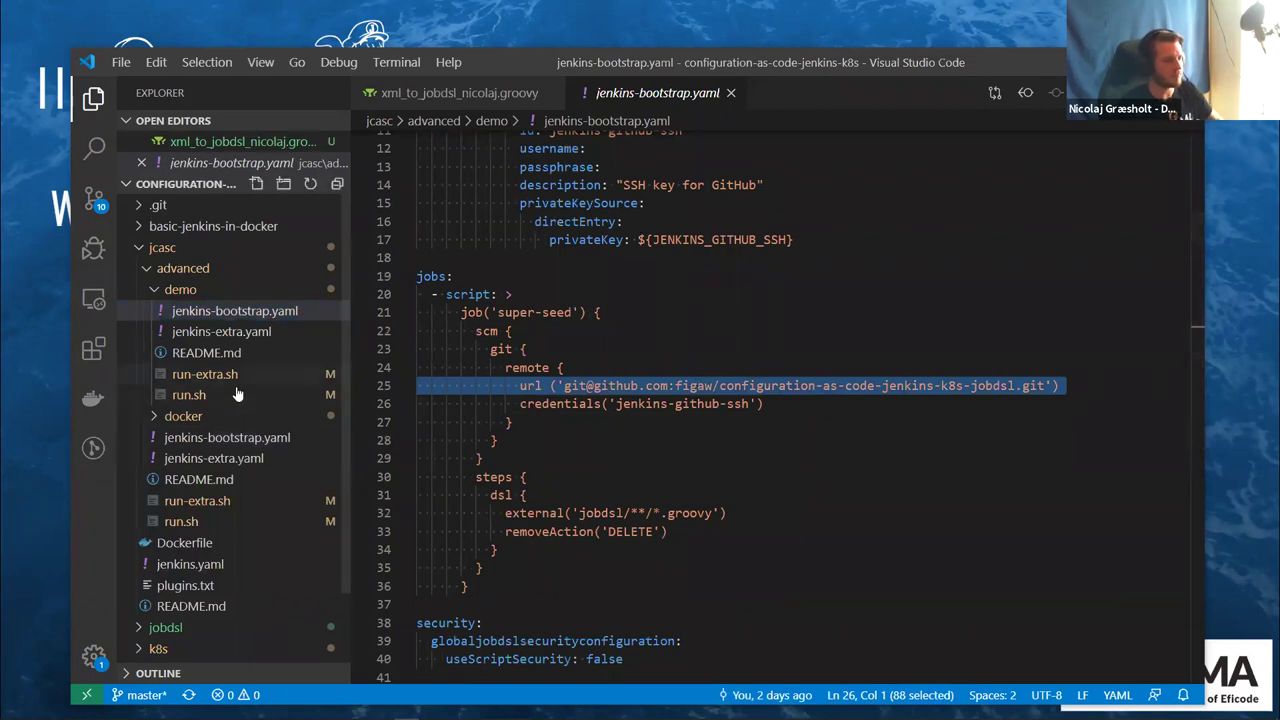
left_click(252, 318)
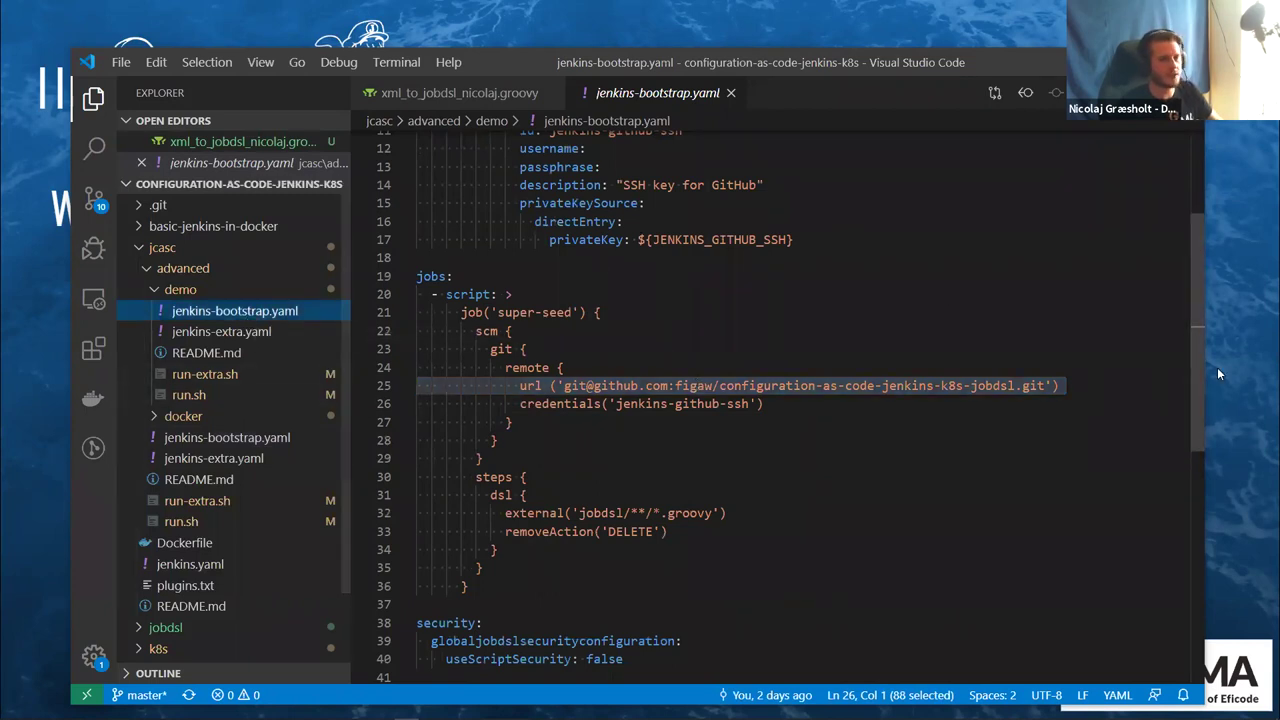
scroll(1178, 240, "up", 3)
scroll(1178, 240, "up", 1)
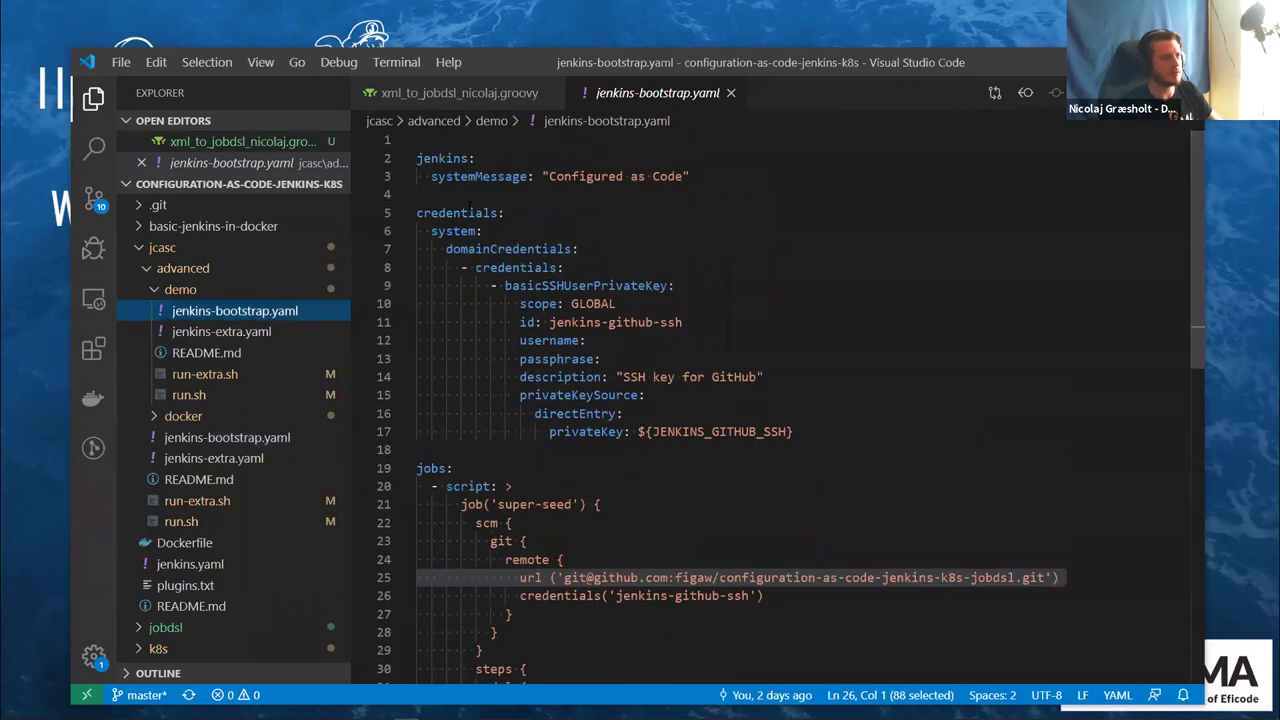
left_click_drag(446, 197, 455, 340)
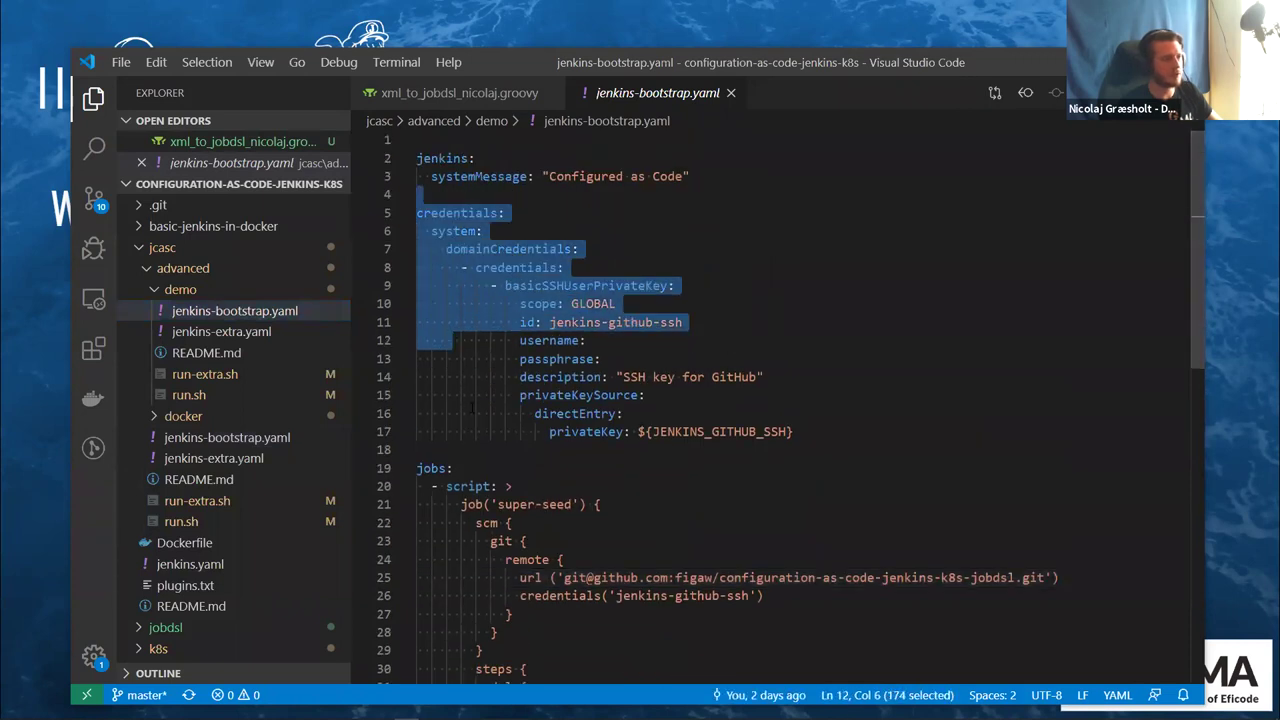
left_click(474, 410)
- Review the jobs section and useScriptSecurity setting, then open demo/run.sh
scroll(450, 350, "down", 4)
left_click(428, 270)
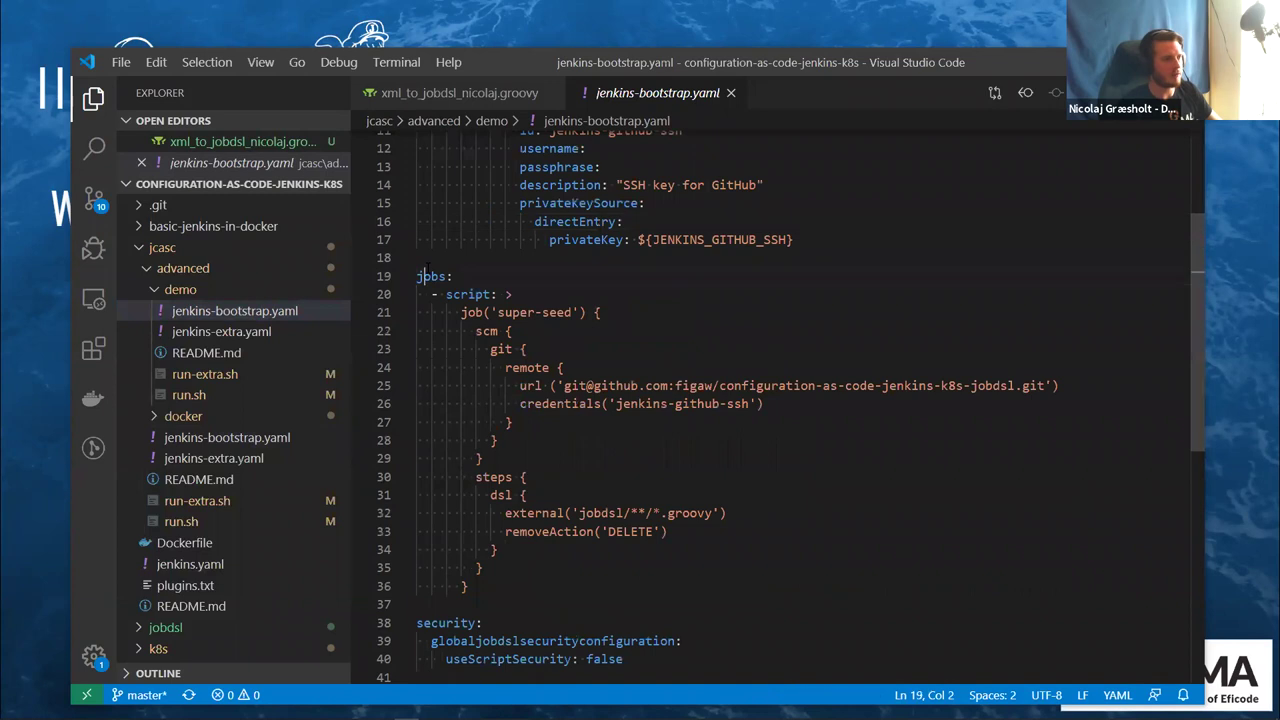
left_click_drag(428, 267, 424, 294)
scroll(730, 284, "down", 1)
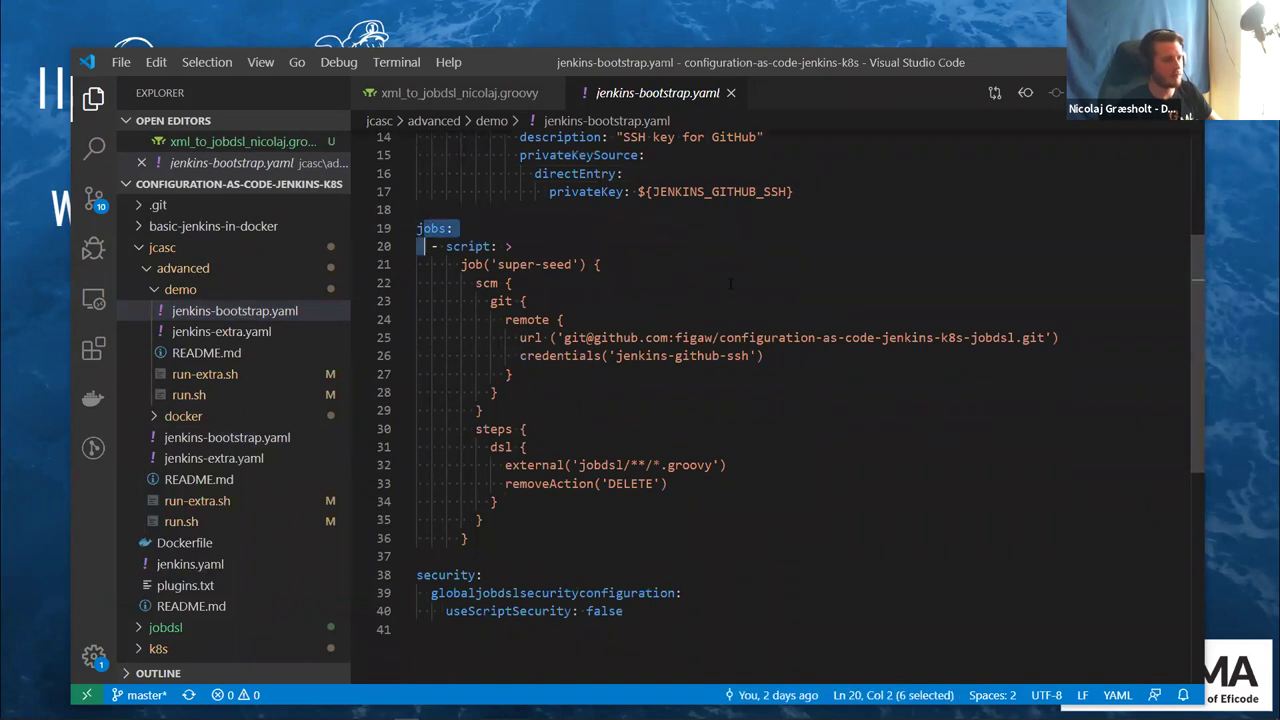
double_click(482, 611)
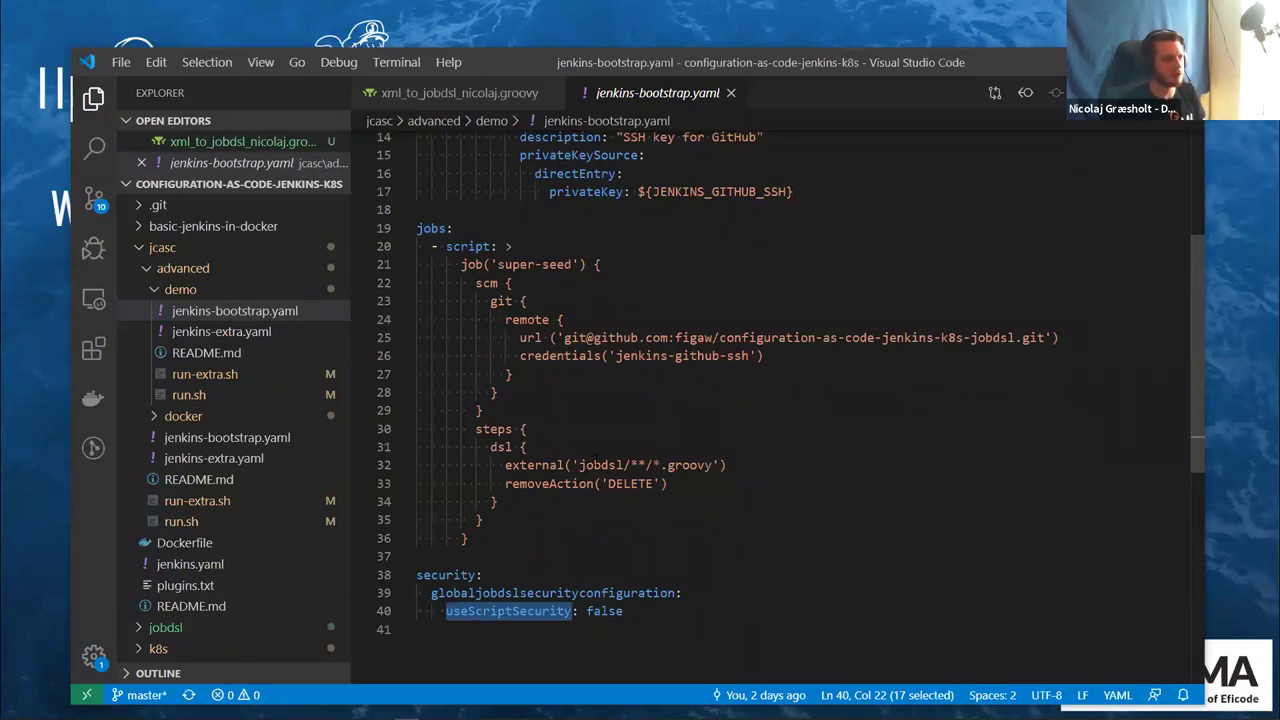
left_click(598, 500)
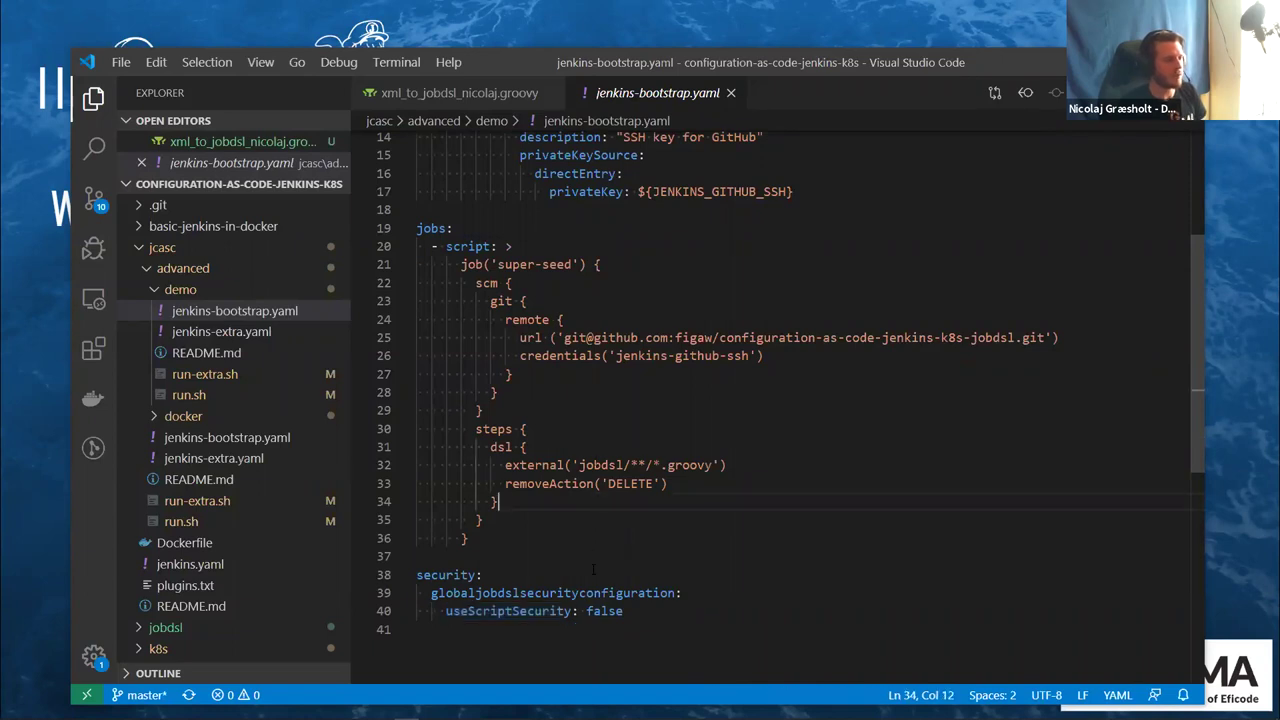
left_click(209, 396)
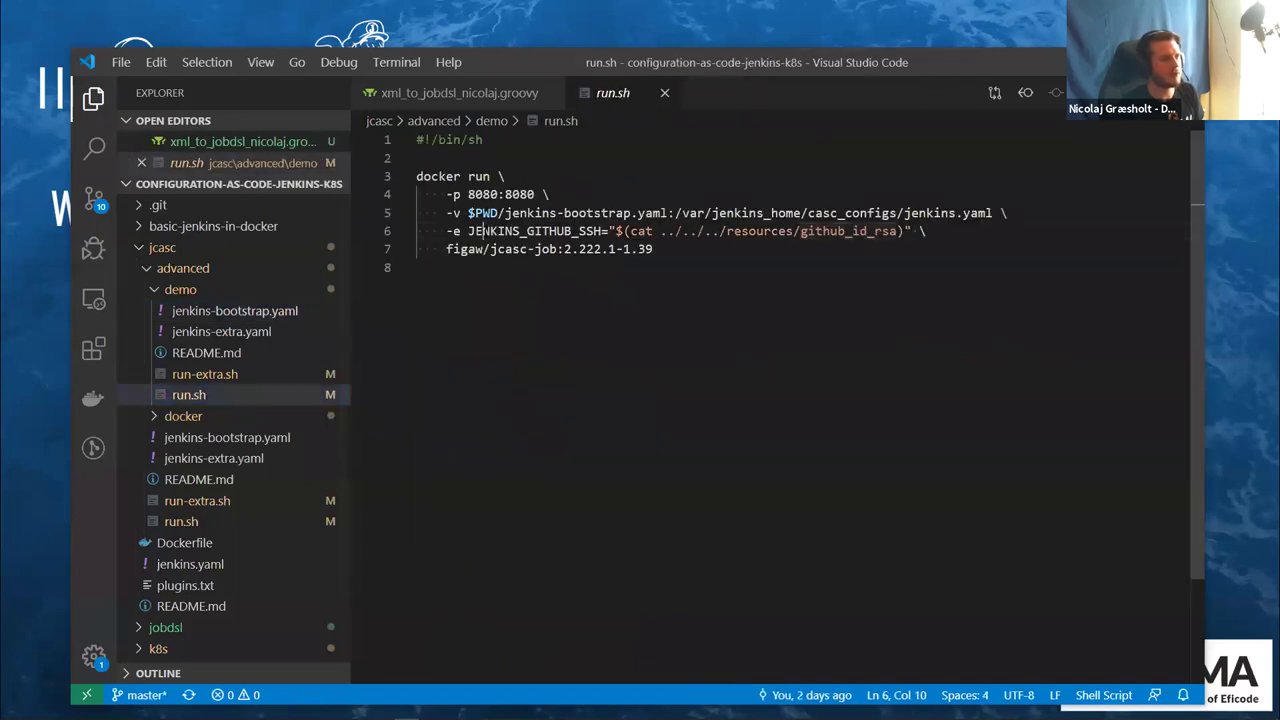
- Note the JENKINS_GITHUB_SSH variable, then cd the terminal into advanced/demo
double_click(535, 231)
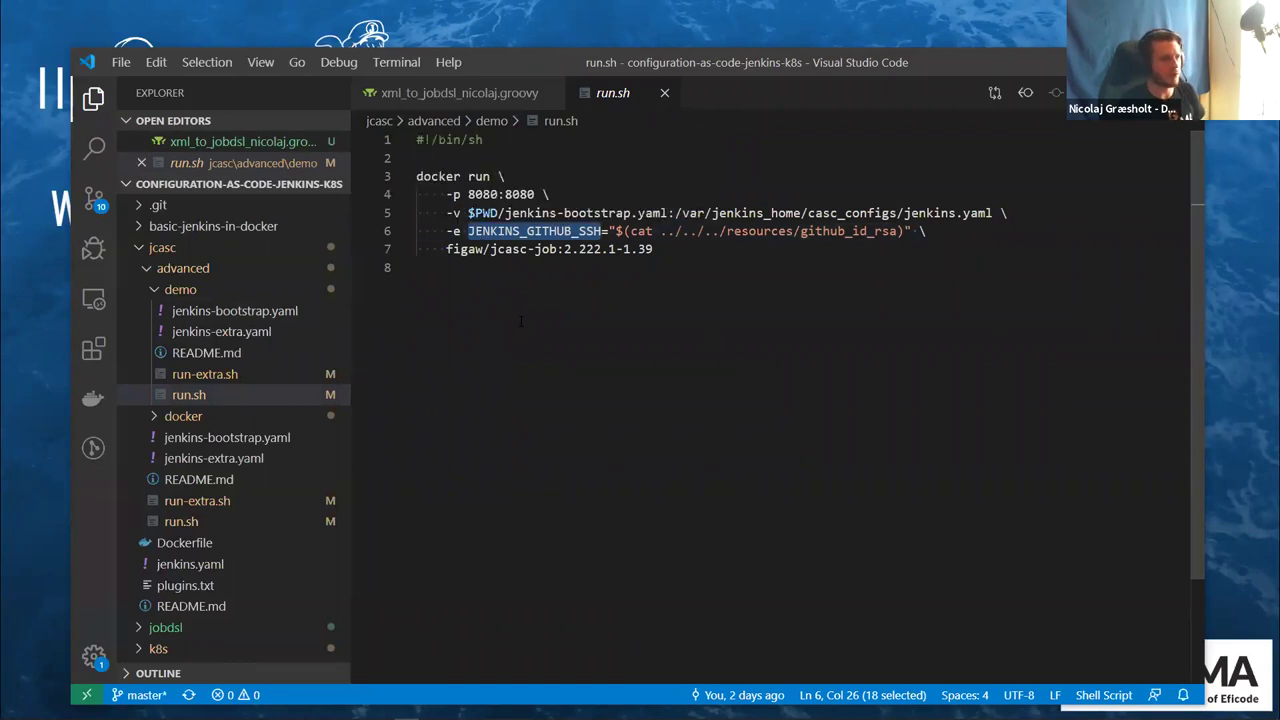
key("alt+Tab")
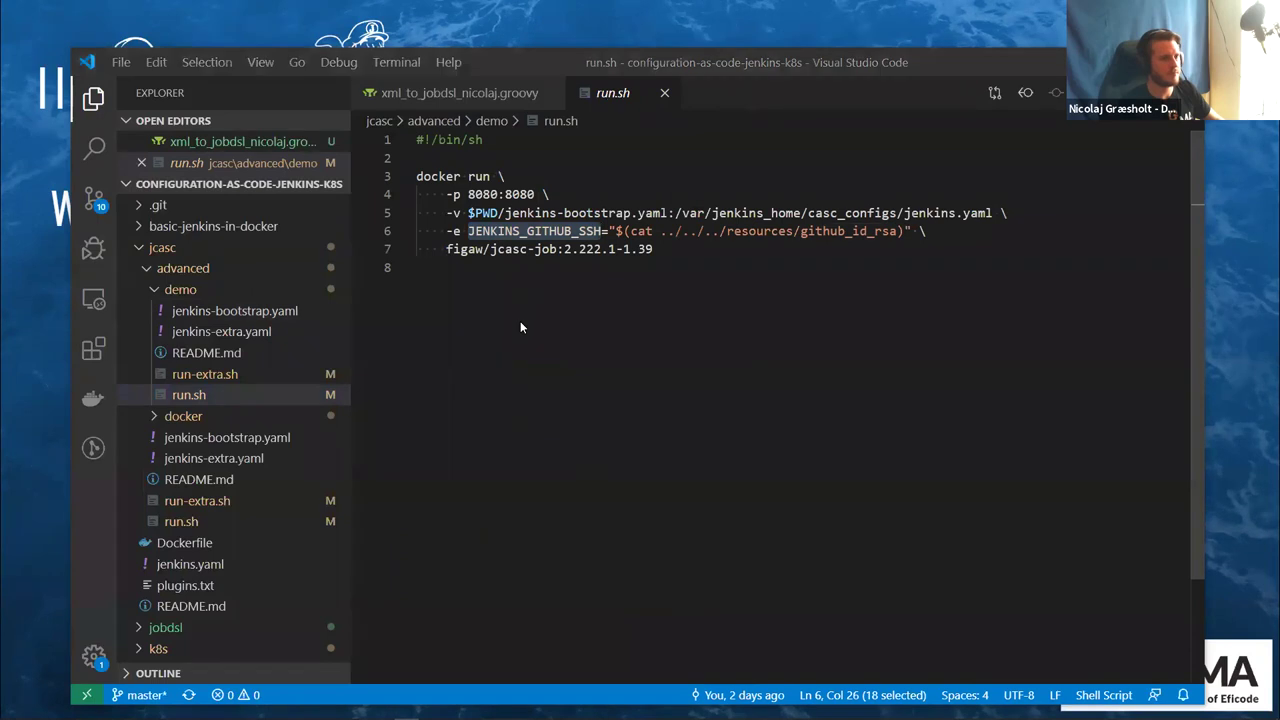
key("alt+Tab")
key("alt+Tab")
type("cd advanced/de")
key("Tab")
key("Return")
- Run ./run.sh to start Jenkins and bring the slides window forward
type(".")
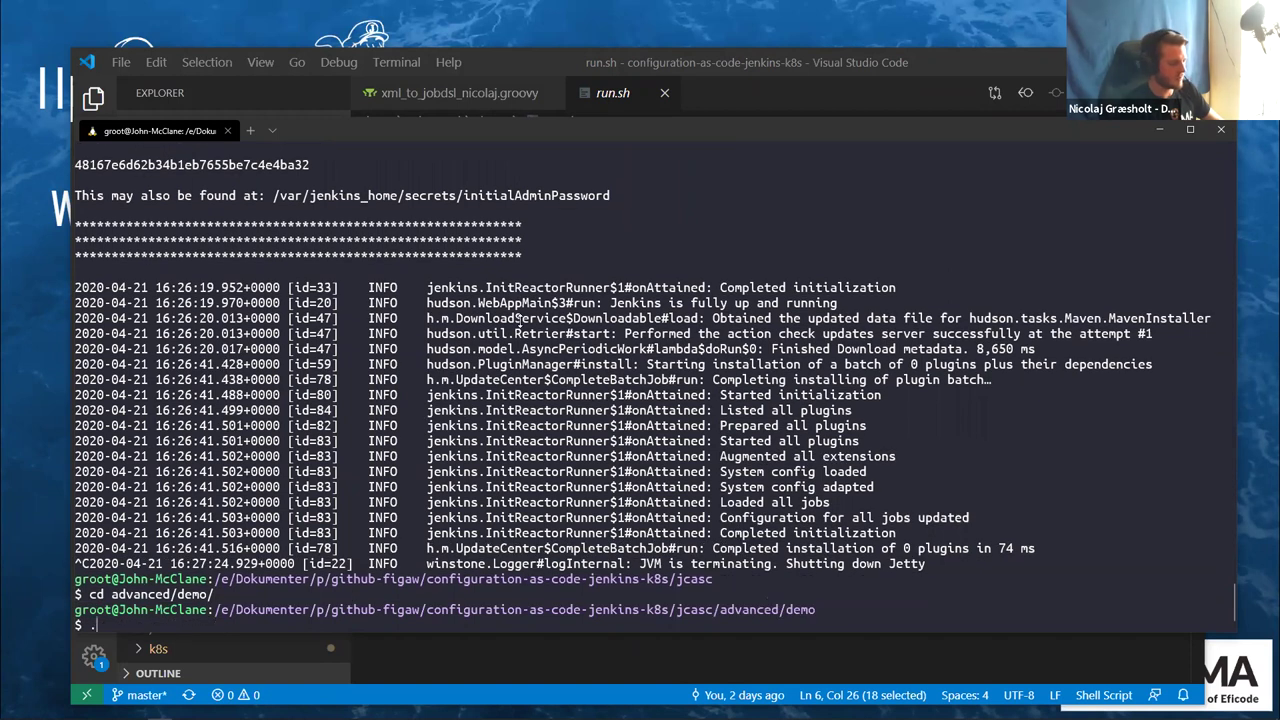
type("/run")
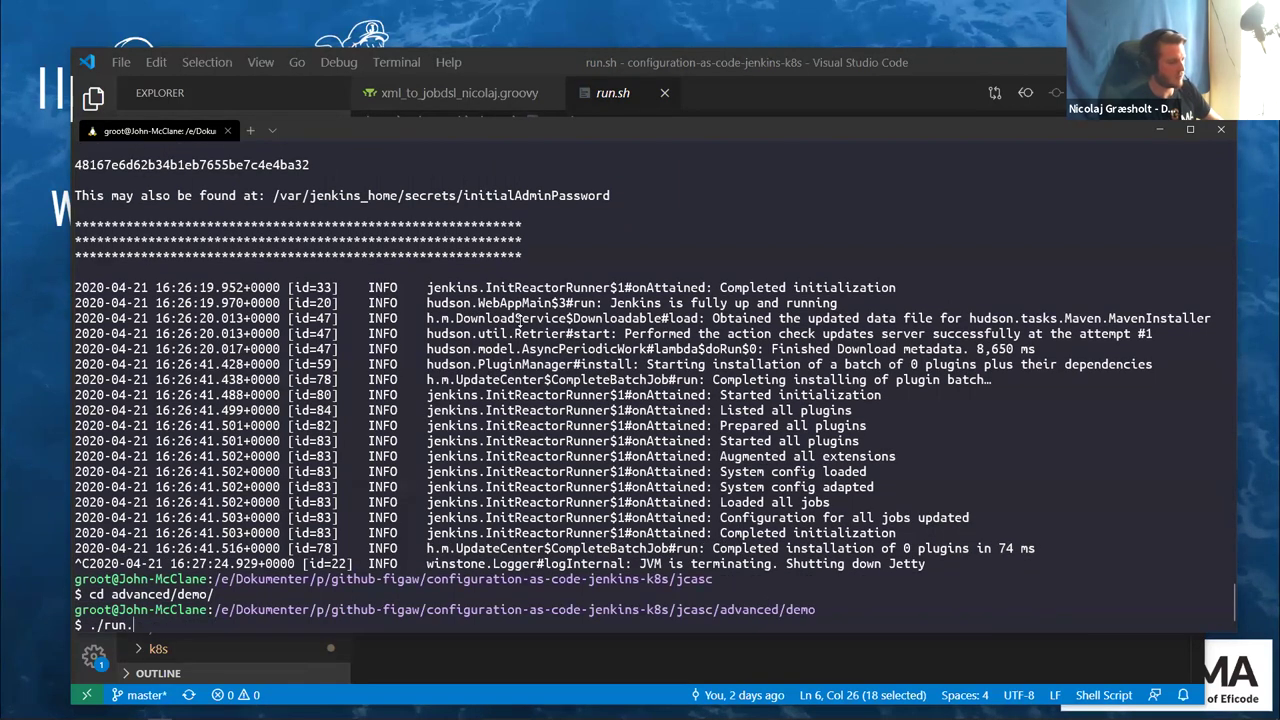
type(".sh")
key("Return")
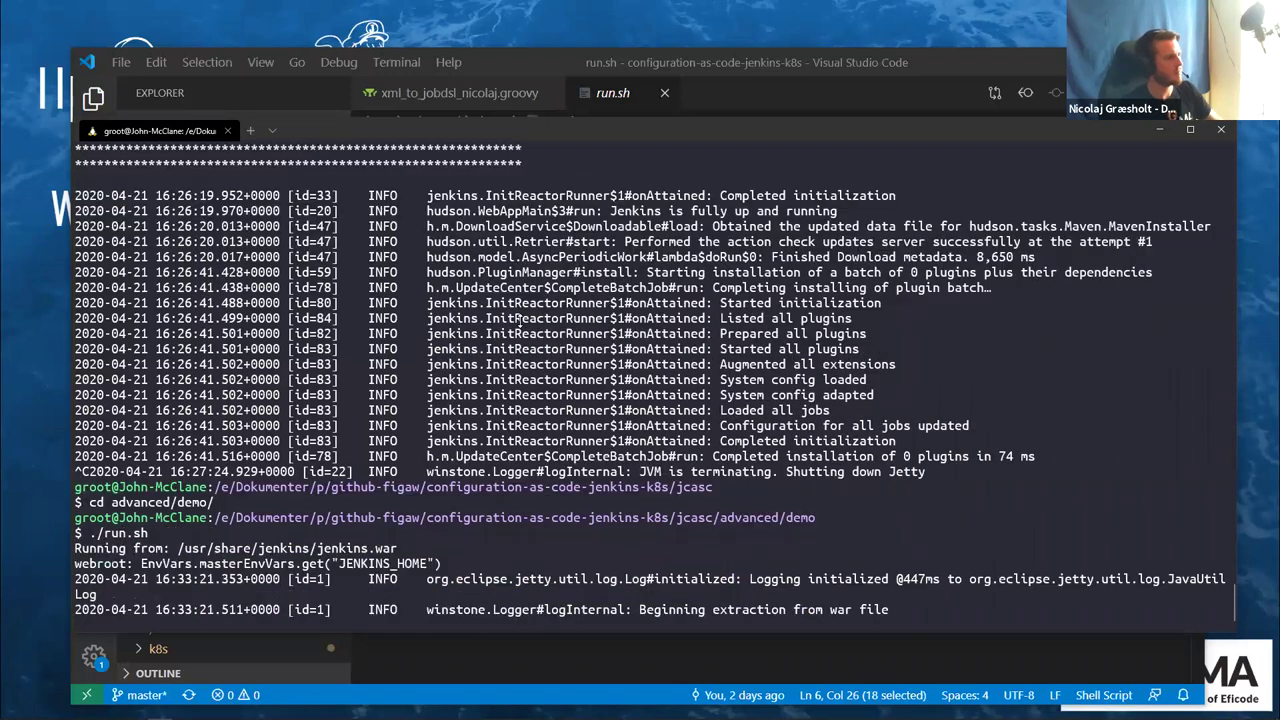
key("alt+Tab")
key("alt+Tab")
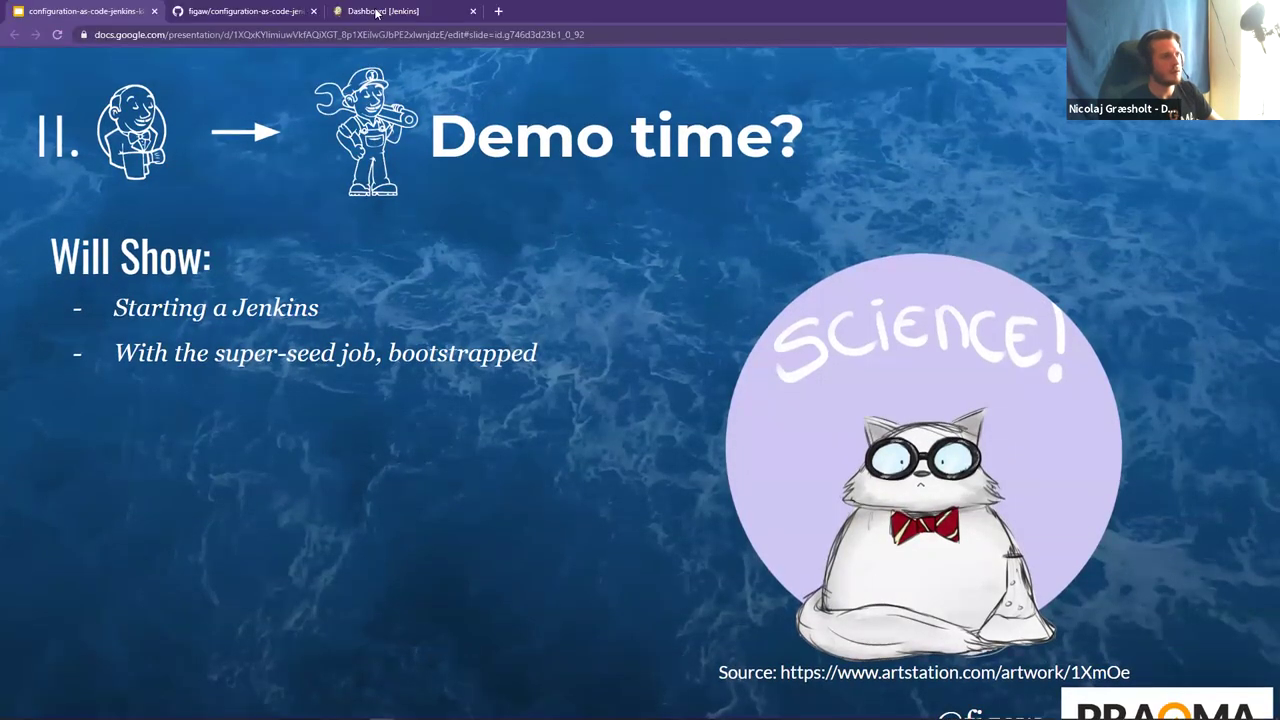
- Reload the 'Configured as Code' Jenkins dashboard and trigger a super-seed build
left_click(383, 11)
right_click(377, 119)
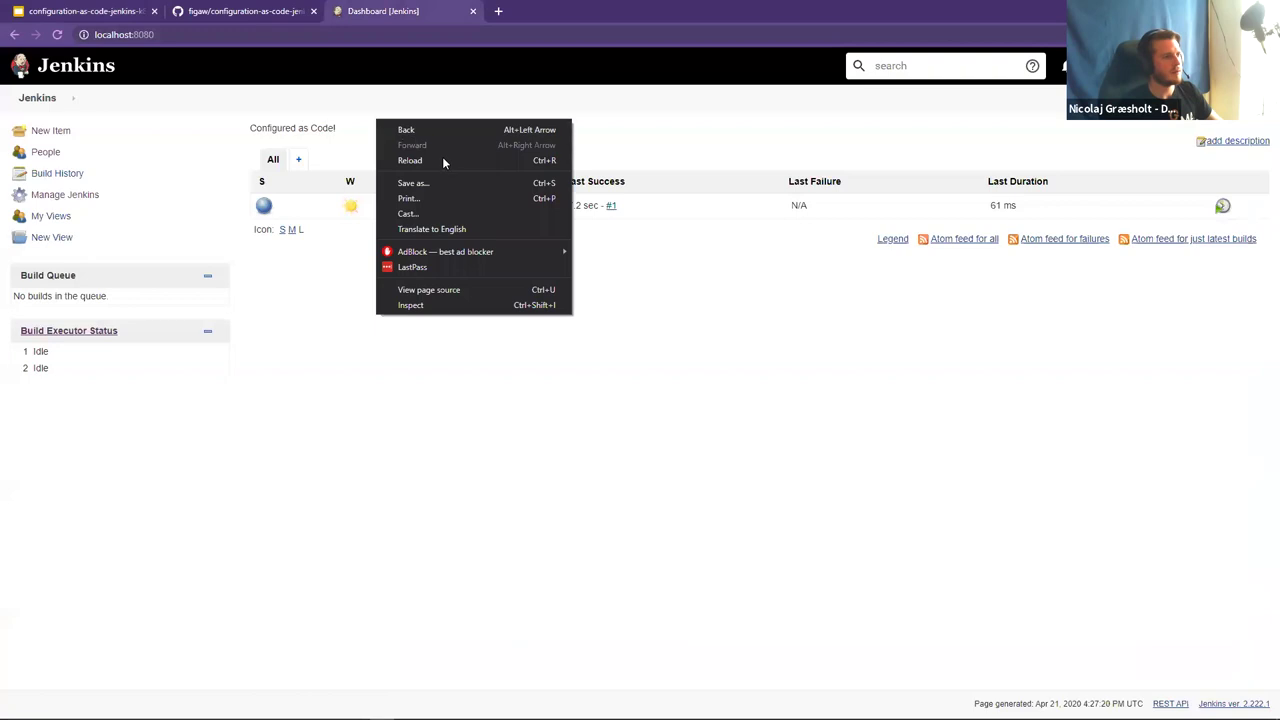
left_click(444, 161)
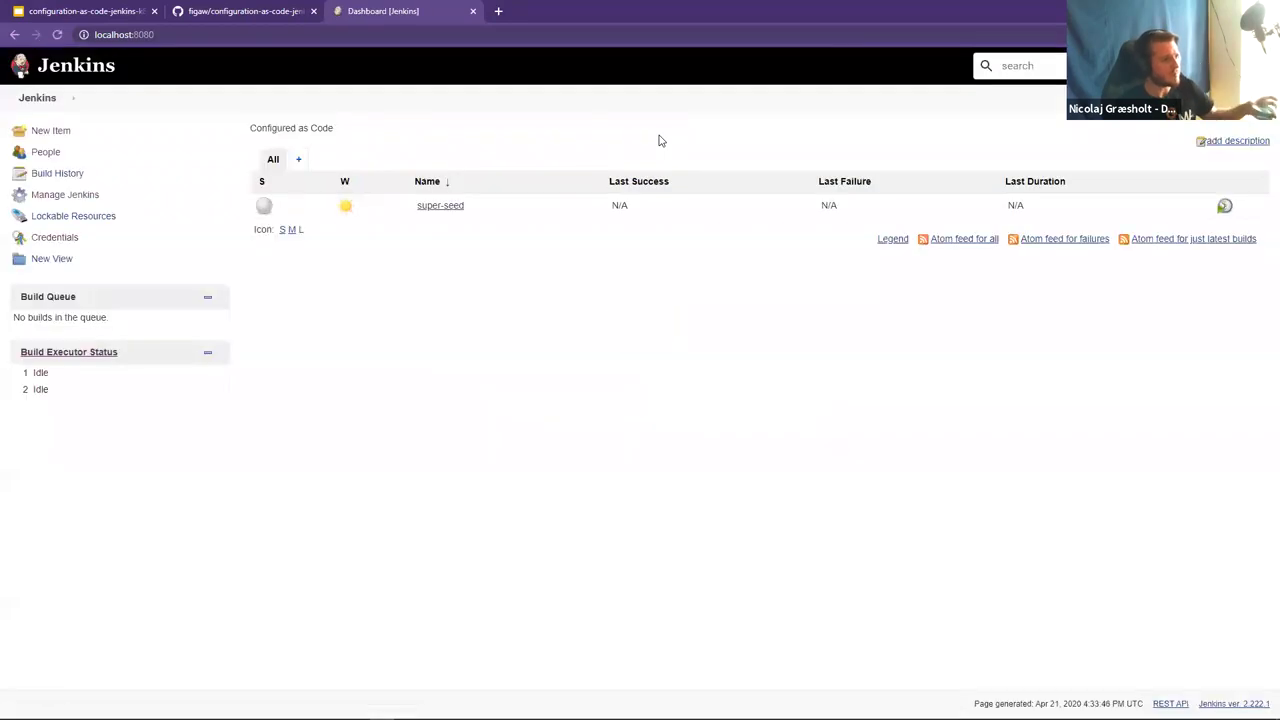
left_click_drag(251, 128, 332, 126)
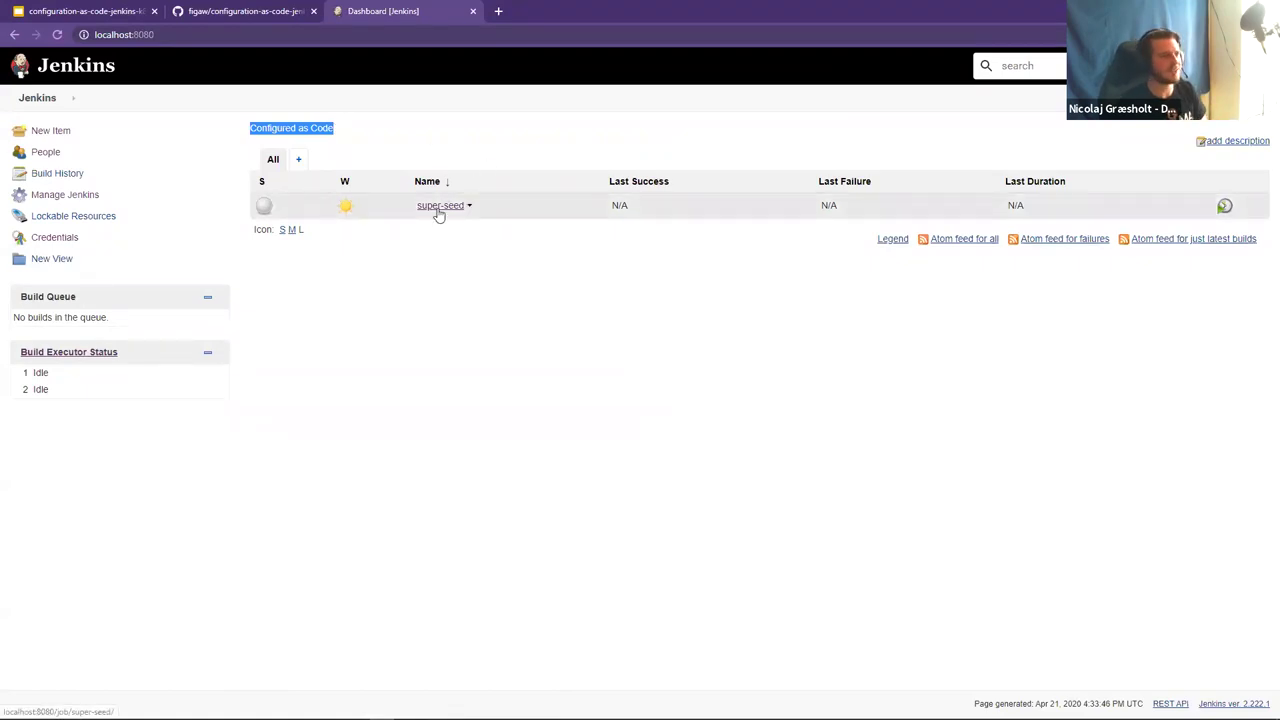
left_click(1224, 207)
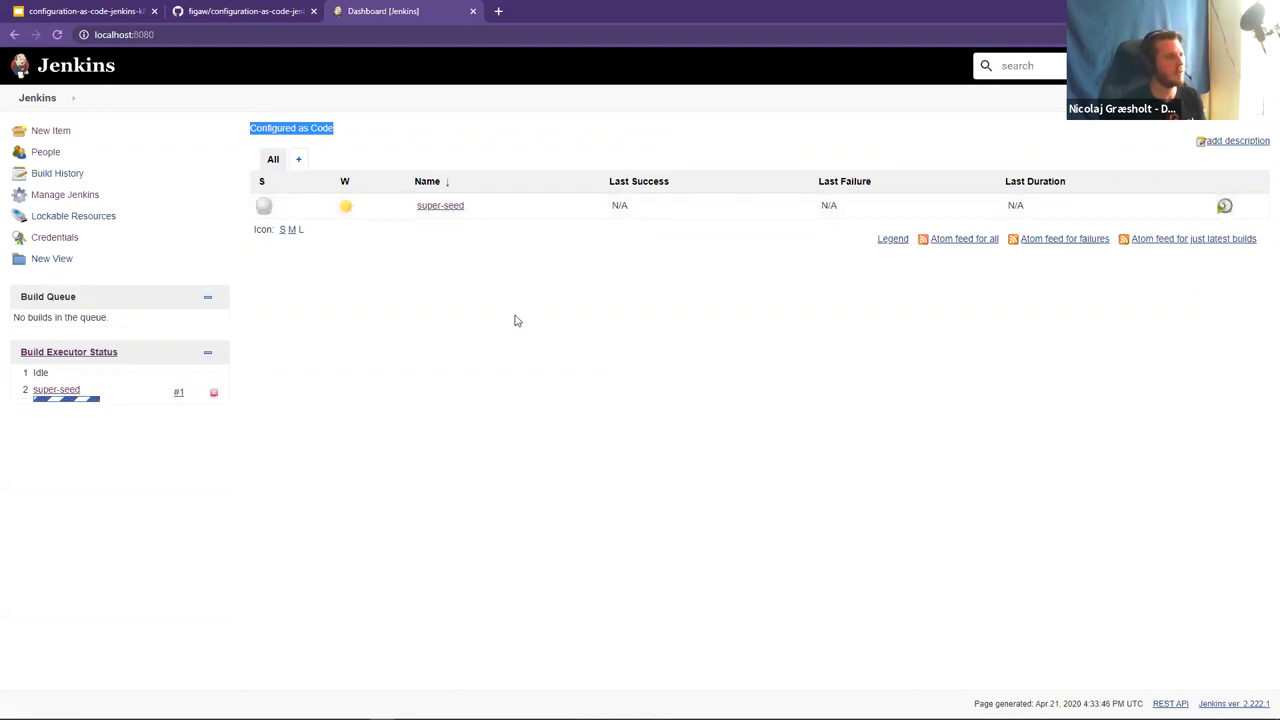
- Open the JobDSL seed job repository from the GitHub page in a new tab
left_click(258, 12)
scroll(191, 517, "down", 6)
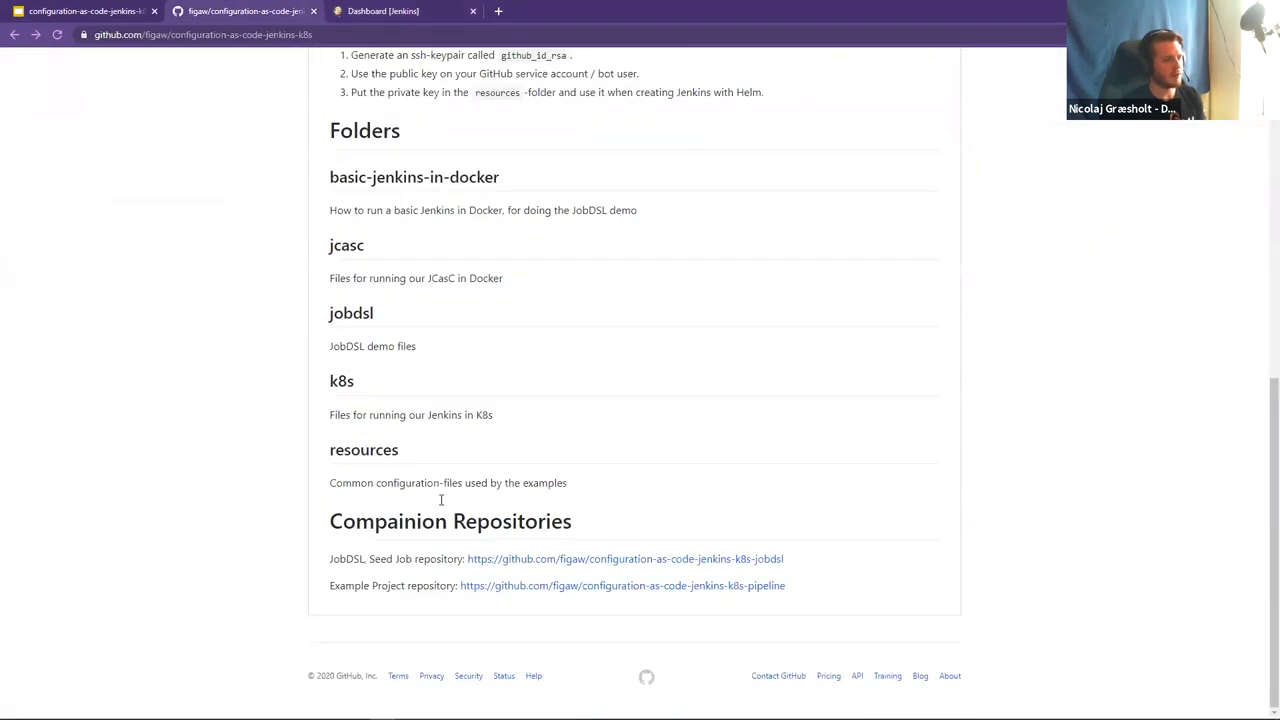
double_click(341, 555)
middle_click(523, 563)
left_click(410, 14)
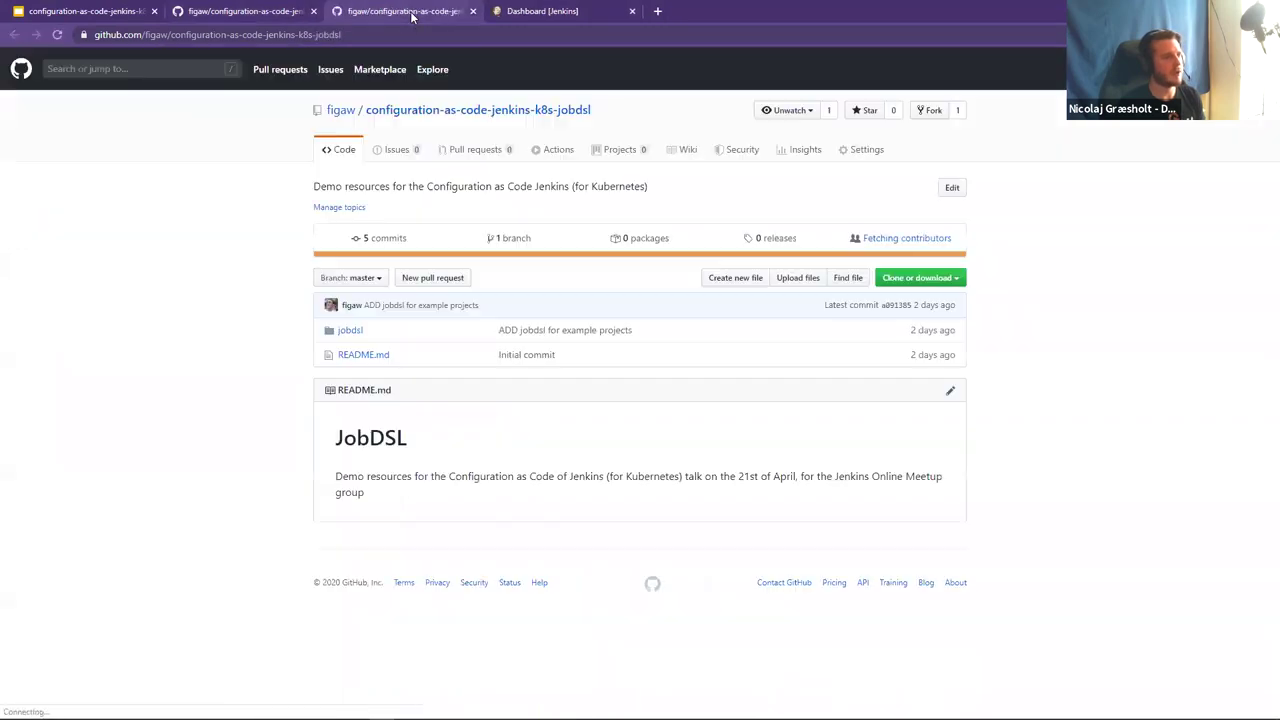
- Browse the jobdsl auth and basic folders, then return to the Jenkins dashboard
left_click(350, 331)
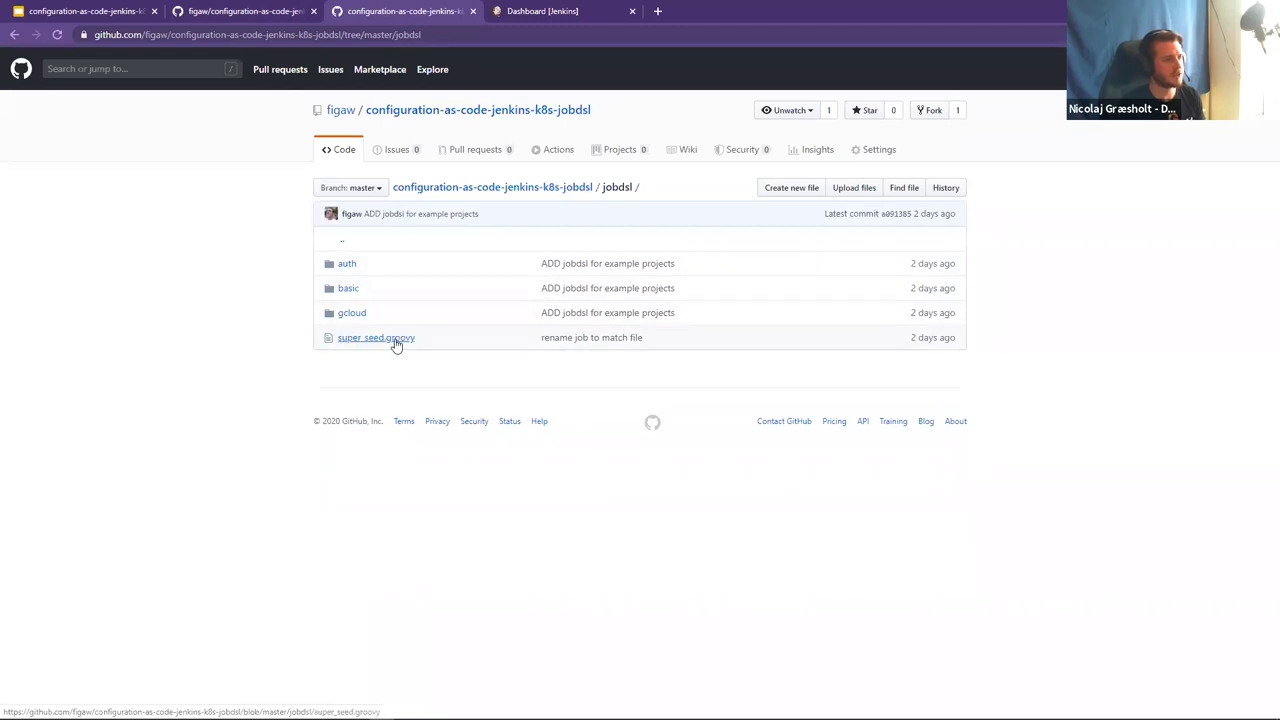
left_click(344, 265)
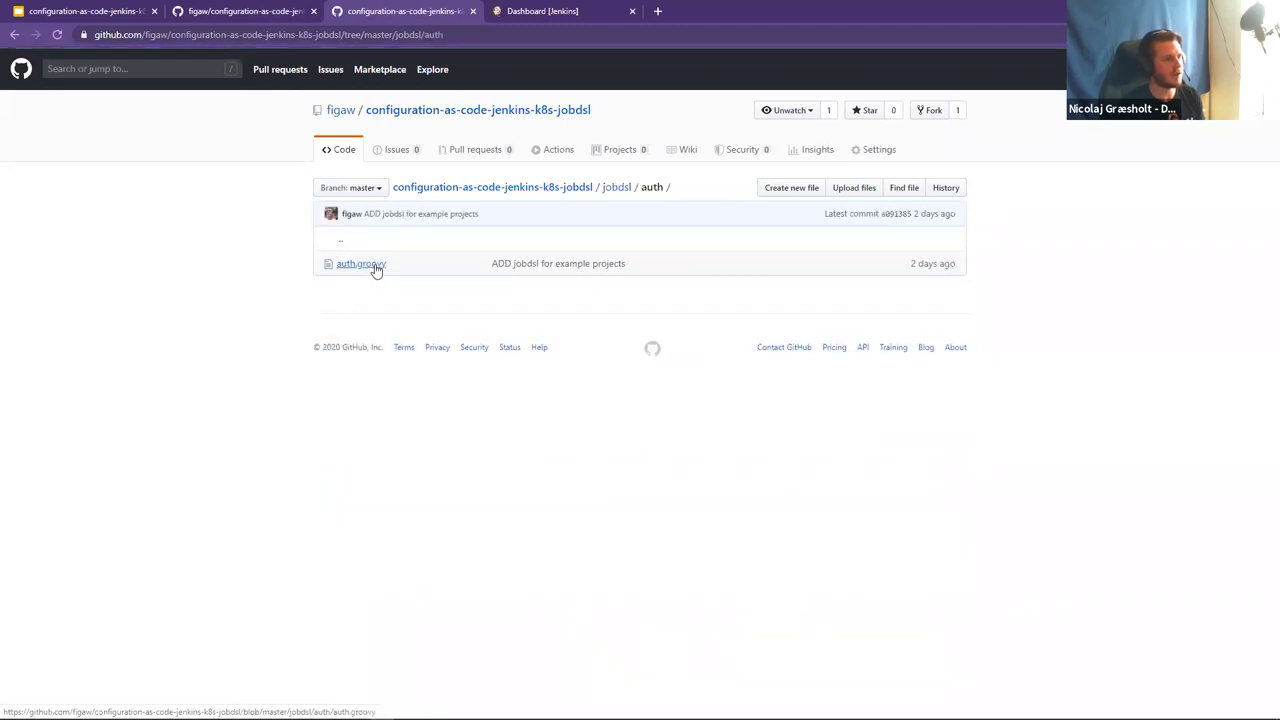
key("alt+Left")
left_click(346, 289)
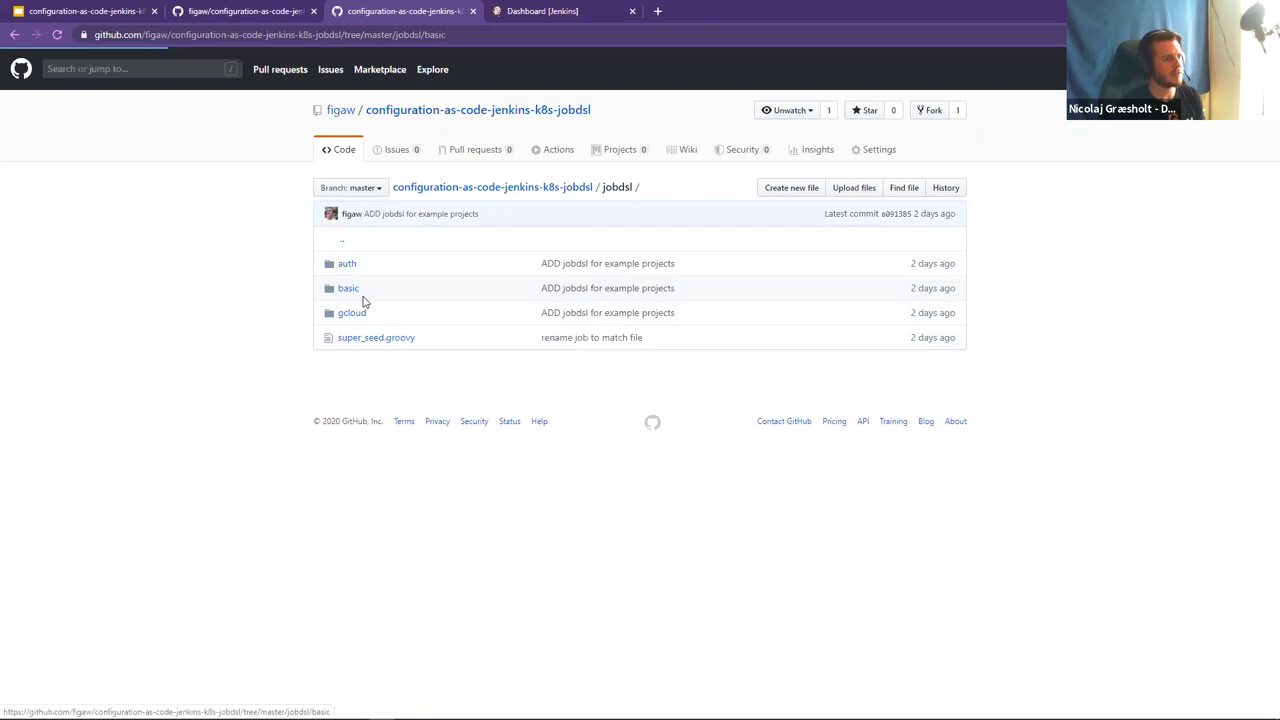
left_click(531, 16)
right_click(486, 263)
- Reload to show auth, basic and gcloud jobs, build basic, and open build #1's console
left_click(533, 302)
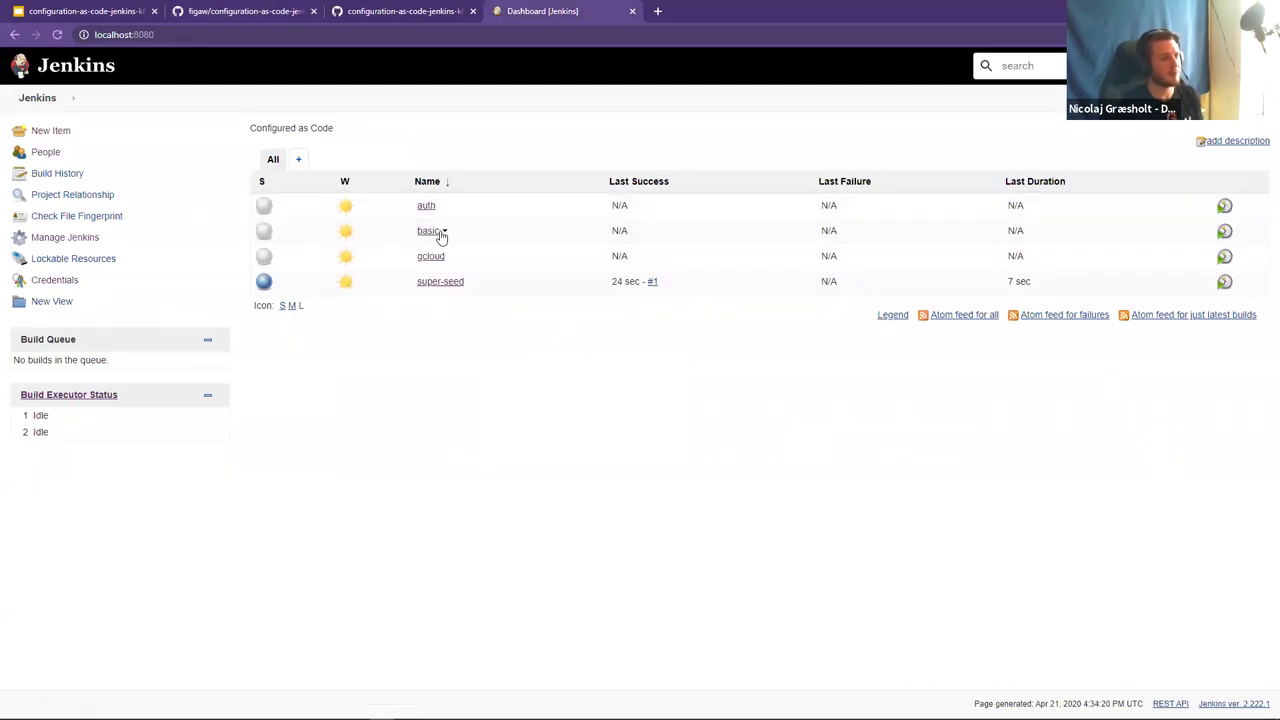
left_click(1225, 232)
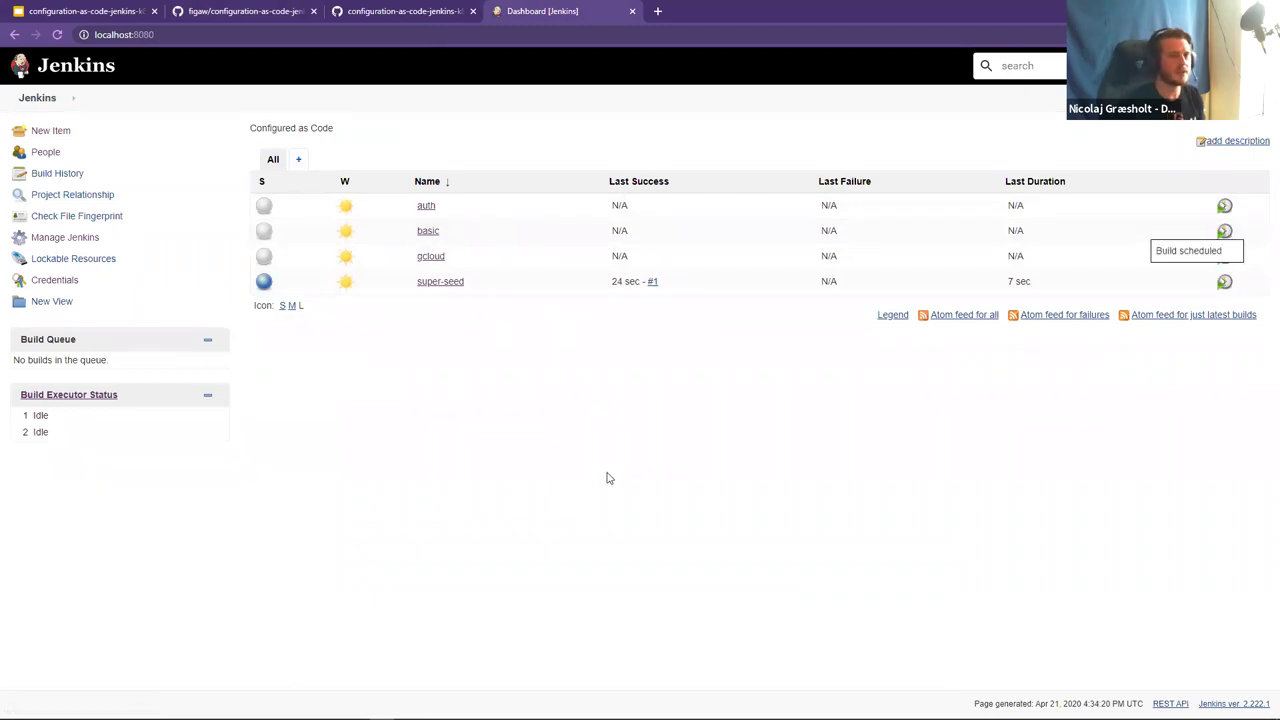
right_click(494, 348)
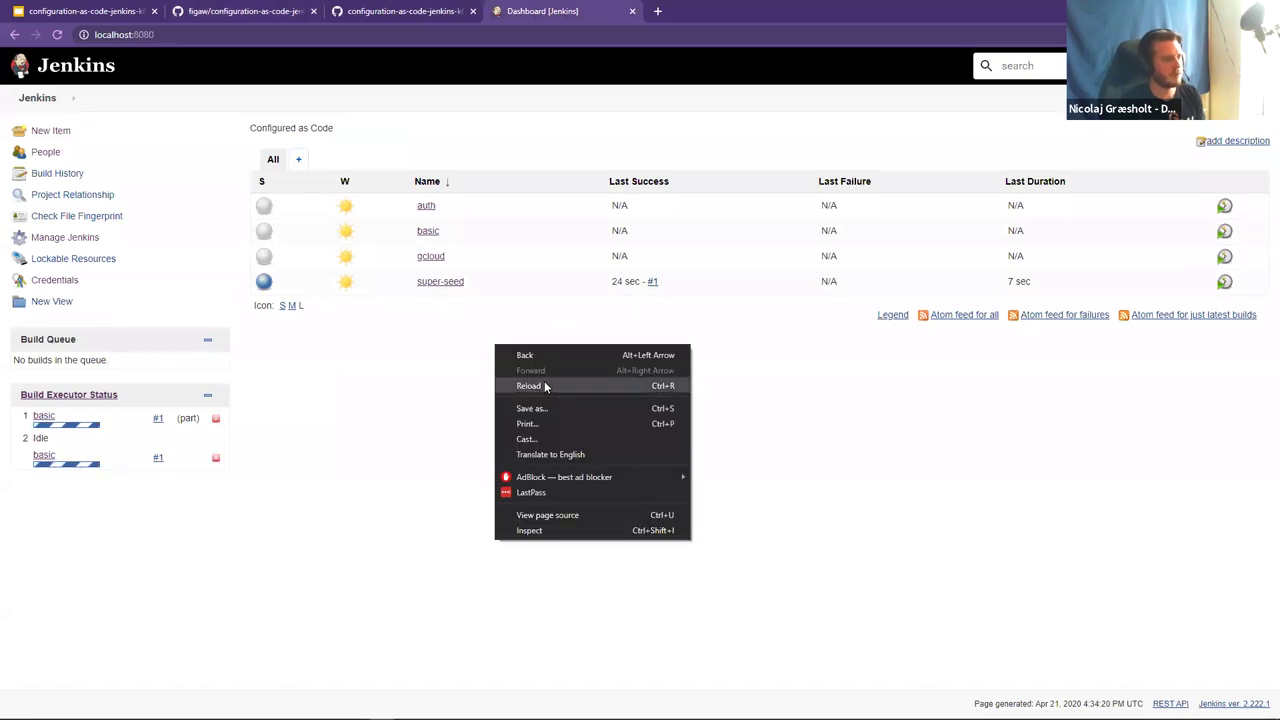
left_click(544, 381)
left_click(428, 231)
left_click(95, 395)
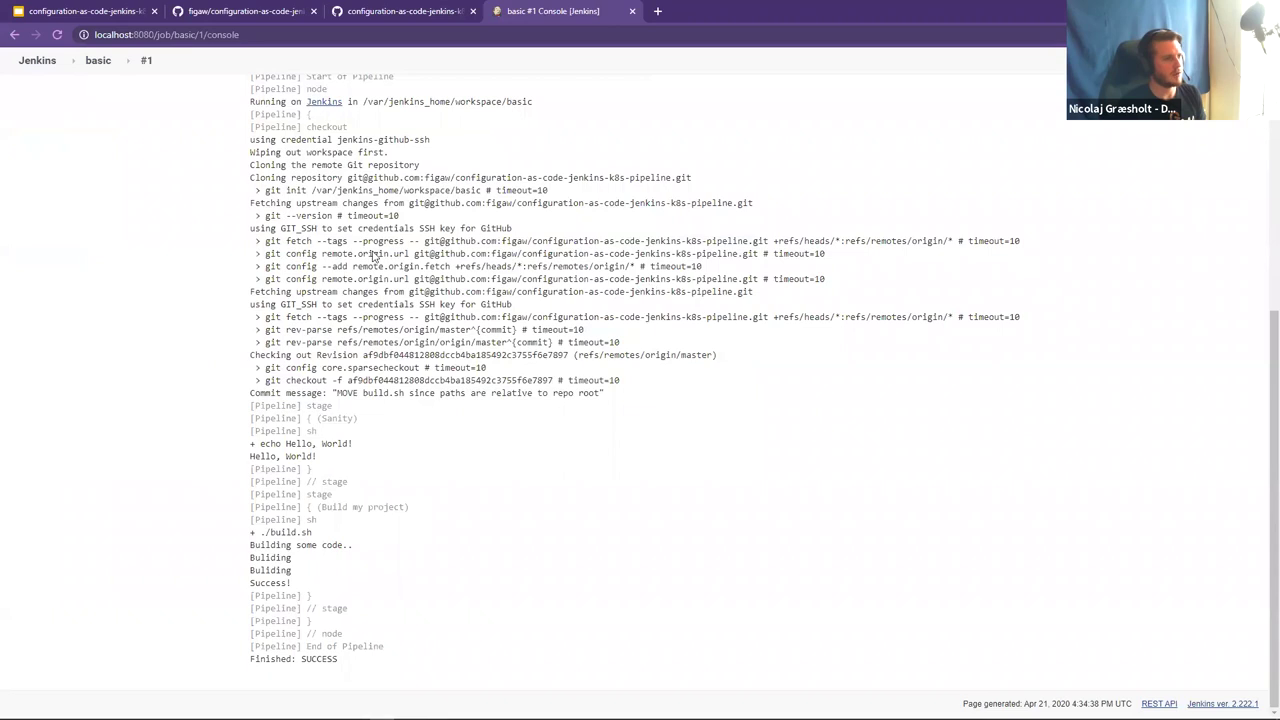
- Review the log's repository name, build.sh output and Success! line, then return to the dashboard
scroll(410, 246, "up", 1)
scroll(410, 246, "up", 3)
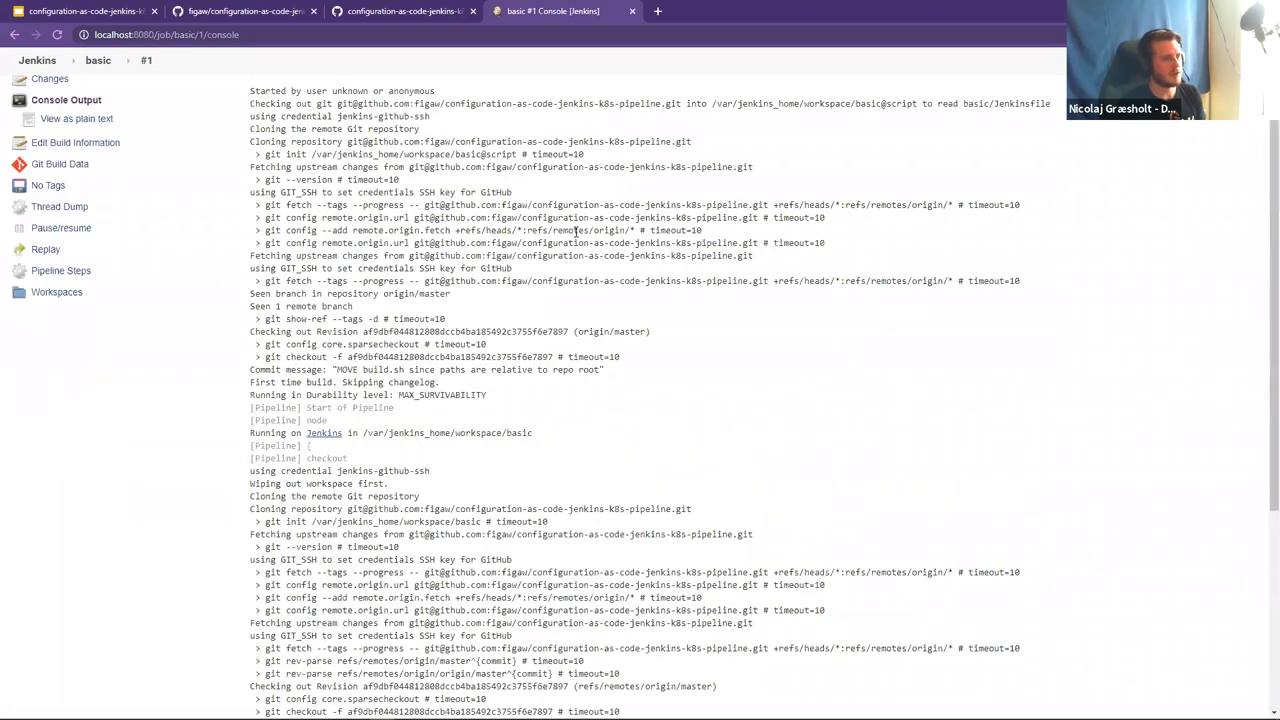
left_click_drag(519, 219, 717, 219)
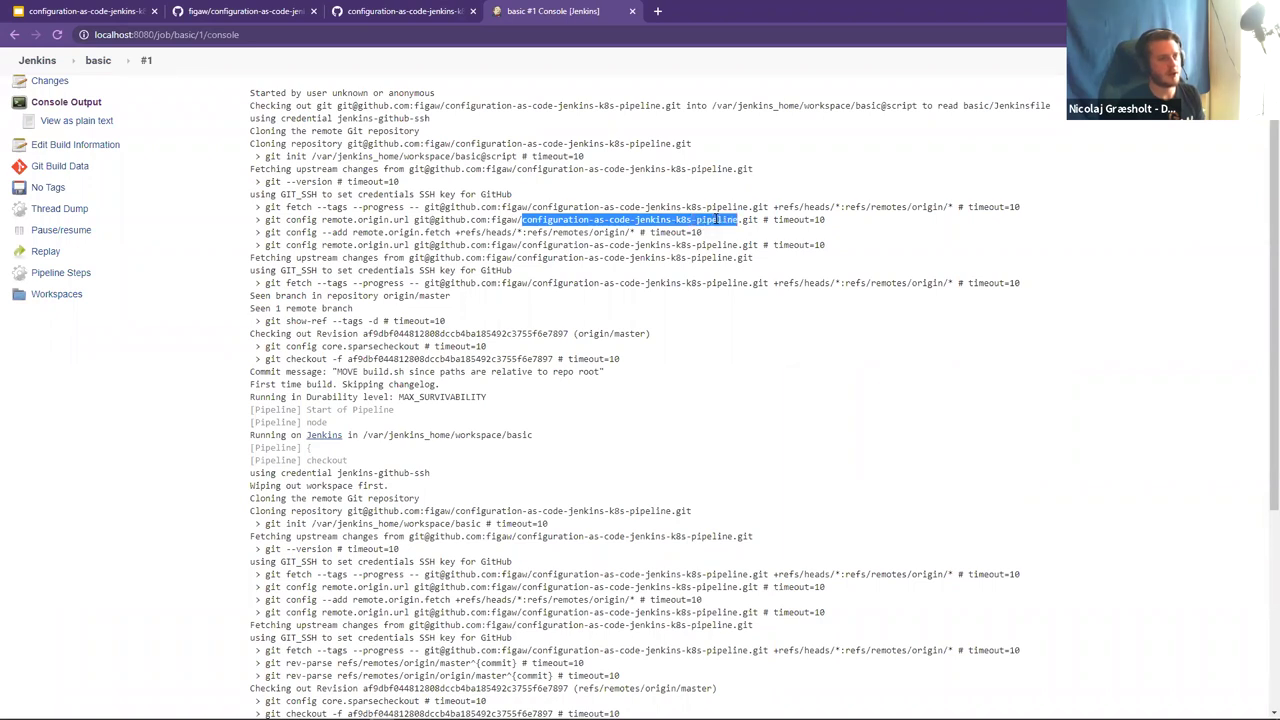
scroll(712, 220, "down", 5)
double_click(280, 531)
left_click_drag(250, 546, 272, 576)
triple_click(272, 582)
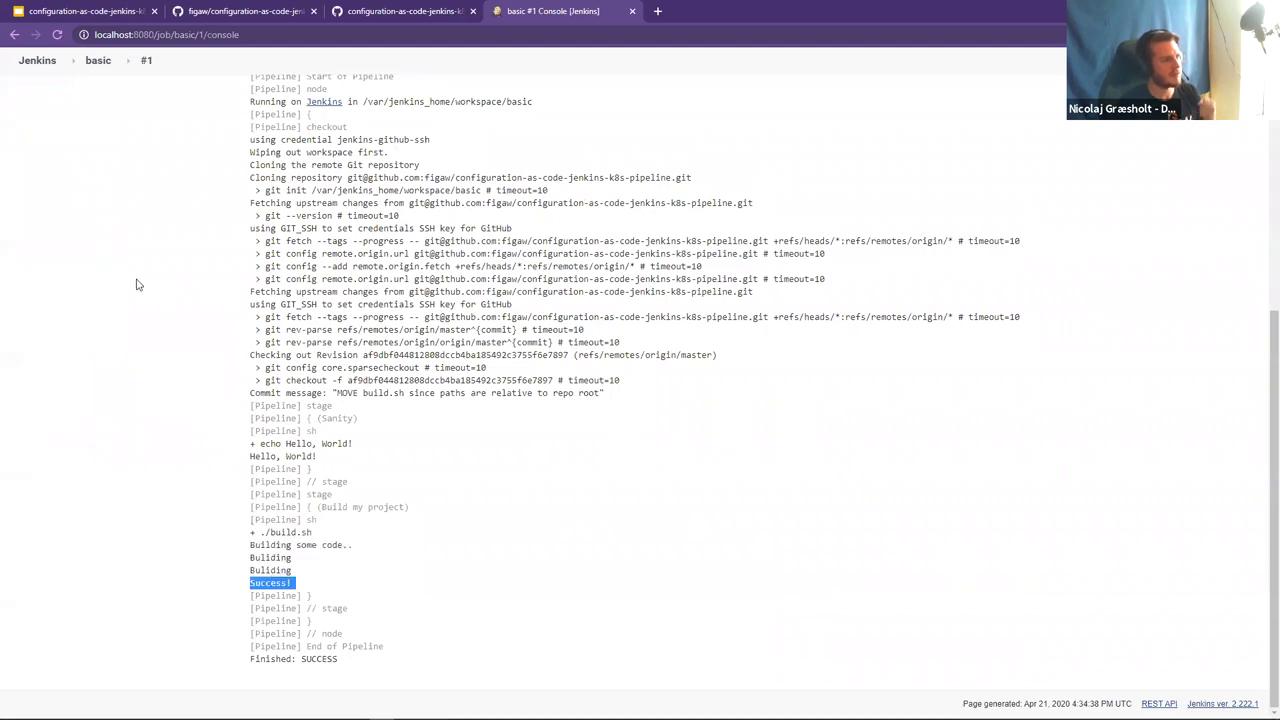
left_click(38, 61)
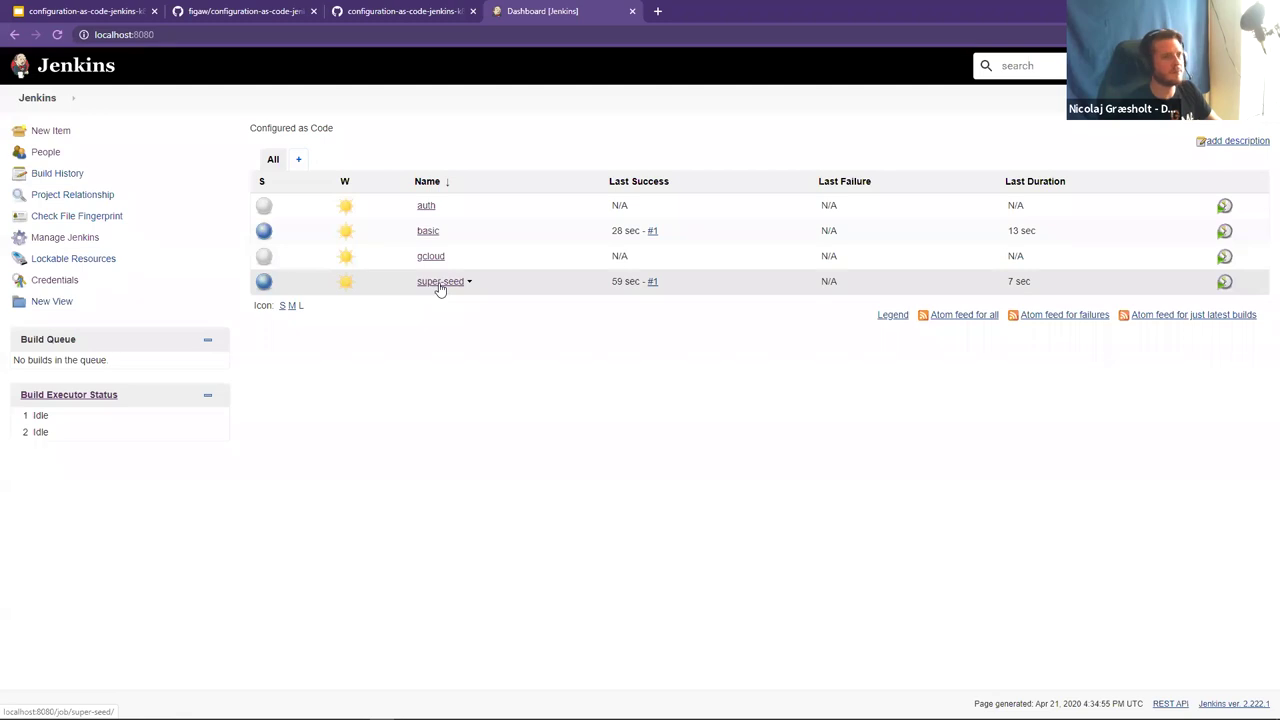
- Switch to the Slides tab and start presenting in Presenter view
key("alt+Tab")
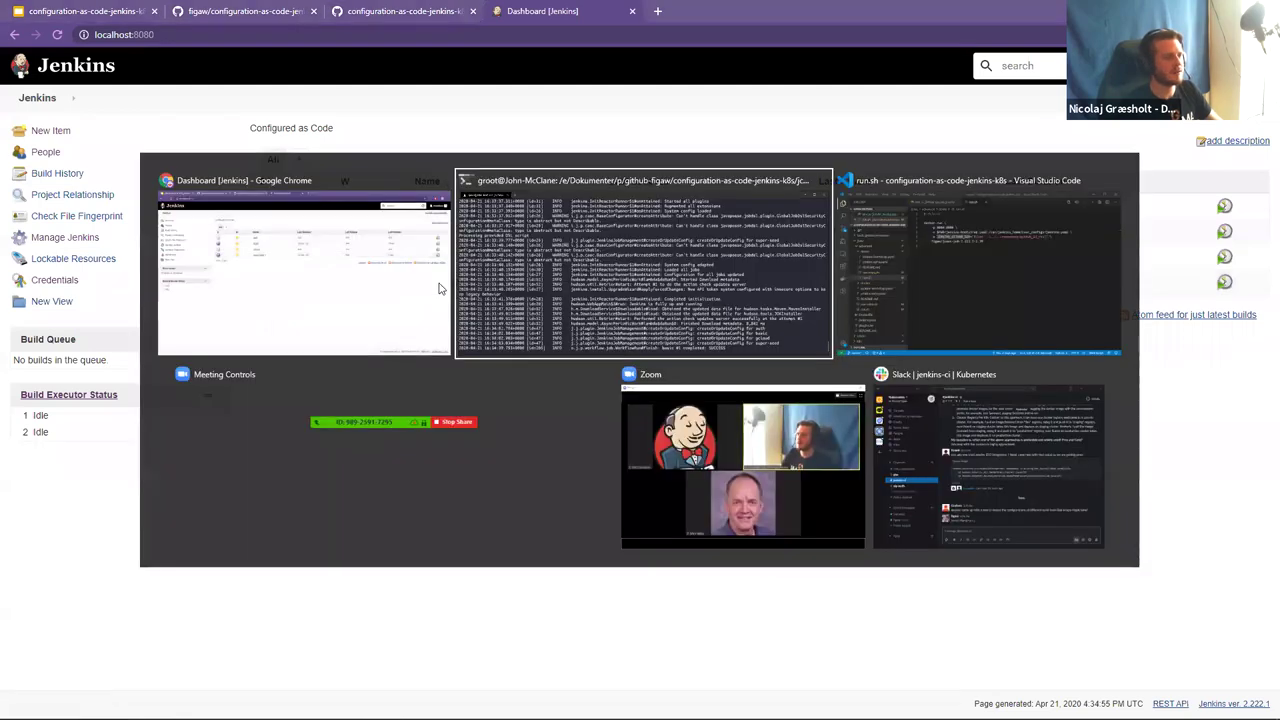
left_click(440, 288)
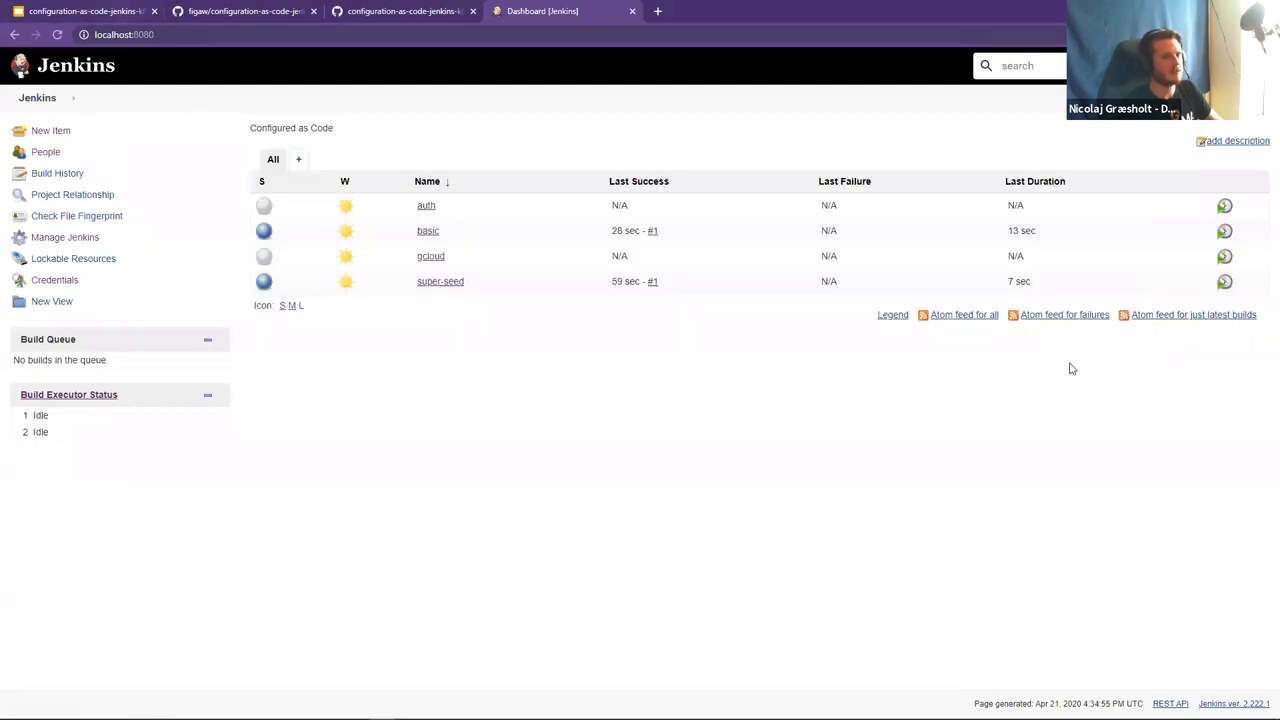
key("ctrl+1")
left_click(1145, 68)
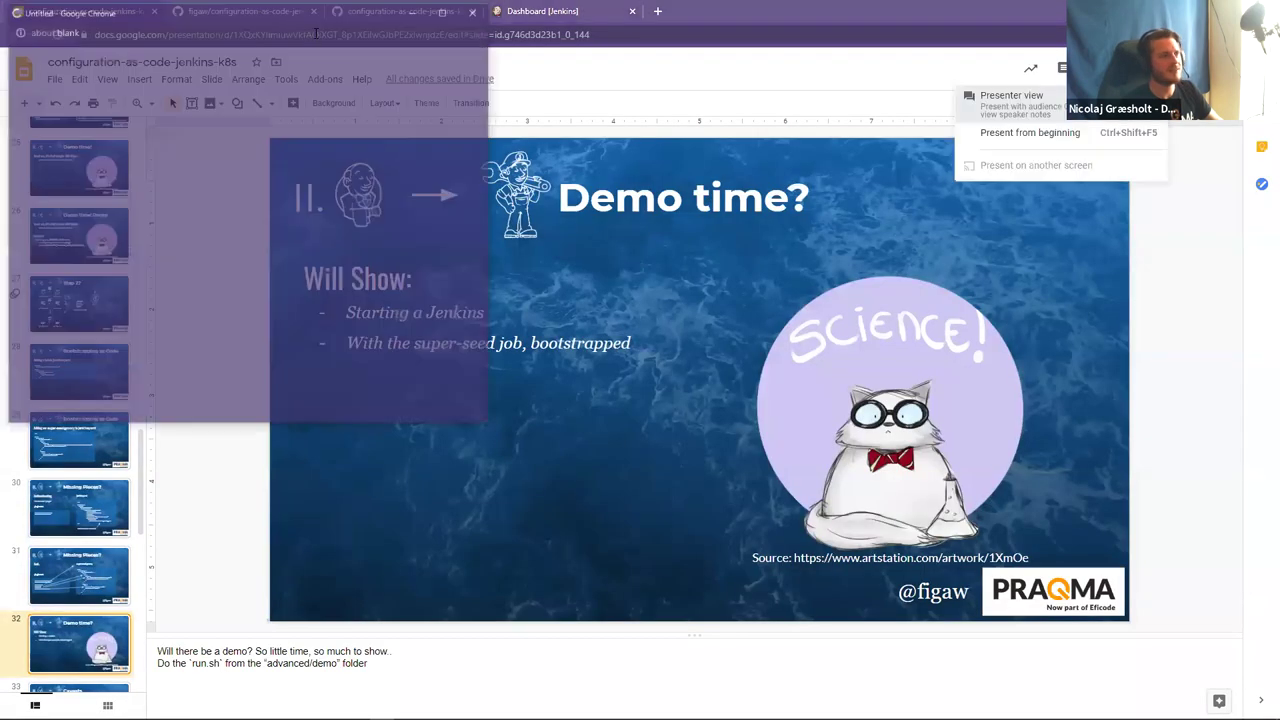
left_click(1000, 97)
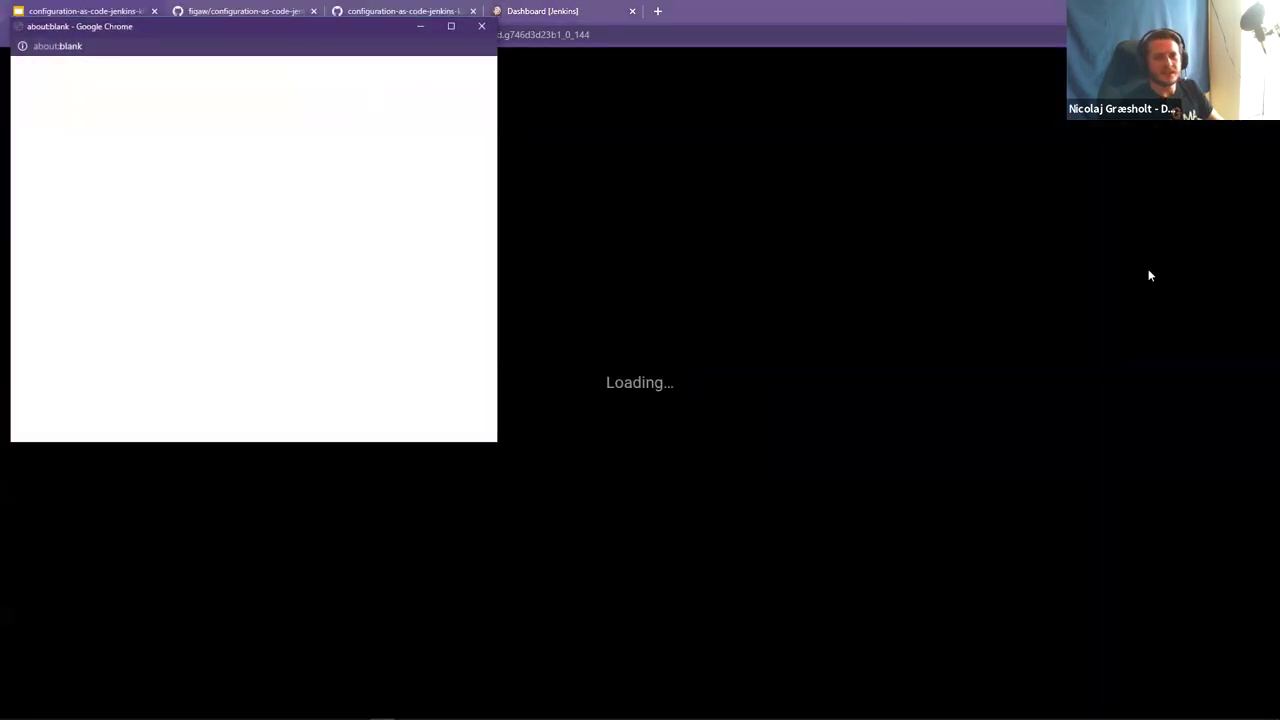
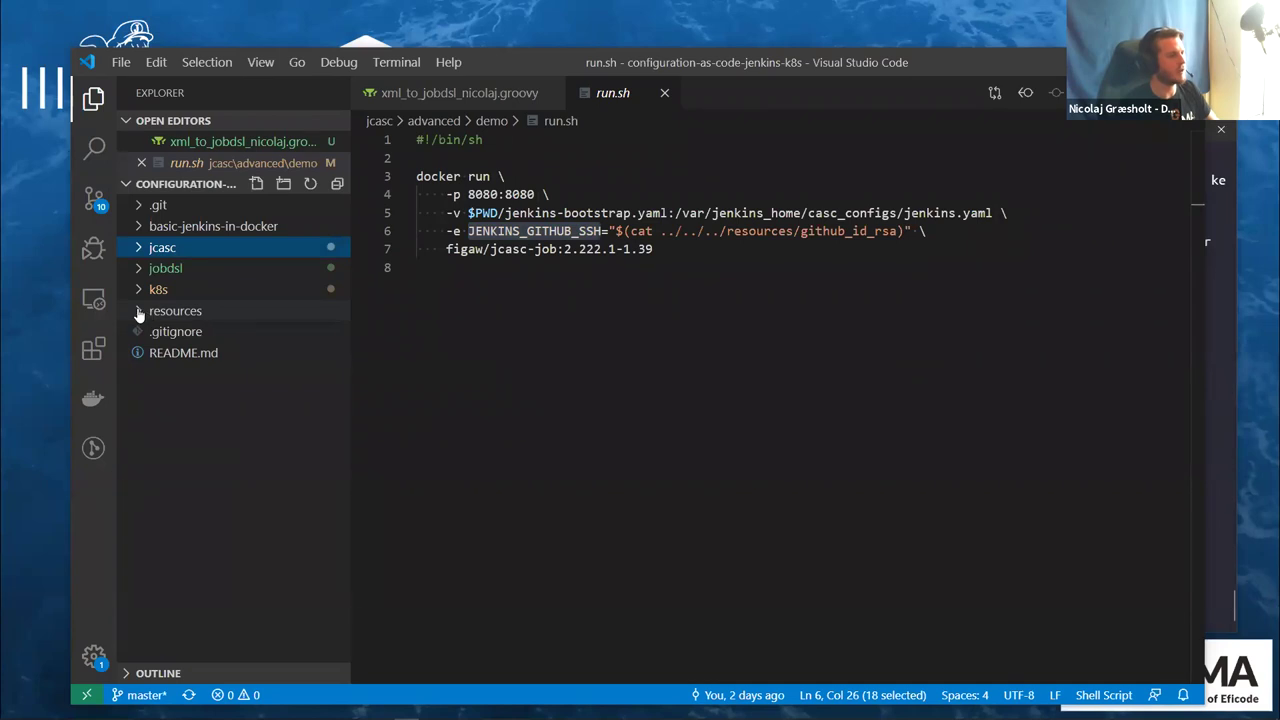
- Open k8s/README.md ('JCasC in K8s with Helm3') and highlight its Prerequisites heading
left_click(150, 289)
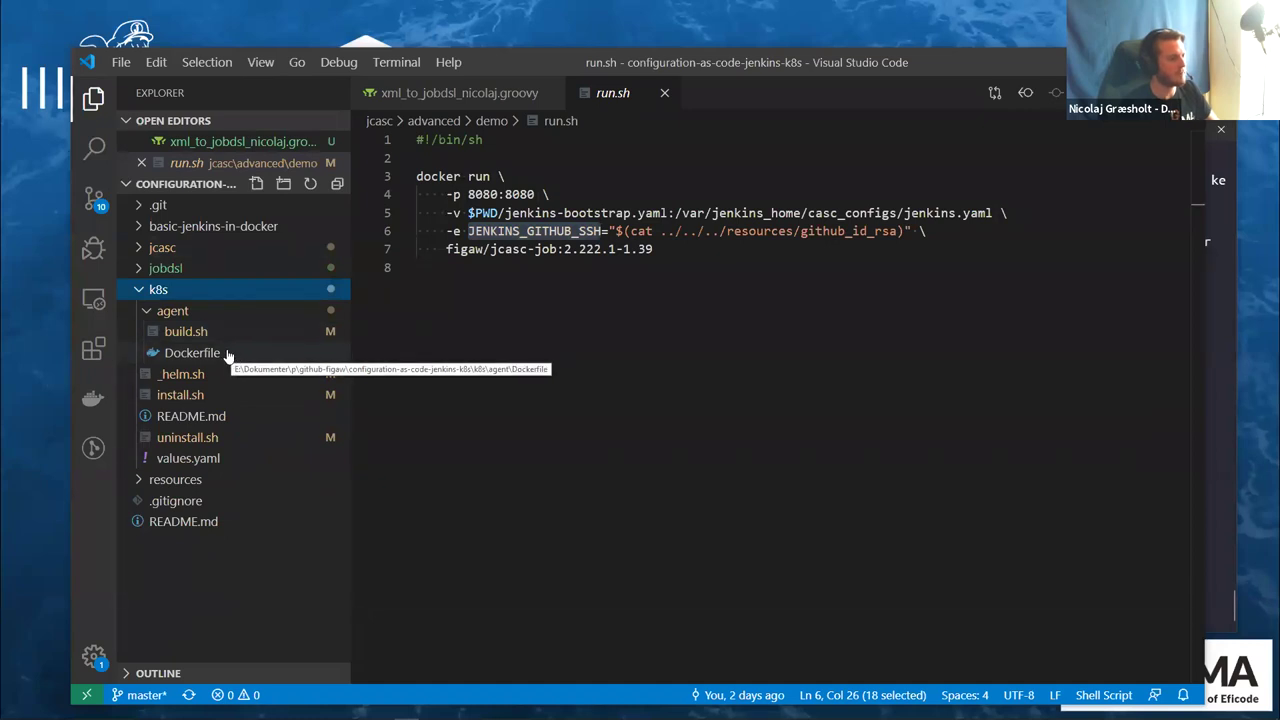
left_click(146, 312)
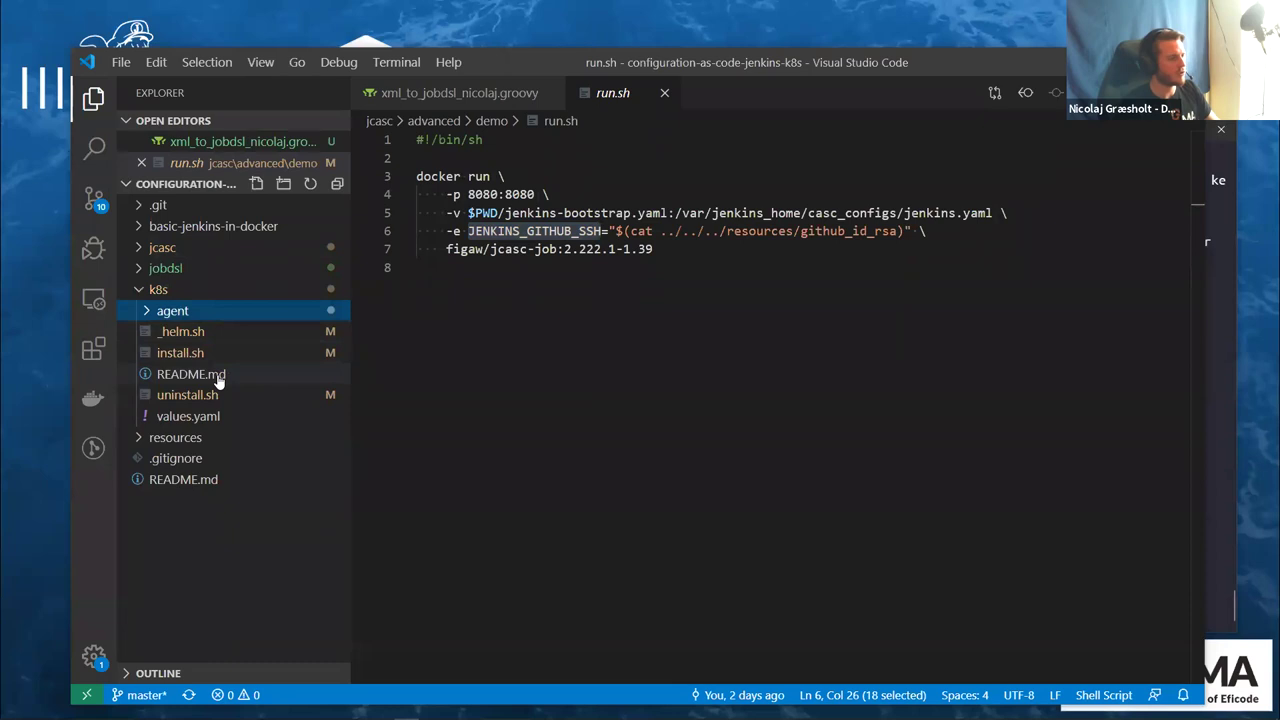
left_click(217, 377)
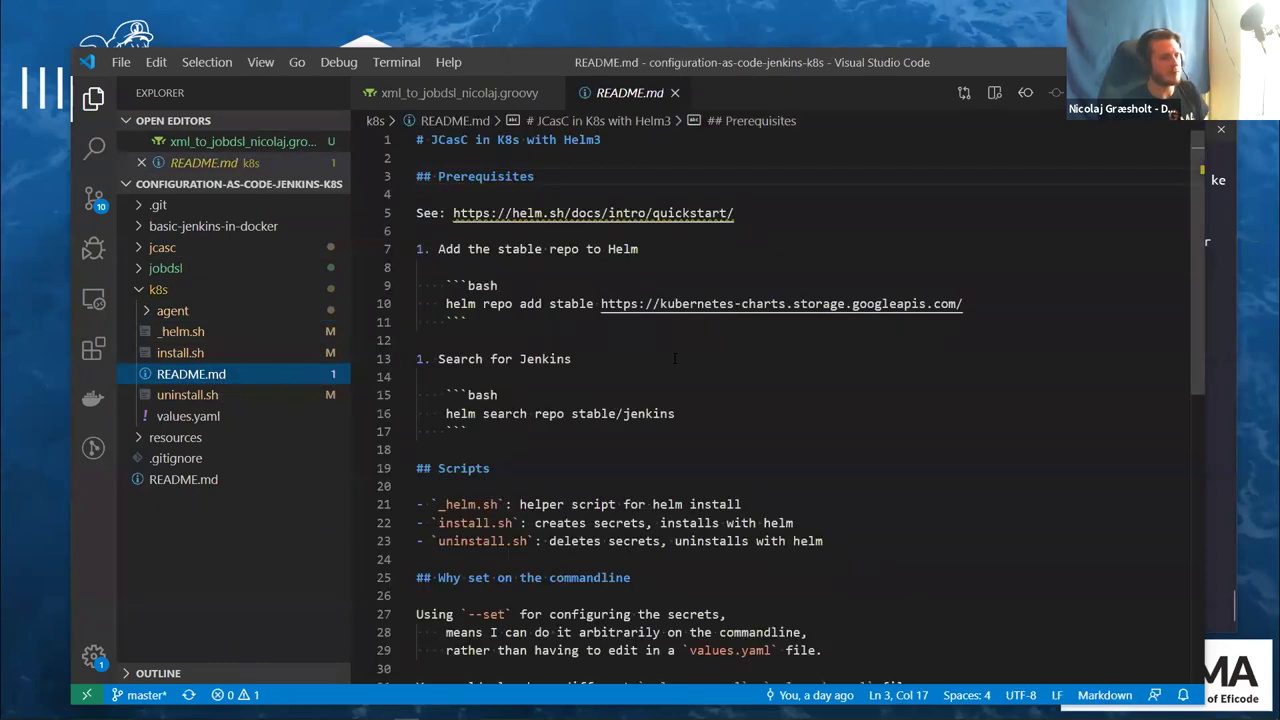
double_click(463, 177)
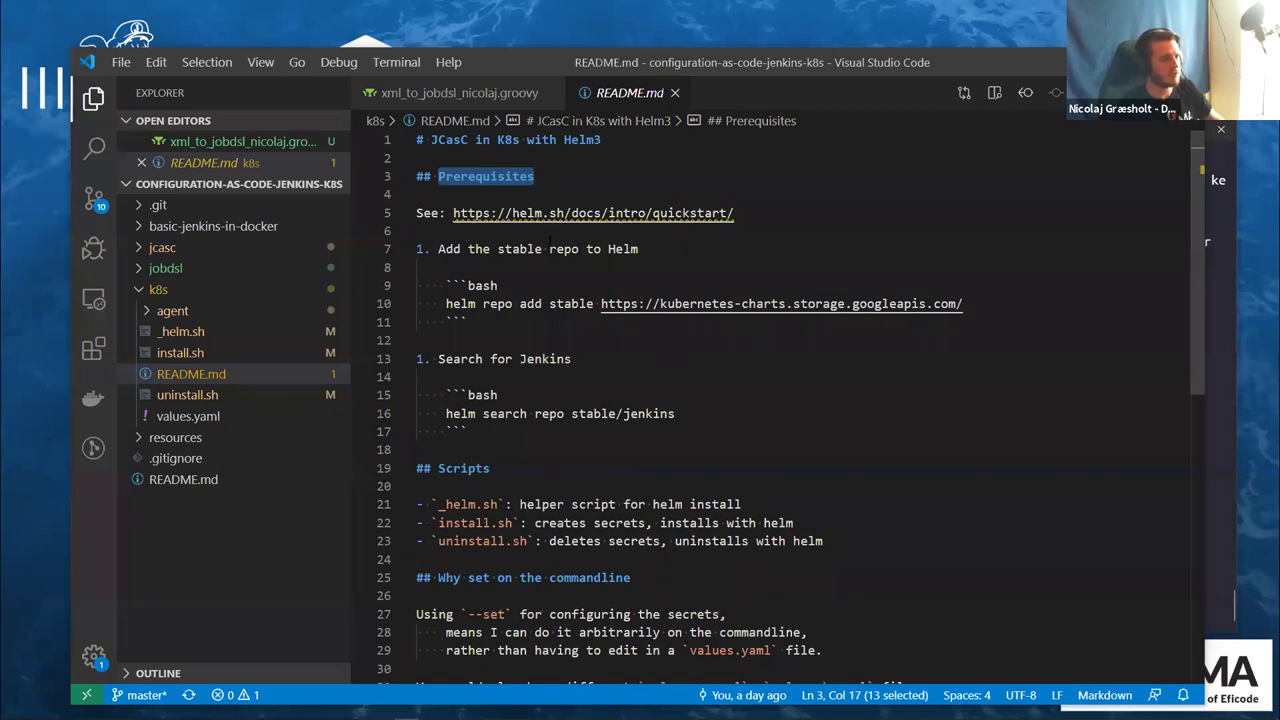
key("alt+Tab")
- Run 'helm version' to confirm Helm v3.1.2 is installed
type("helm version")
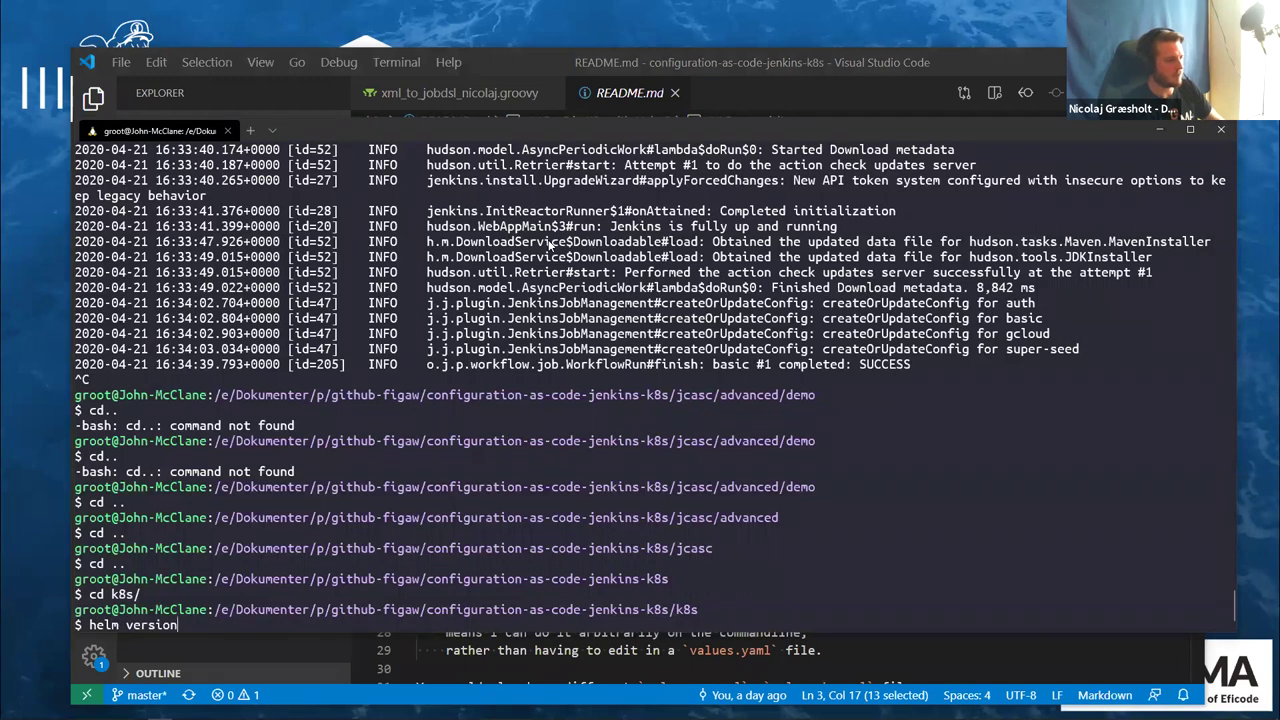
key("Return")
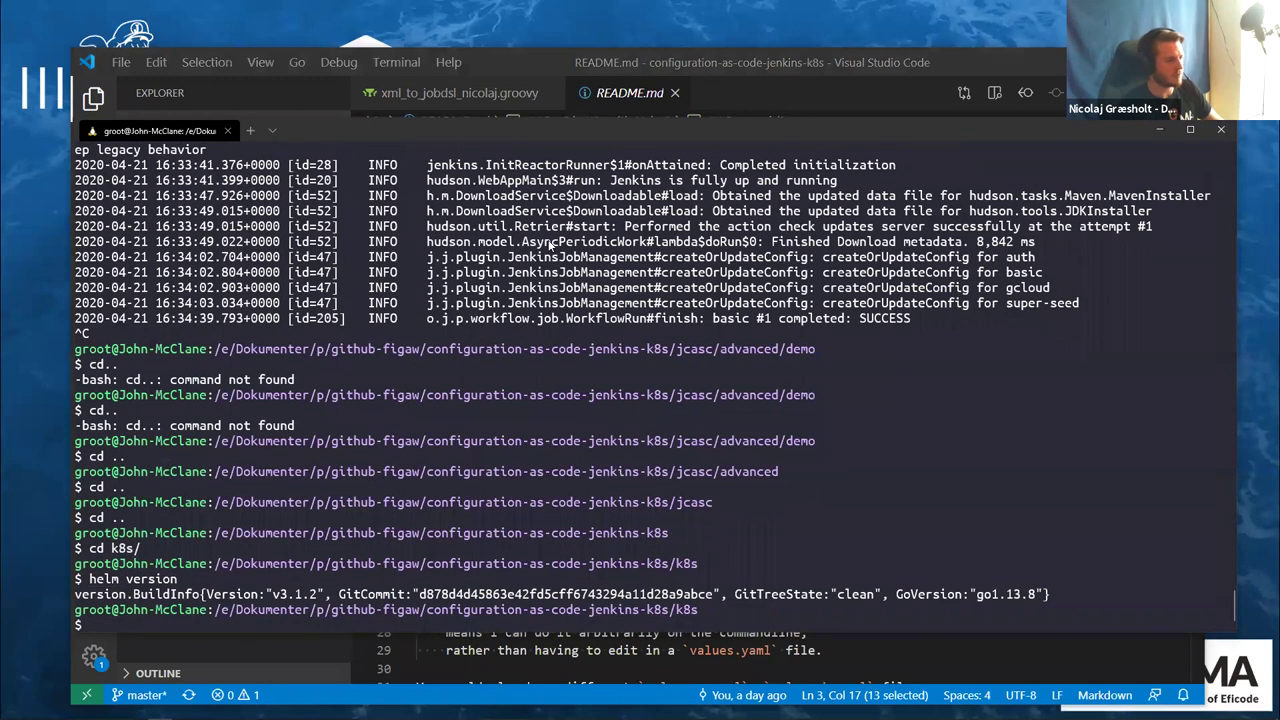
left_click_drag(265, 595, 320, 596)
key("alt+Tab")
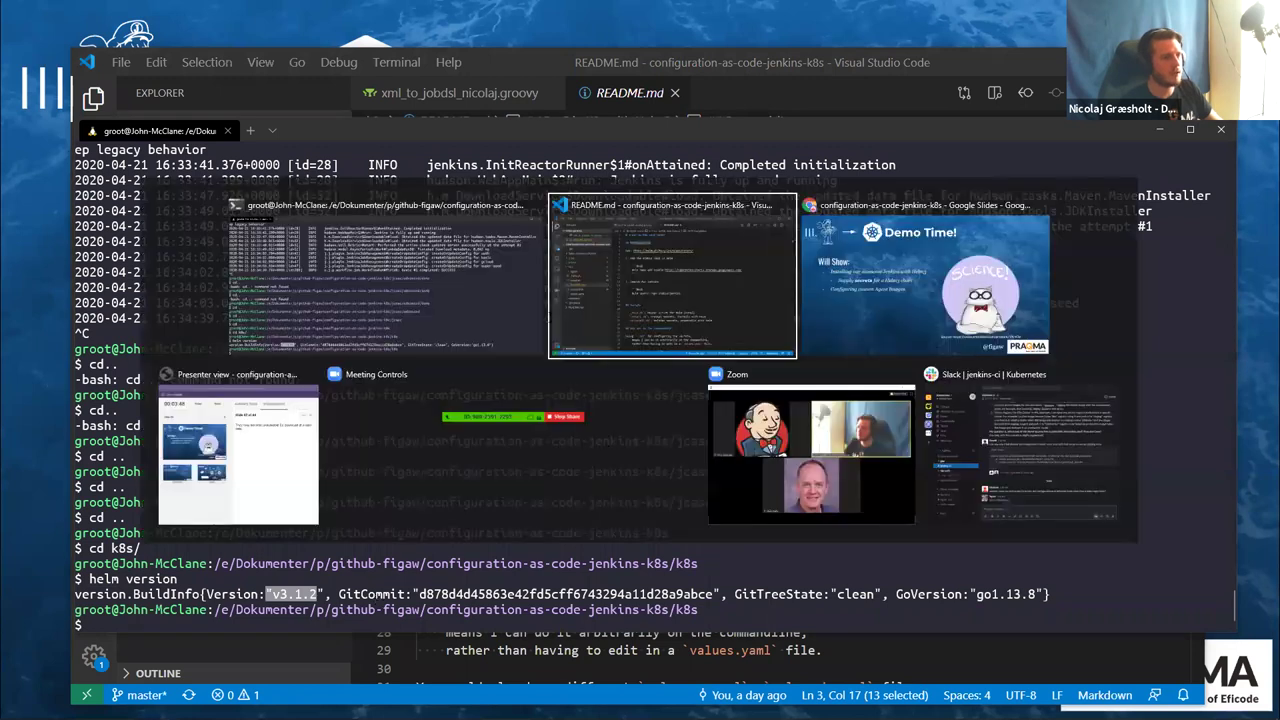
- Copy 'helm search repo stable/jenkins' from the README and run it, finding chart 1.10.2
triple_click(563, 311)
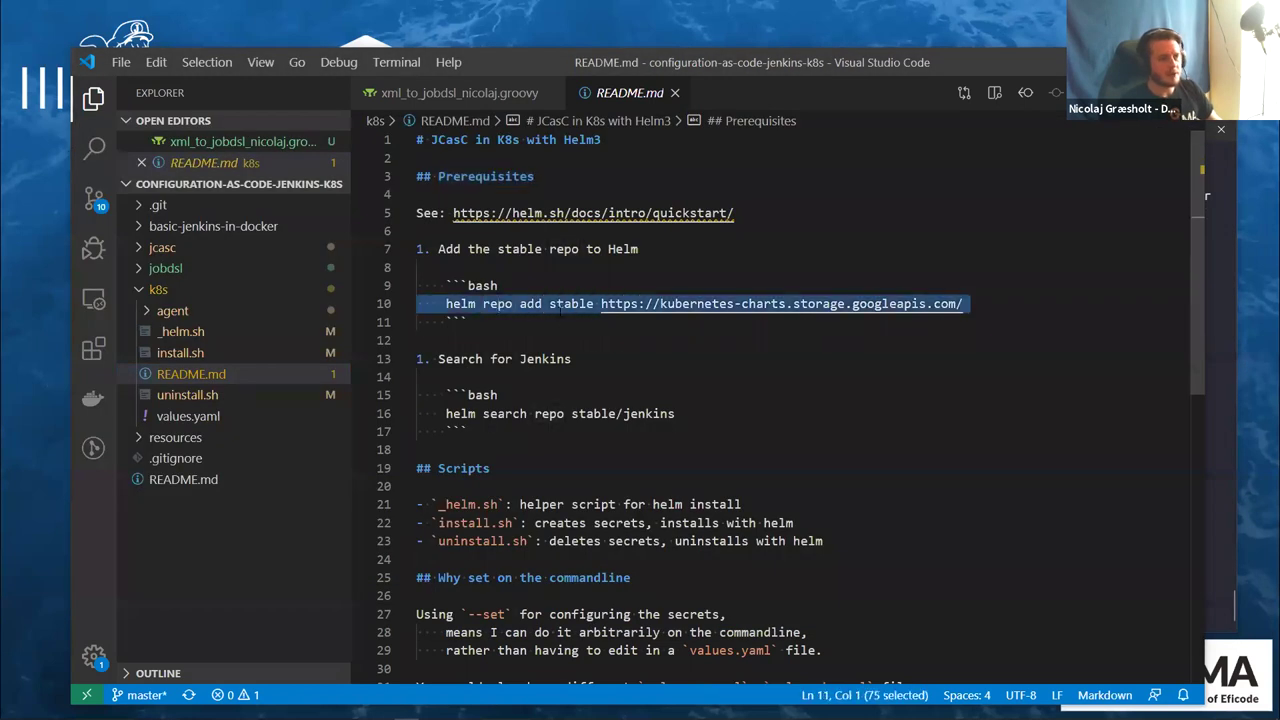
key("End")
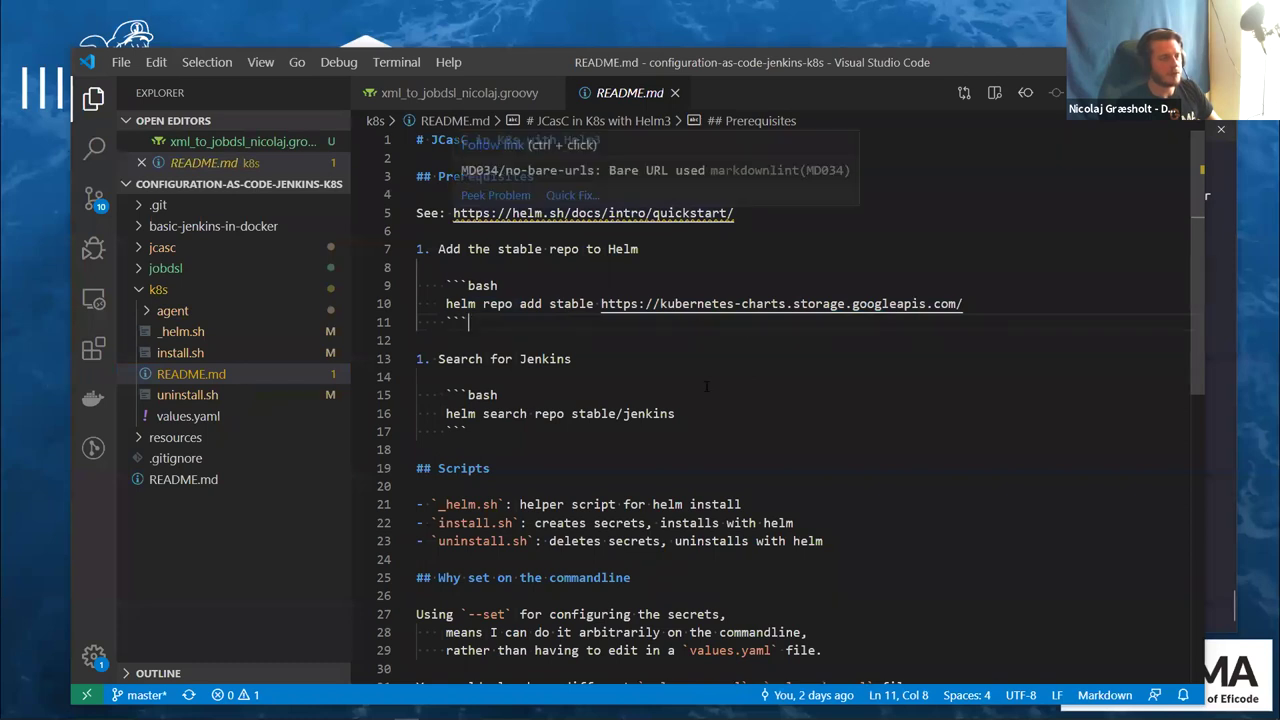
scroll(706, 224, "down", 1)
left_click_drag(446, 366, 672, 367)
key("ctrl+c")
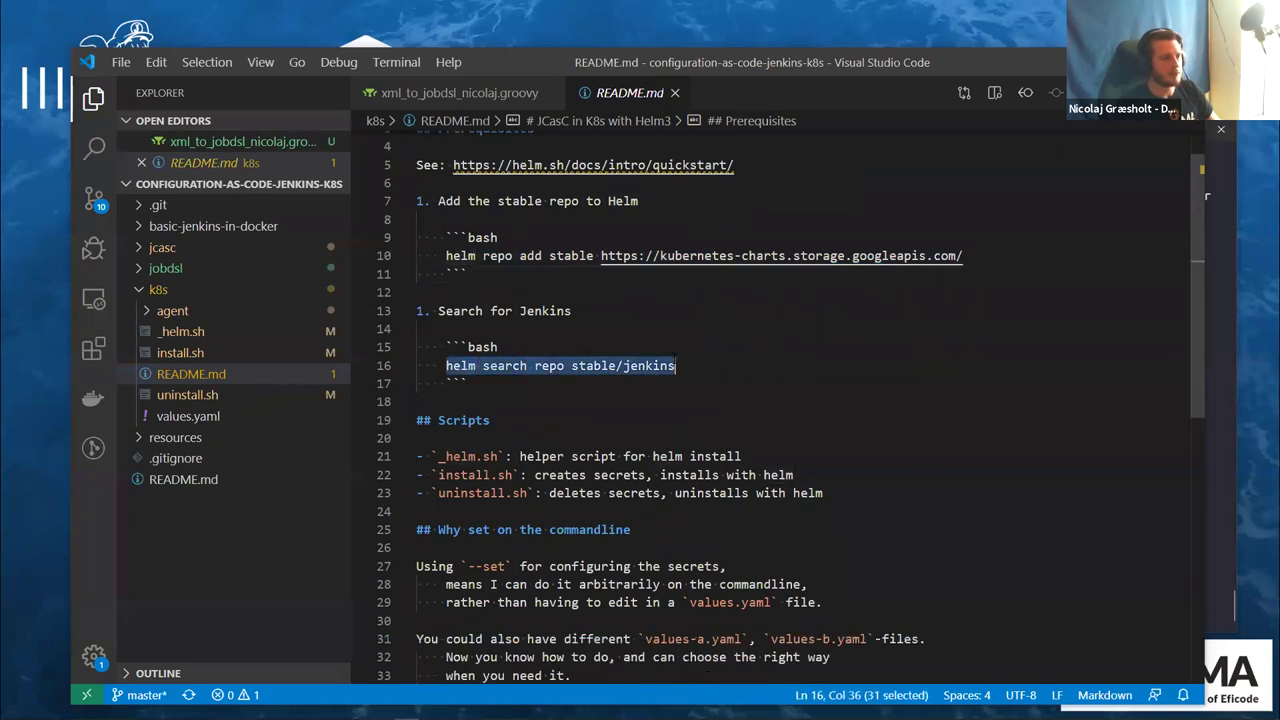
key("alt+Tab")
right_click(511, 455)
key("alt+Tab")
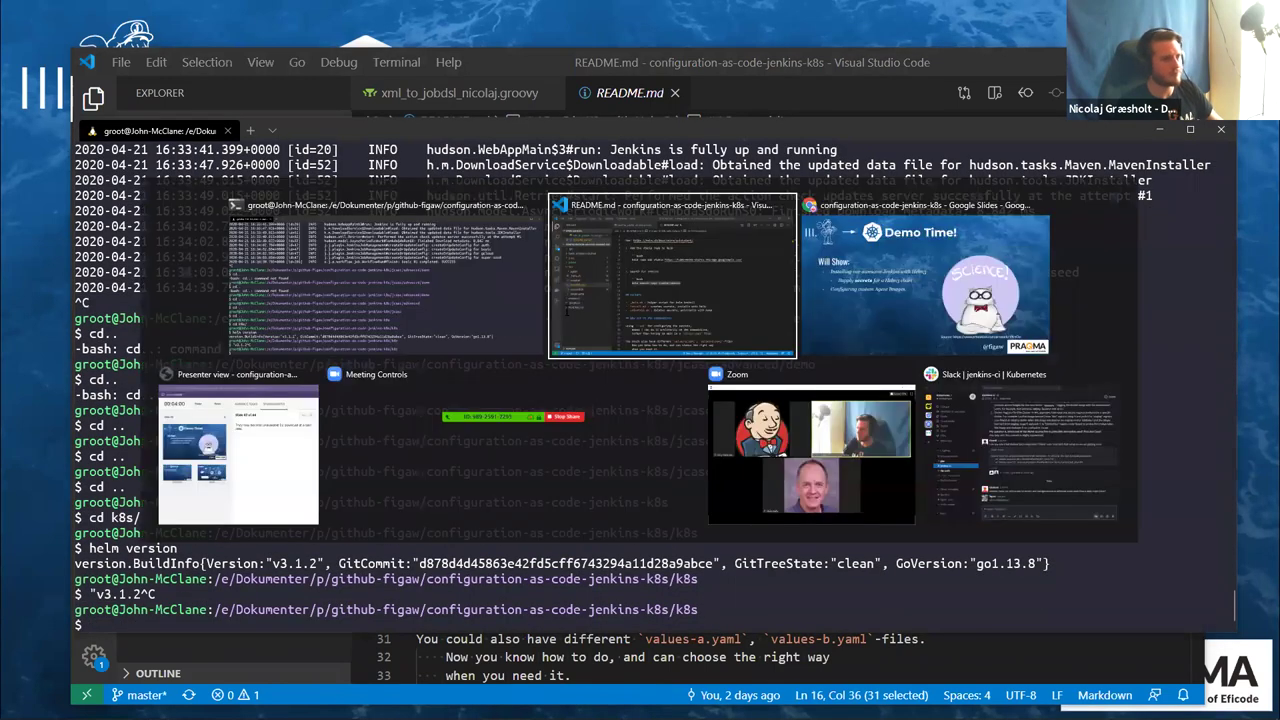
key("alt+Tab")
right_click(547, 411)
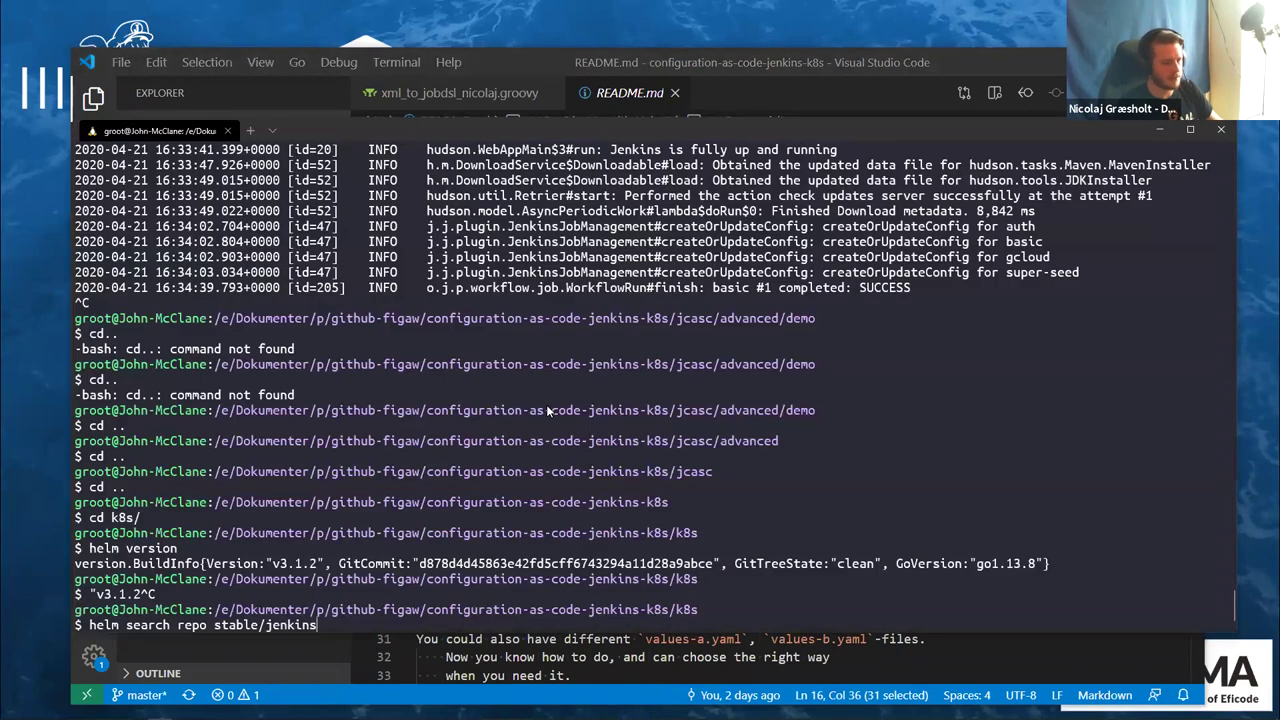
key("Return")
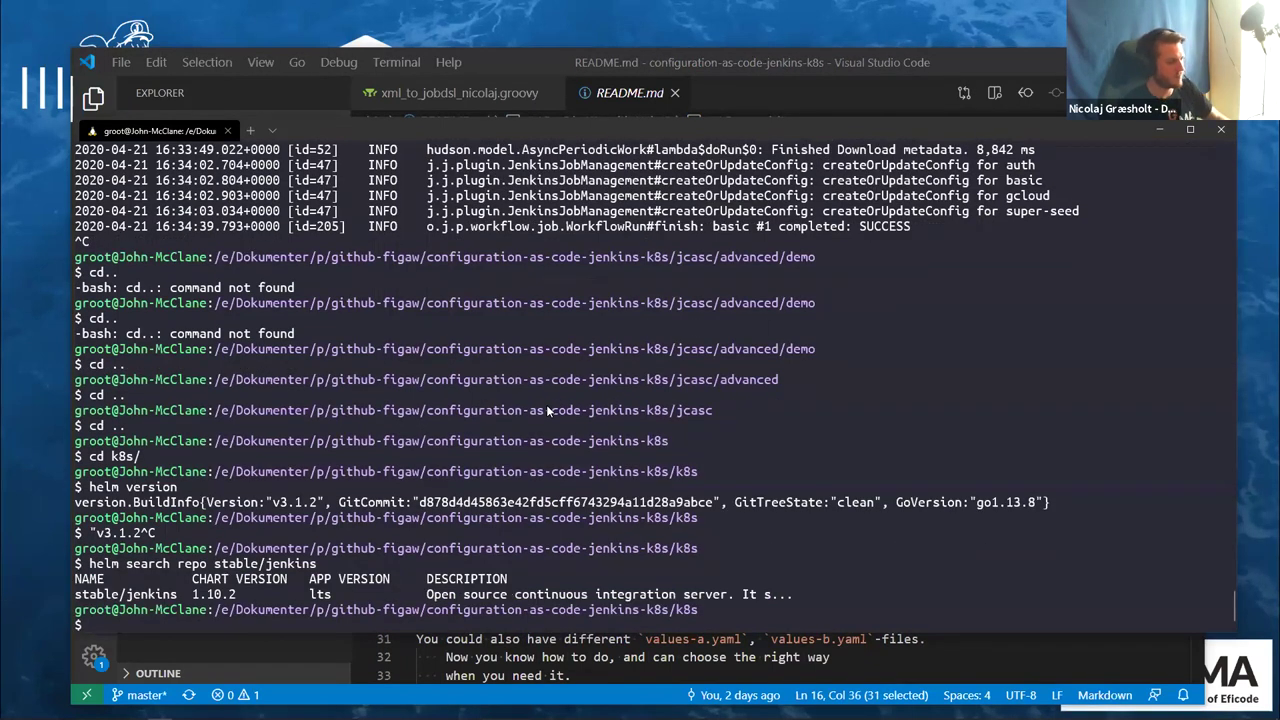
- Run 'kubectl get nodes' to list the three Ready k3s nodes
key("alt+Tab")
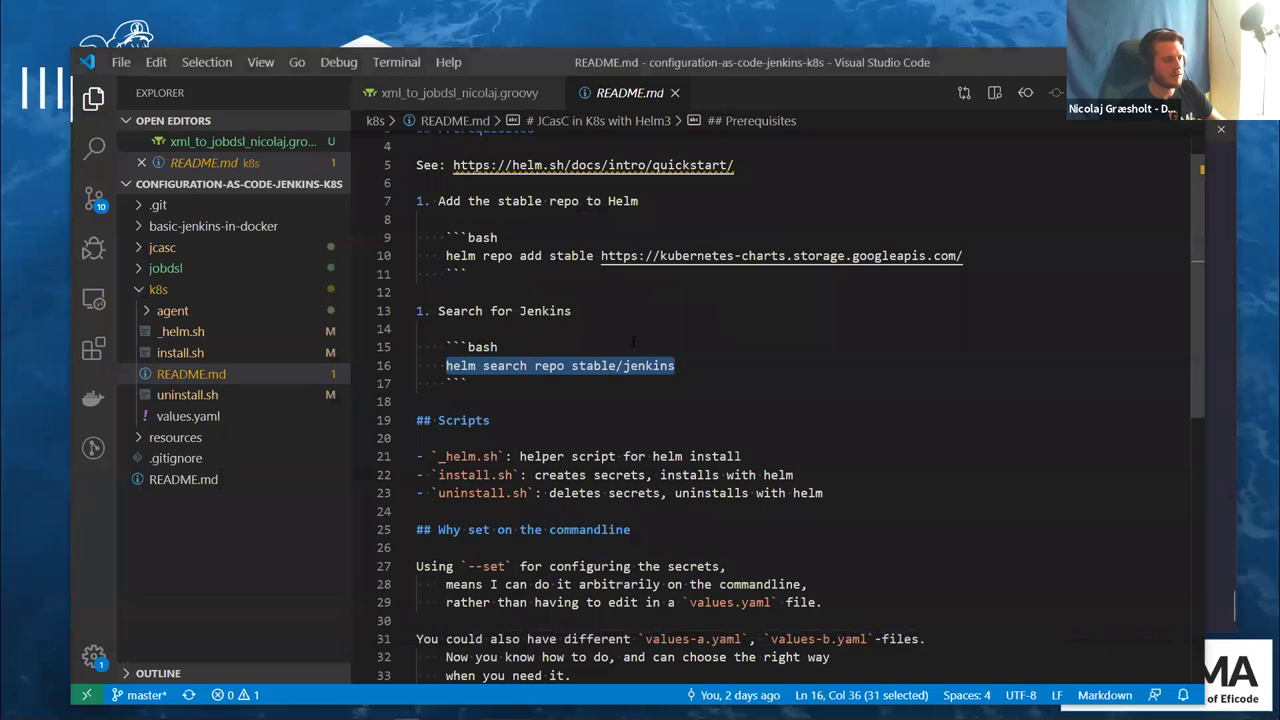
scroll(633, 340, "down", 1)
key("alt+Tab")
type("kubectl get ")
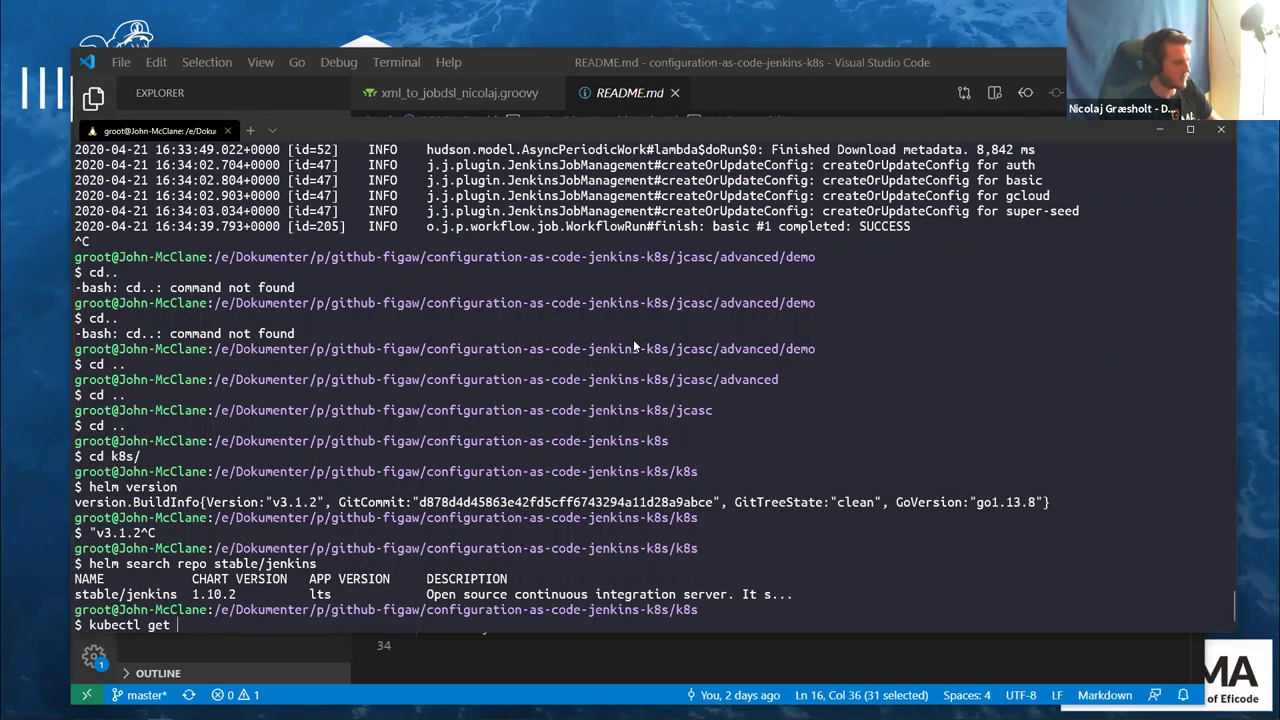
type("nodes")
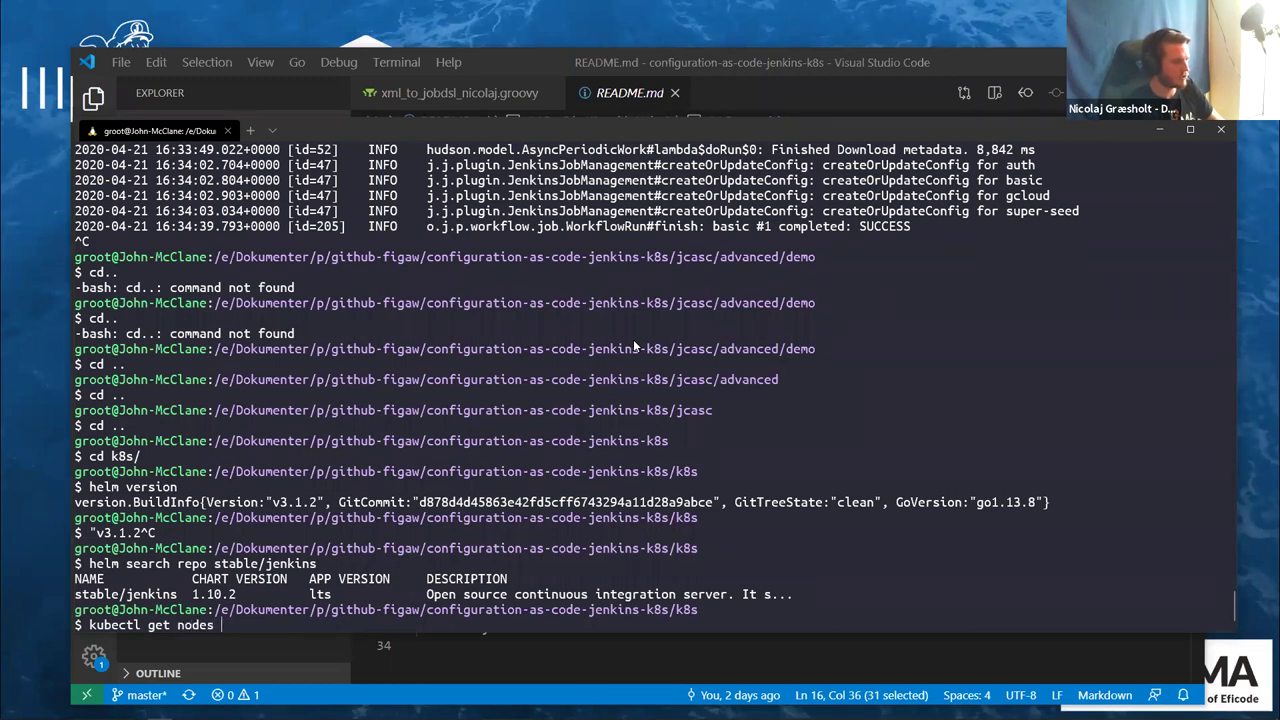
key("Return")
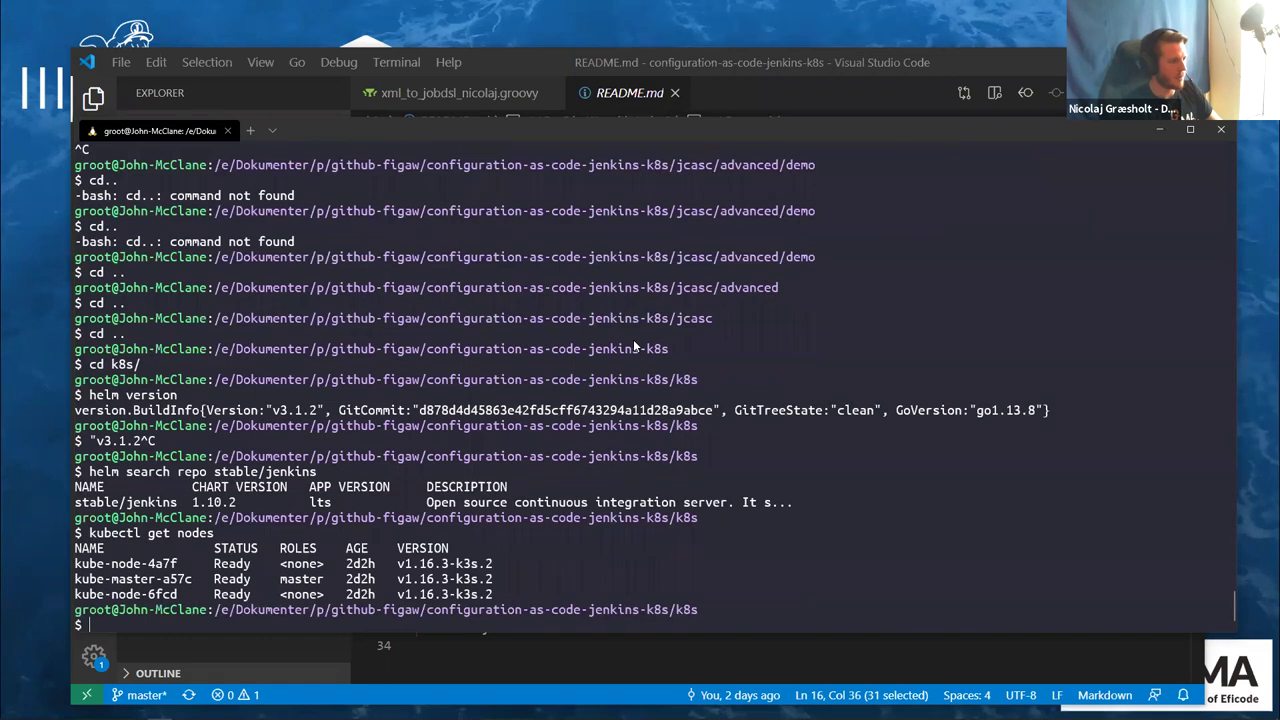
key("alt+Tab")
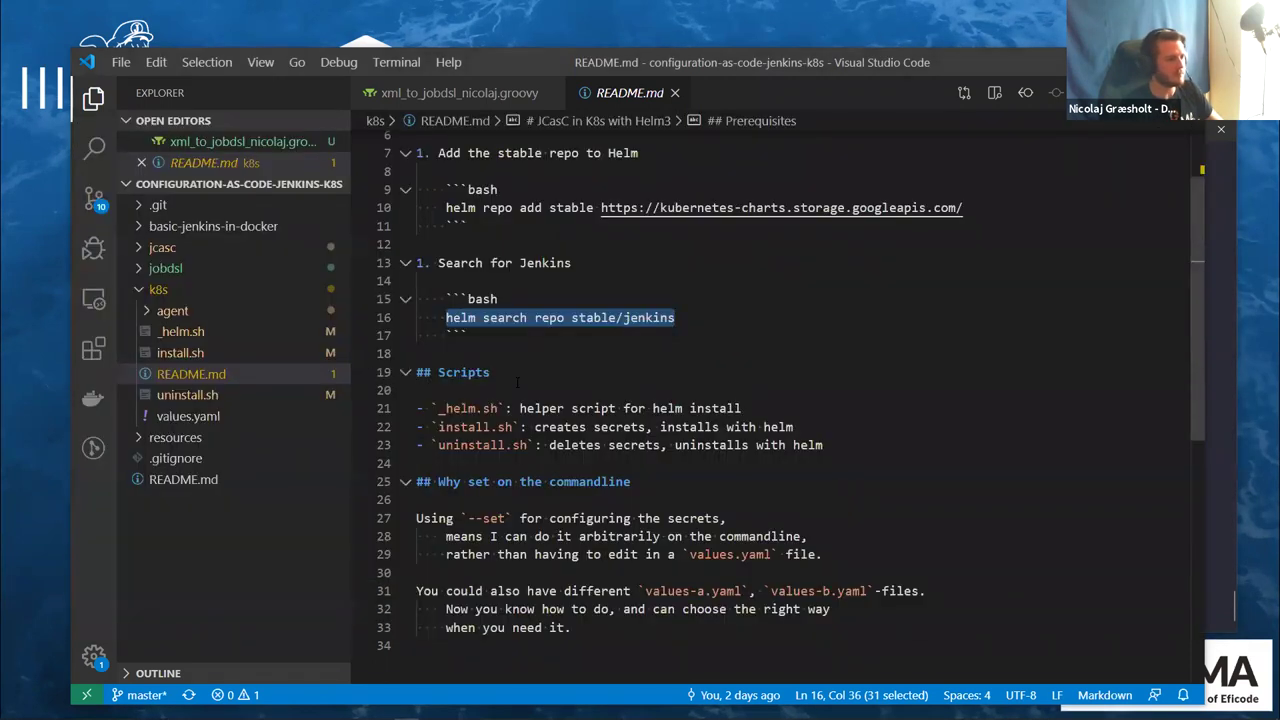
- Open k8s/install.sh and point out its jenkins-github-ssh and jenkins-auth-json secret commands
left_click(450, 408)
mouse_move(449, 408)
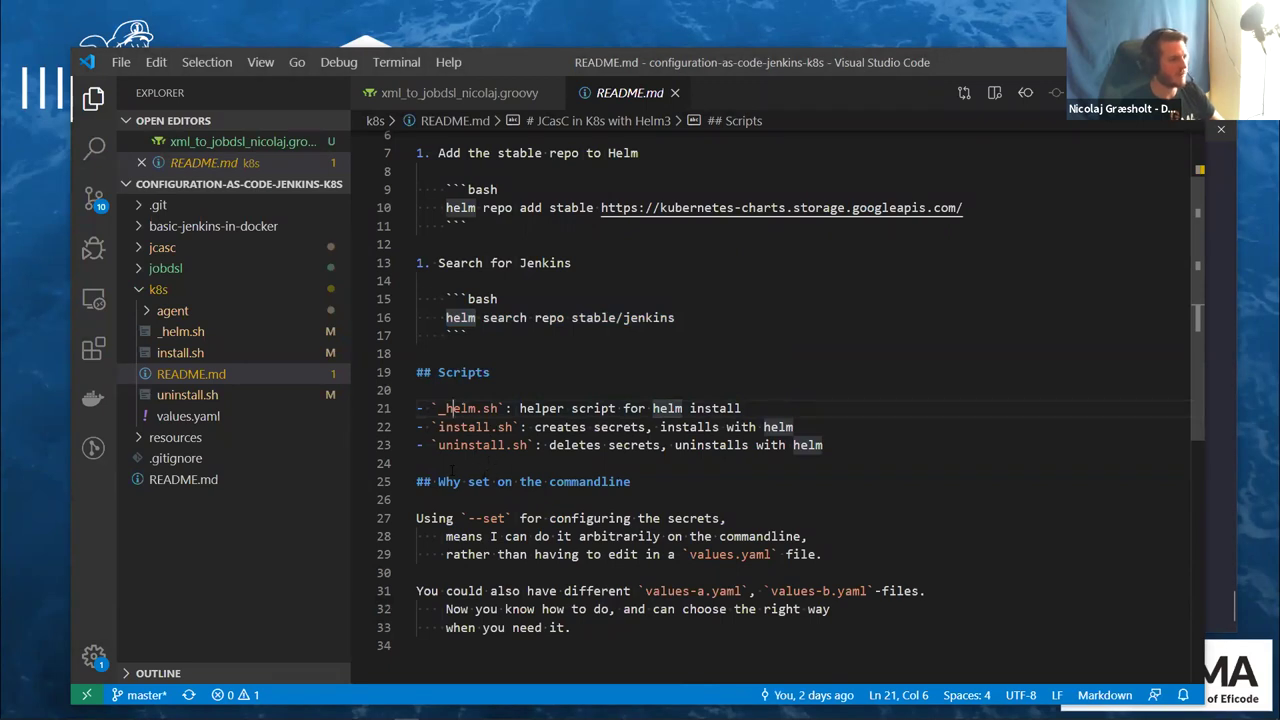
left_click(237, 355)
left_click(432, 176)
left_click_drag(432, 176, 572, 176)
left_click(557, 194)
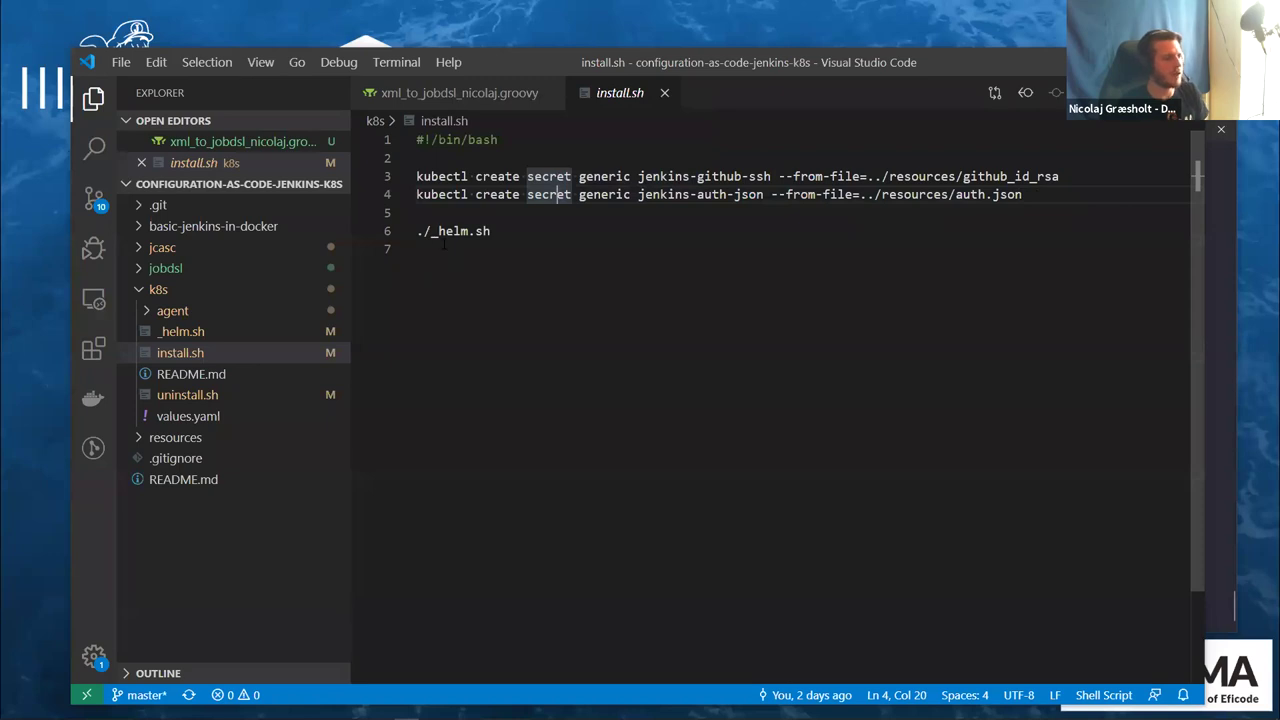
- Open _helm.sh and highlight the --set flag and the ./values.yaml file in its helm upgrade command
left_click(207, 332)
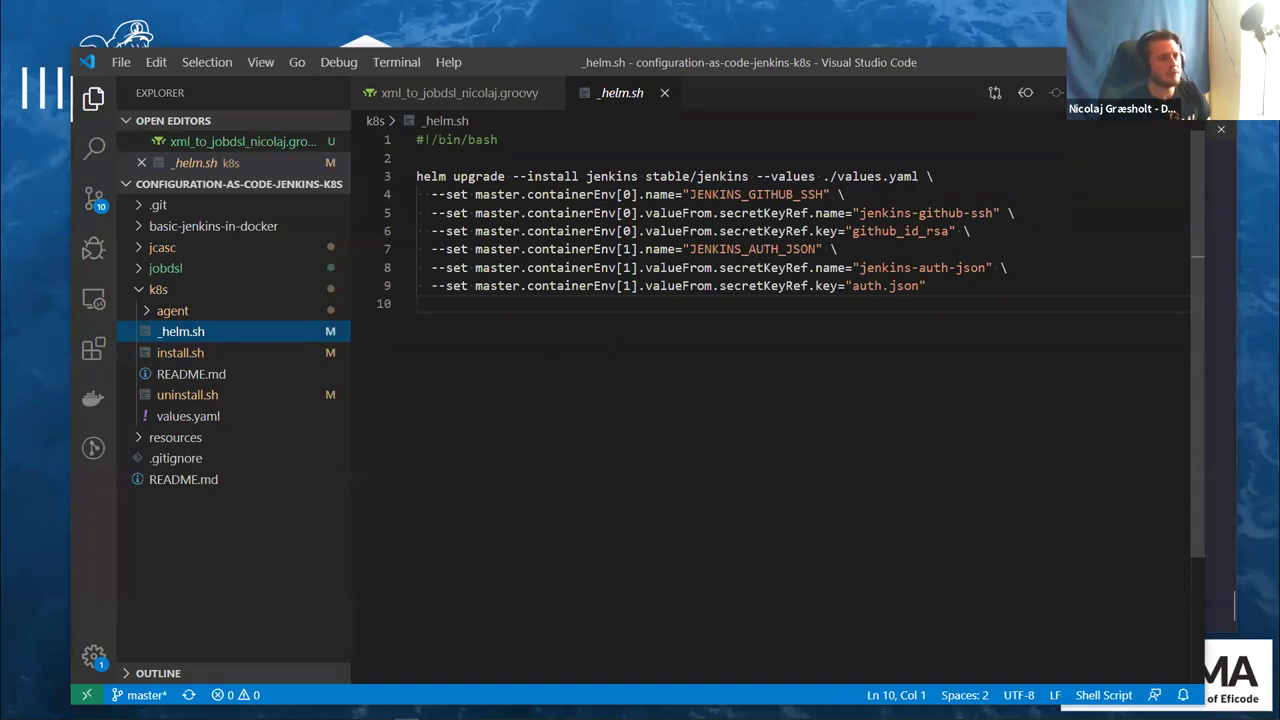
left_click_drag(431, 194, 461, 194)
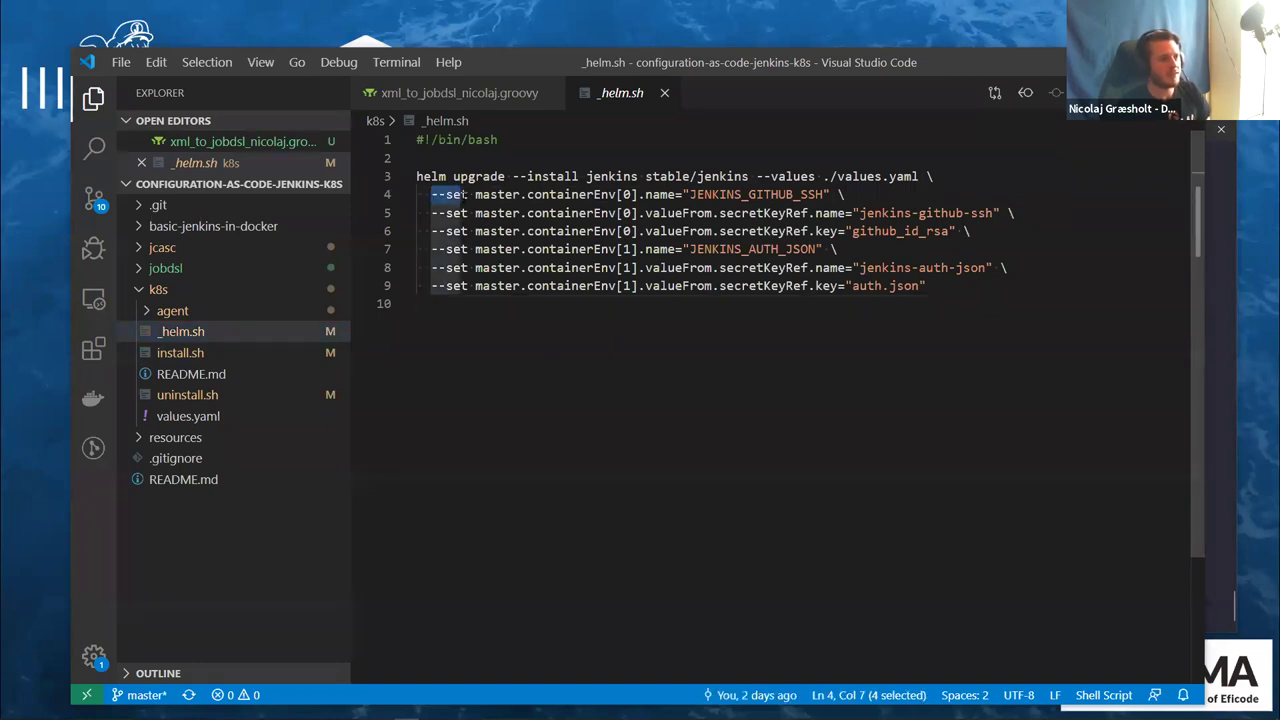
mouse_move(461, 194)
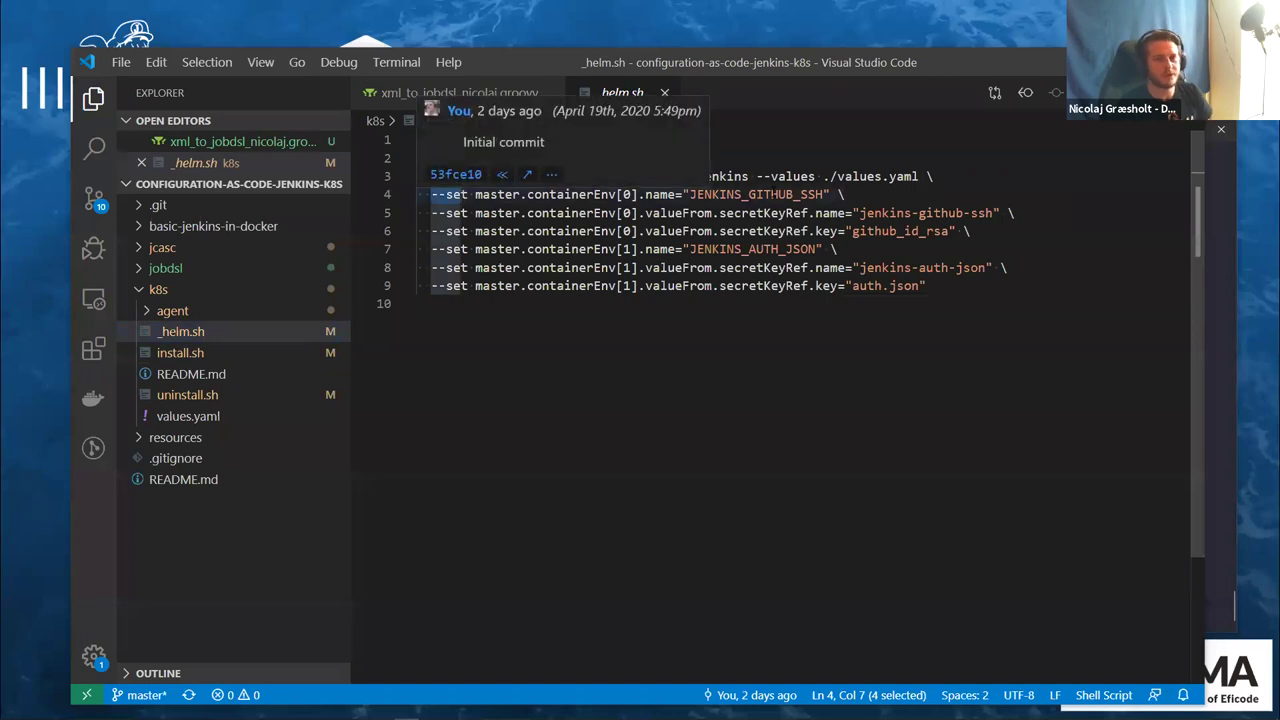
left_click(796, 145)
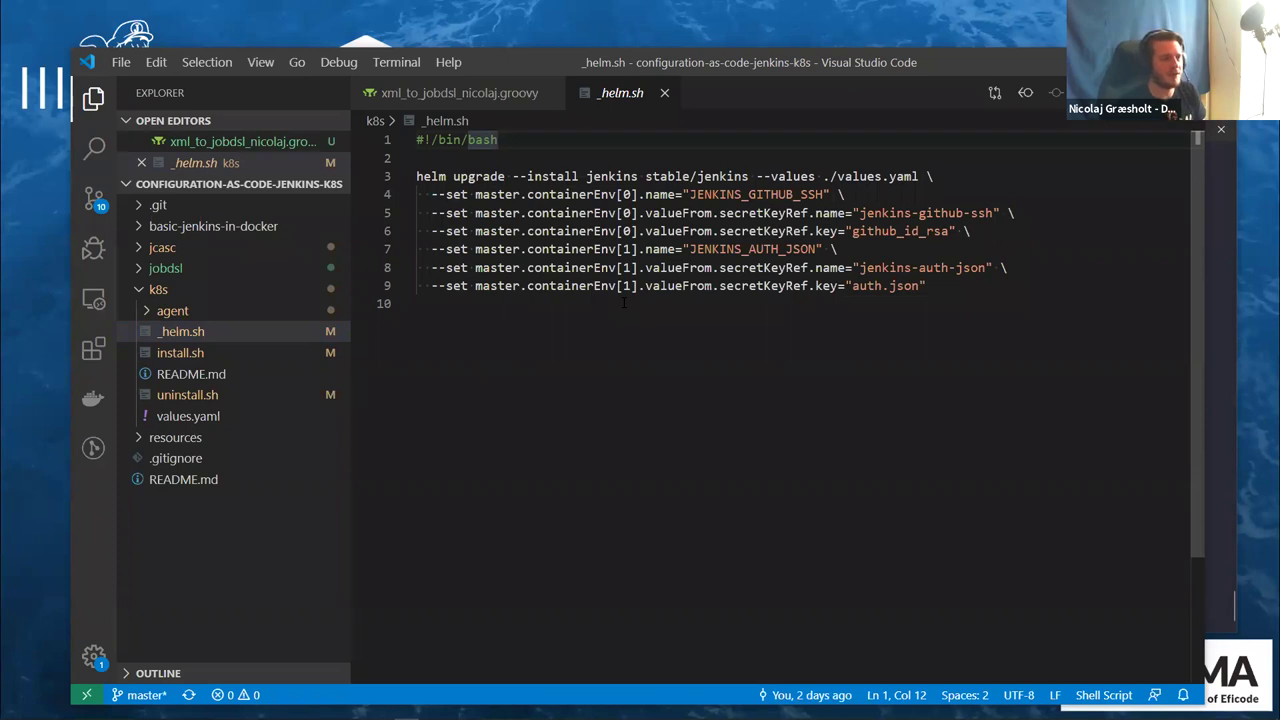
left_click_drag(845, 177, 918, 177)
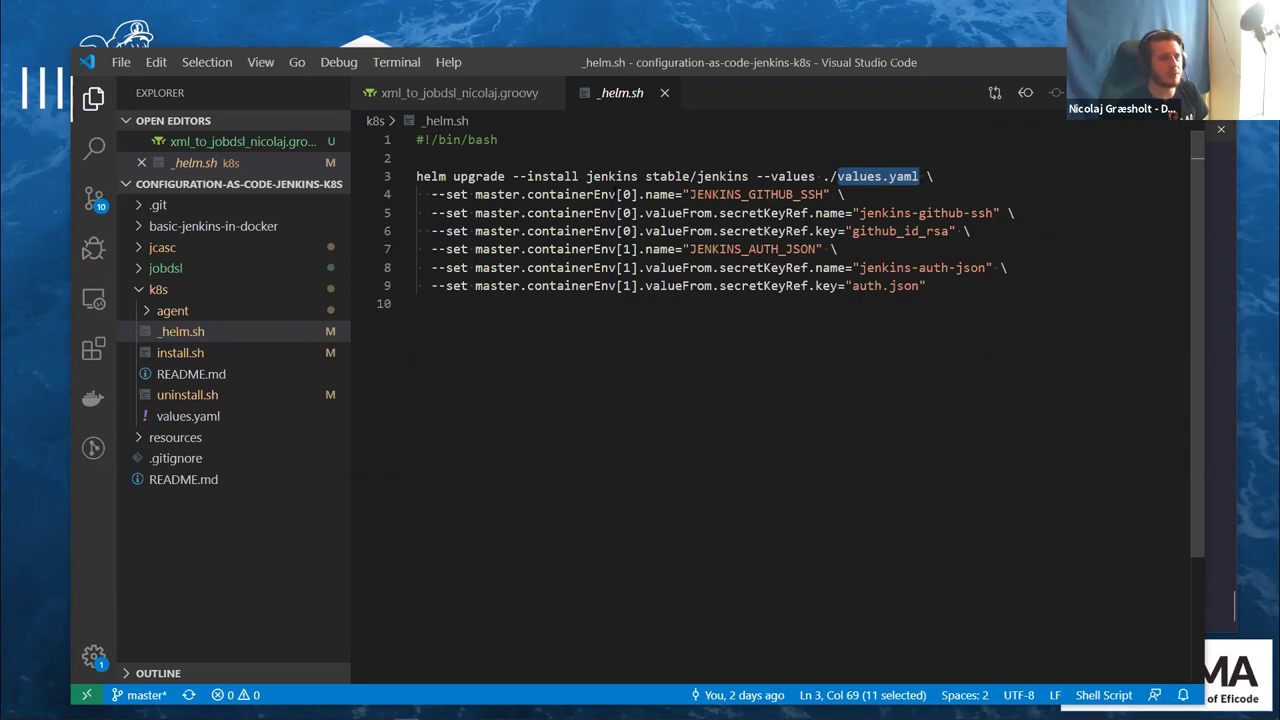
left_click(601, 307)
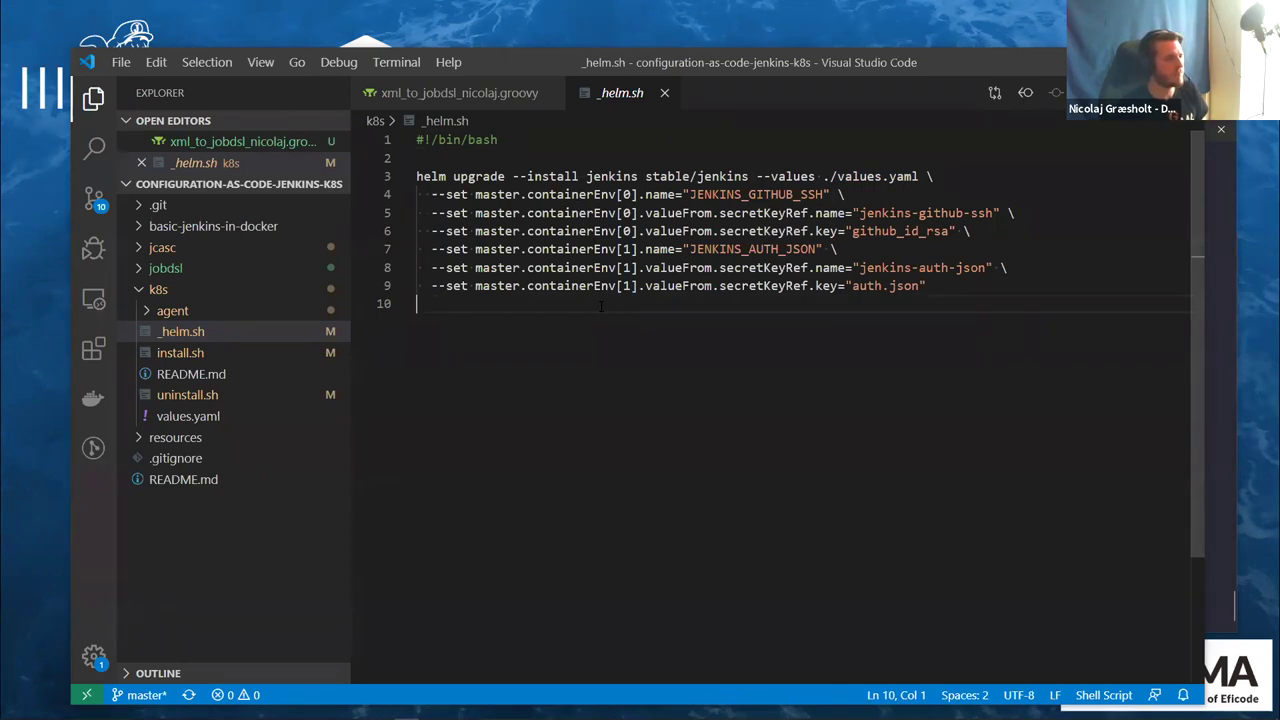
key("ctrl+shift+e")
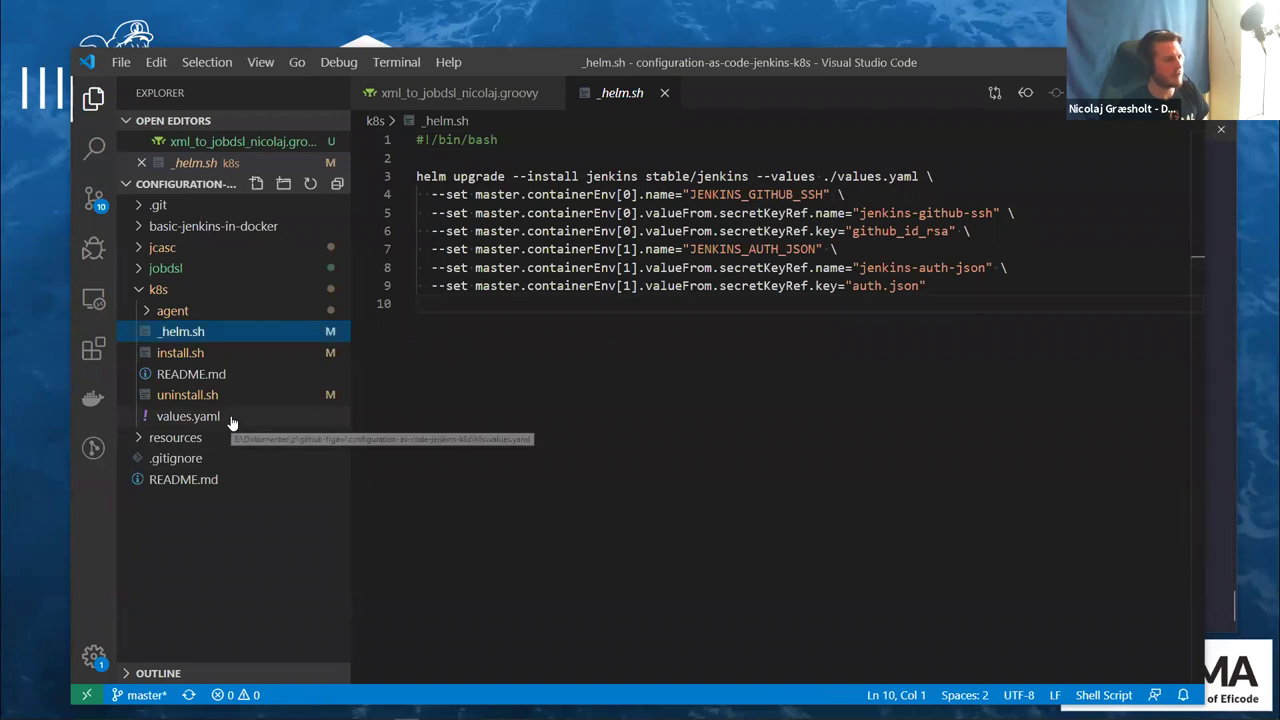
left_click(230, 420)
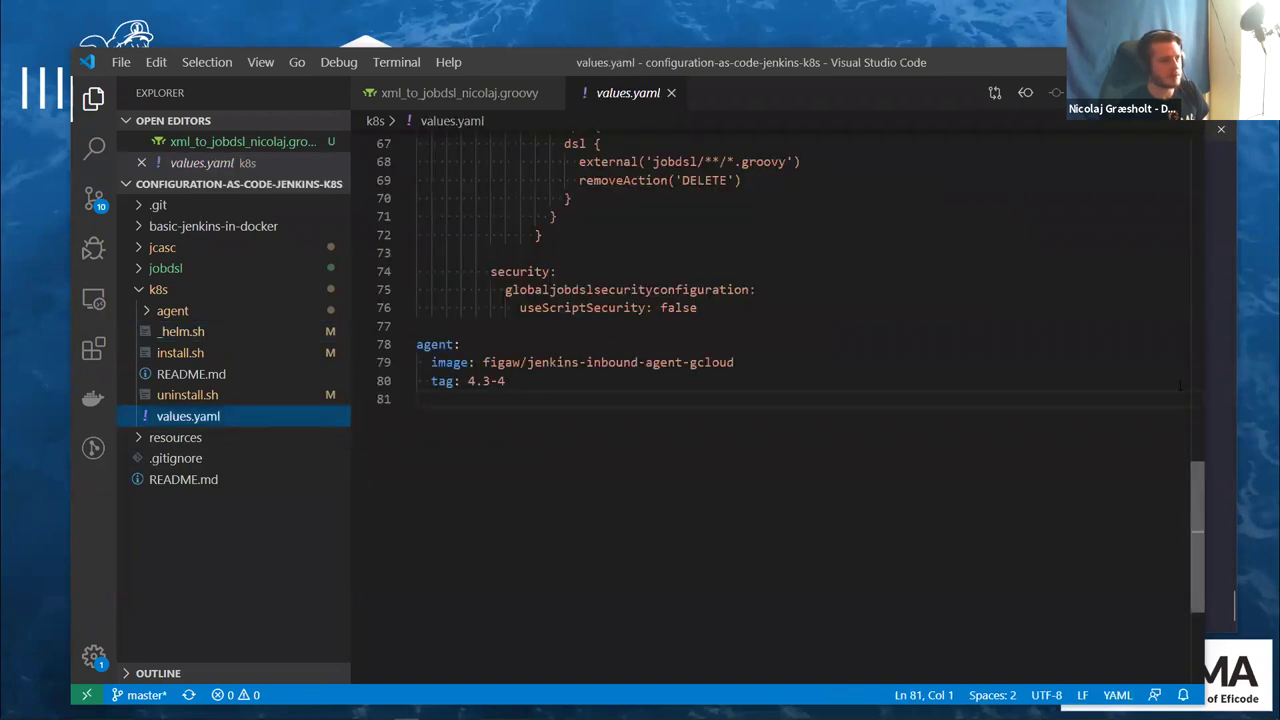
scroll(1192, 489, "up", 20)
double_click(438, 140)
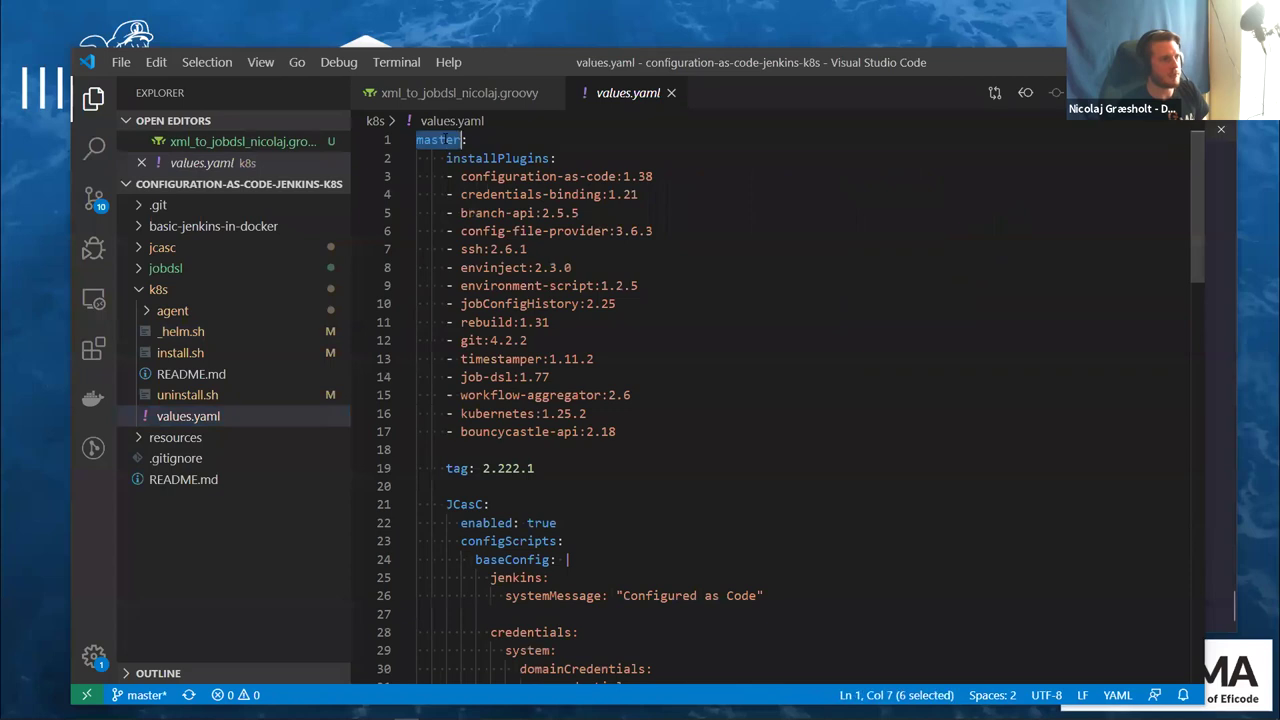
left_click_drag(446, 158, 655, 438)
left_click(655, 438)
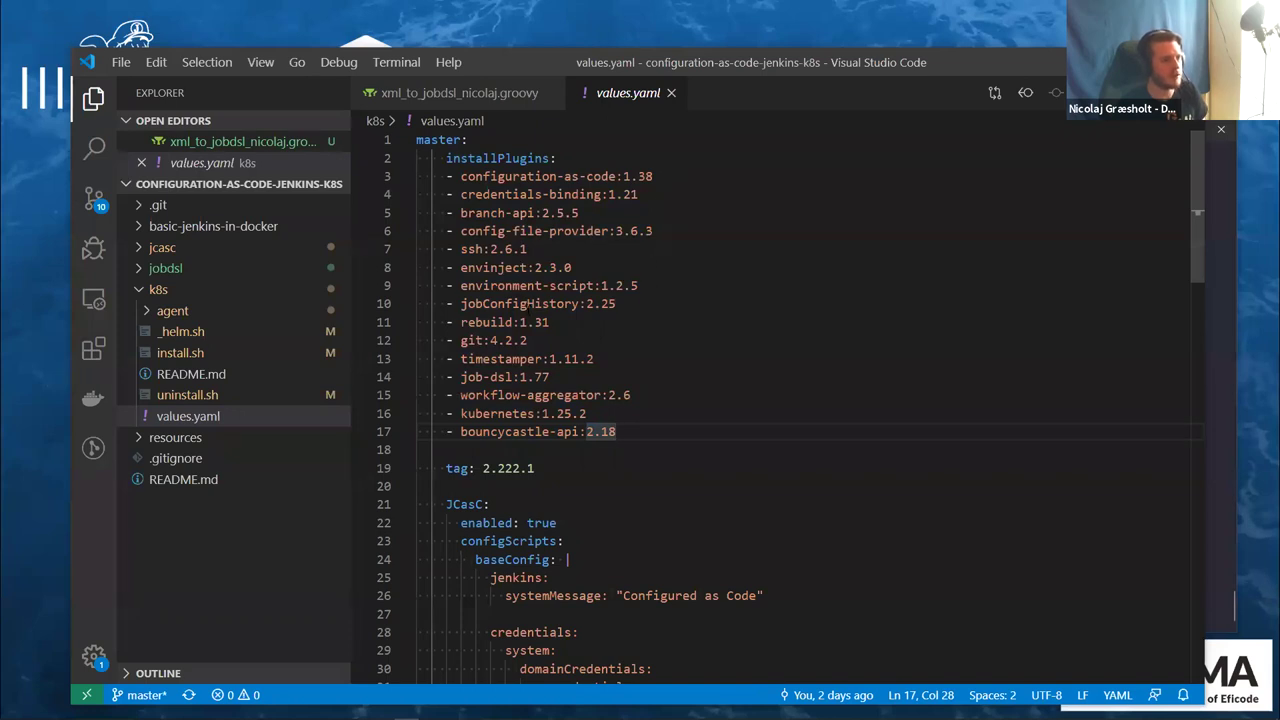
double_click(570, 304)
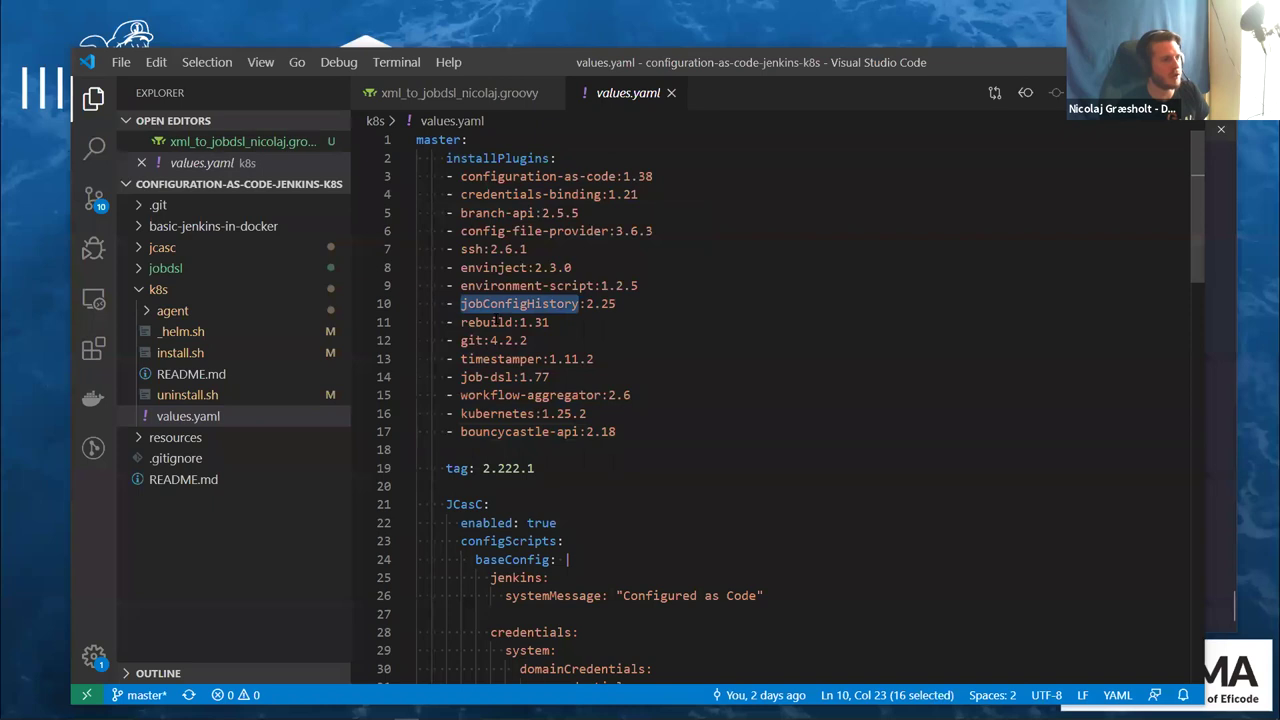
double_click(488, 322)
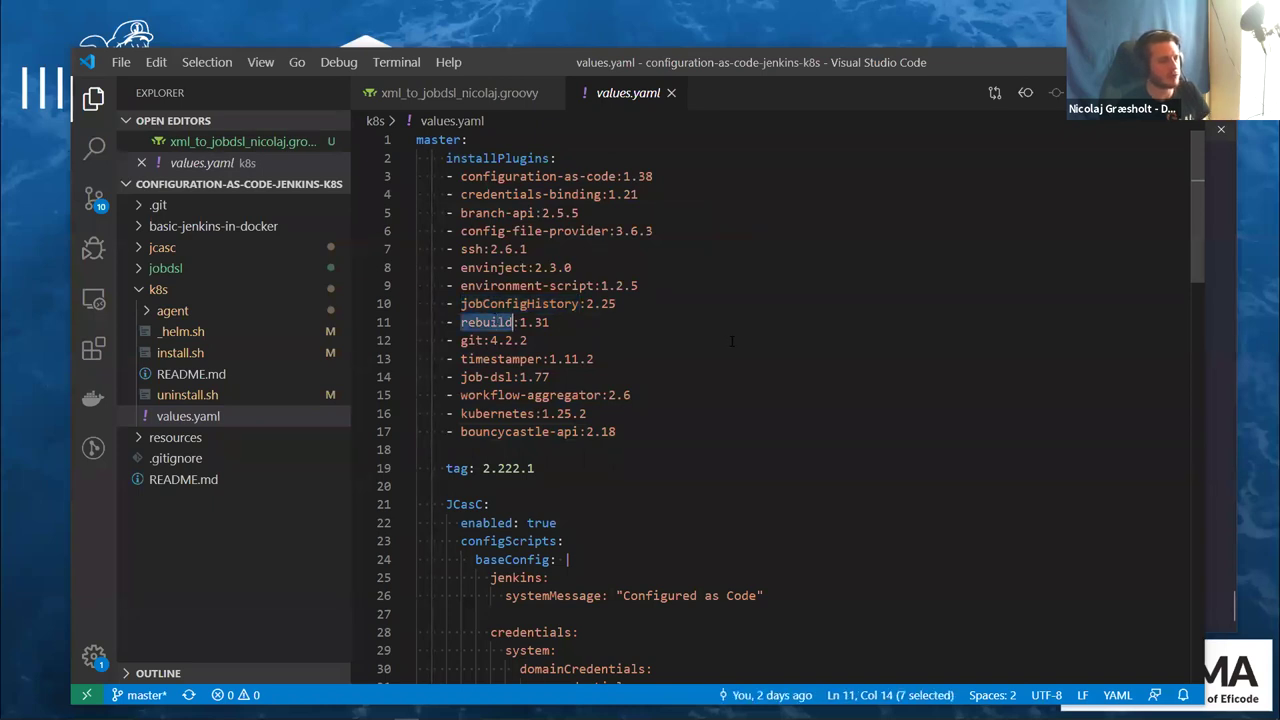
left_click(731, 341)
double_click(500, 359)
left_click_drag(1200, 218, 1198, 285)
left_click_drag(538, 249, 551, 232)
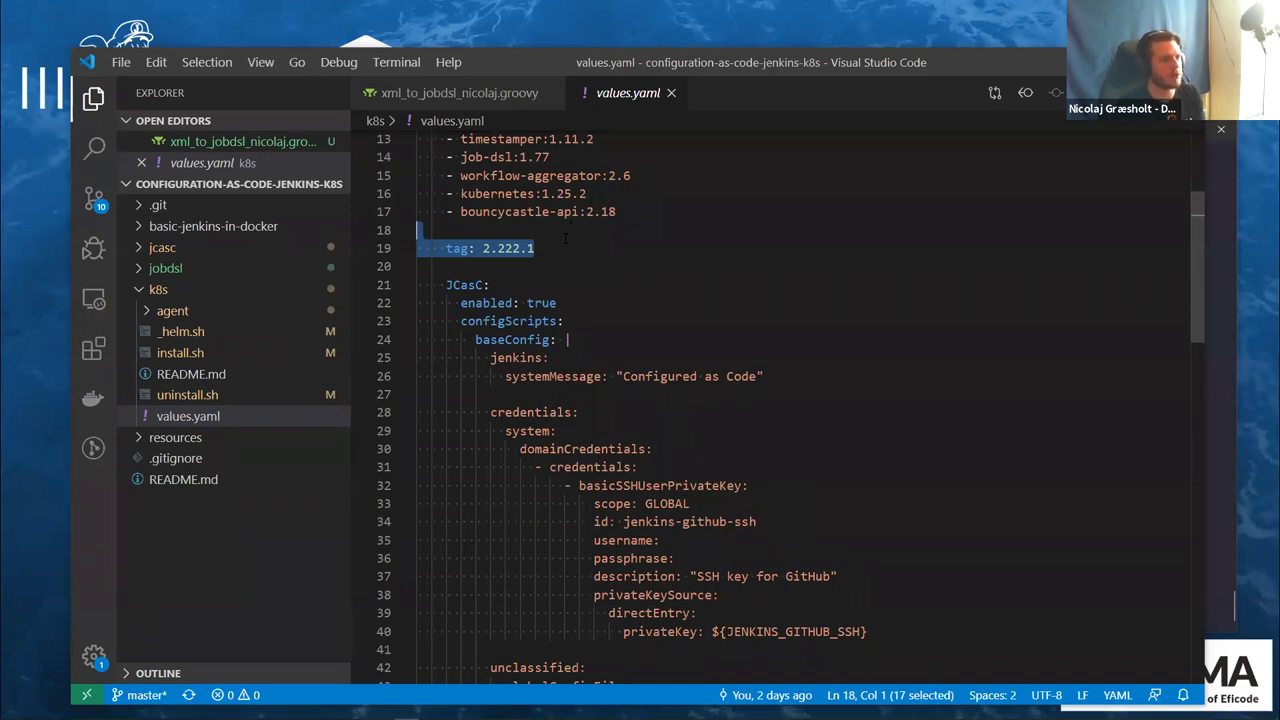
double_click(482, 285)
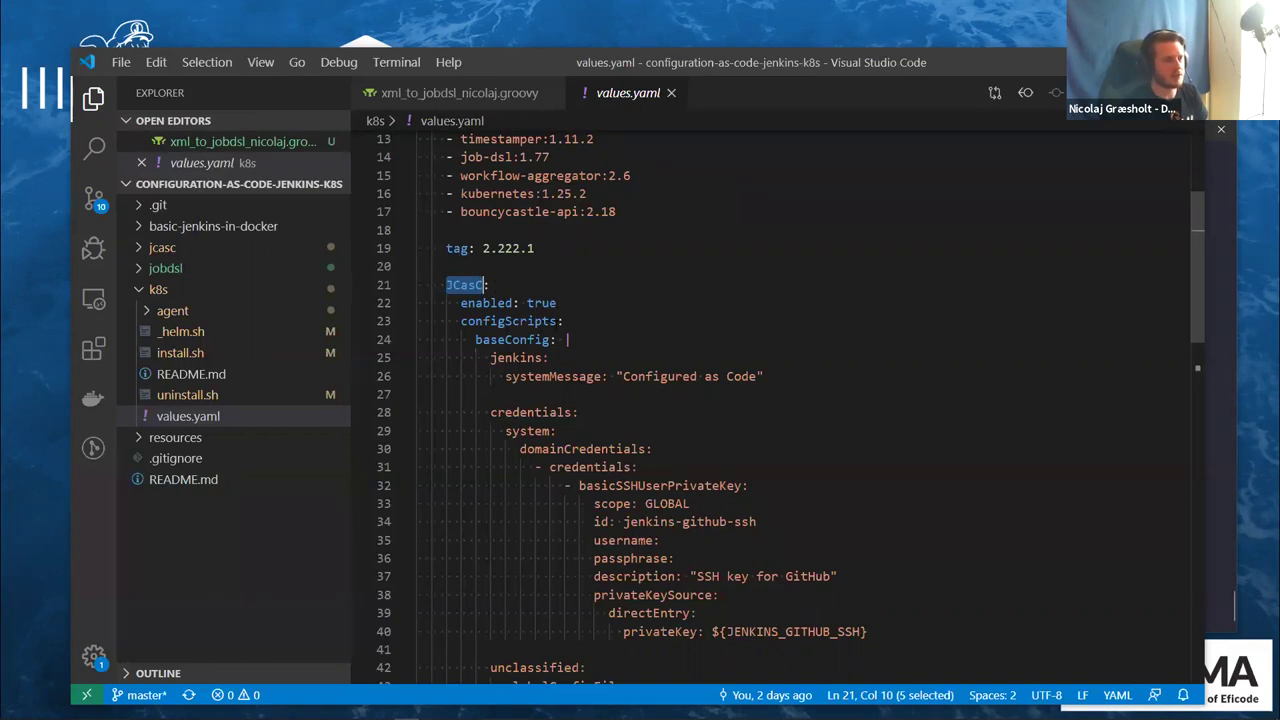
left_click_drag(1194, 246, 1187, 293)
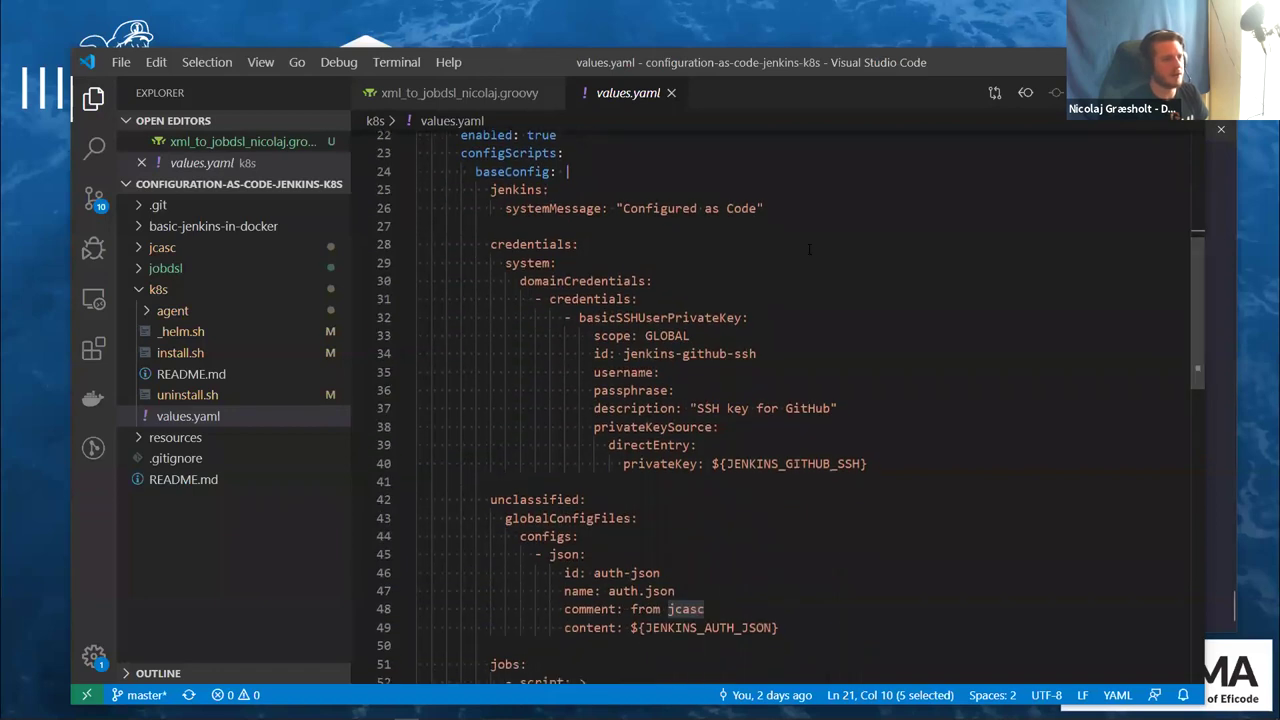
left_click(490, 189)
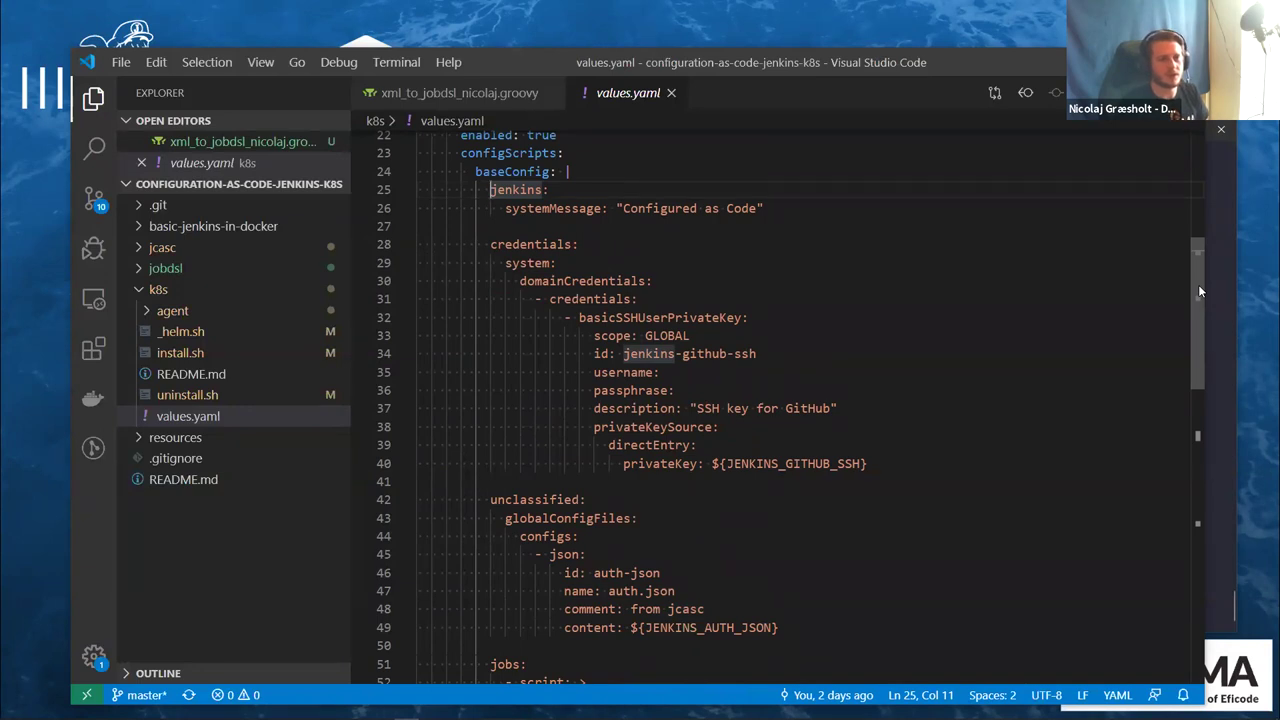
left_click_drag(1198, 284, 1193, 282)
left_click_drag(1192, 332, 1187, 437)
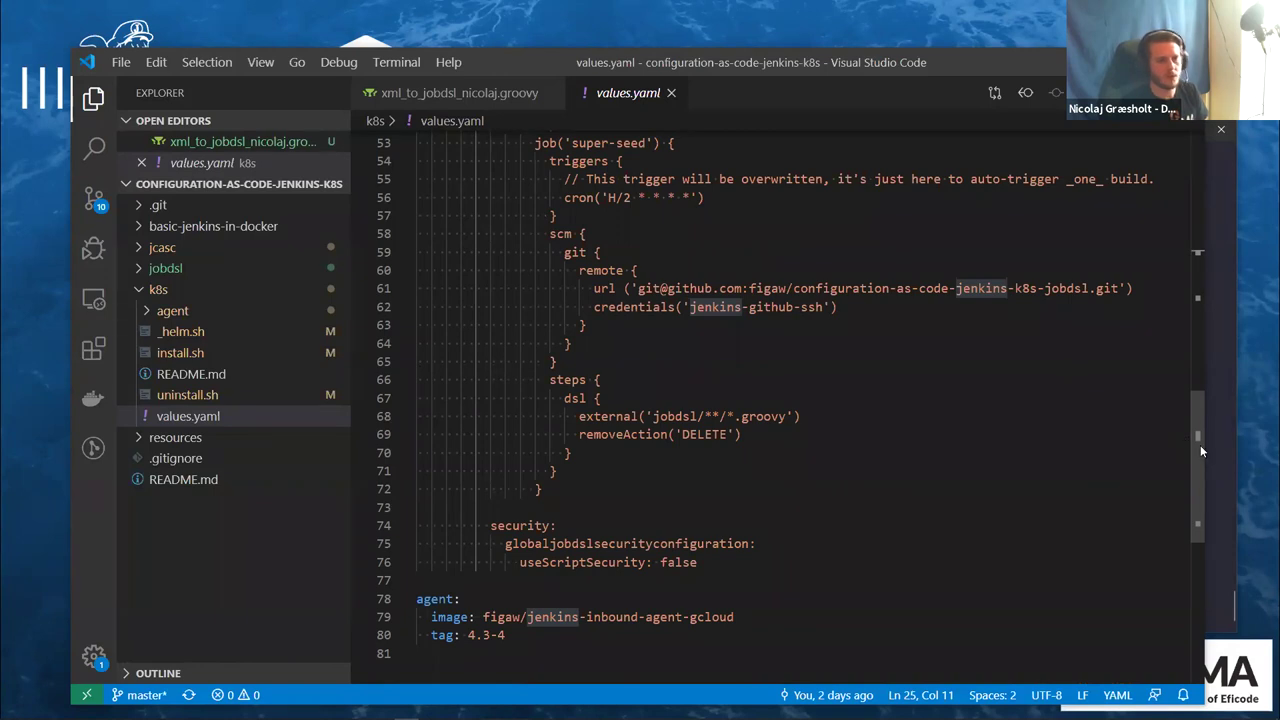
scroll(1200, 445, "up", 3)
left_click_drag(578, 356, 549, 300)
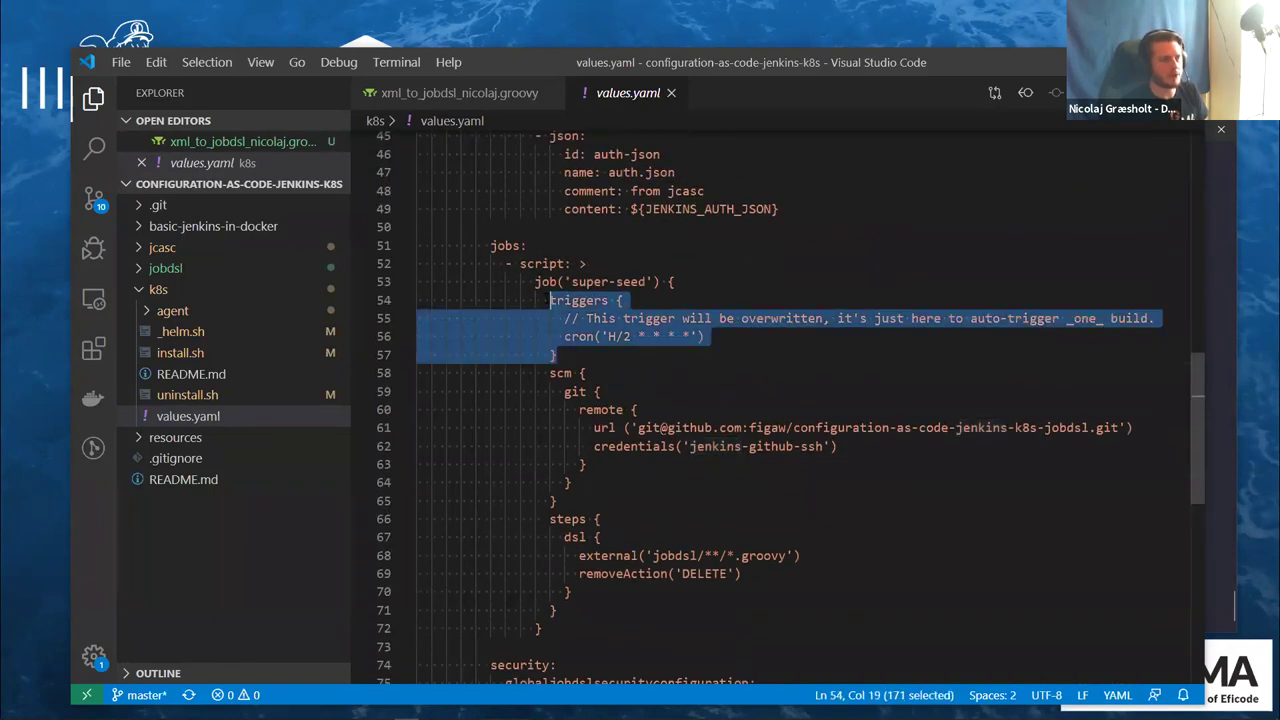
left_click(625, 349)
left_click_drag(586, 318, 1140, 318)
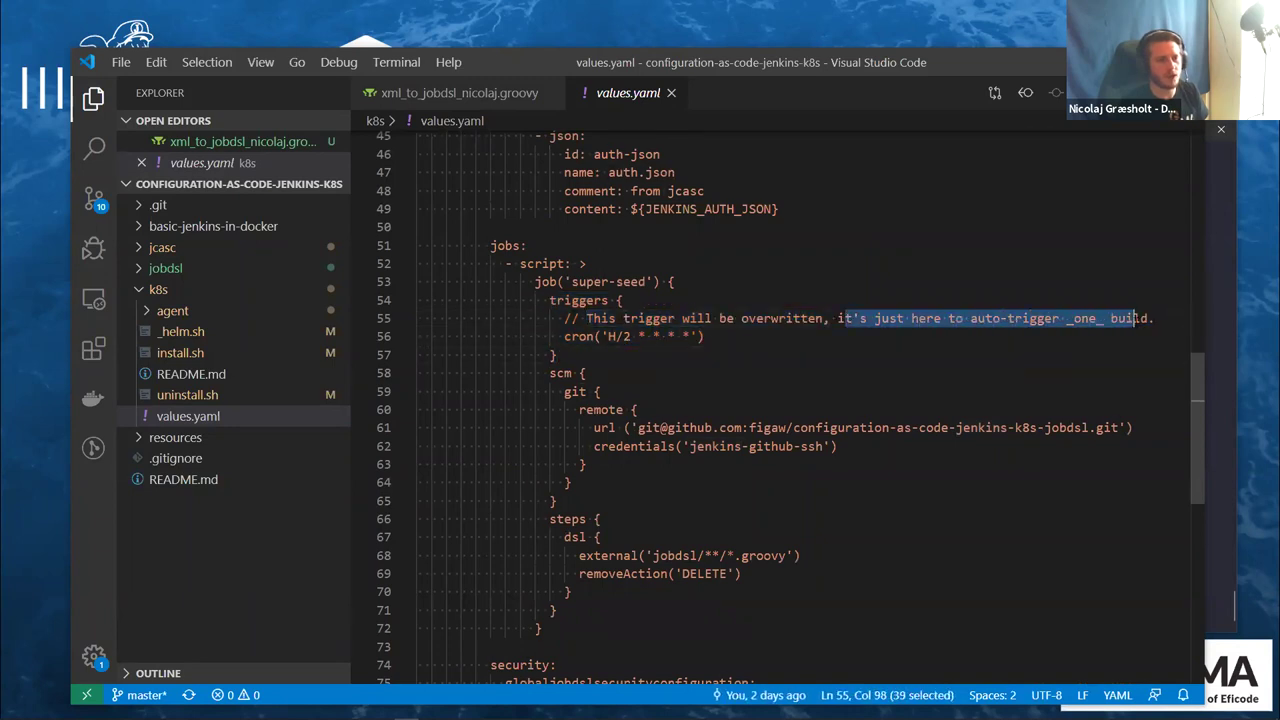
left_click_drag(1194, 392, 1194, 479)
left_click_drag(535, 470, 524, 403)
left_click(524, 403)
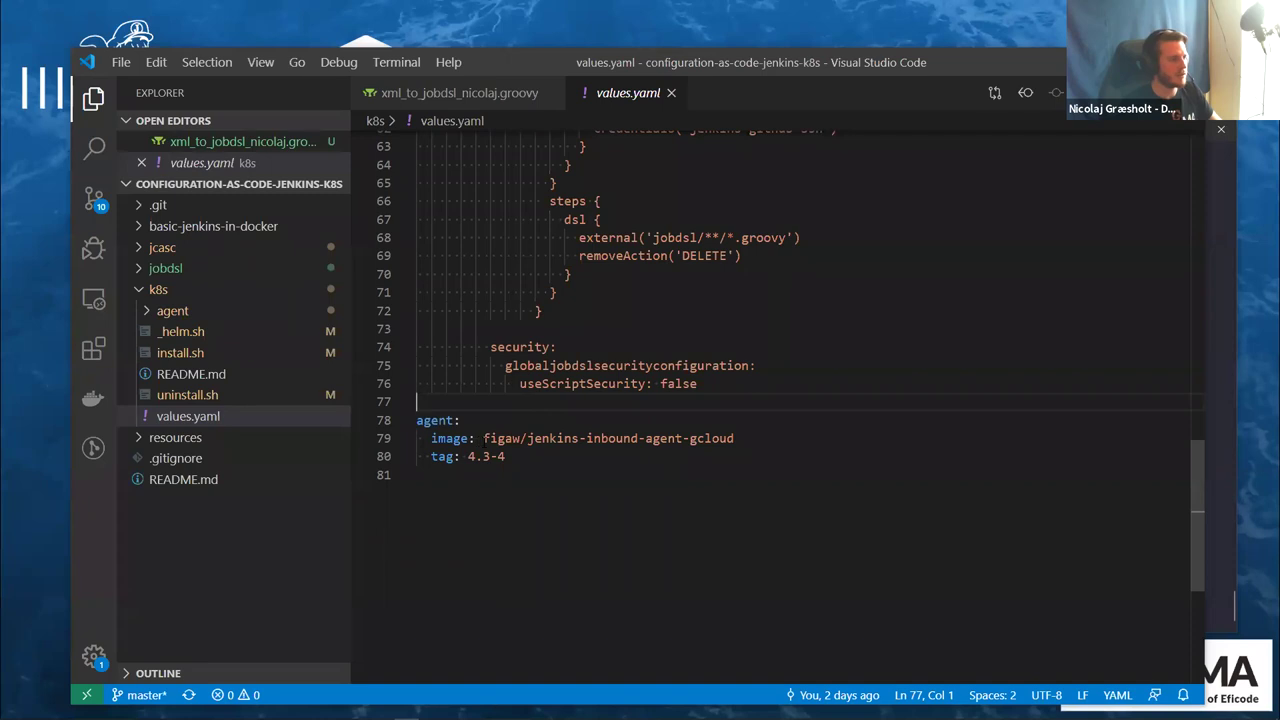
- Run ls and ./install.sh to create both secrets and deploy the jenkins release at revision 1
key("alt+Tab")
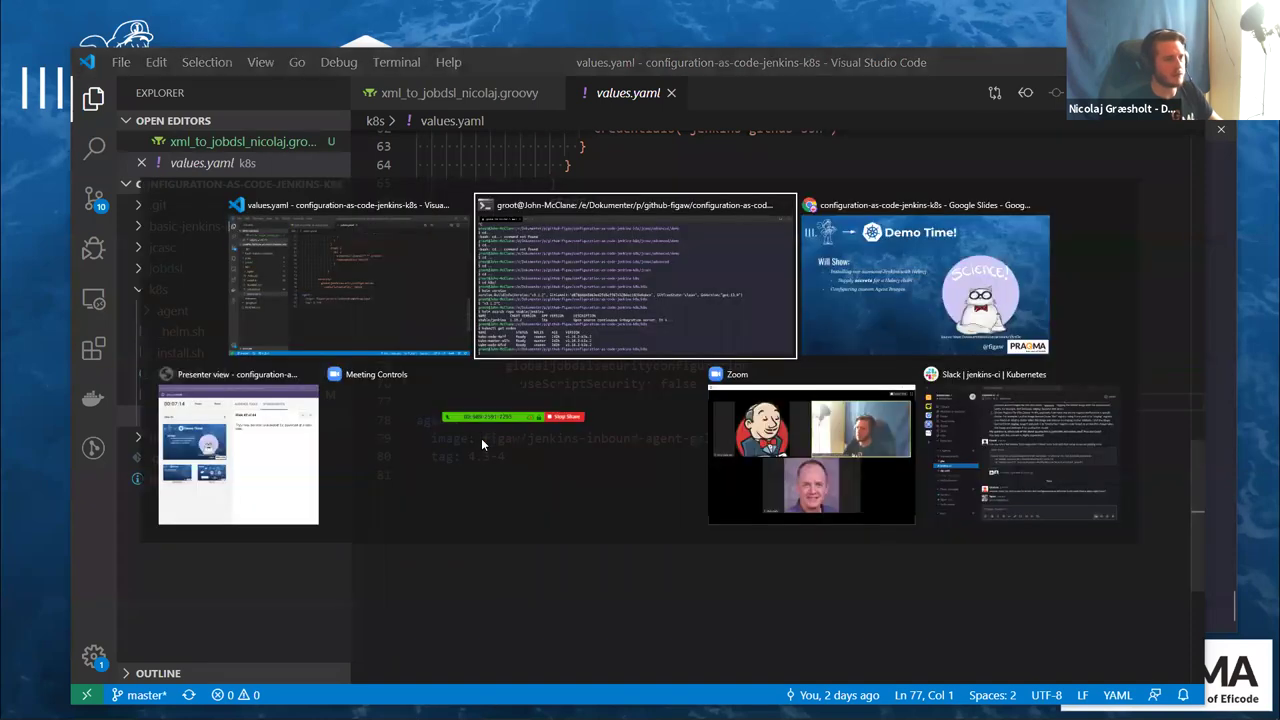
type("ls")
key("Return")
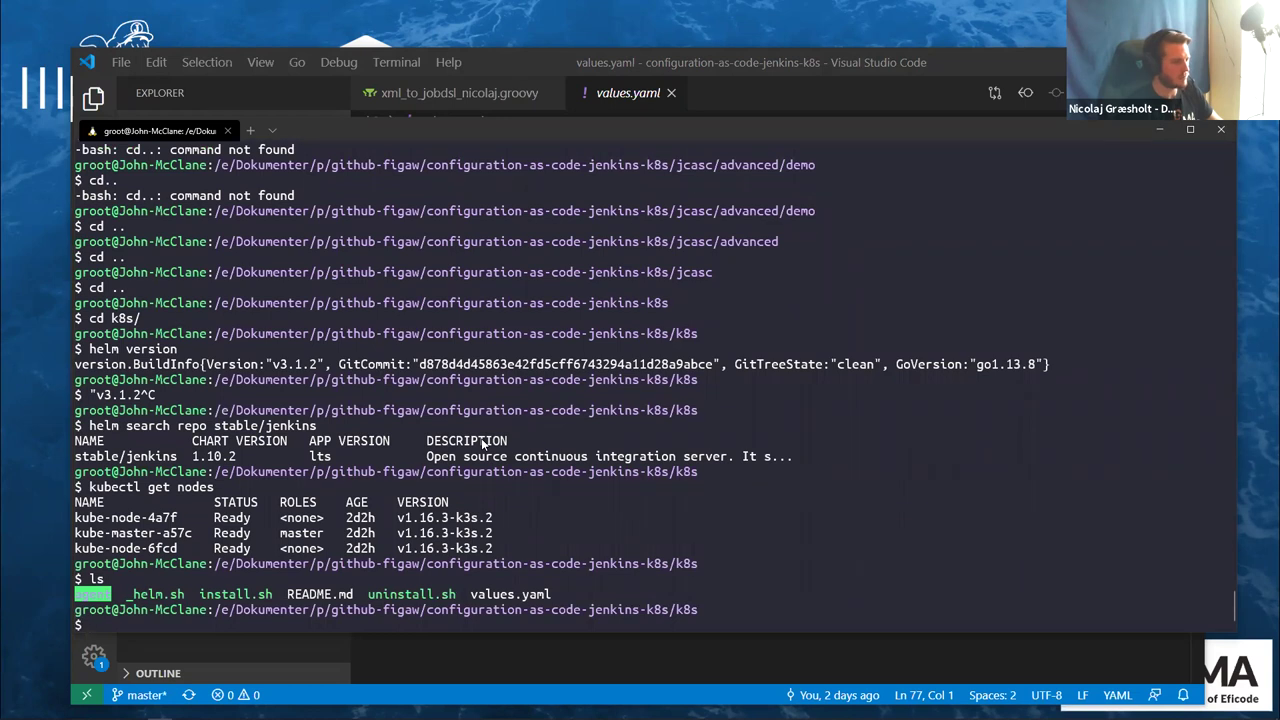
type("./install.sh")
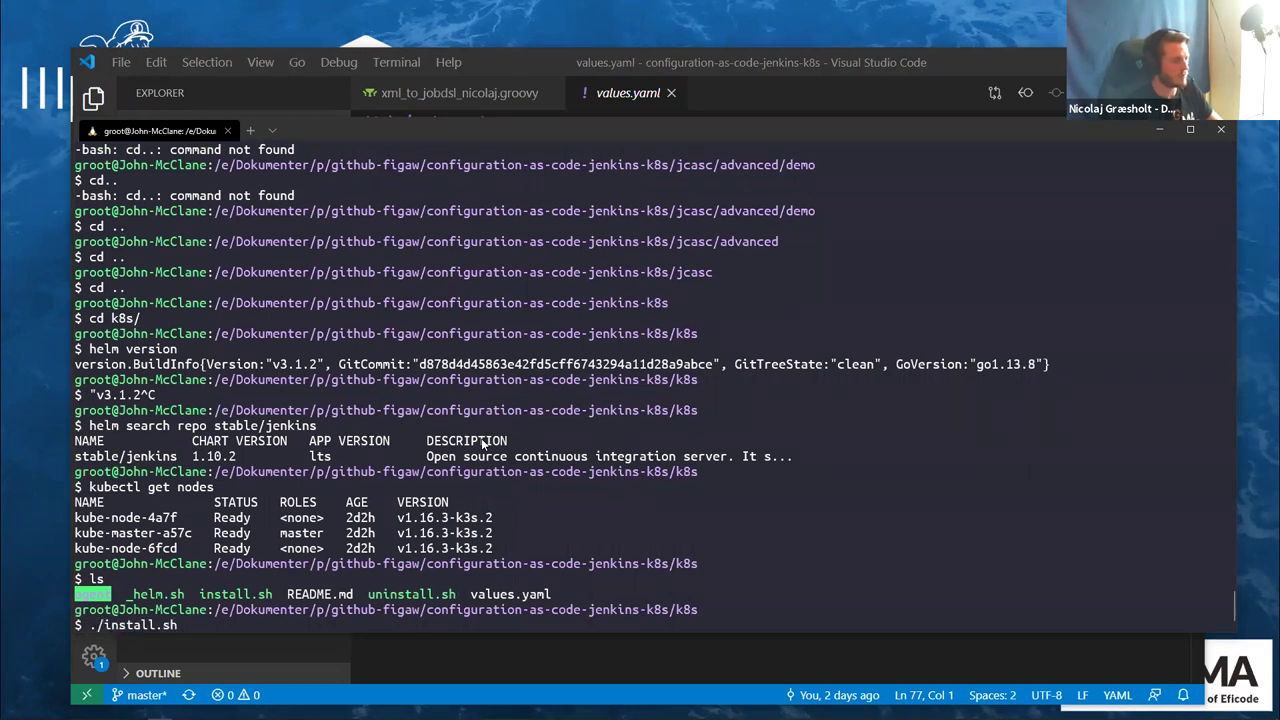
key("Return")
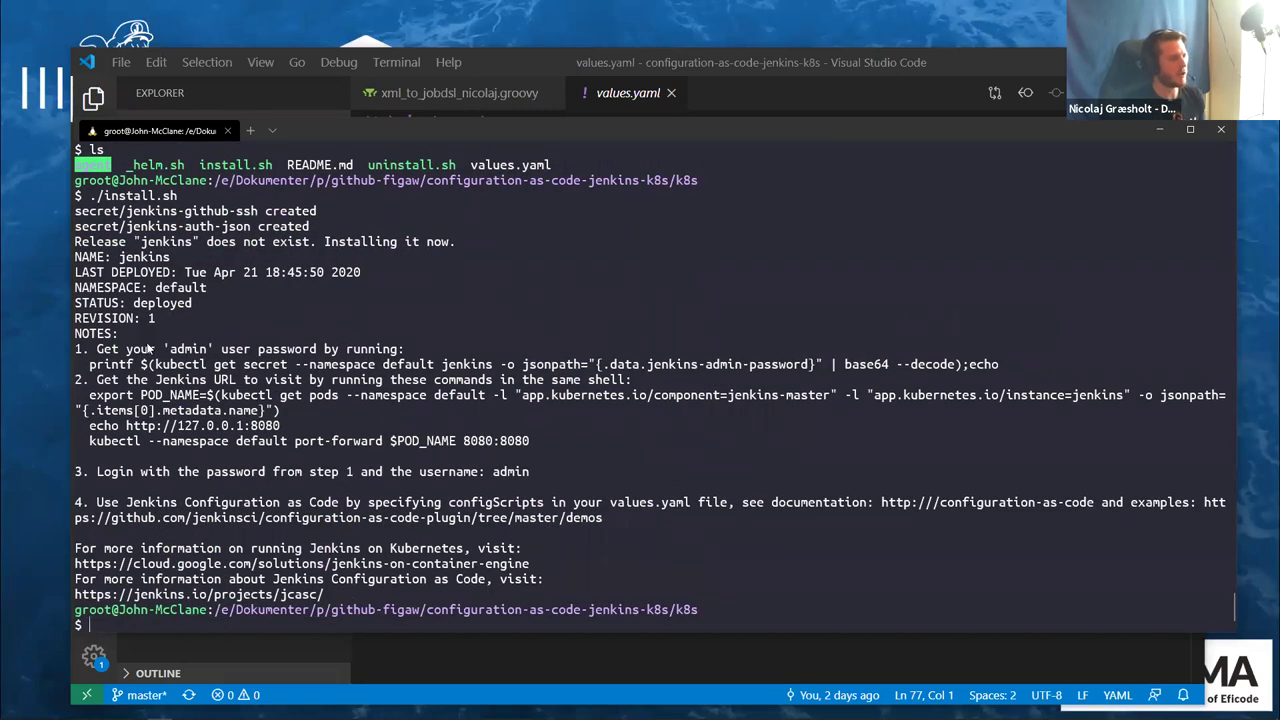
- Copy the admin-password retrieval command from the post-install notes onto the prompt
left_click_drag(97, 348, 232, 460)
key("ctrl+c")
triple_click(150, 366)
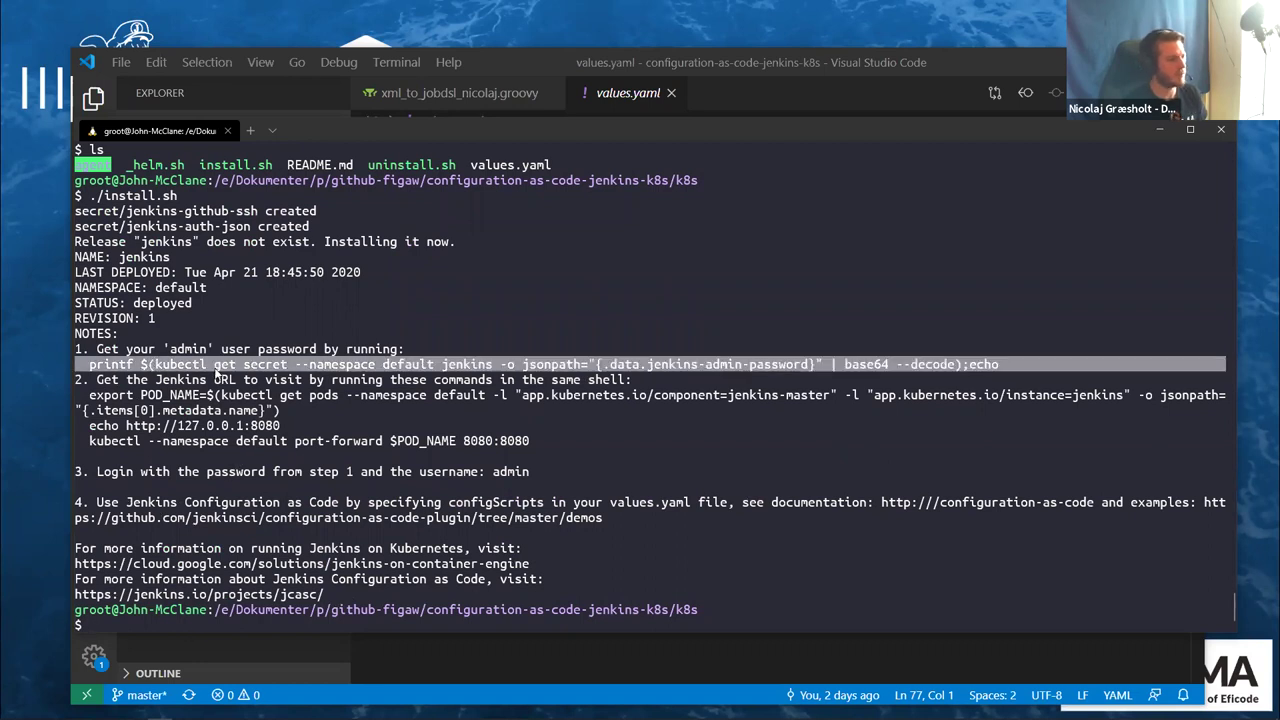
key("ctrl+c")
key("ctrl+v")
- Print the Jenkins admin password and run the POD_NAME export, which hits a template error
key("Return")
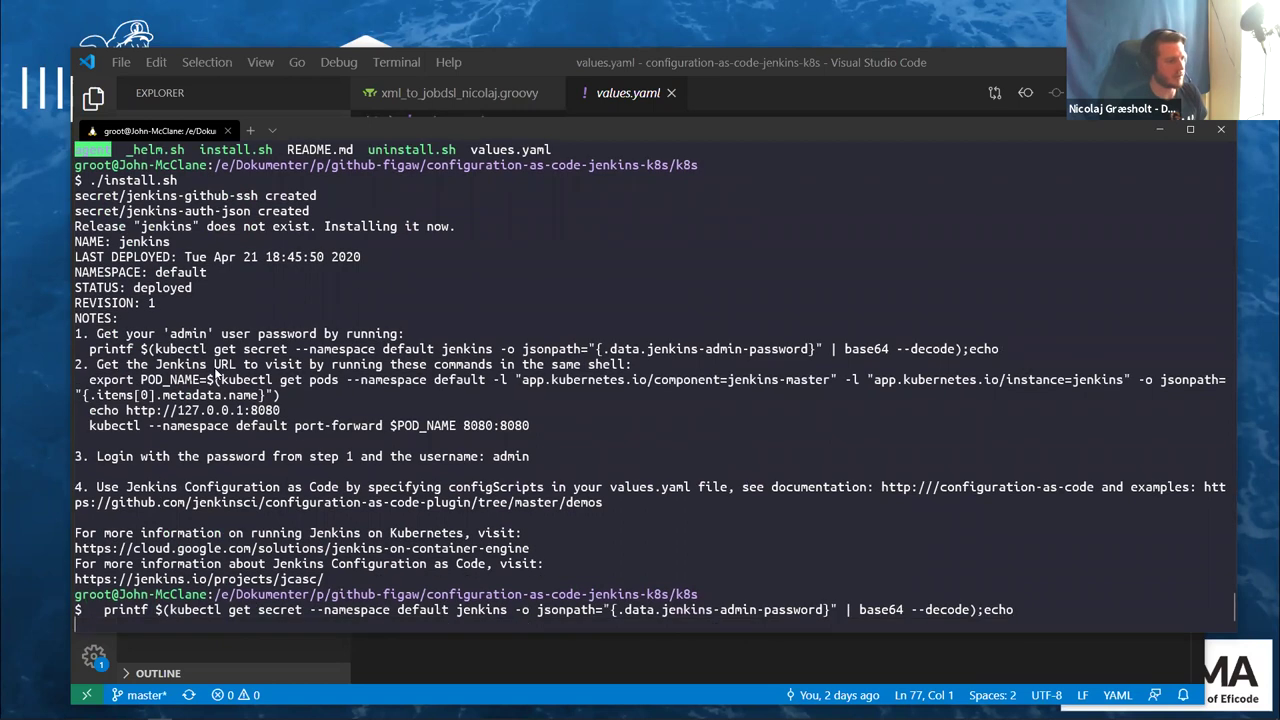
left_click_drag(89, 349, 281, 364)
key("ctrl+c")
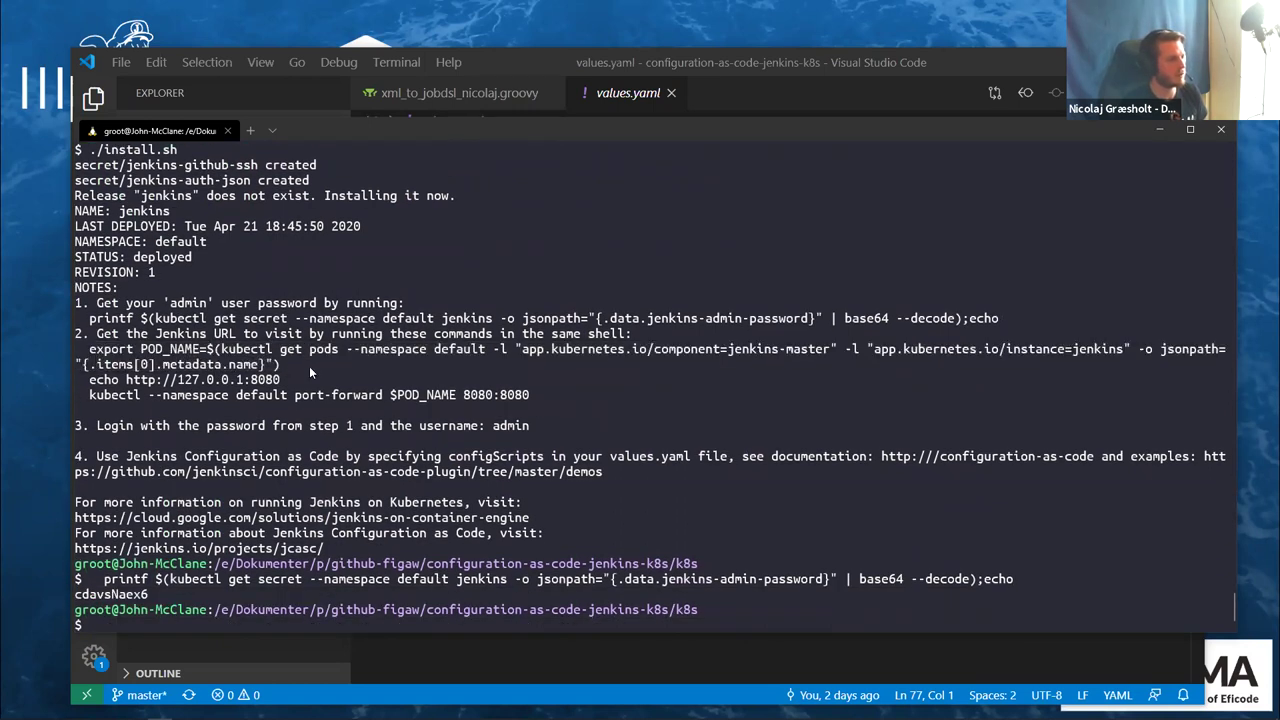
key("ctrl+v")
key("Return")
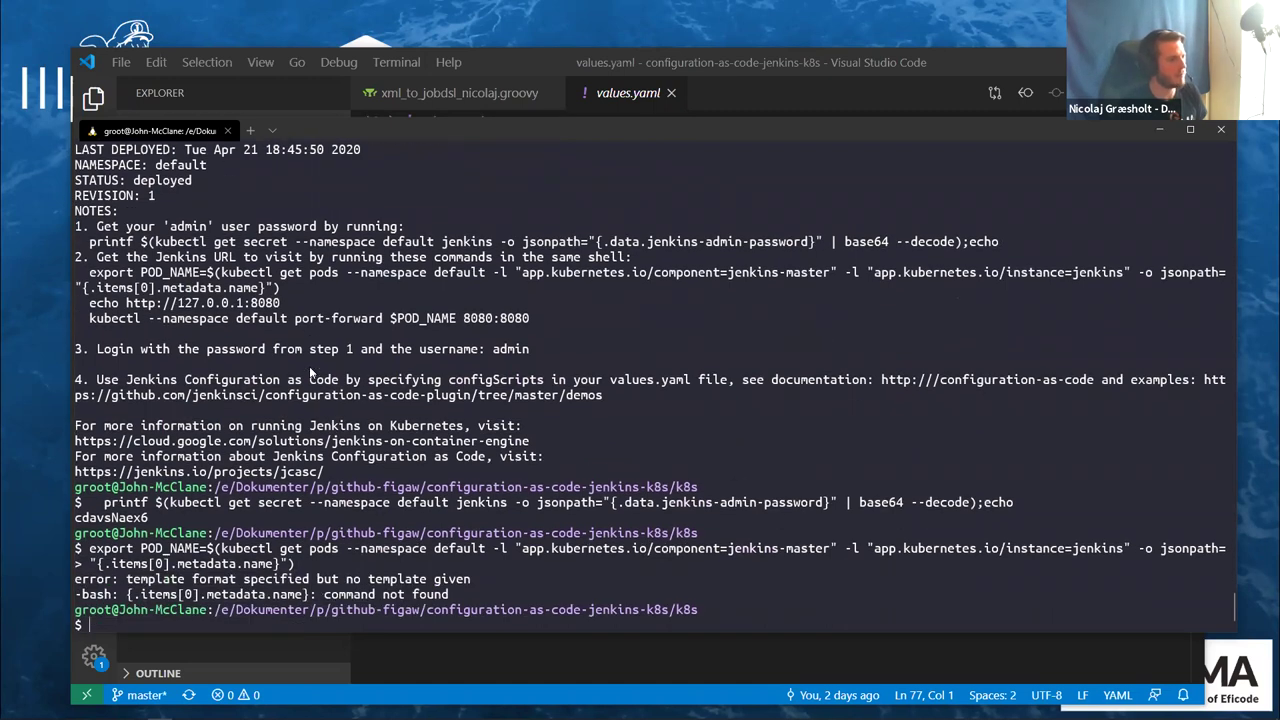
- Run the kubectl port-forward 8080:8080 command, which fails, and maximize the terminal
left_click_drag(86, 318, 558, 319)
key("ctrl+c")
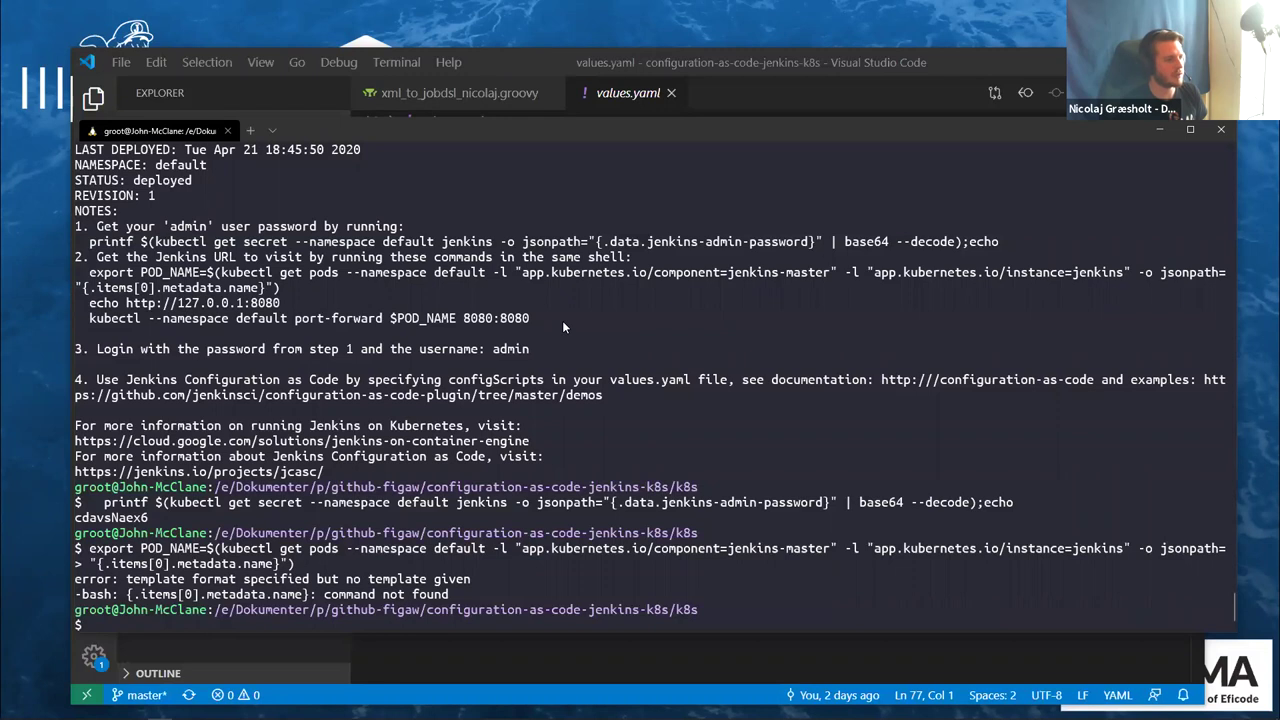
key("ctrl+v")
key("Return")
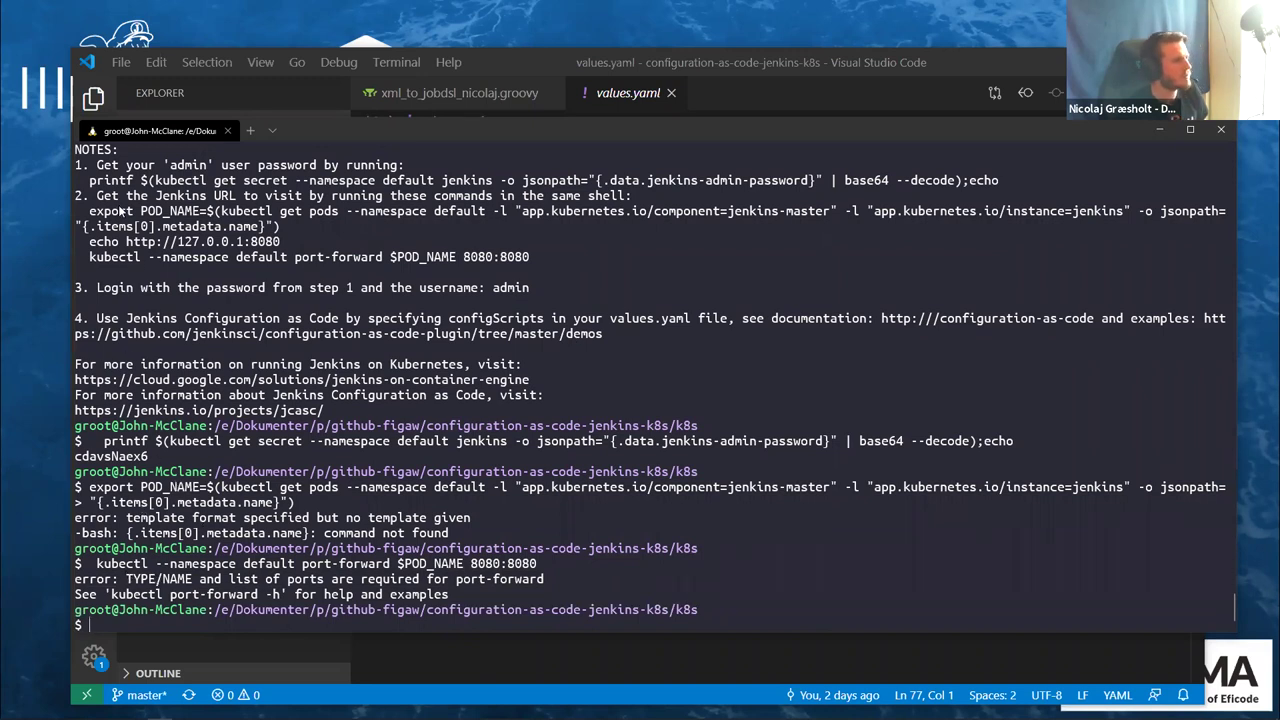
double_click(460, 123)
left_click_drag(14, 96, 100, 110)
- Rerun the corrected POD_NAME export and port-forward local port 8080 to the Jenkins pod
right_click(100, 110)
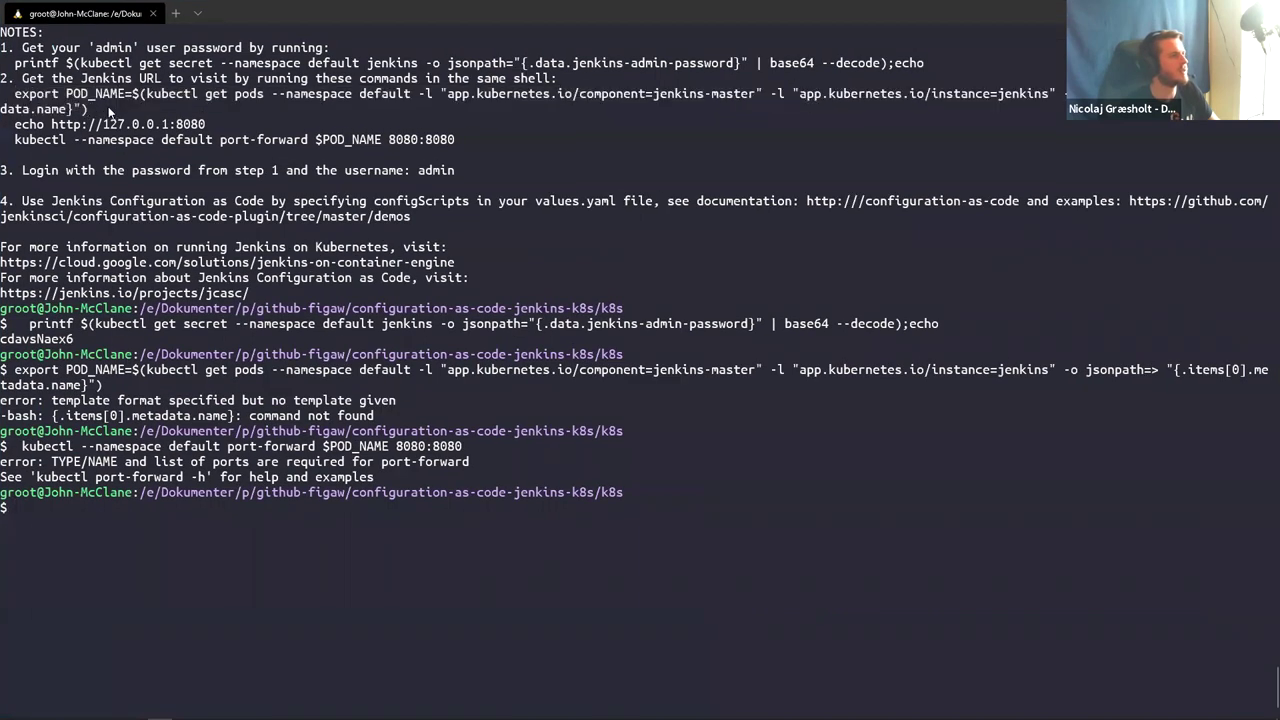
right_click(110, 112)
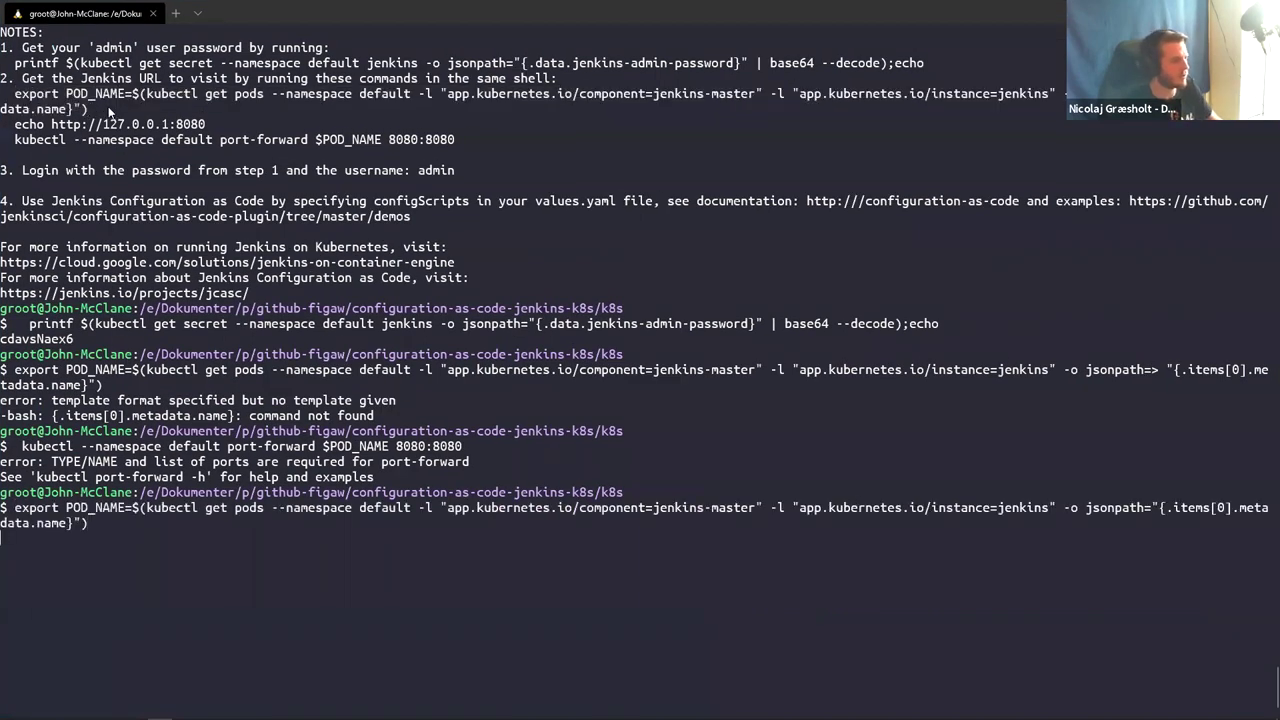
left_click_drag(18, 143, 453, 135)
right_click(500, 139)
right_click(498, 138)
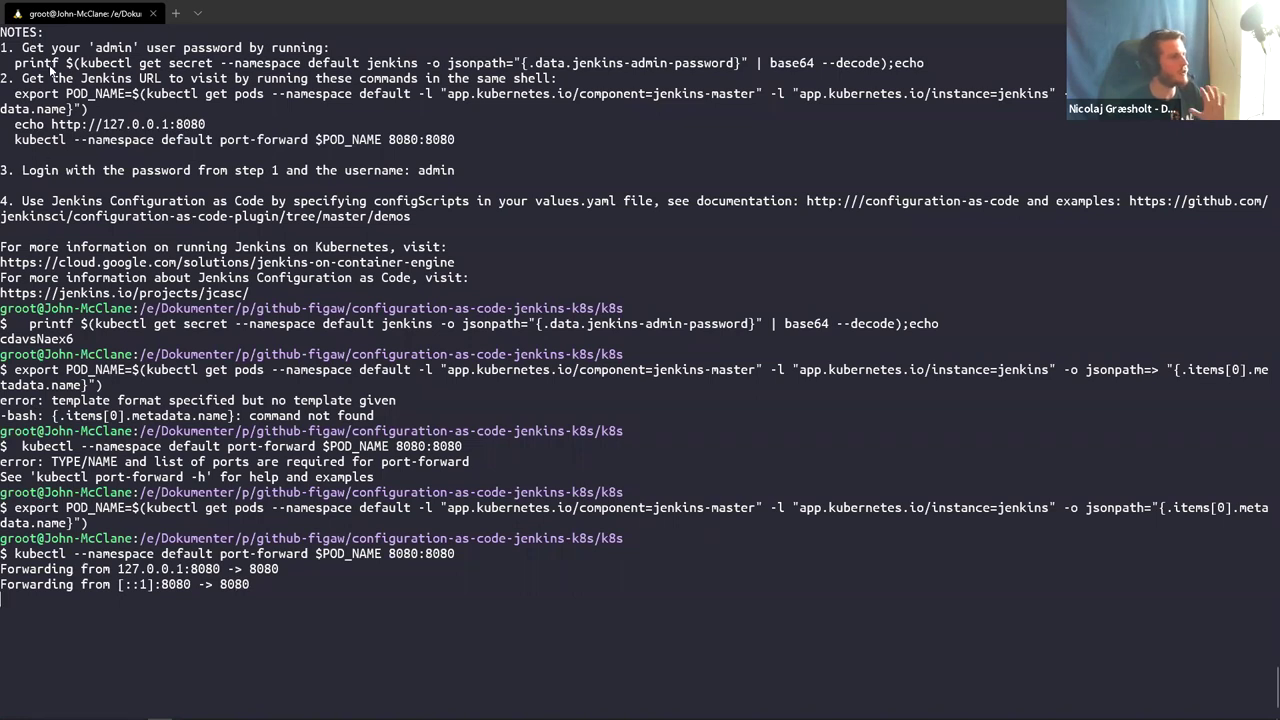
- Copy the printed admin password and bring up the Demo Time slide
double_click(40, 340)
right_click(90, 340)
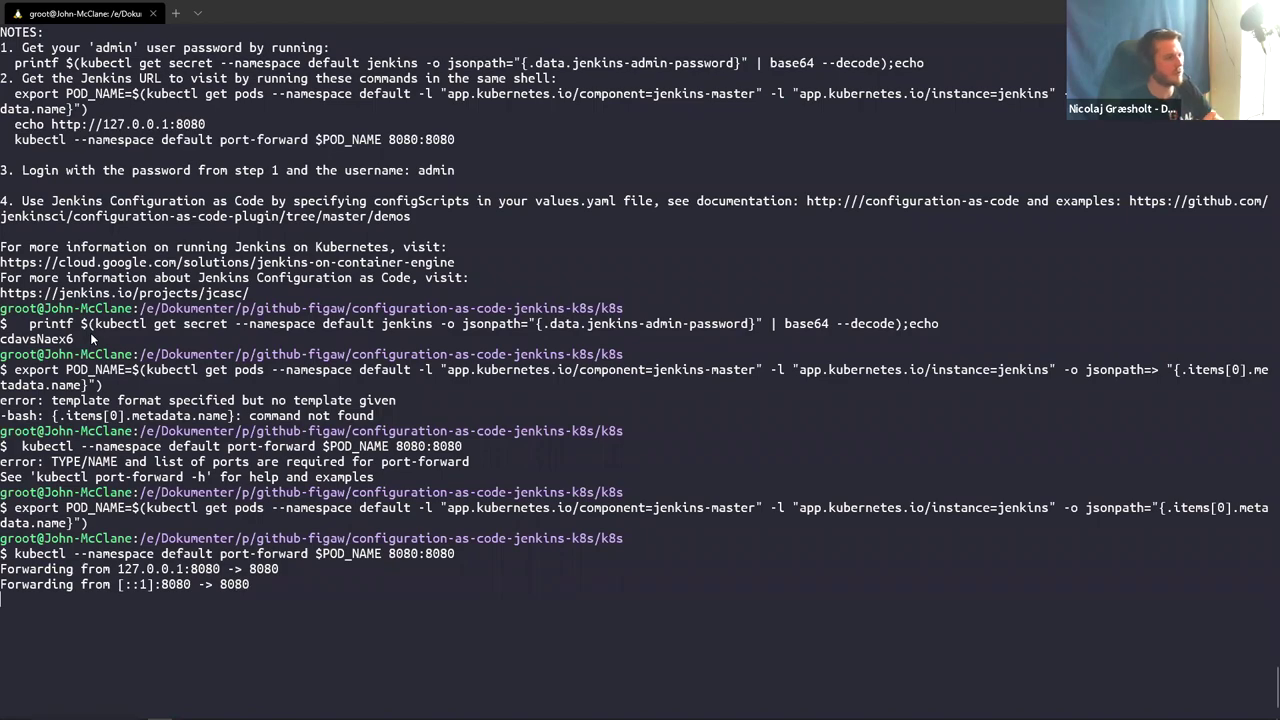
key("alt+Tab")
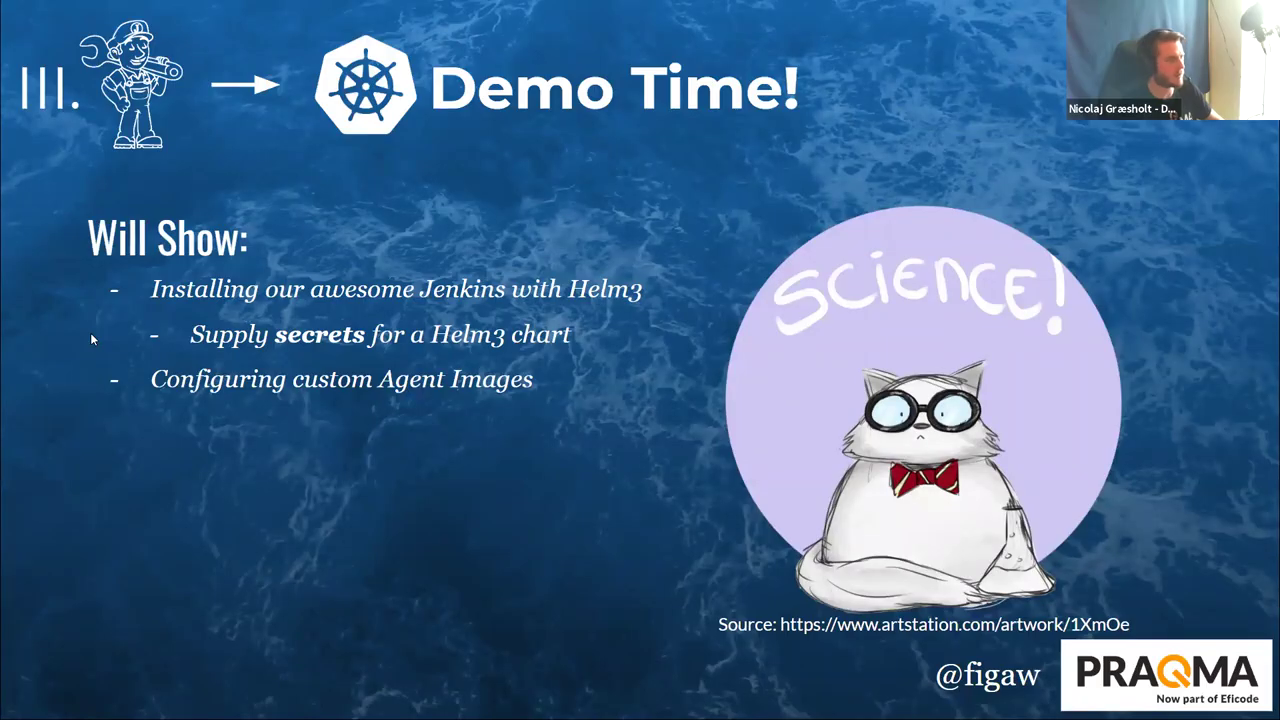
- Load localhost:8080 and sign in to Jenkins with the saved credentials, then reload the dashboard
key("alt+Tab")
type("loc")
key("Return")
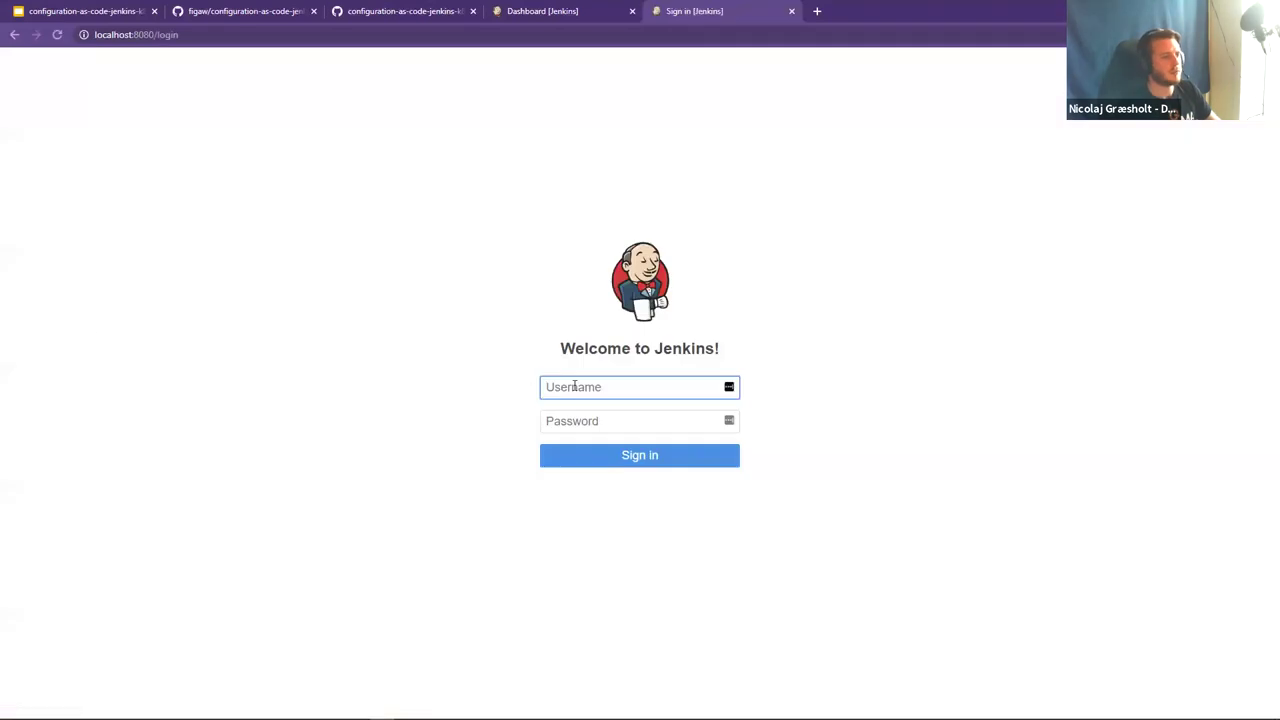
left_click(574, 386)
left_click(560, 420)
left_click(606, 459)
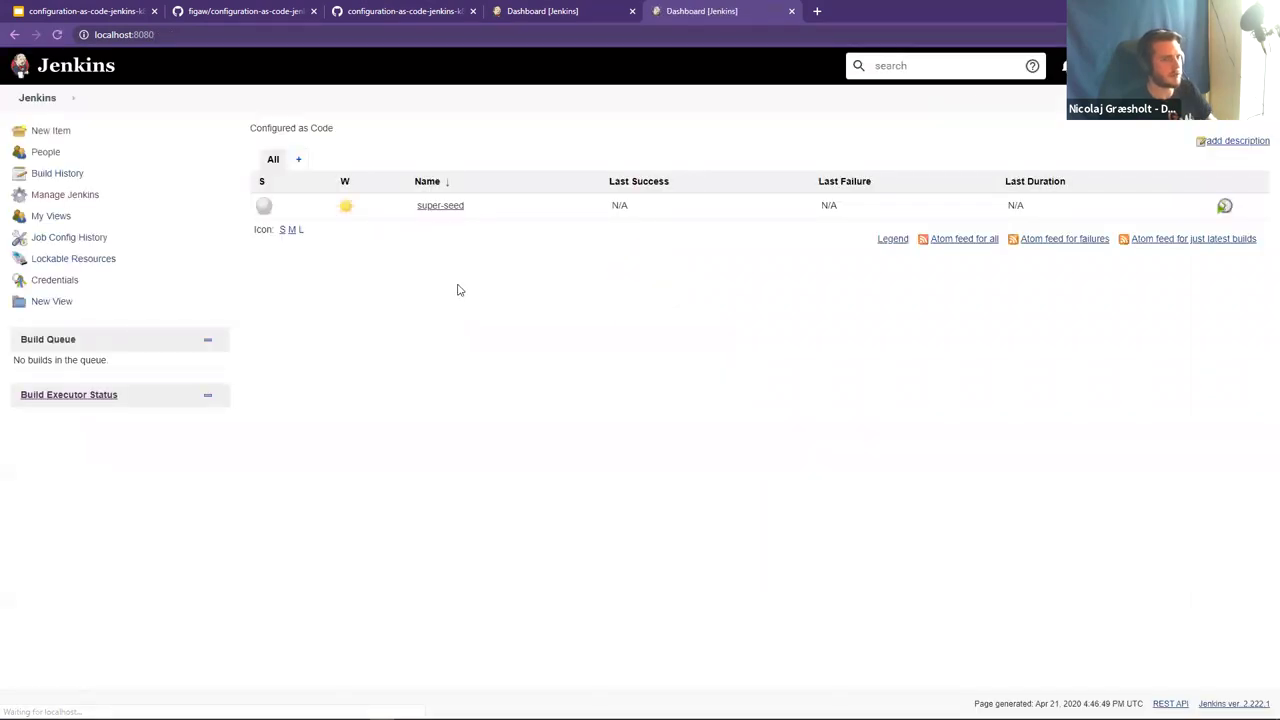
right_click(513, 283)
left_click(584, 316)
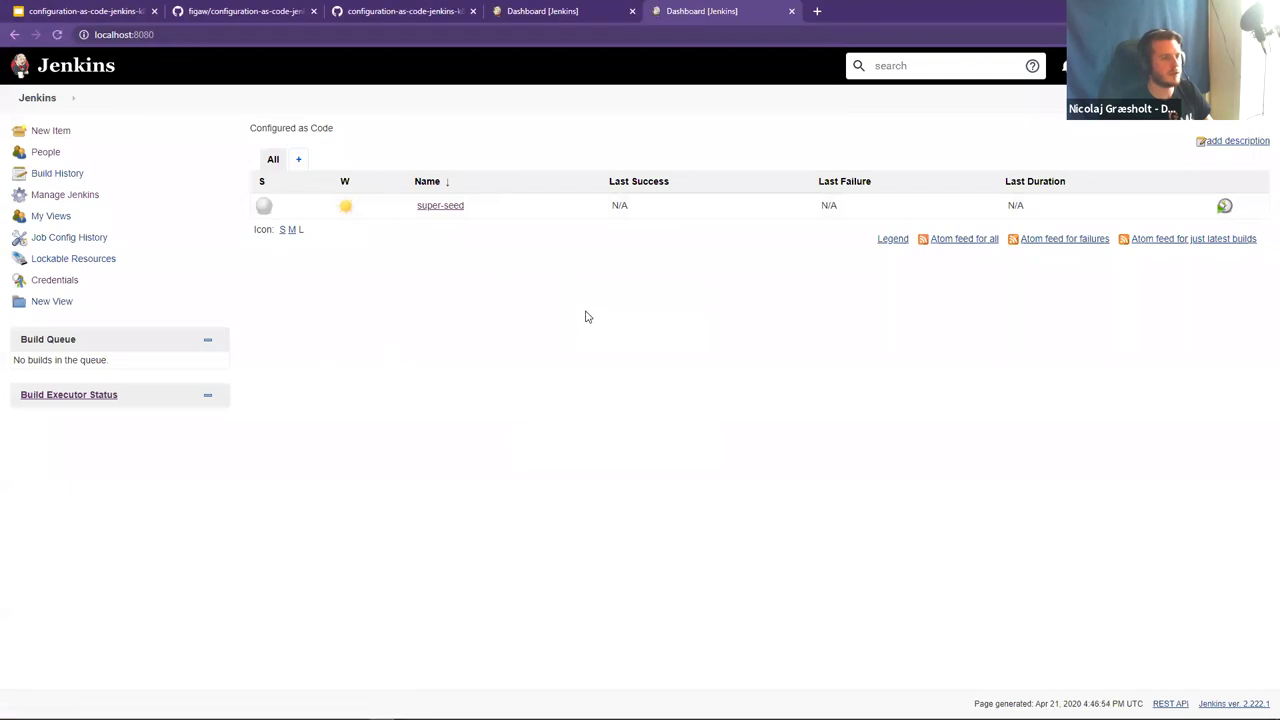
- Open the super-seed job's Configure page in a separate tab
middle_click(440, 213)
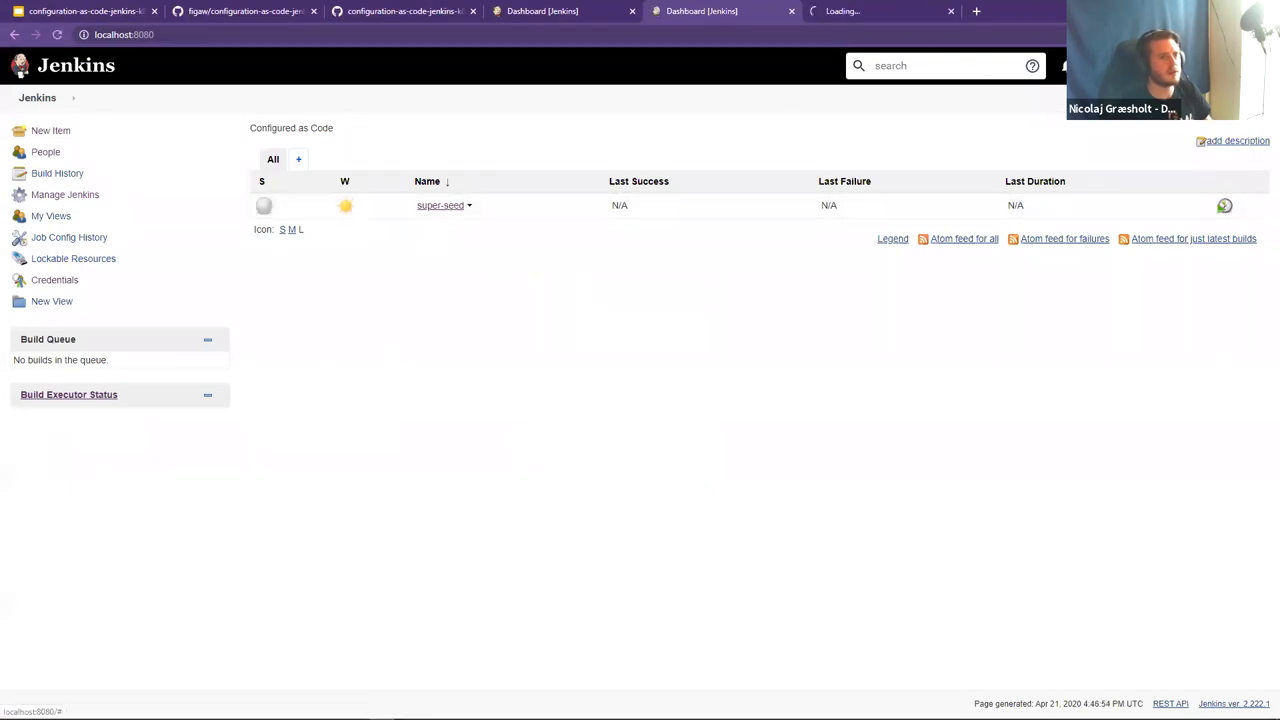
left_click(858, 14)
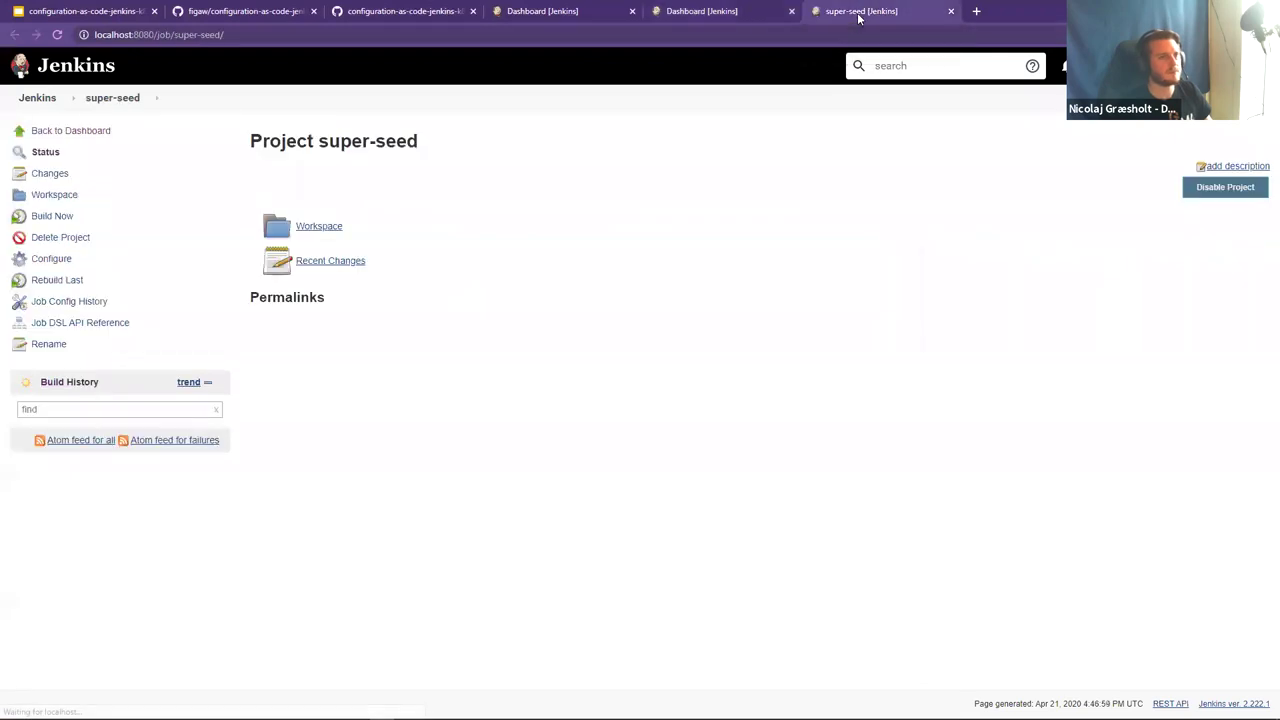
left_click(57, 262)
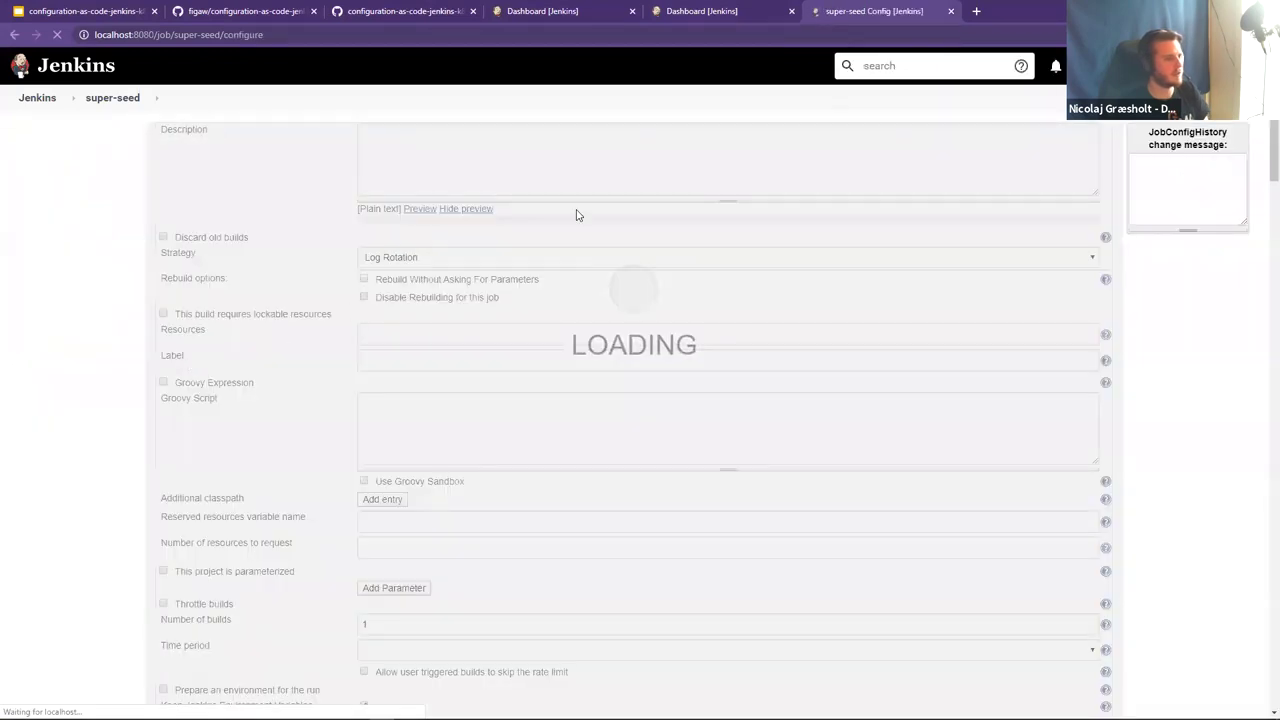
left_click(731, 15)
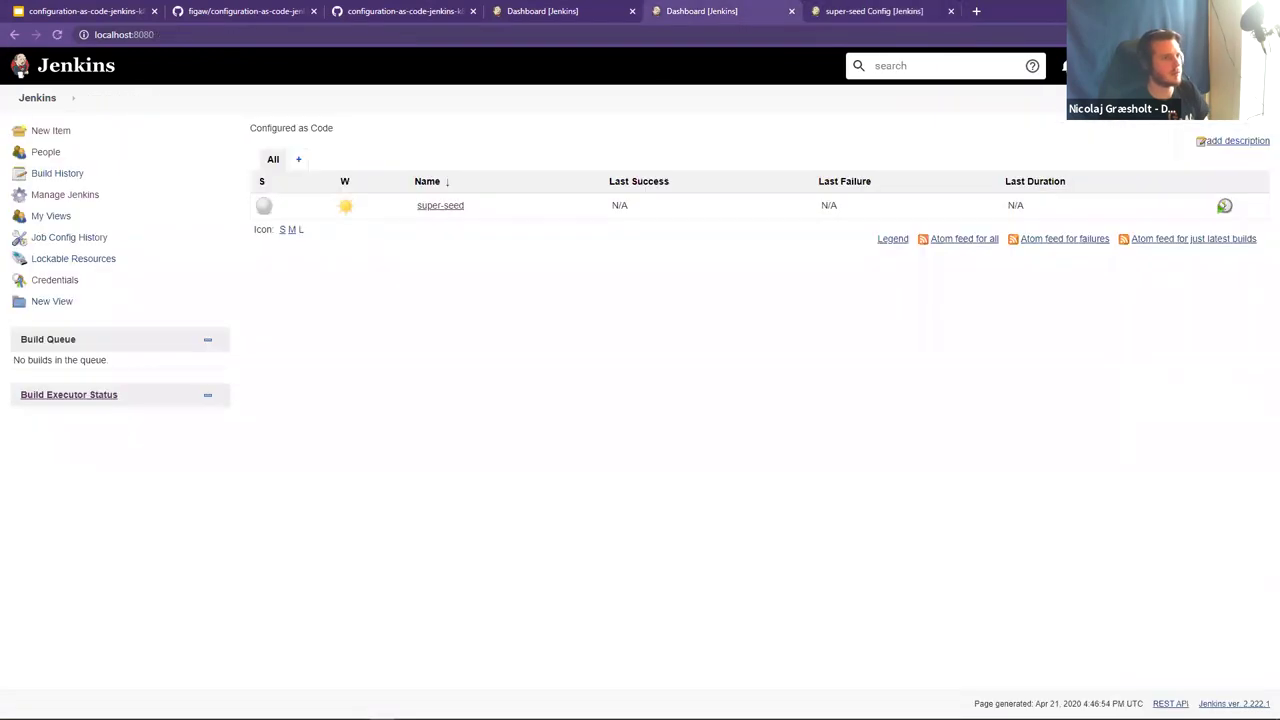
- Review super-seed's Build Triggers schedule, then reload the dashboard to see its queued build
left_click(849, 15)
scroll(250, 377, "down", 7)
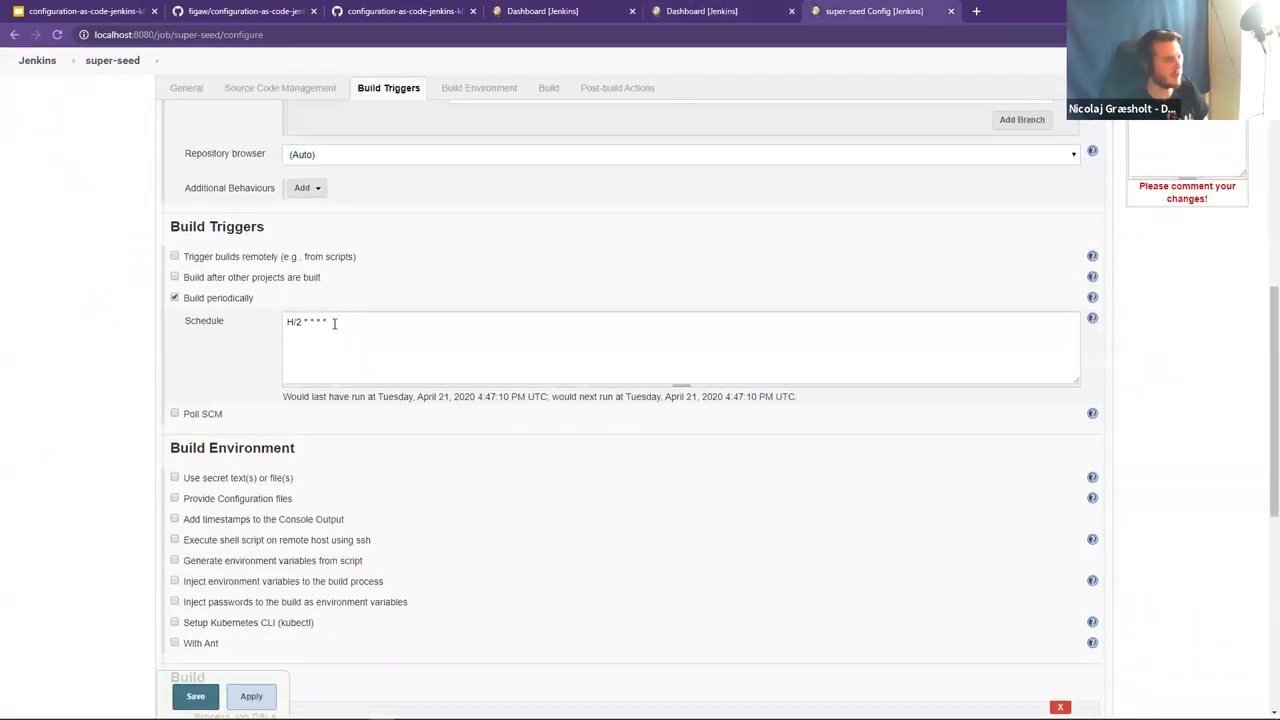
left_click(733, 12)
right_click(472, 263)
left_click(522, 306)
mouse_move(62, 368)
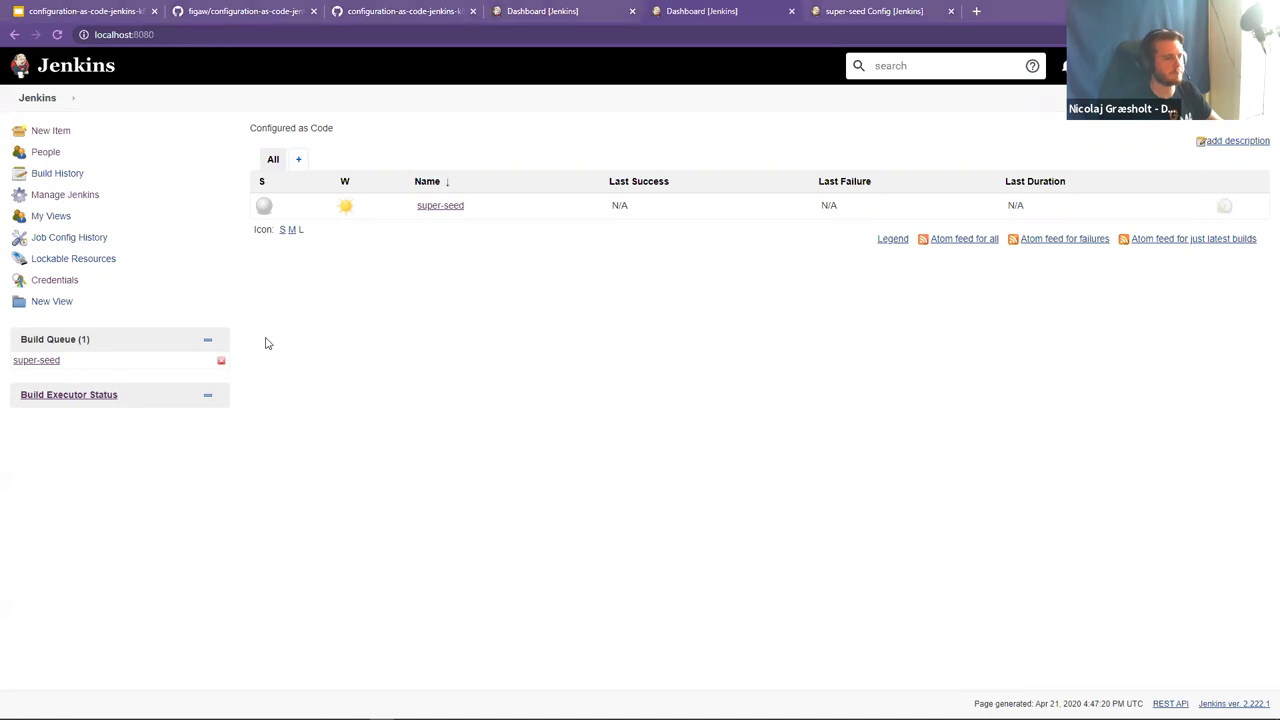
key("alt+Tab")
key("alt+Tab")
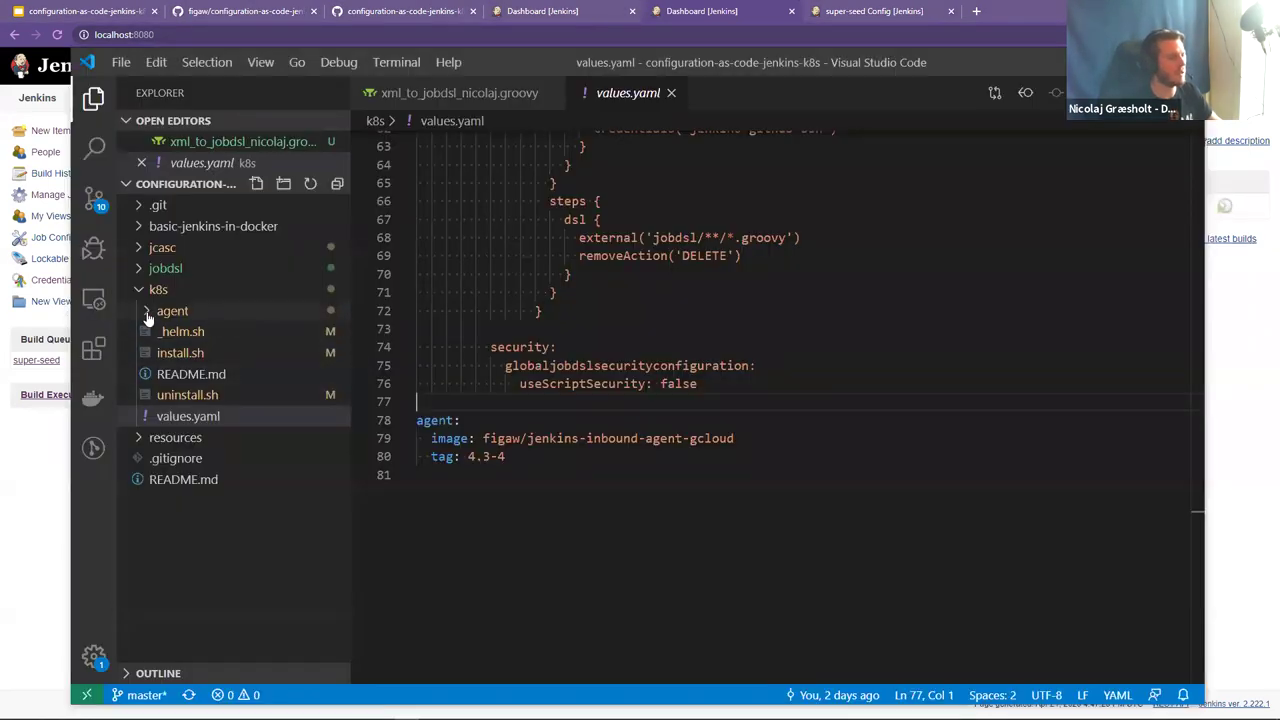
- Open k8s/agent/Dockerfile and highlight the jenkins/inbound-agent base image and Google Cloud SDK install lines
left_click(168, 311)
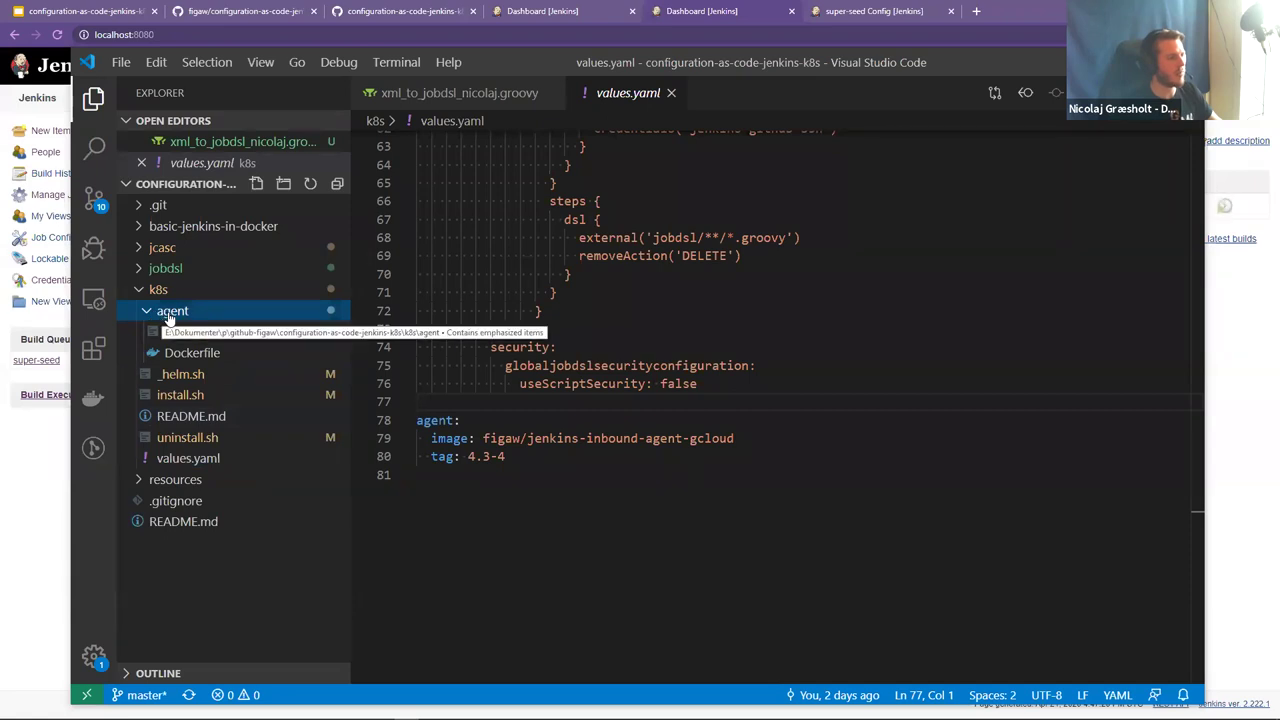
left_click(234, 352)
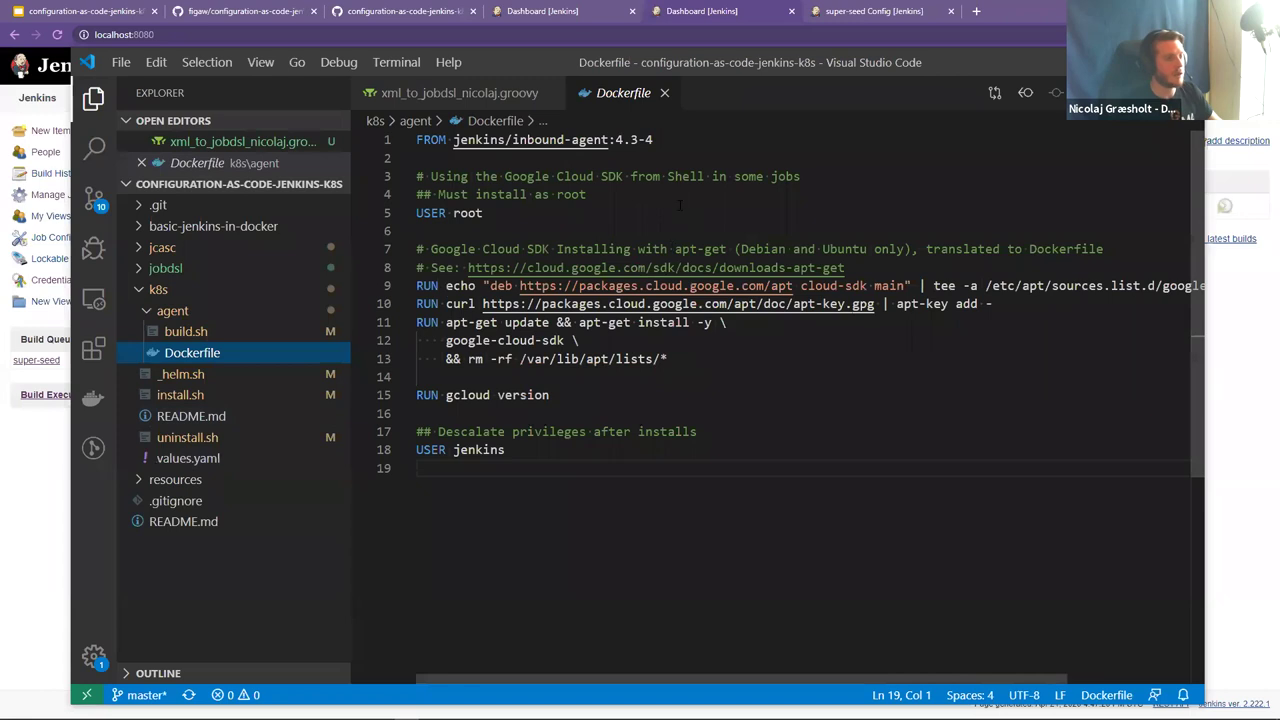
left_click_drag(453, 140, 608, 140)
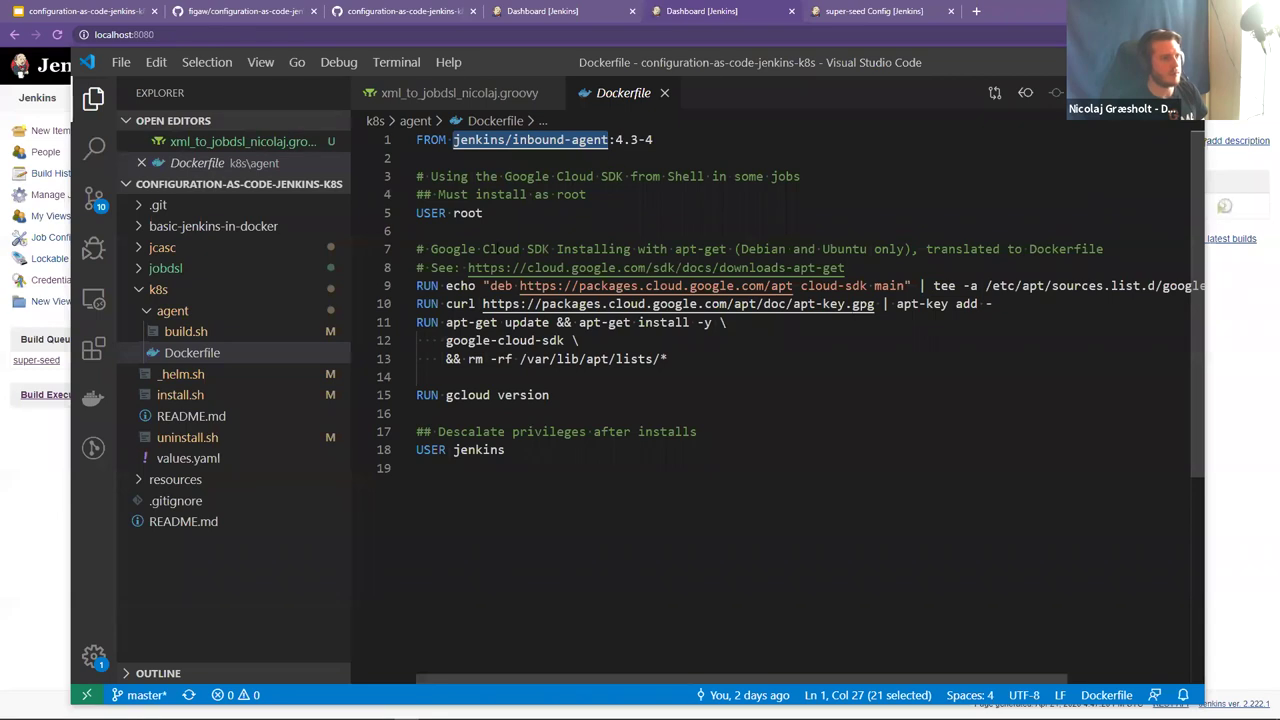
left_click_drag(428, 230, 503, 378)
left_click(500, 378)
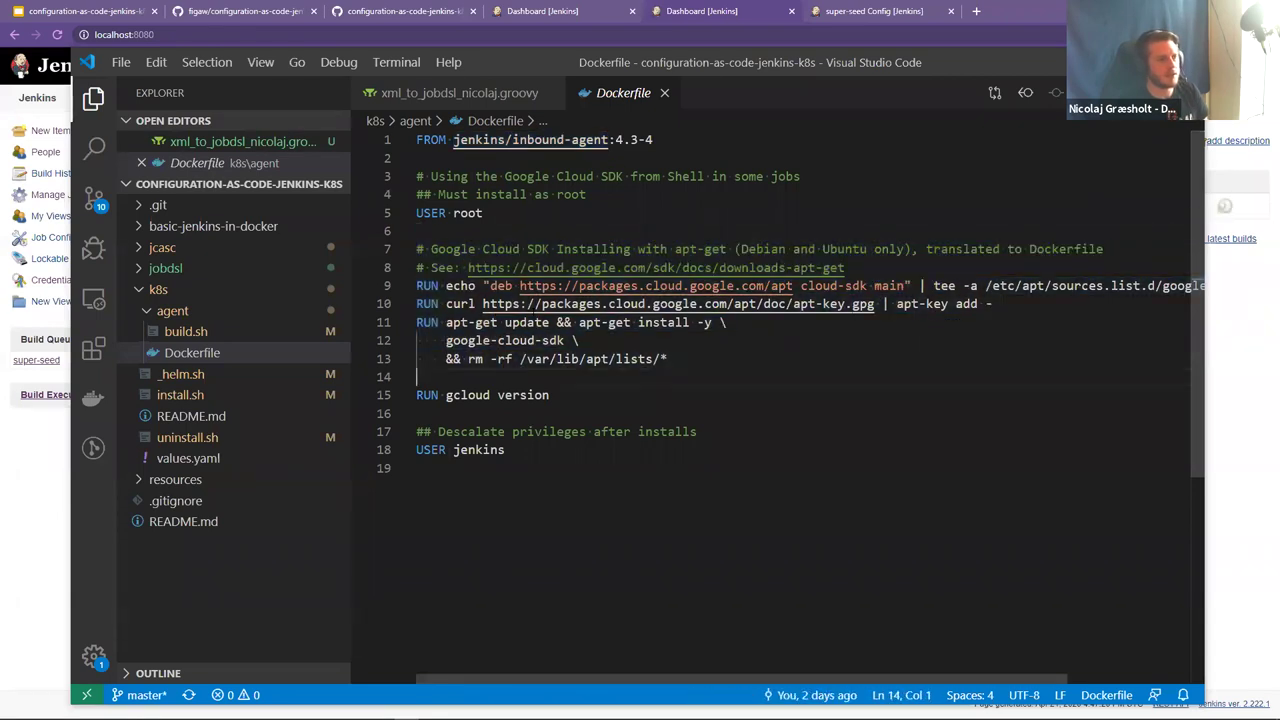
- Point out the Cloud SDK docs link, apt source RUN line and jenkins user switch, then open build.sh
left_click_drag(468, 268, 846, 268)
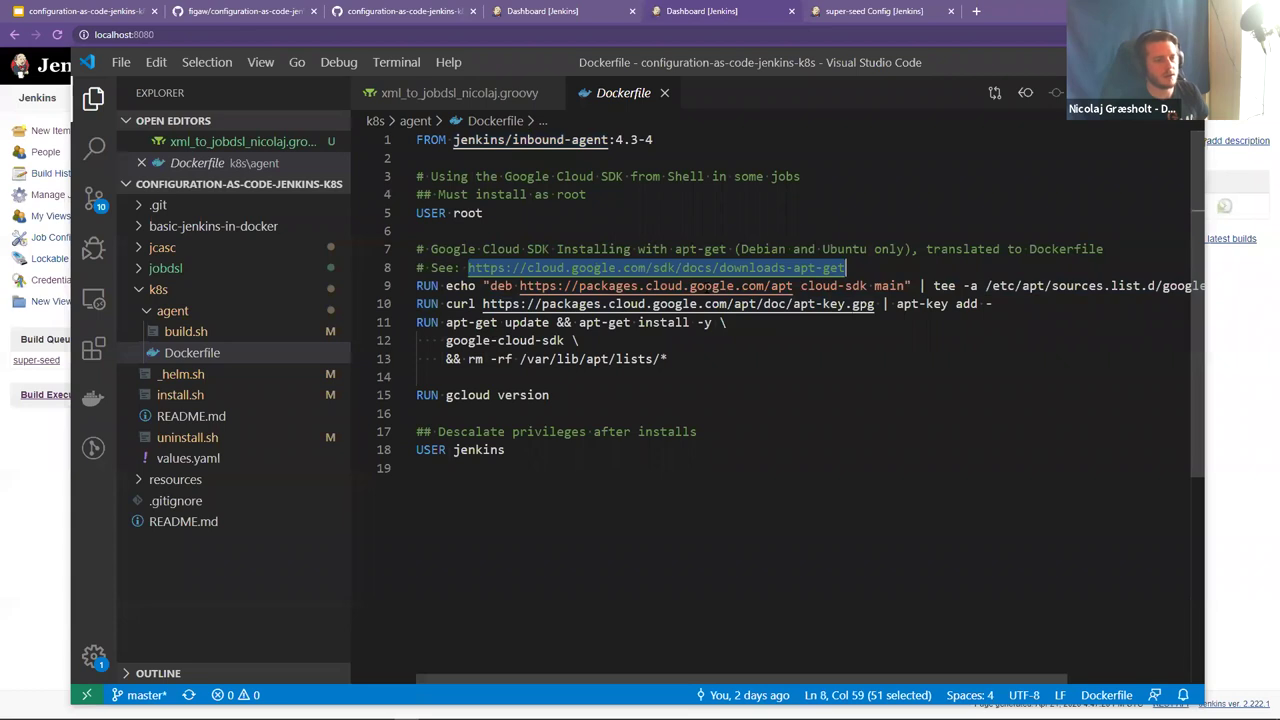
left_click_drag(446, 286, 519, 286)
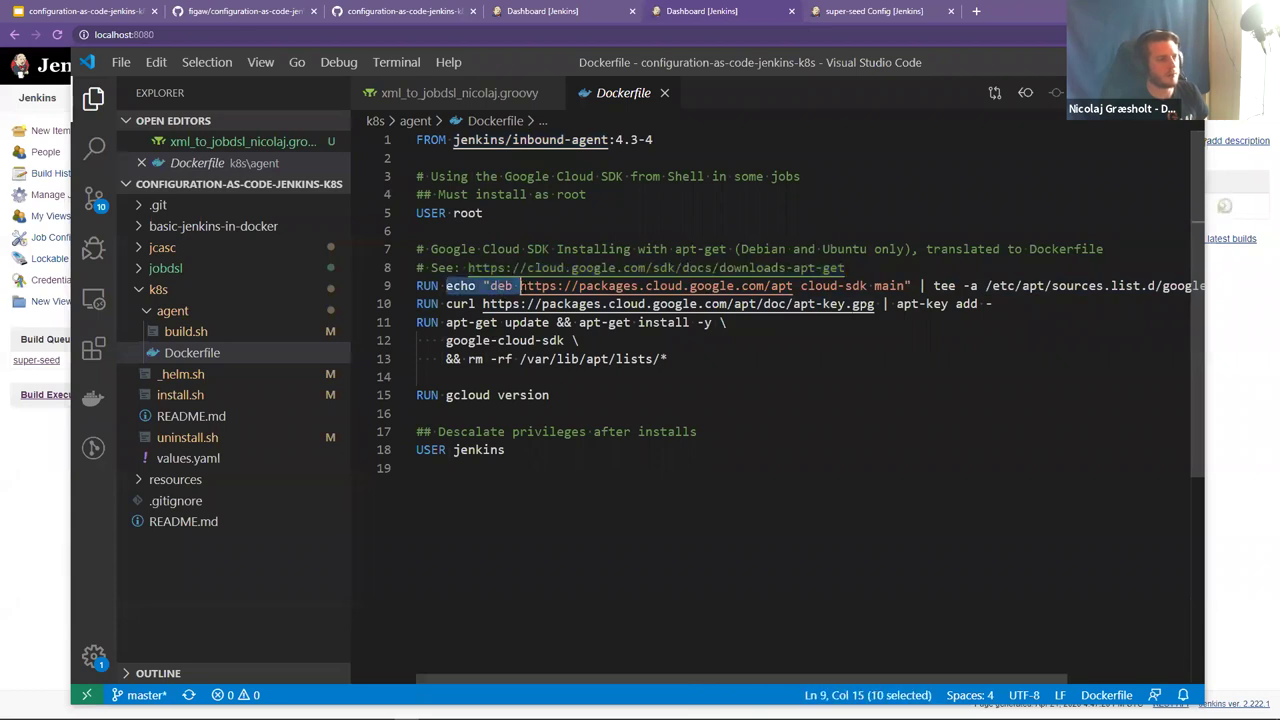
mouse_move(519, 286)
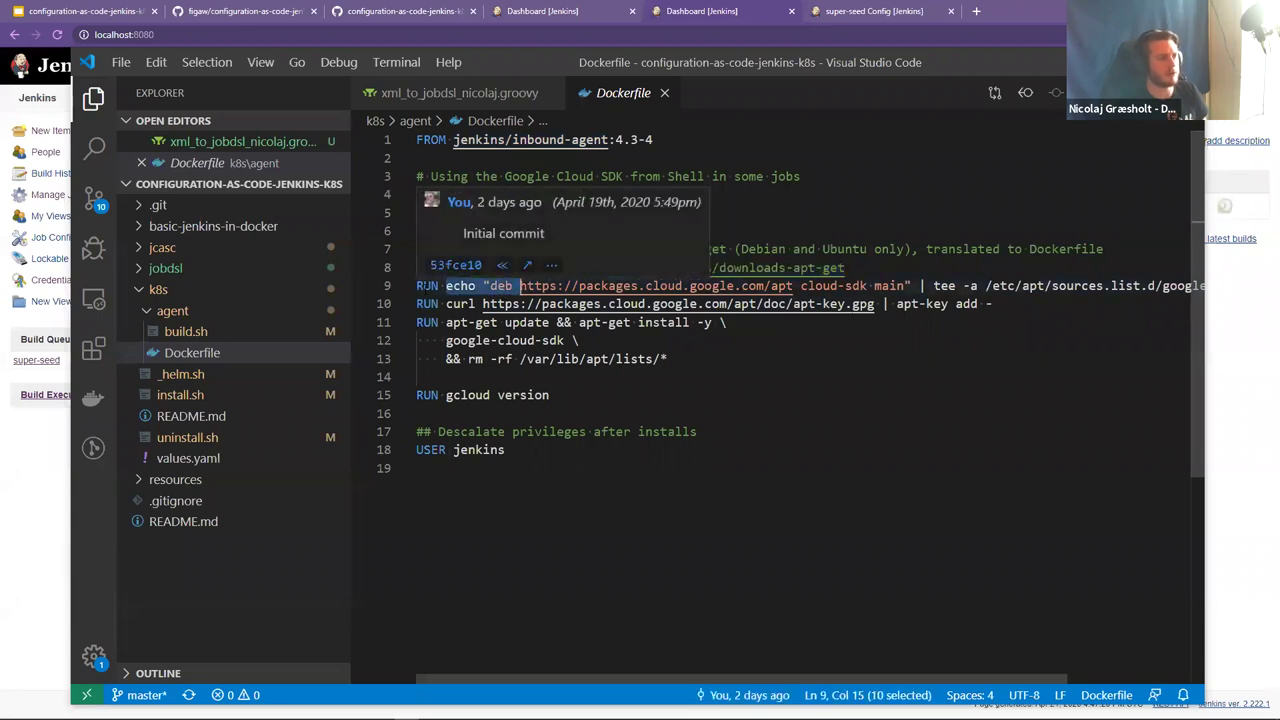
double_click(427, 286)
key("shift+Left")
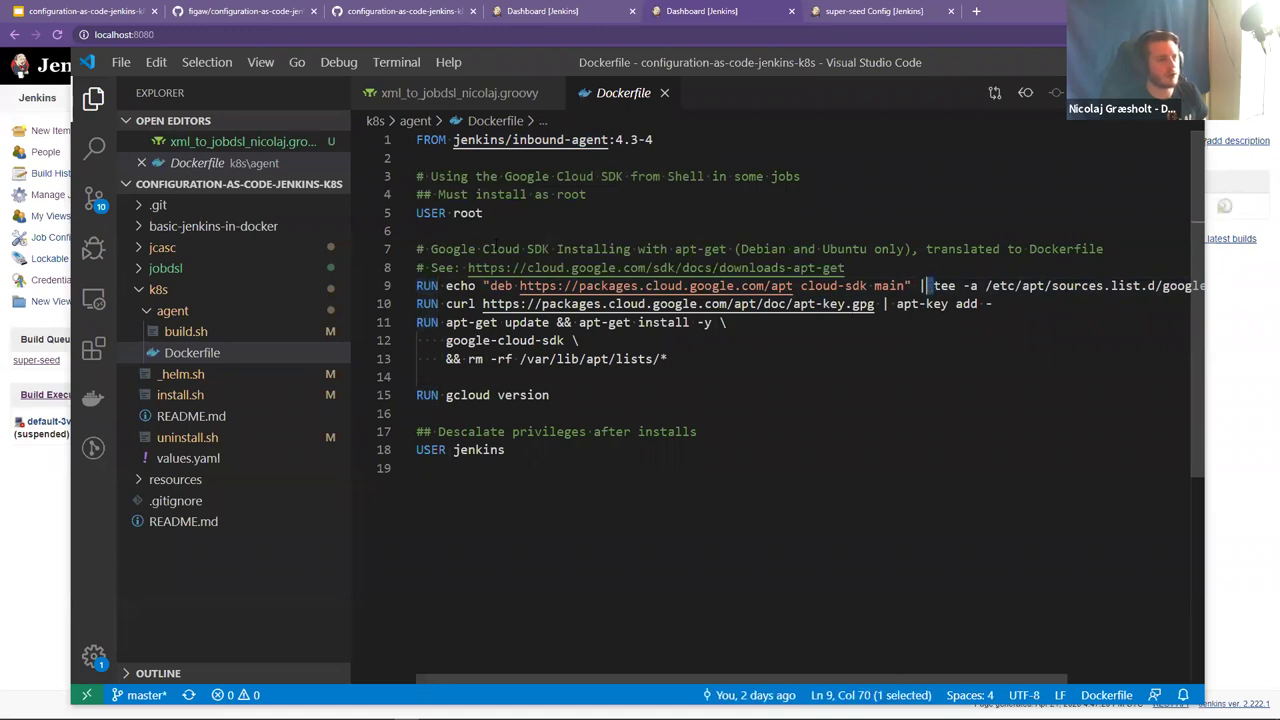
left_click_drag(531, 465, 535, 431)
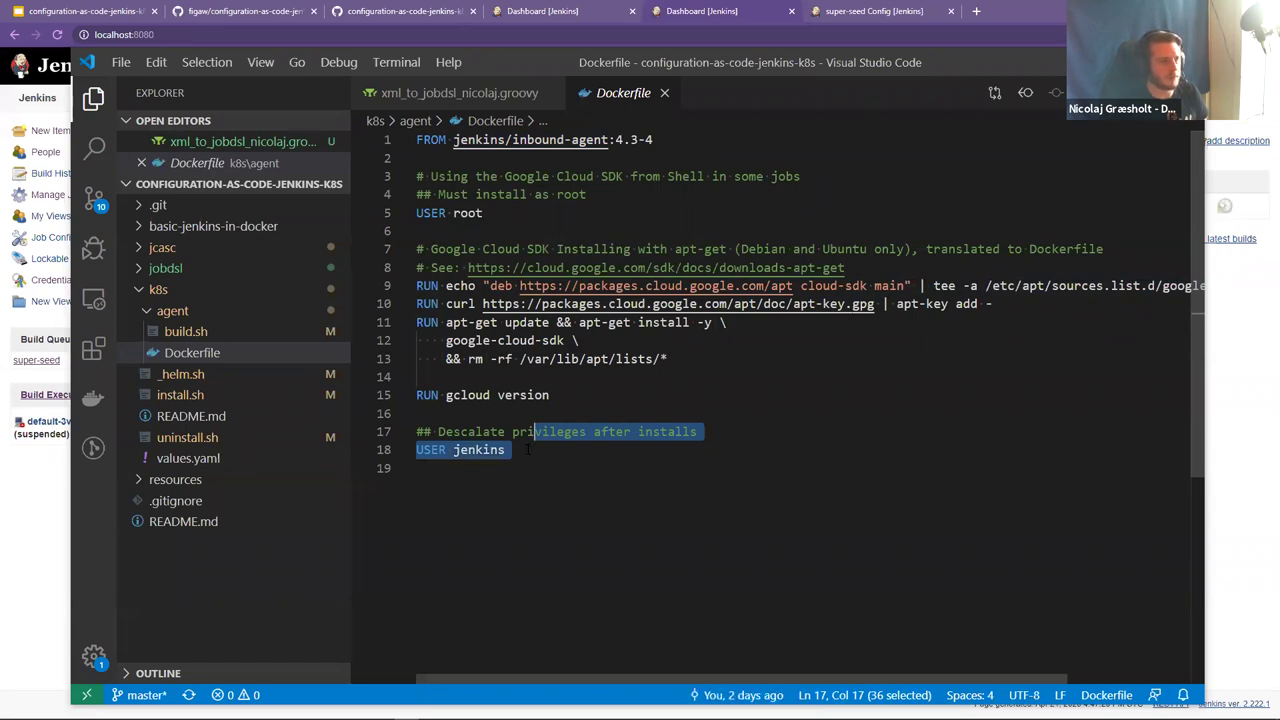
left_click(186, 331)
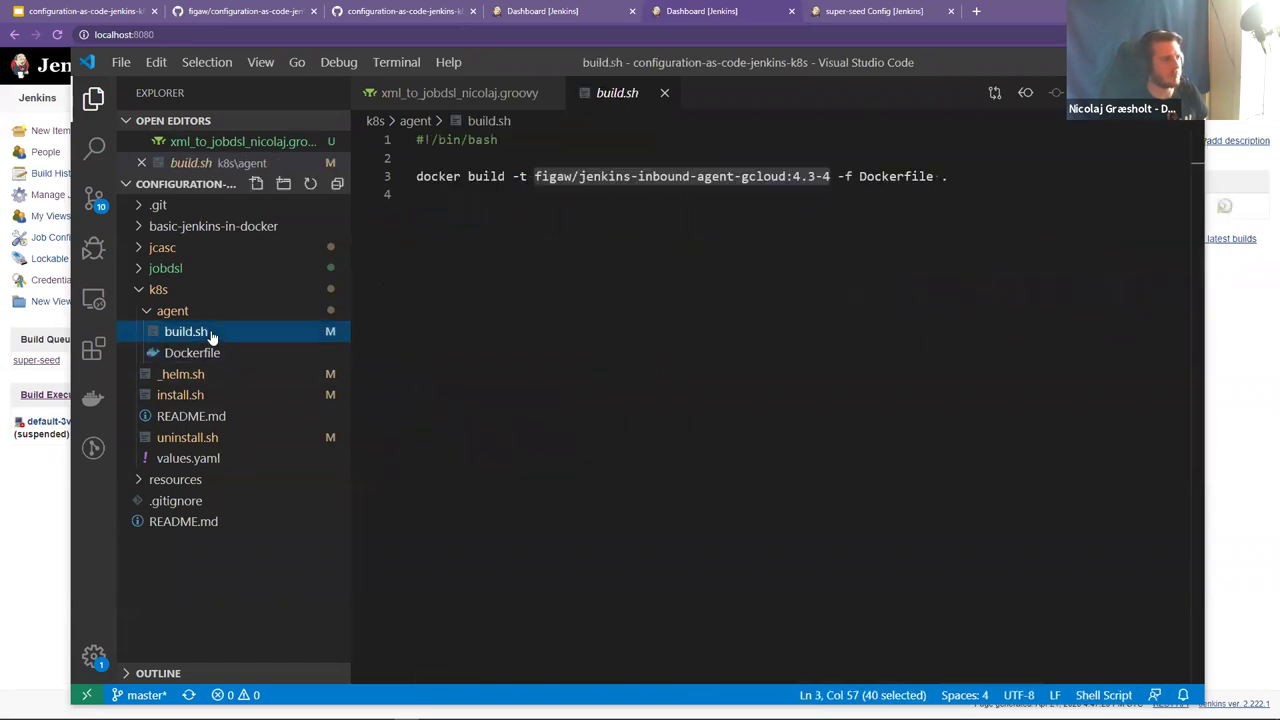
- Compare the figaw/jenkins-inbound-agent-gcloud image in build.sh with values.yaml's agent image and 4.3-4 tag
left_click(578, 242)
double_click(553, 176)
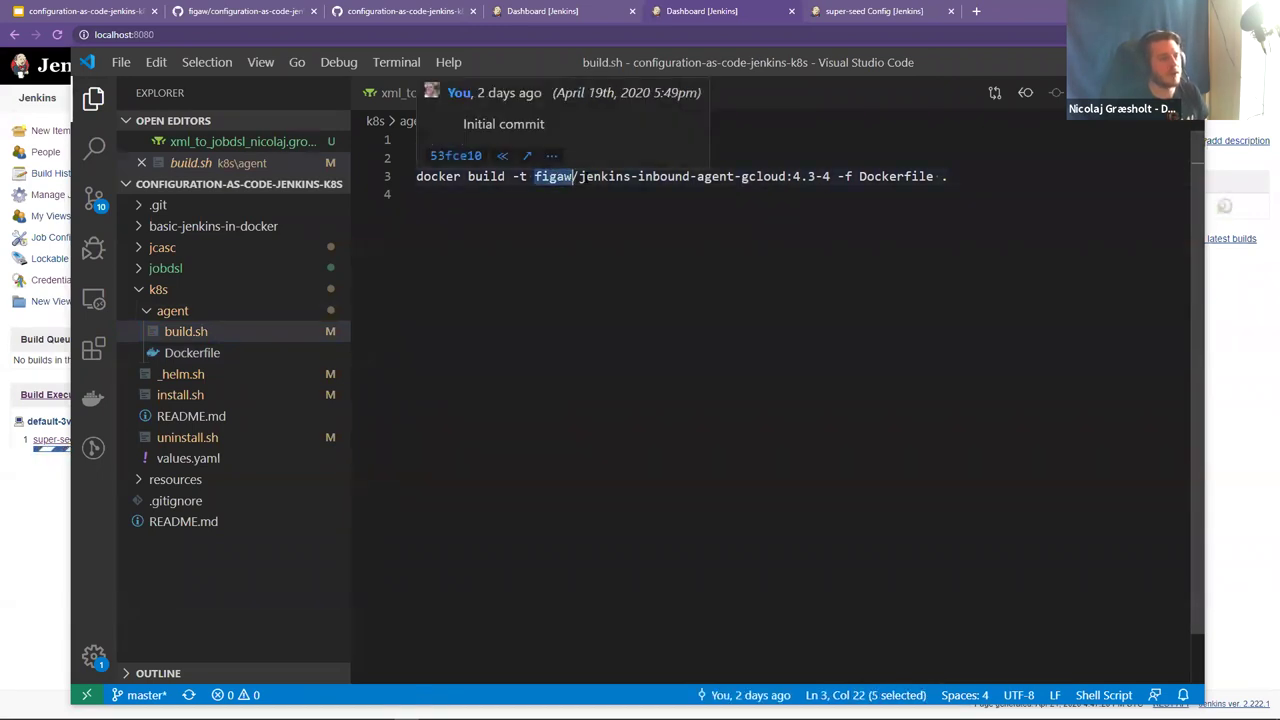
left_click_drag(580, 176, 830, 176)
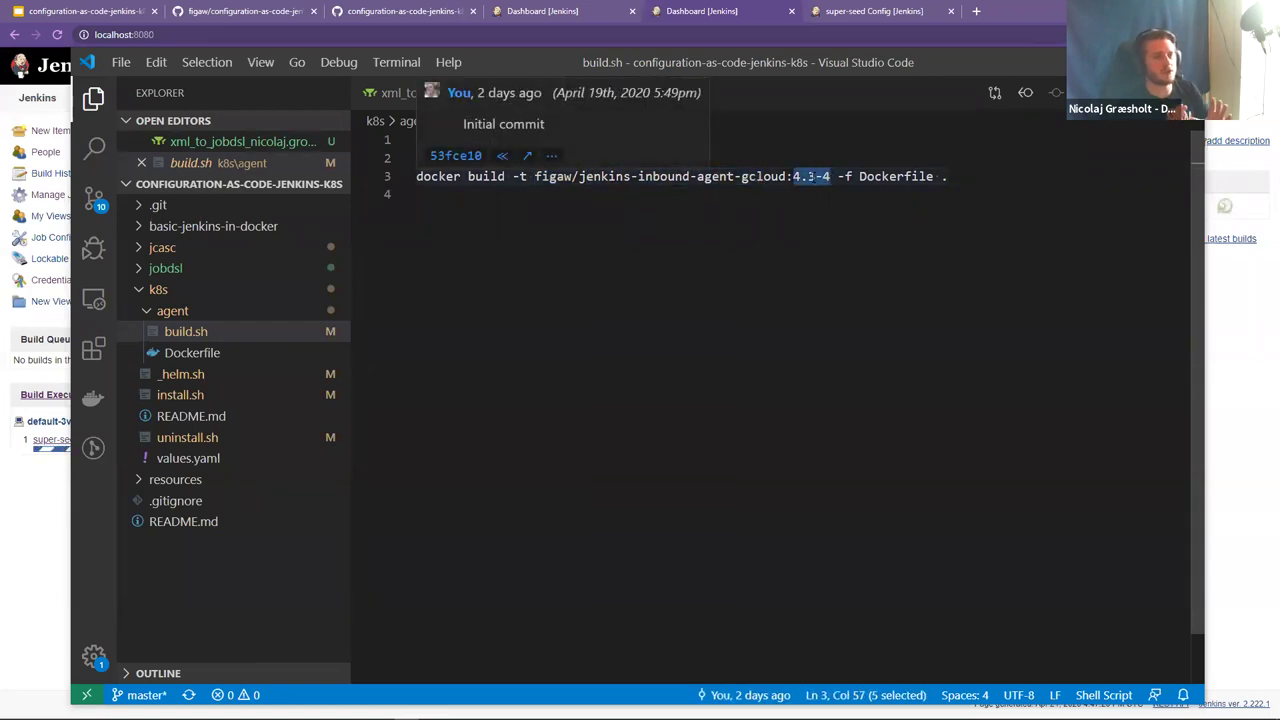
left_click(235, 459)
left_click_drag(568, 481, 542, 400)
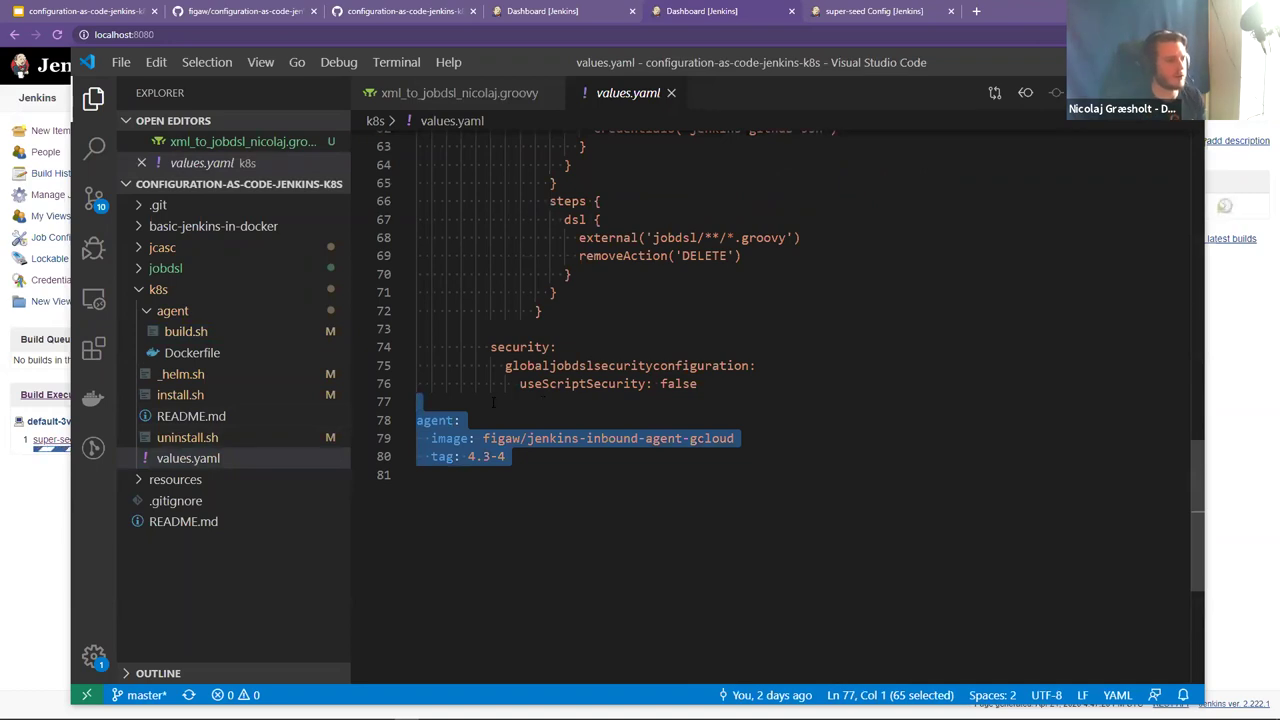
key("Escape")
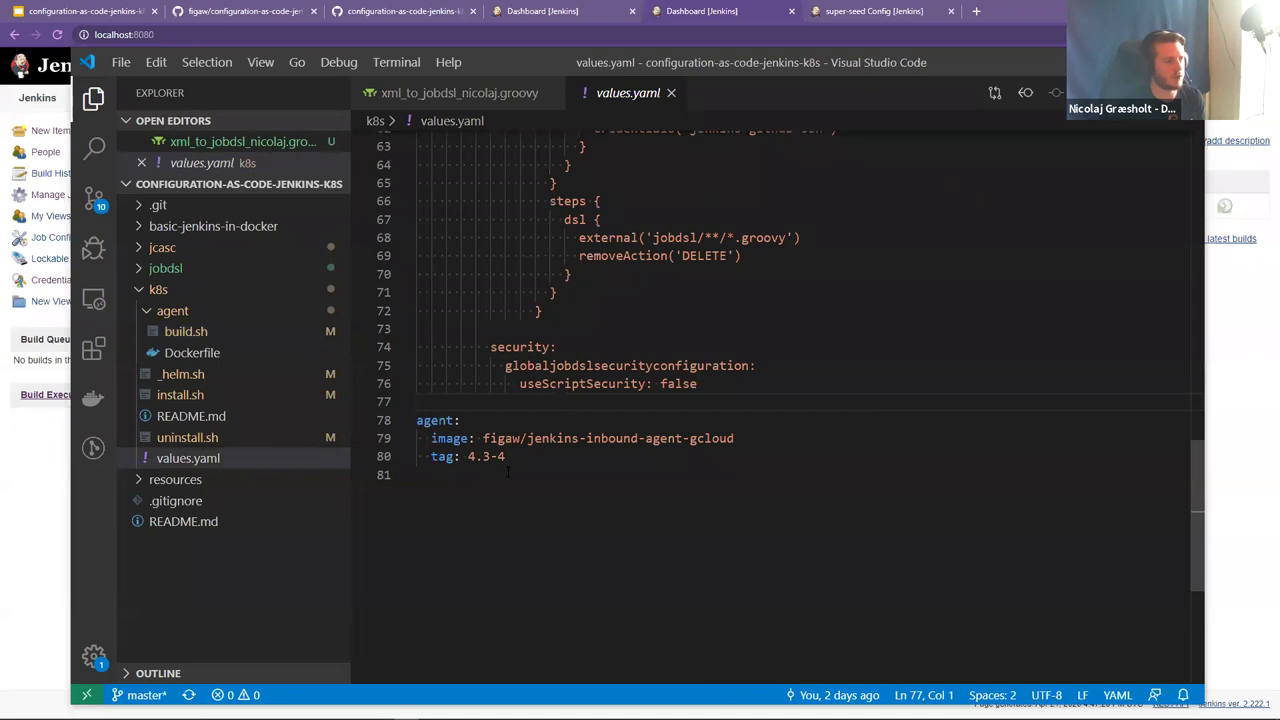
left_click_drag(506, 63, 564, 59)
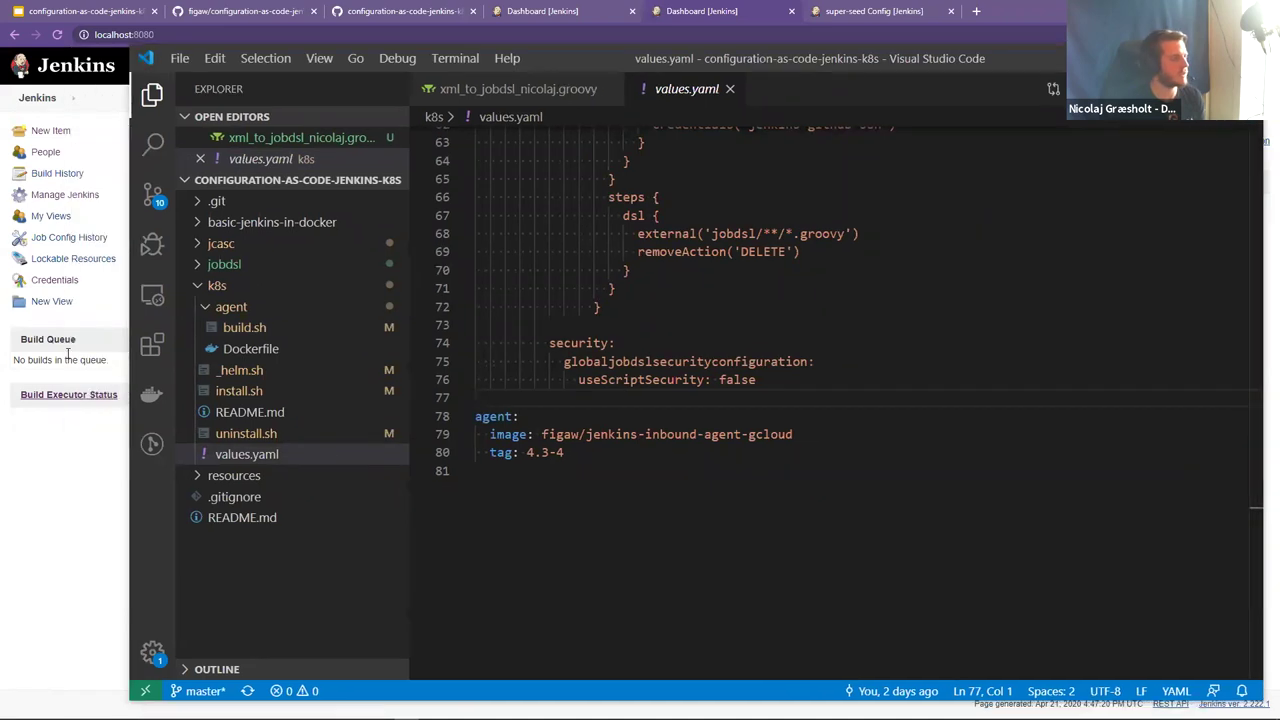
- Reload the Jenkins dashboard, schedule a gcloud build, and refresh to watch the queued auth, basic and gcloud builds
left_click(71, 436)
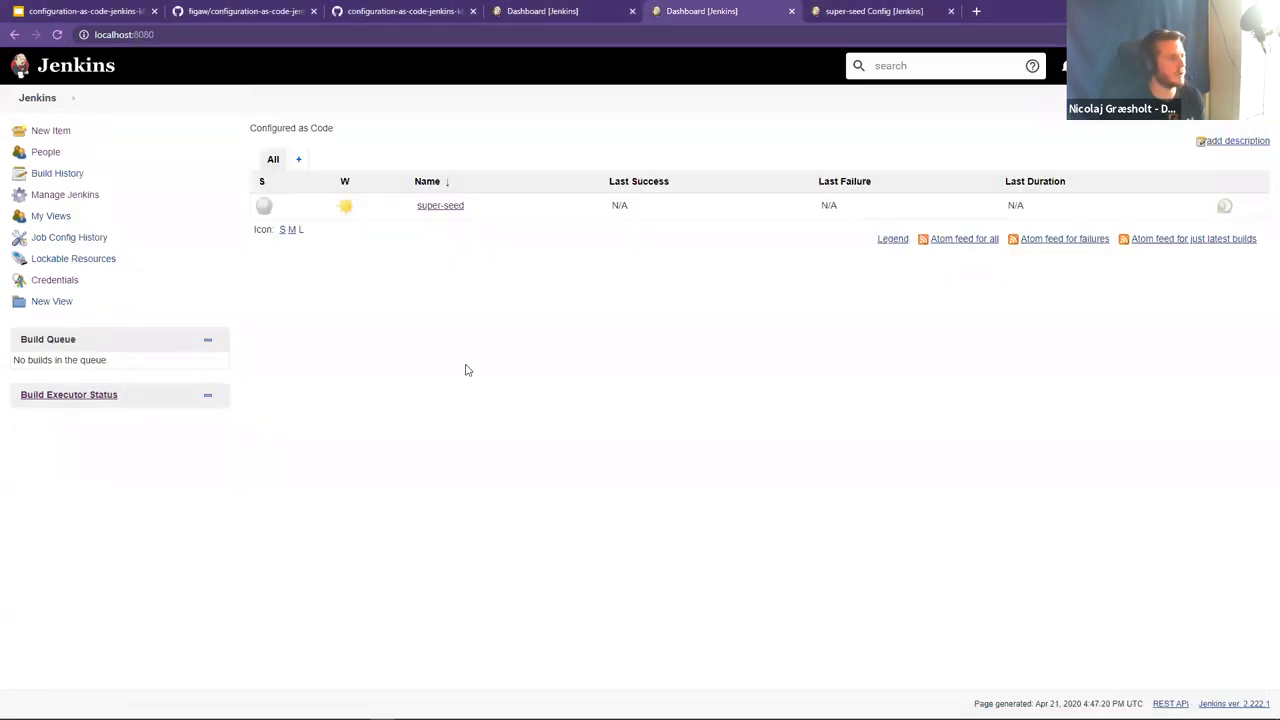
right_click(447, 263)
left_click(501, 296)
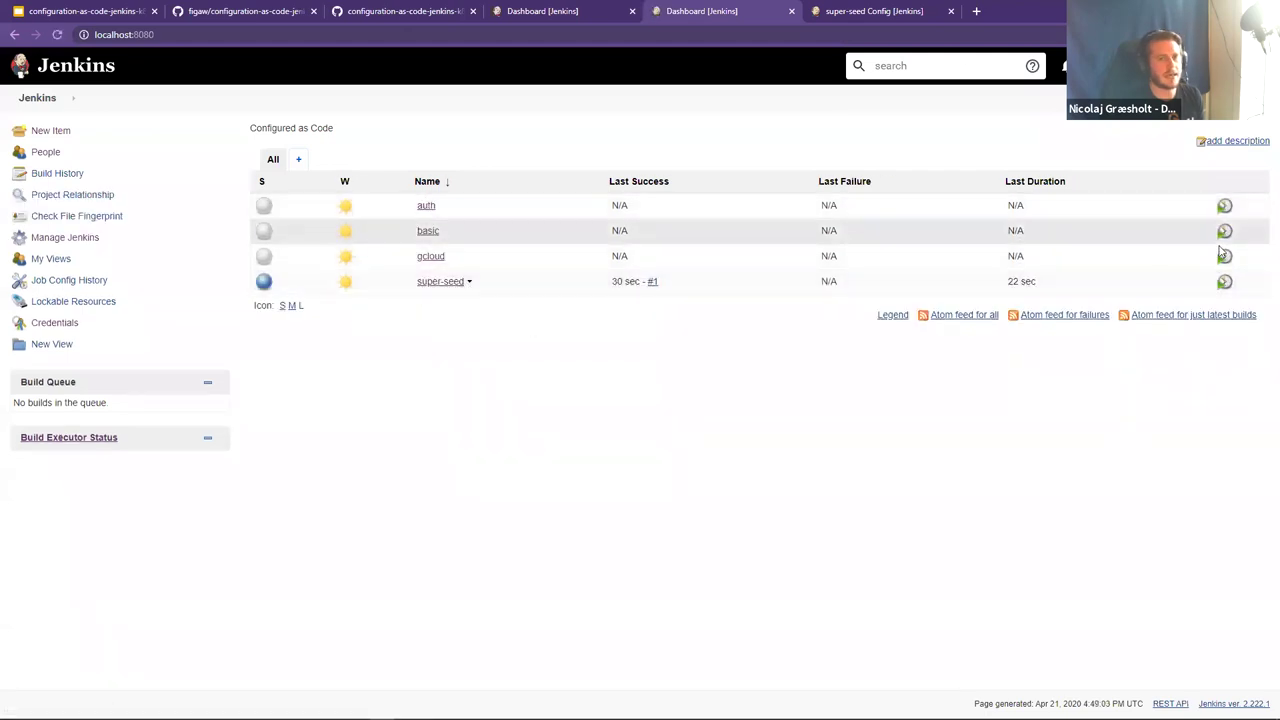
left_click(1226, 260)
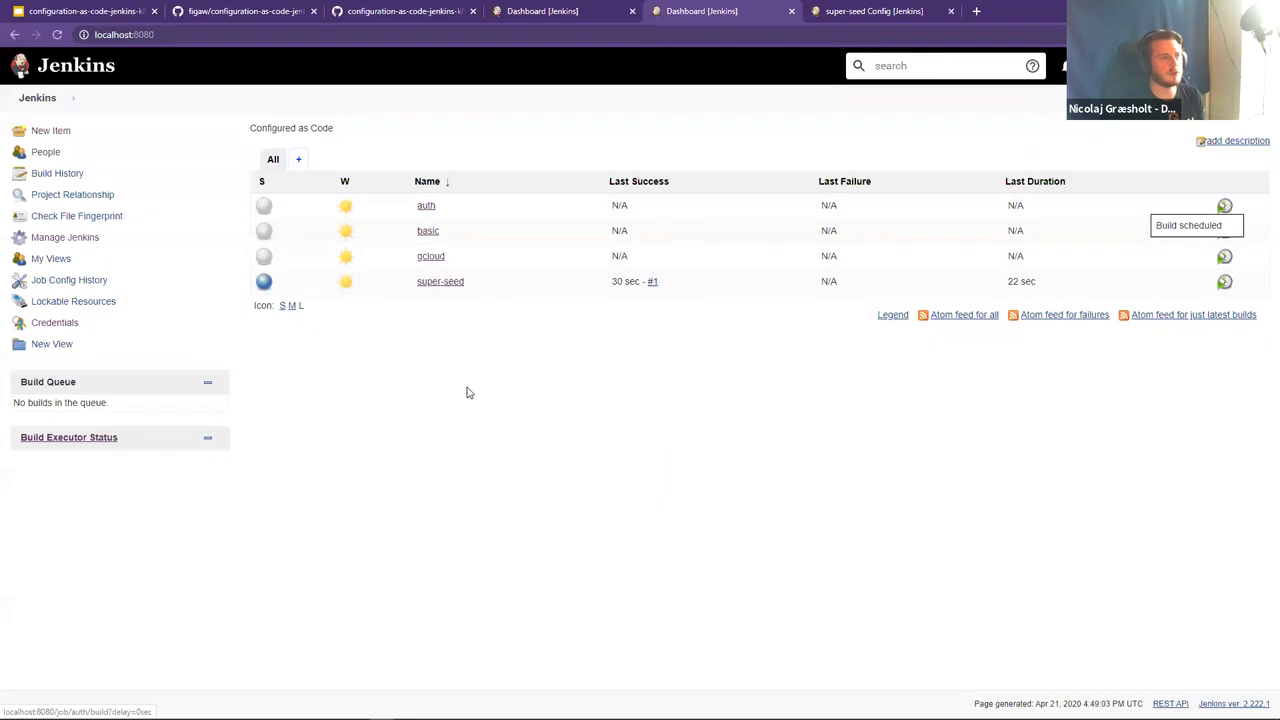
right_click(408, 348)
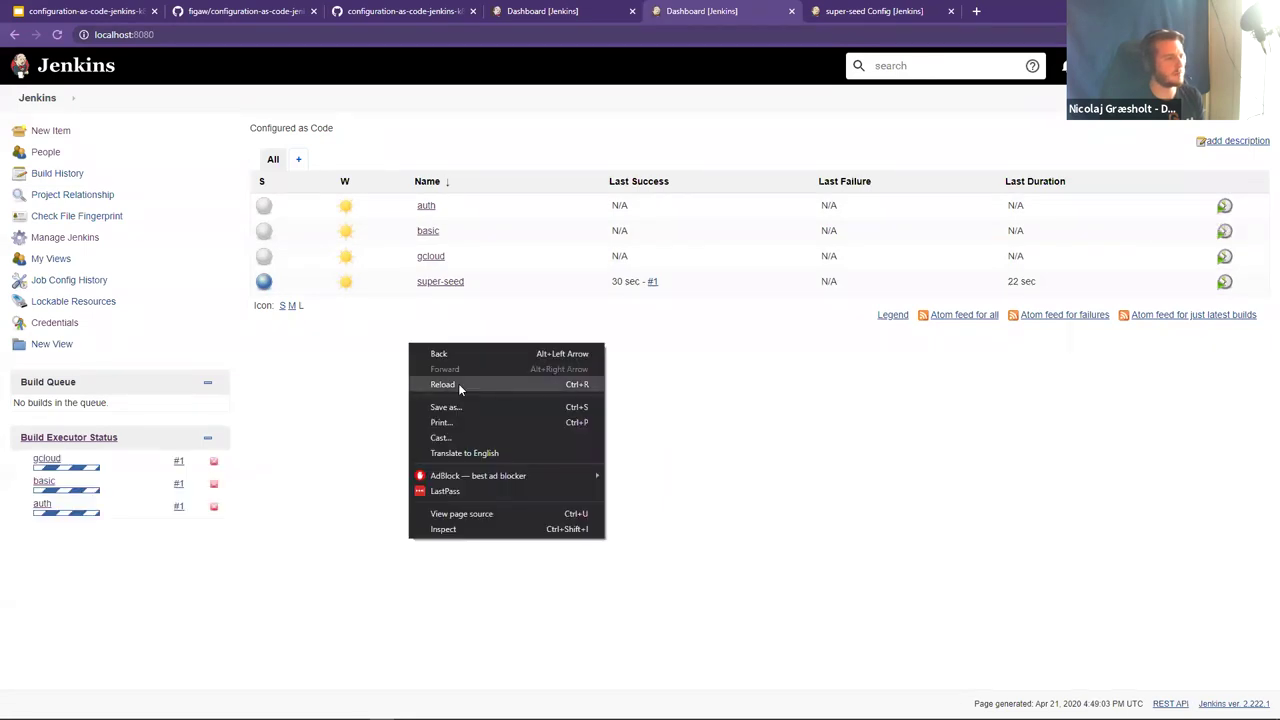
left_click(459, 386)
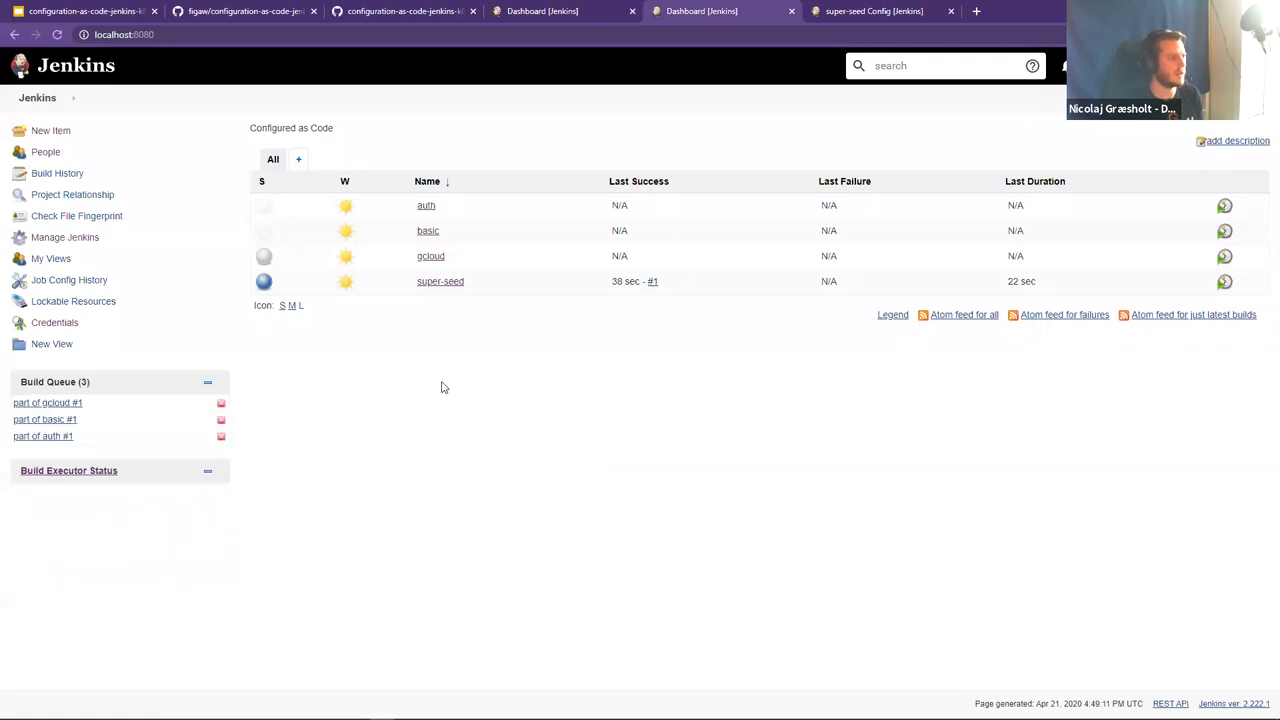
right_click(402, 353)
left_click(448, 393)
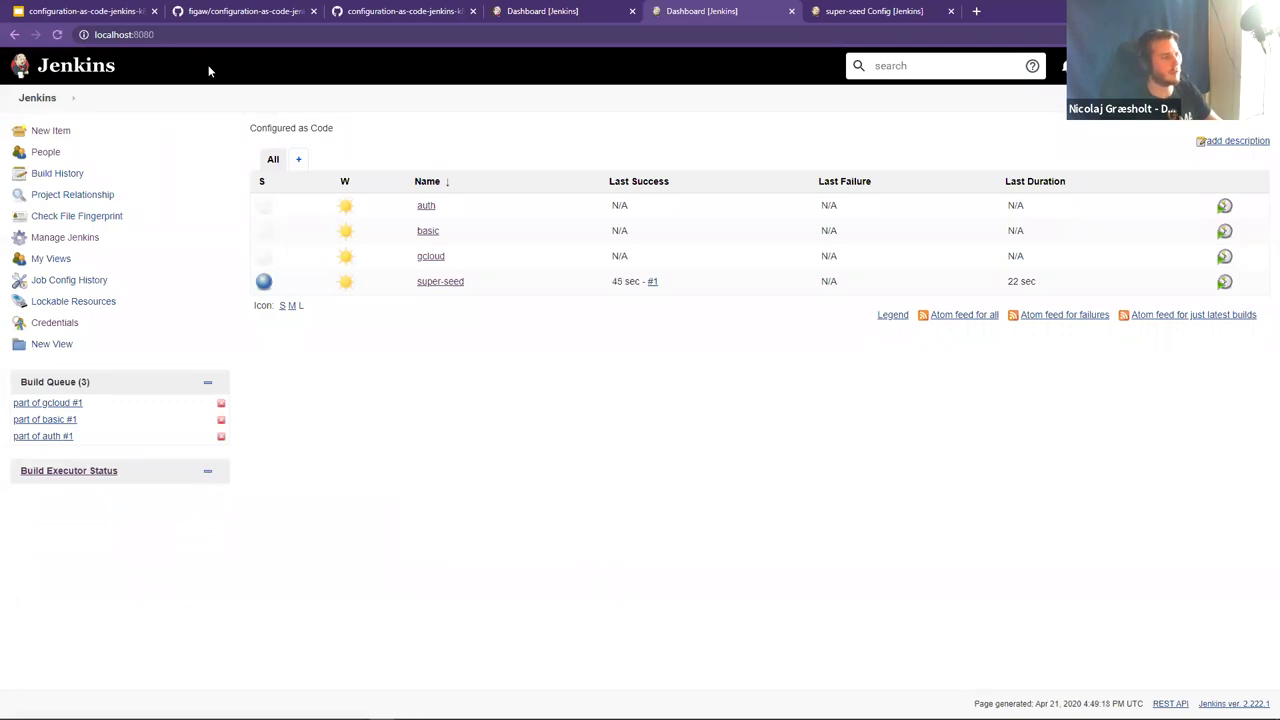
- Open the auth and gcloud jobs in new tabs and view the auth job's page
middle_click(427, 207)
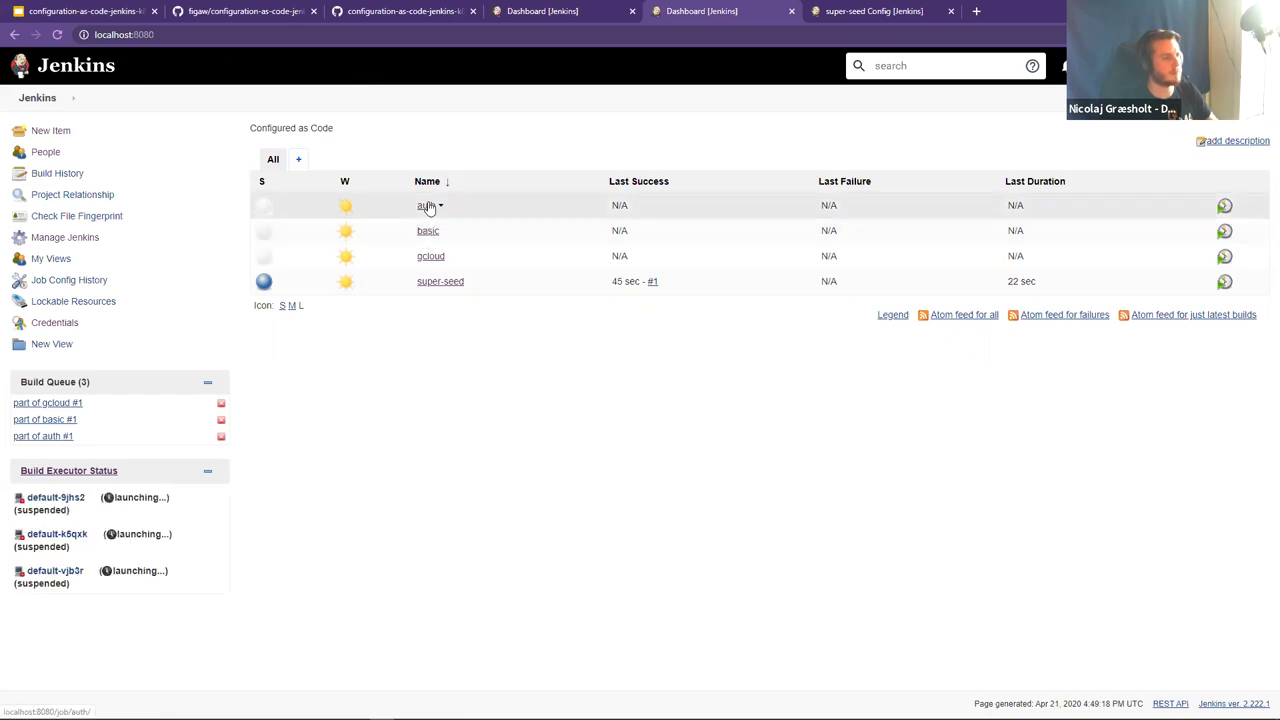
middle_click(430, 257)
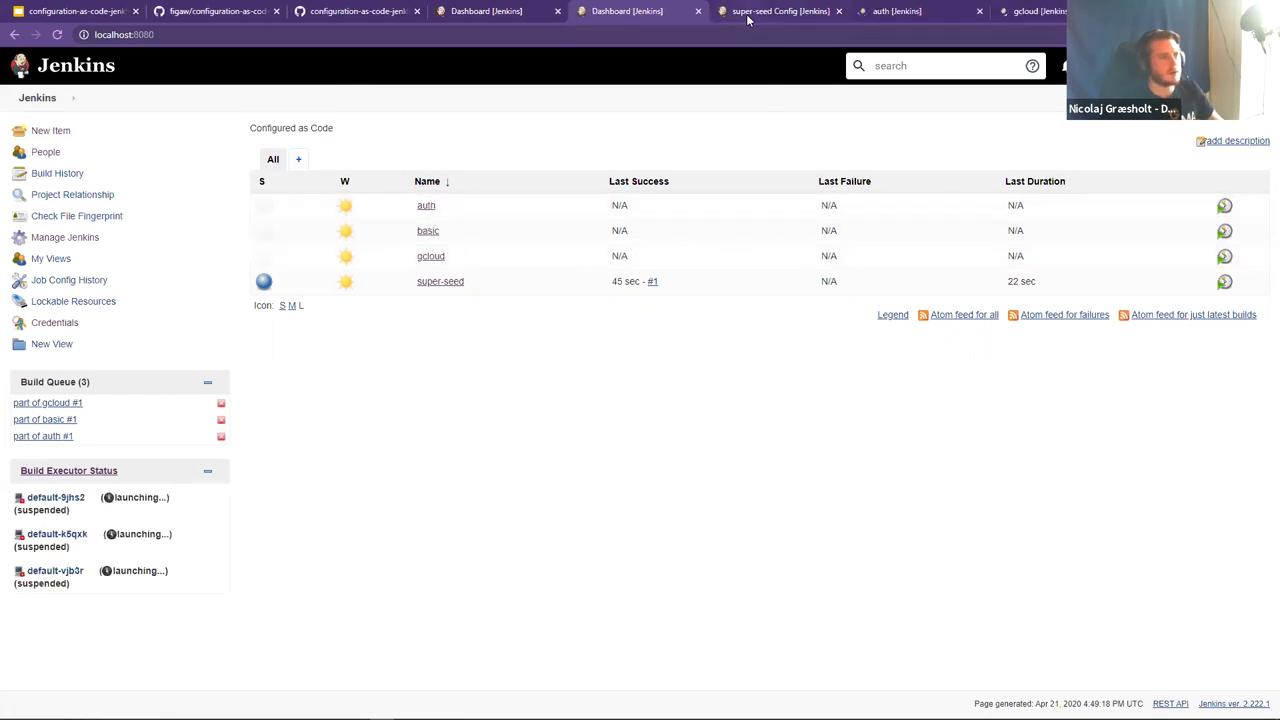
left_click(904, 14)
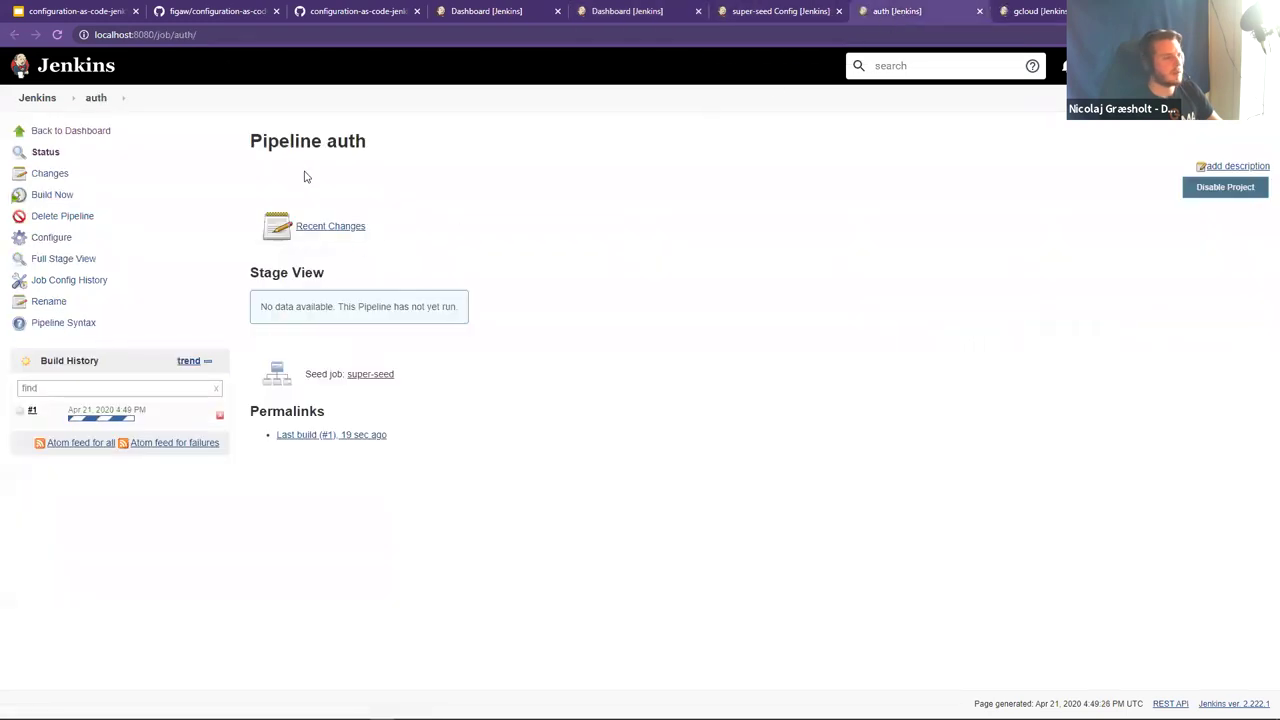
- Show the auth job's Pipeline configuration: Git repository source with script path auth/Jenkinsfile
left_click(45, 240)
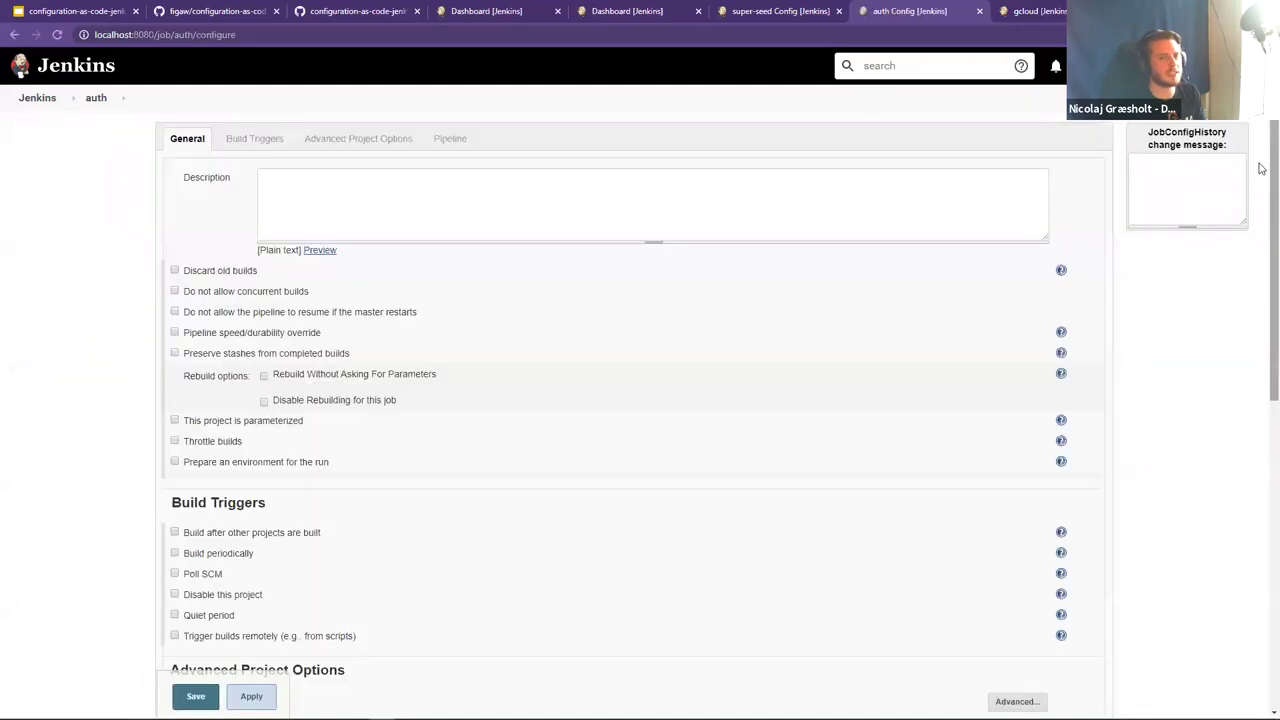
scroll(1260, 168, "down", 6)
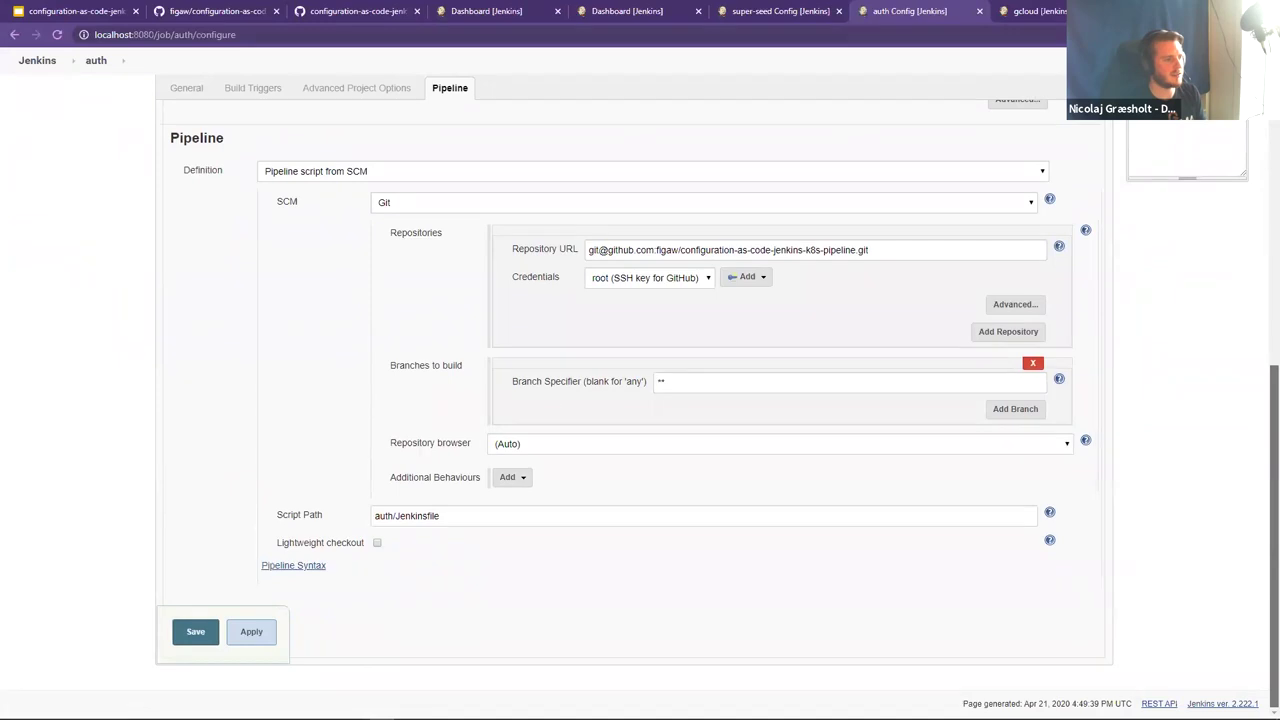
left_click_drag(372, 516, 442, 516)
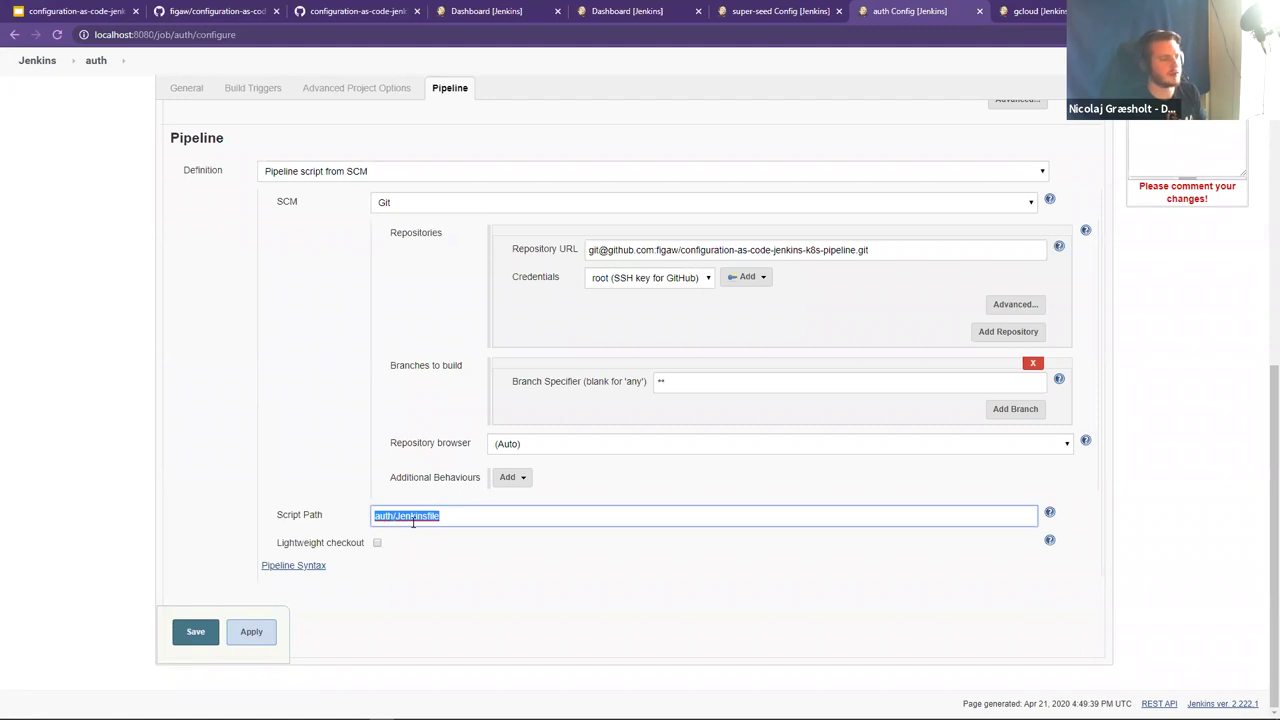
left_click(243, 12)
- Open jobdsl/auth/auth.groovy and review its repository URL, credentials and scriptPath lines
left_click(348, 12)
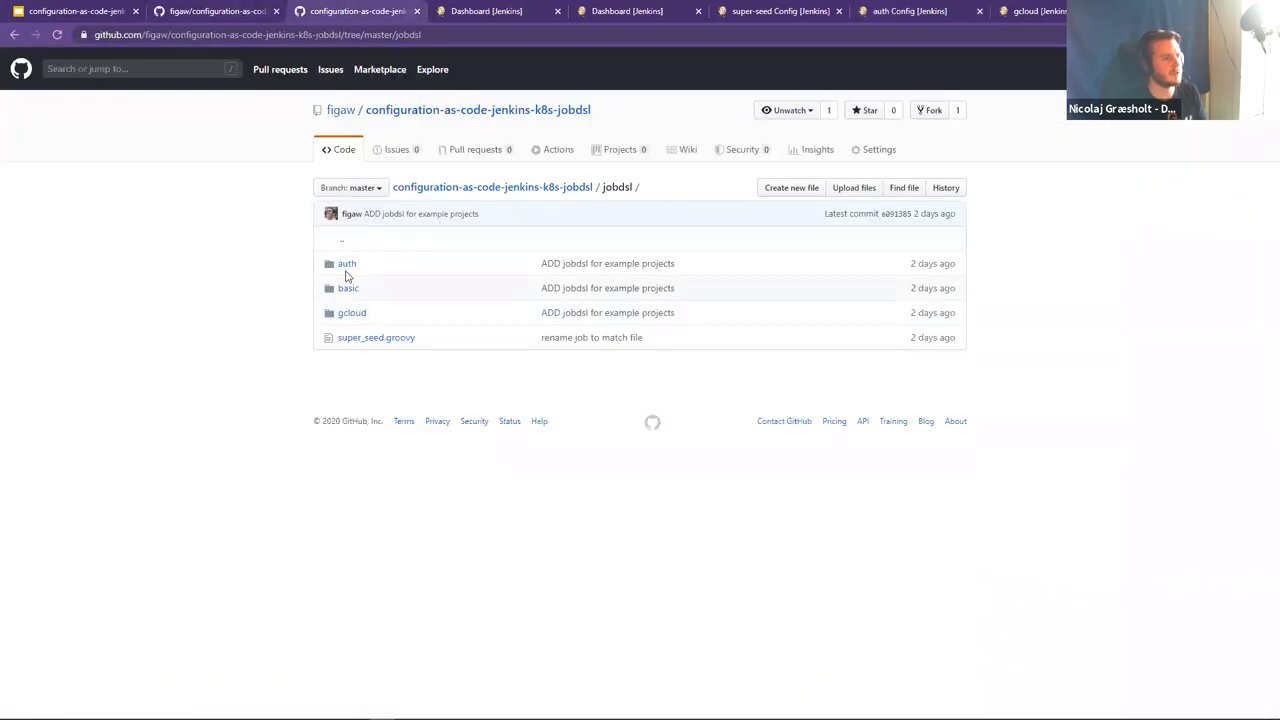
left_click(345, 265)
left_click(370, 265)
left_click_drag(415, 384, 576, 404)
left_click_drag(390, 450, 547, 451)
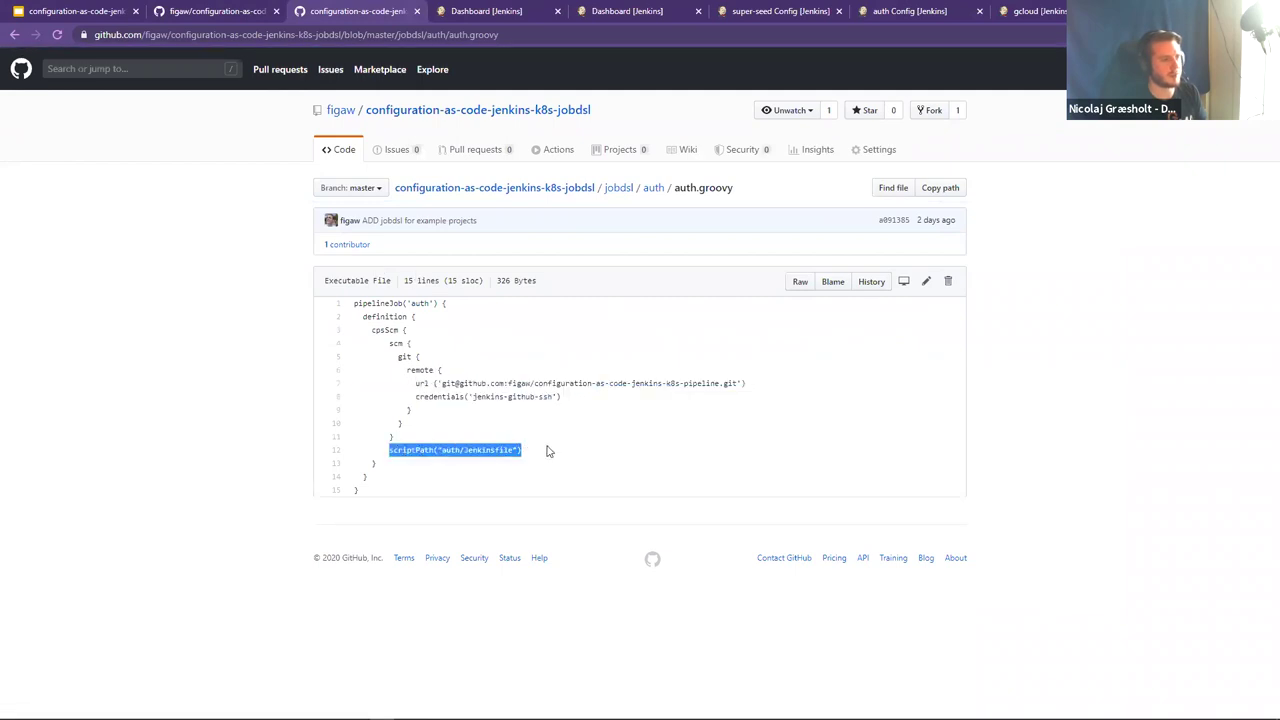
- Duplicate the tab and load the configuration-as-code-jenkins-k8s-pipeline repository
right_click(377, 18)
left_click(415, 79)
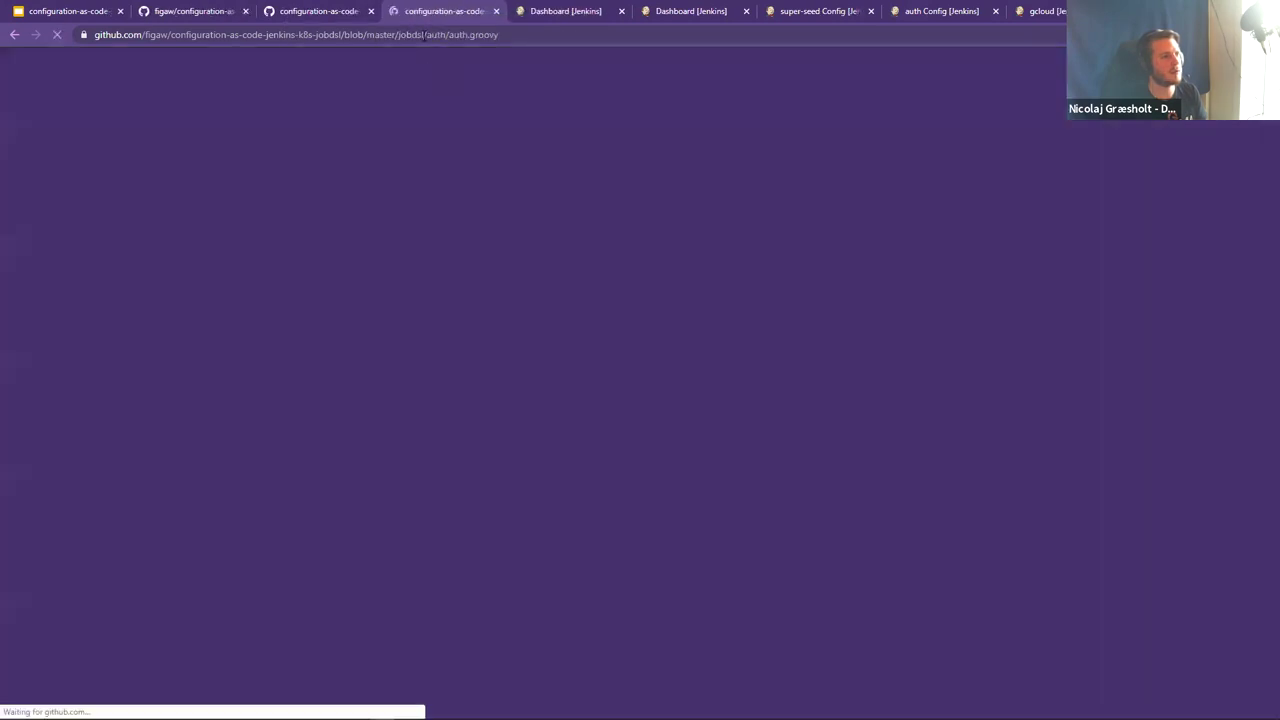
left_click_drag(315, 34, 670, 44)
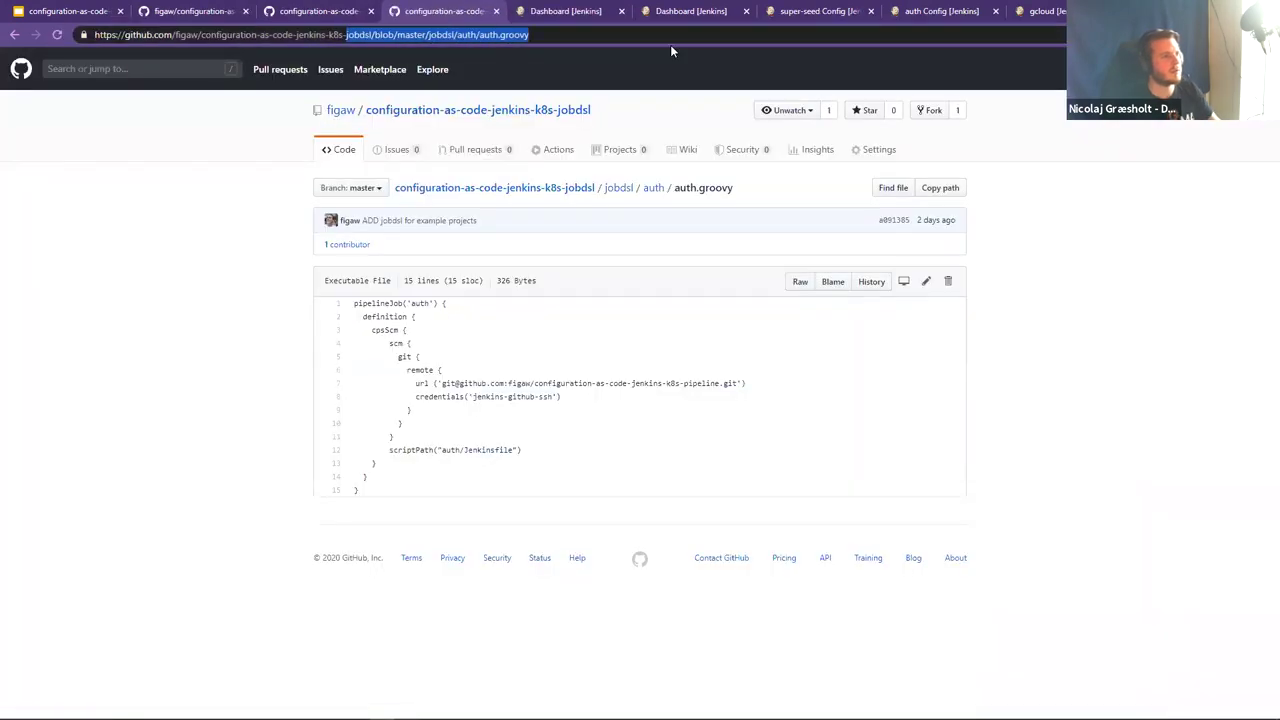
type("pipeline")
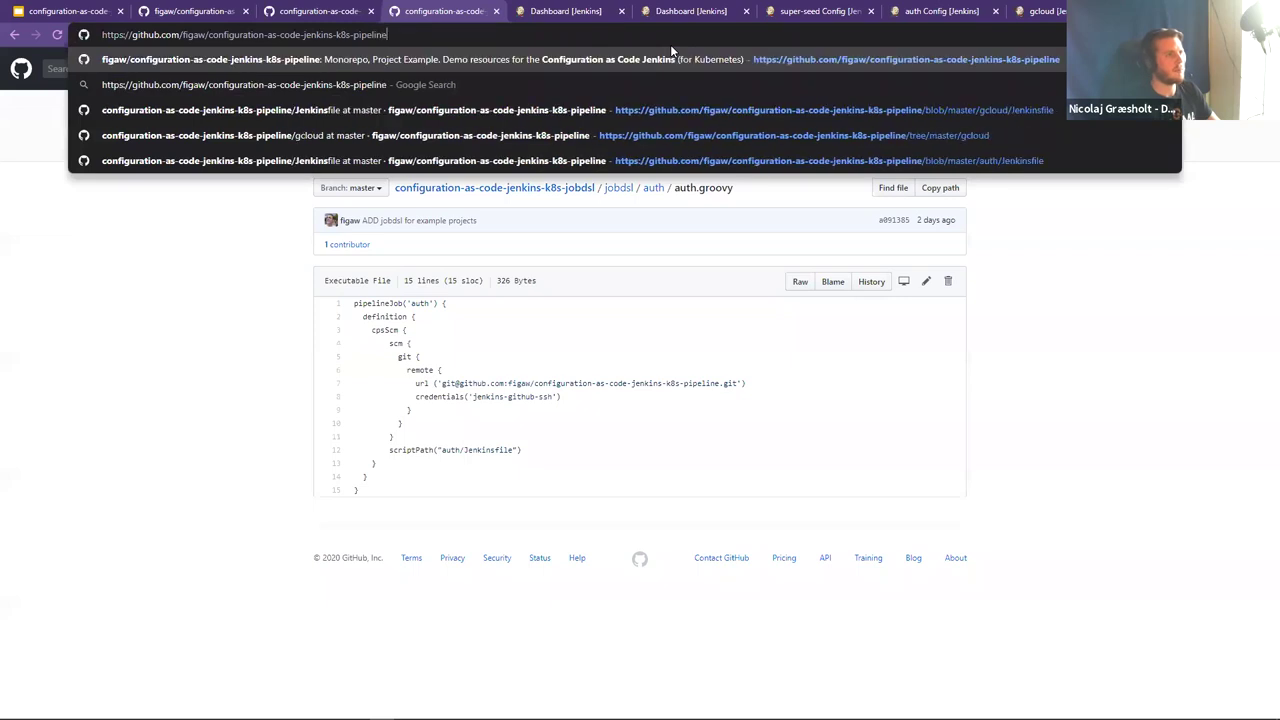
key("Return")
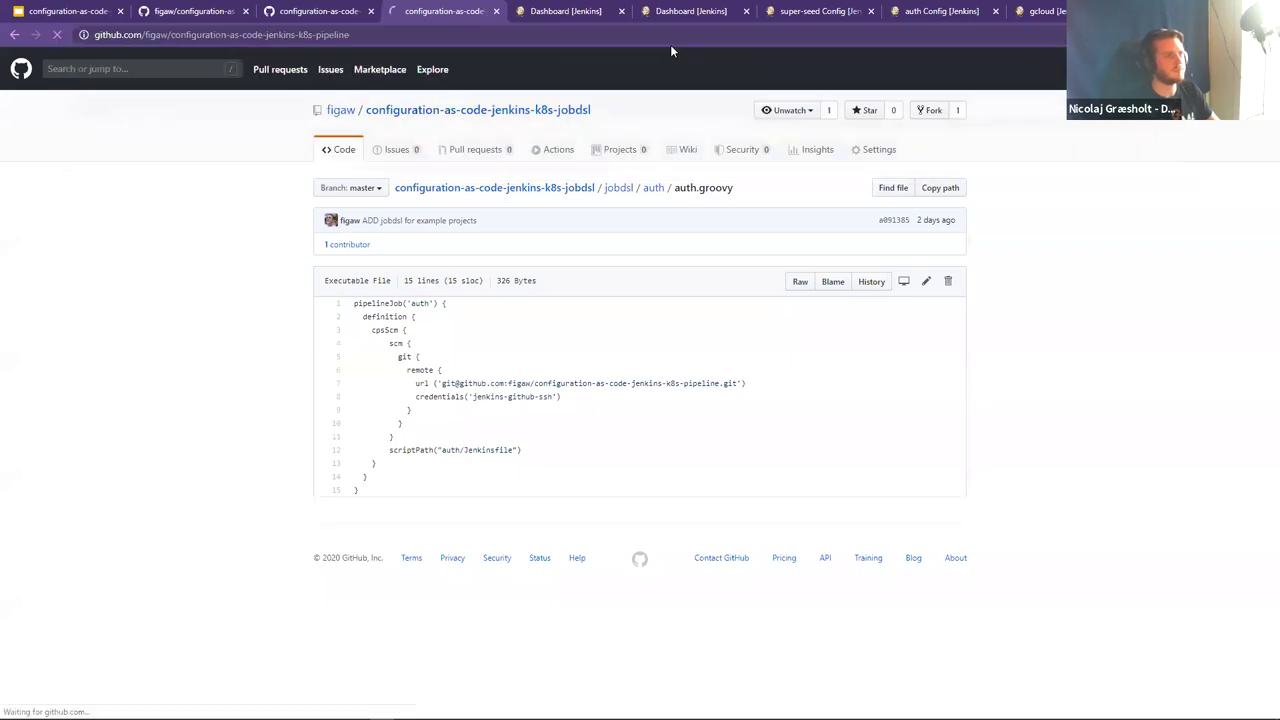
left_click_drag(309, 186, 438, 195)
left_click(226, 394)
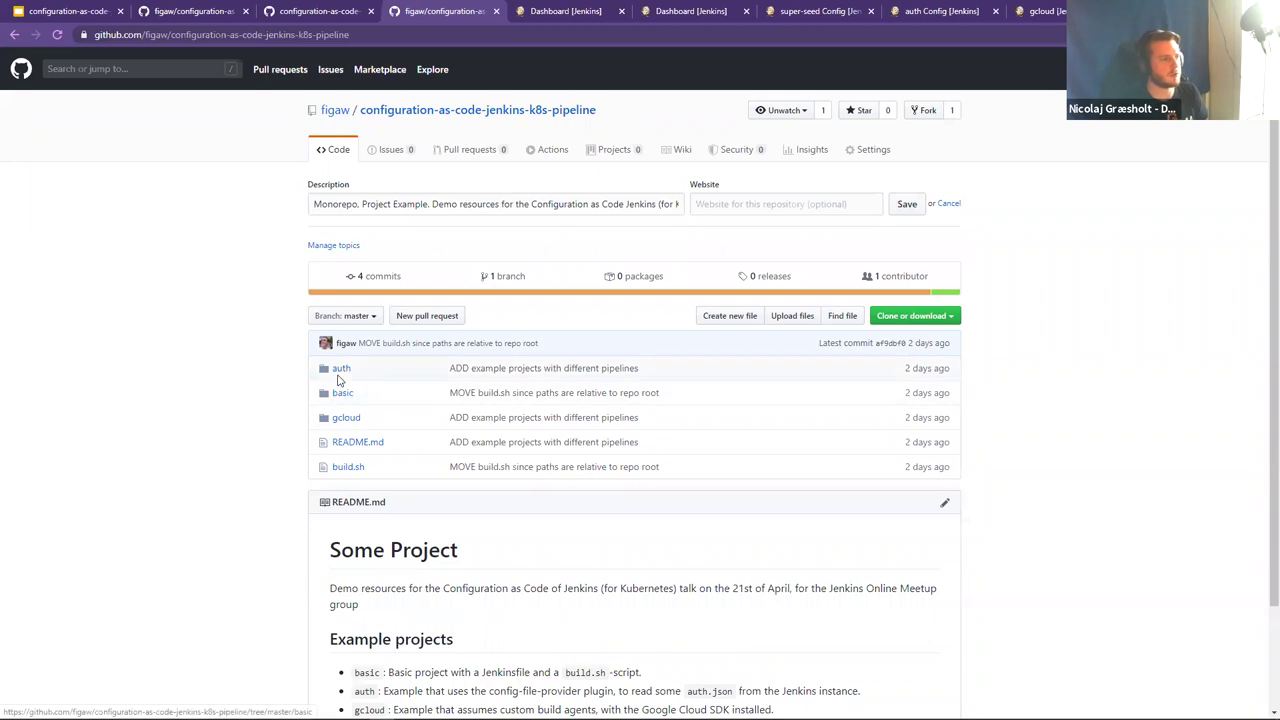
- Review auth/Jenkinsfile's checkout block, configFileProvider call and the lines that echo and print auth.json
left_click(342, 369)
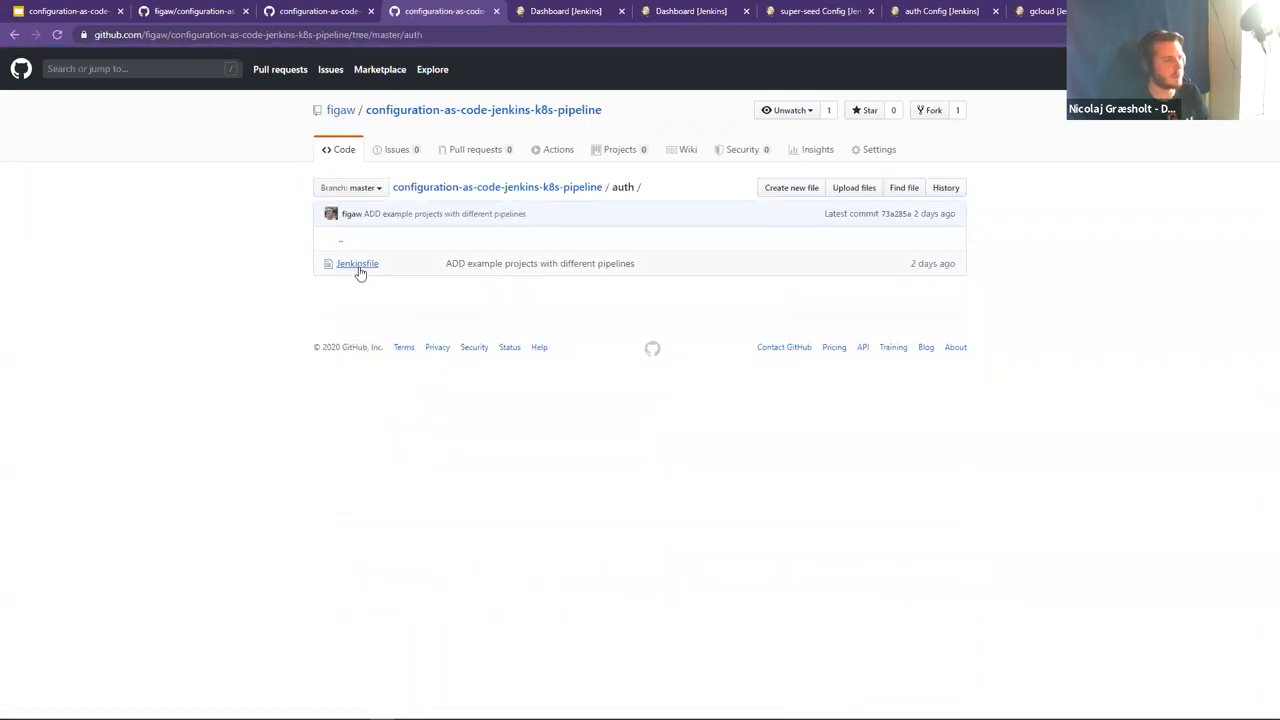
left_click(359, 268)
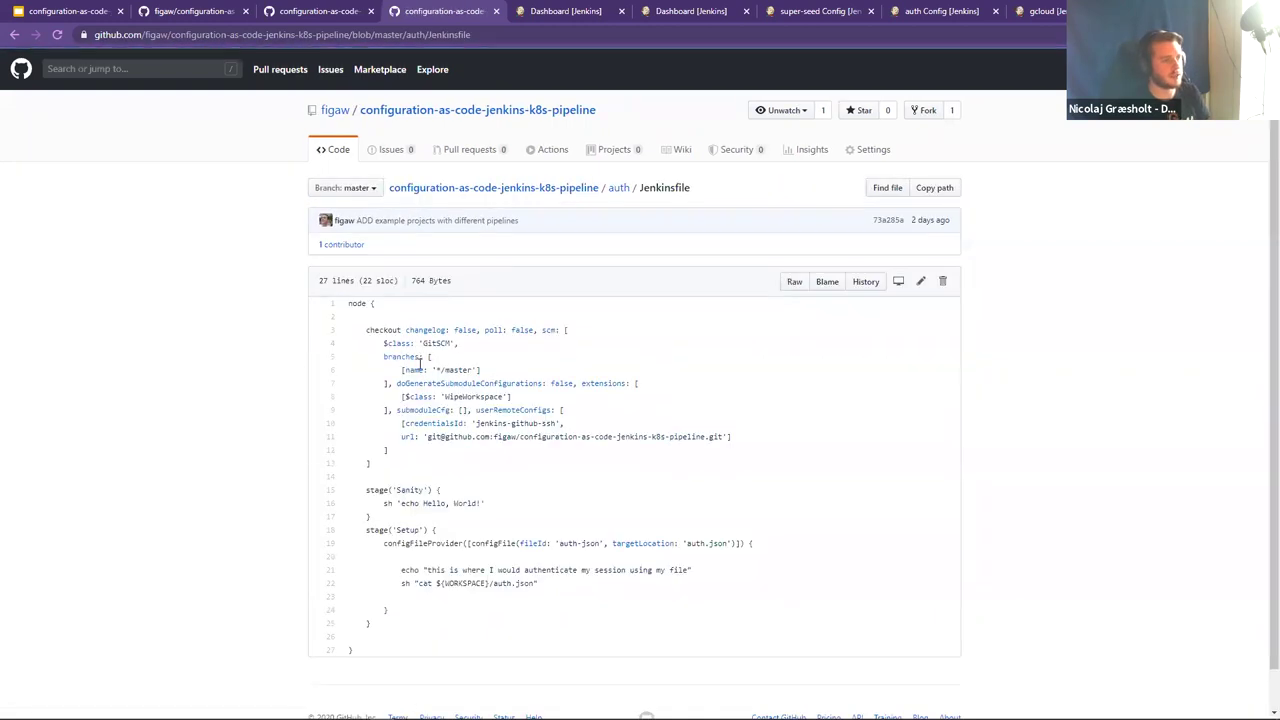
left_click_drag(367, 330, 391, 462)
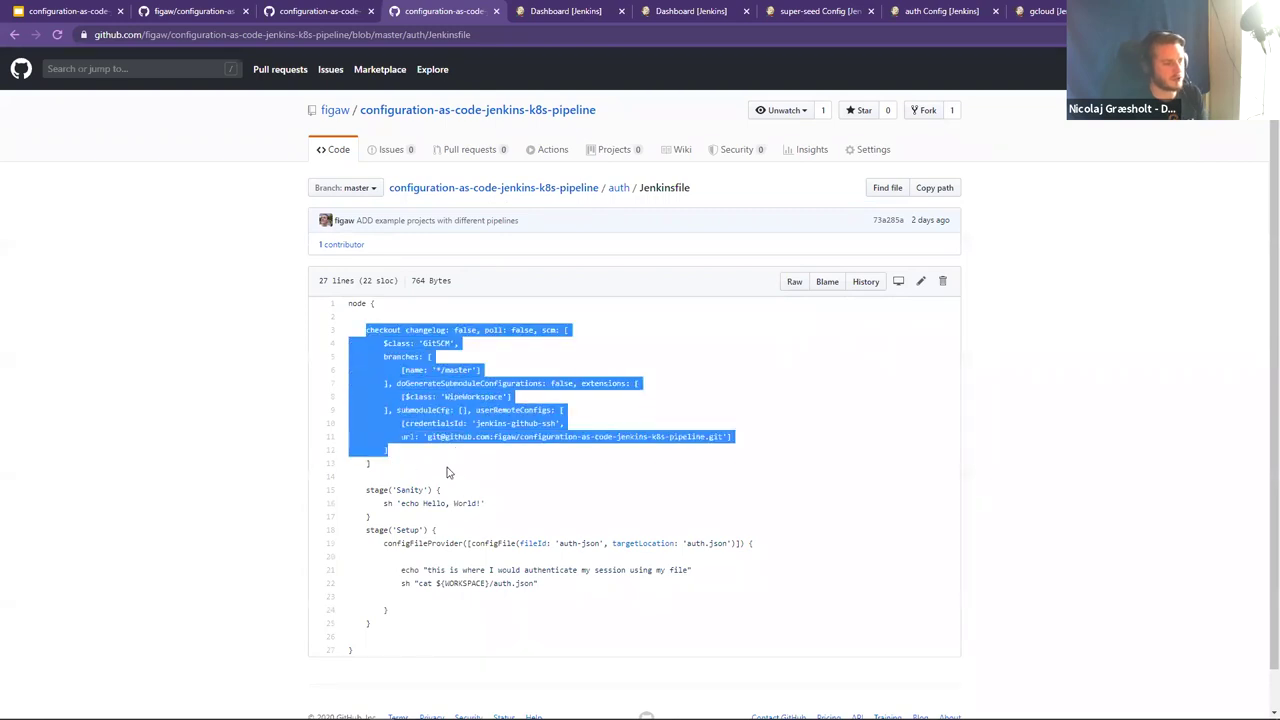
scroll(447, 473, "down", 1)
left_click_drag(414, 461, 474, 461)
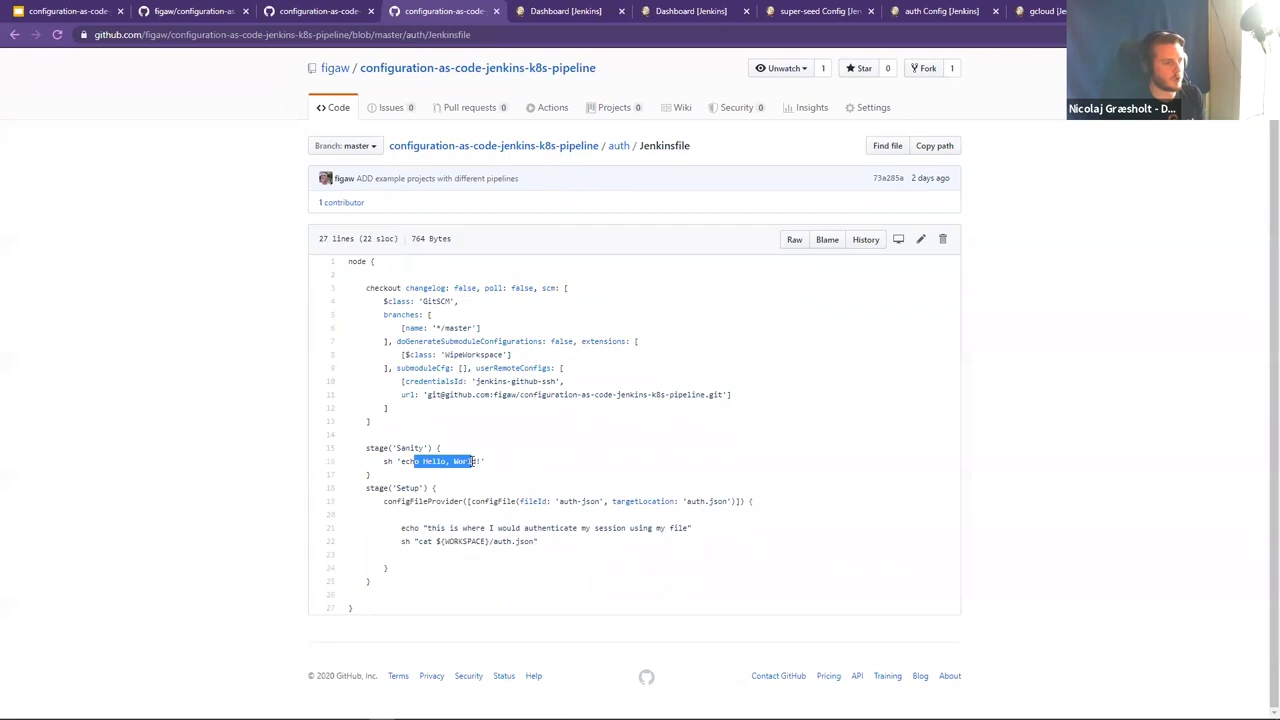
left_click_drag(401, 527, 445, 527)
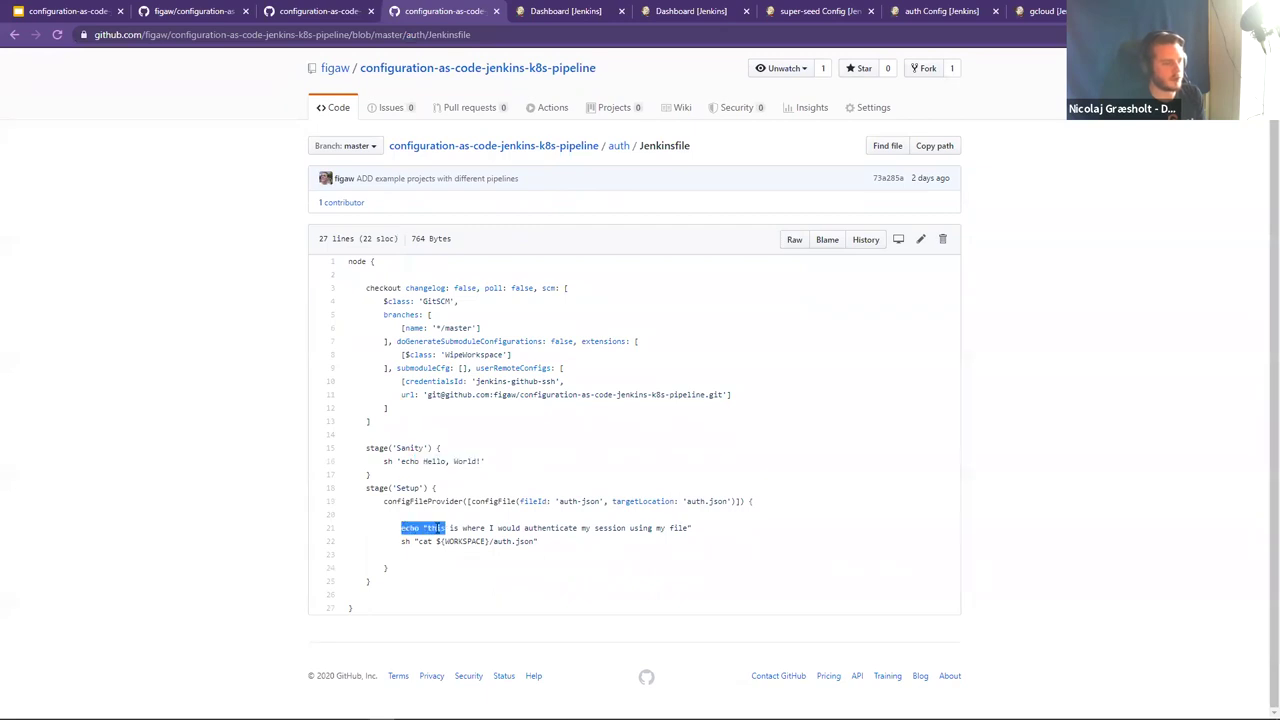
double_click(408, 500)
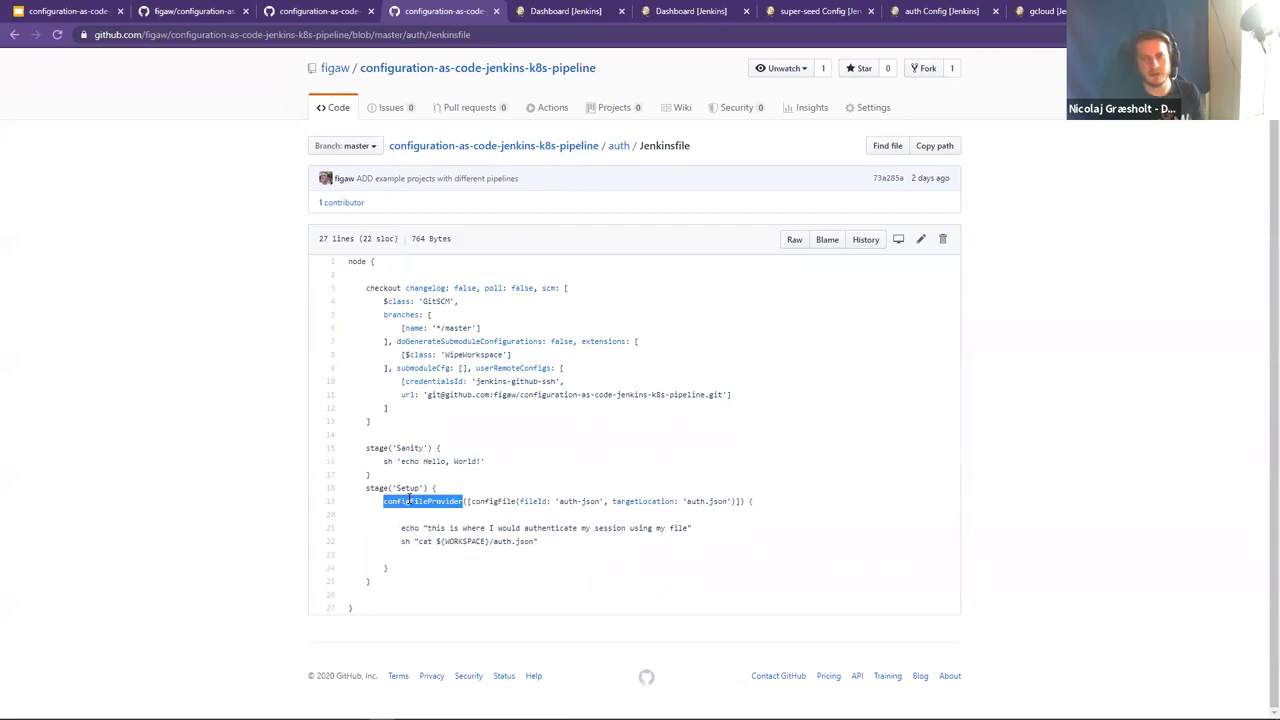
left_click(492, 527)
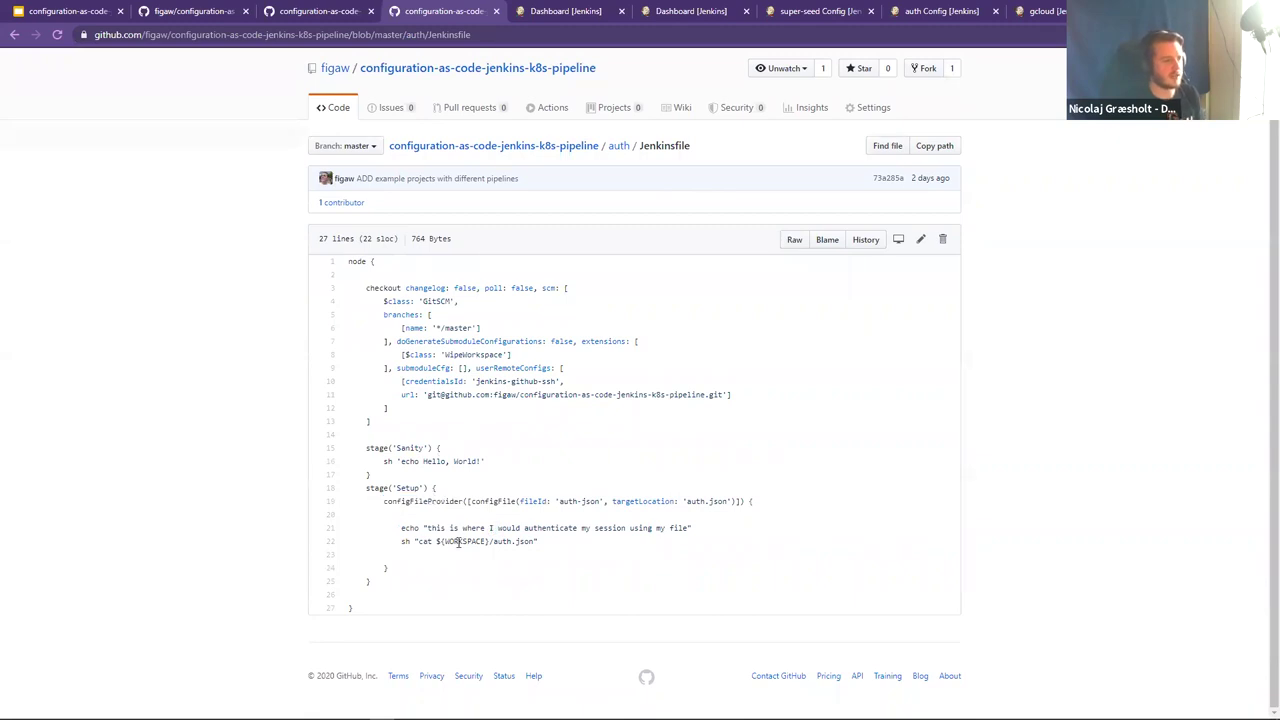
triple_click(459, 541)
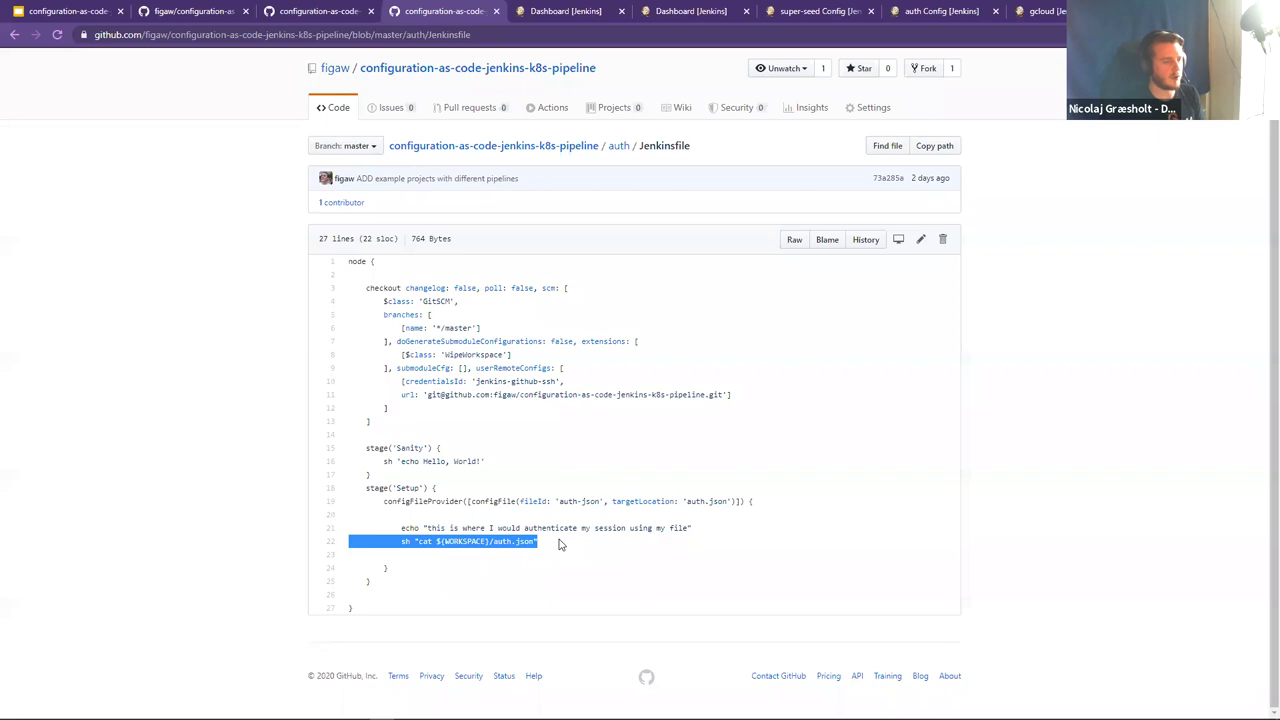
left_click(557, 543)
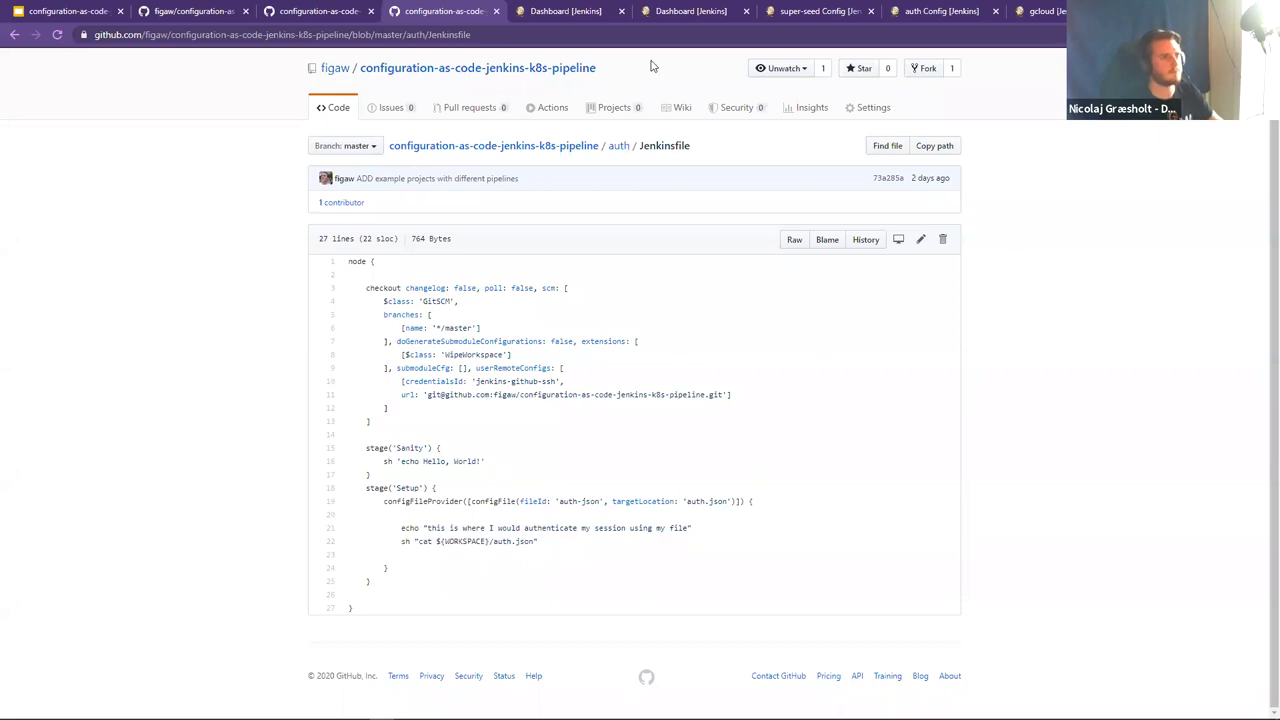
left_click(903, 11)
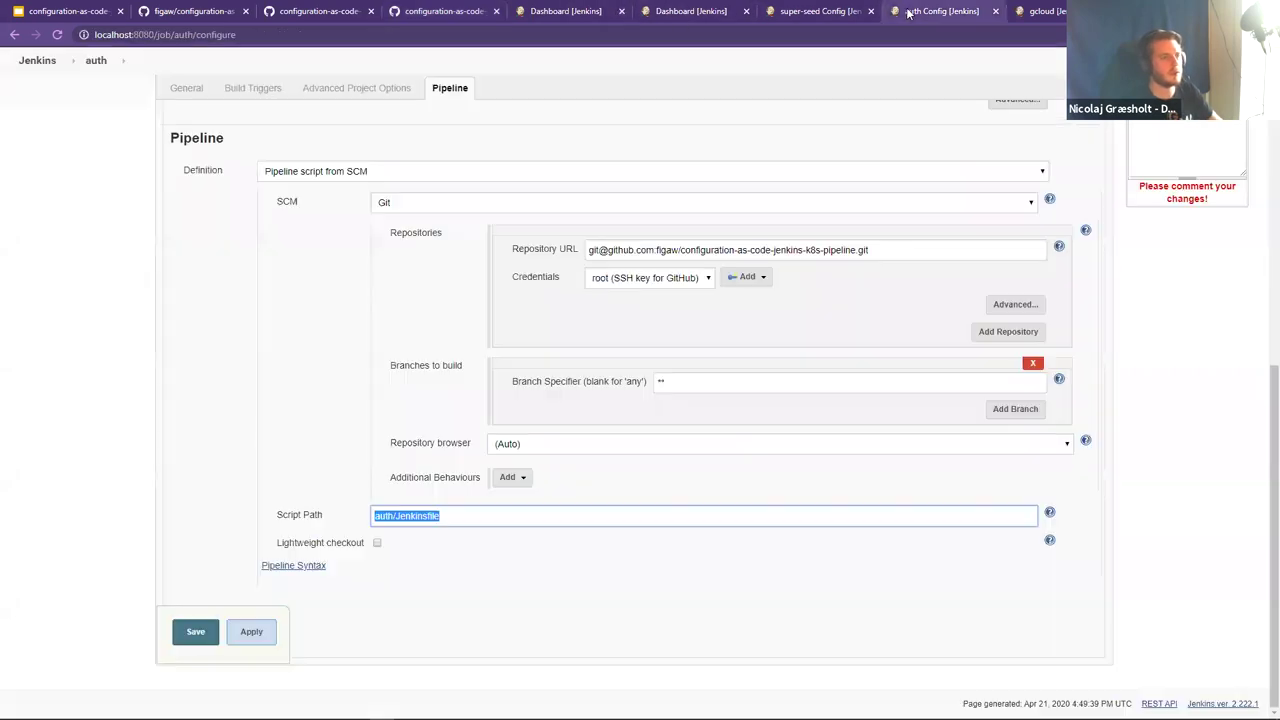
- Open auth build #1's console output and highlight the Hello, World, authentication message and auth.json secret lines
left_click(588, 12)
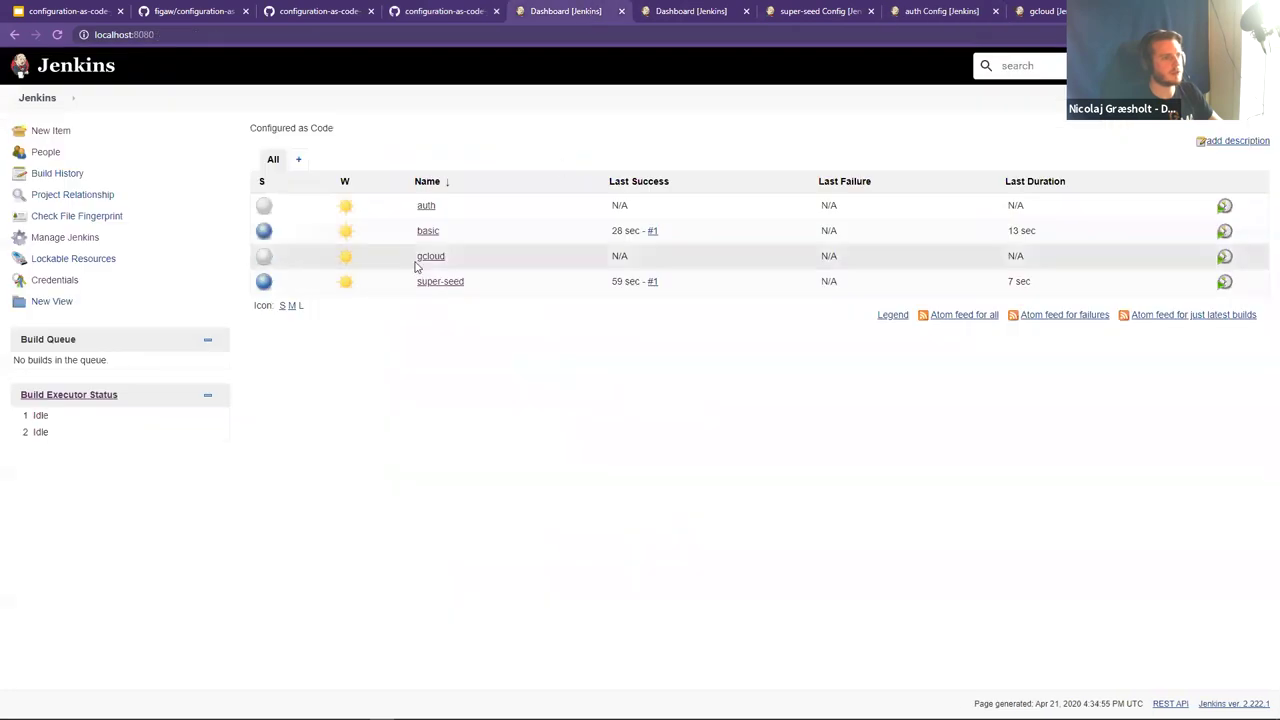
left_click(426, 207)
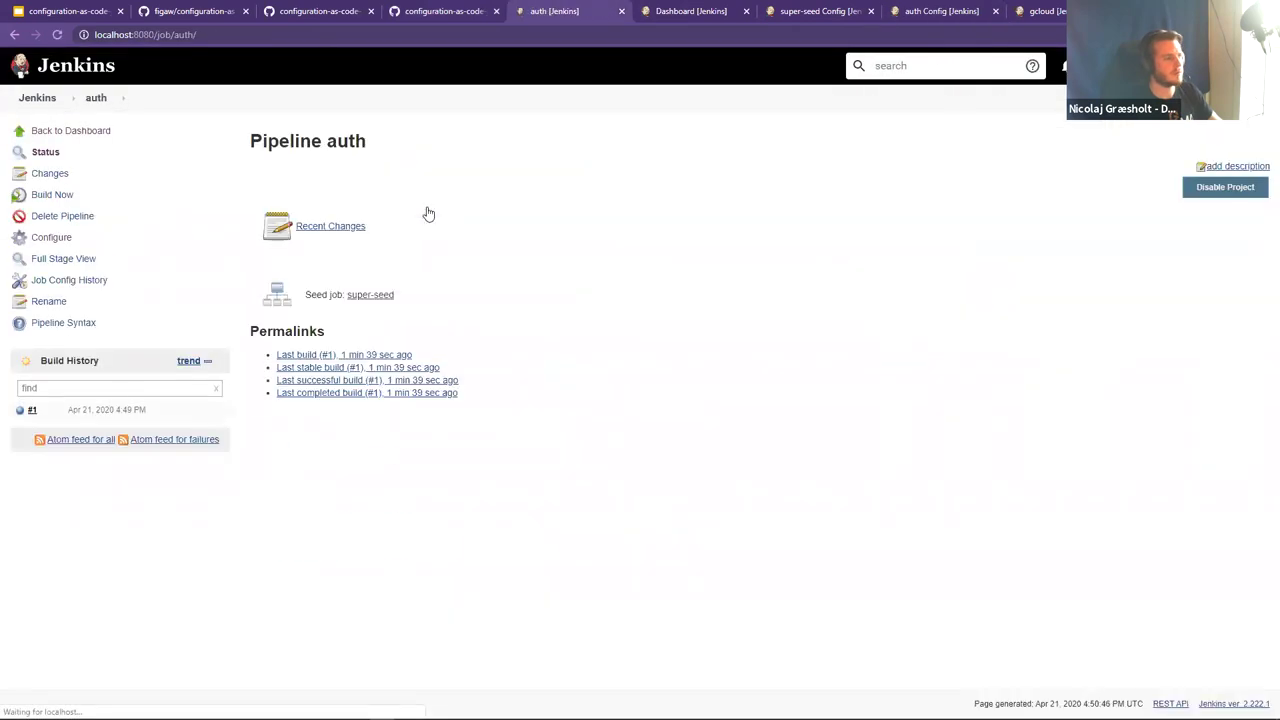
left_click(22, 410)
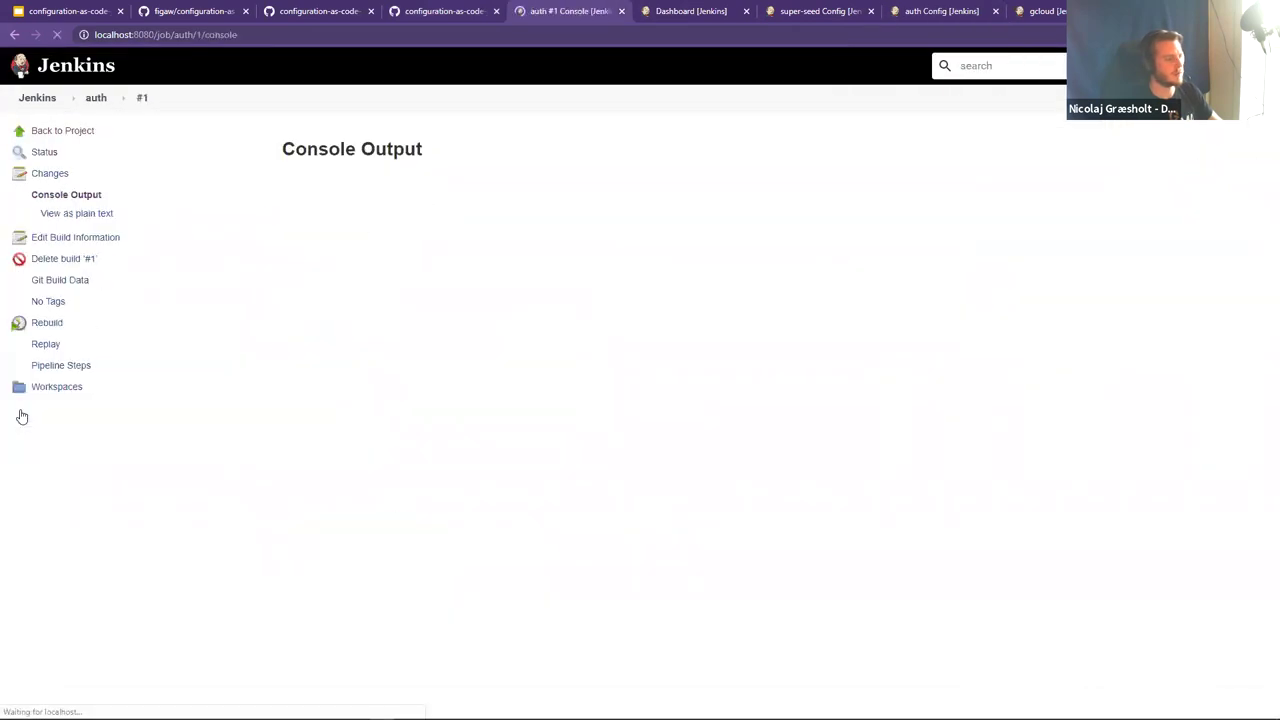
scroll(455, 374, "down", 10)
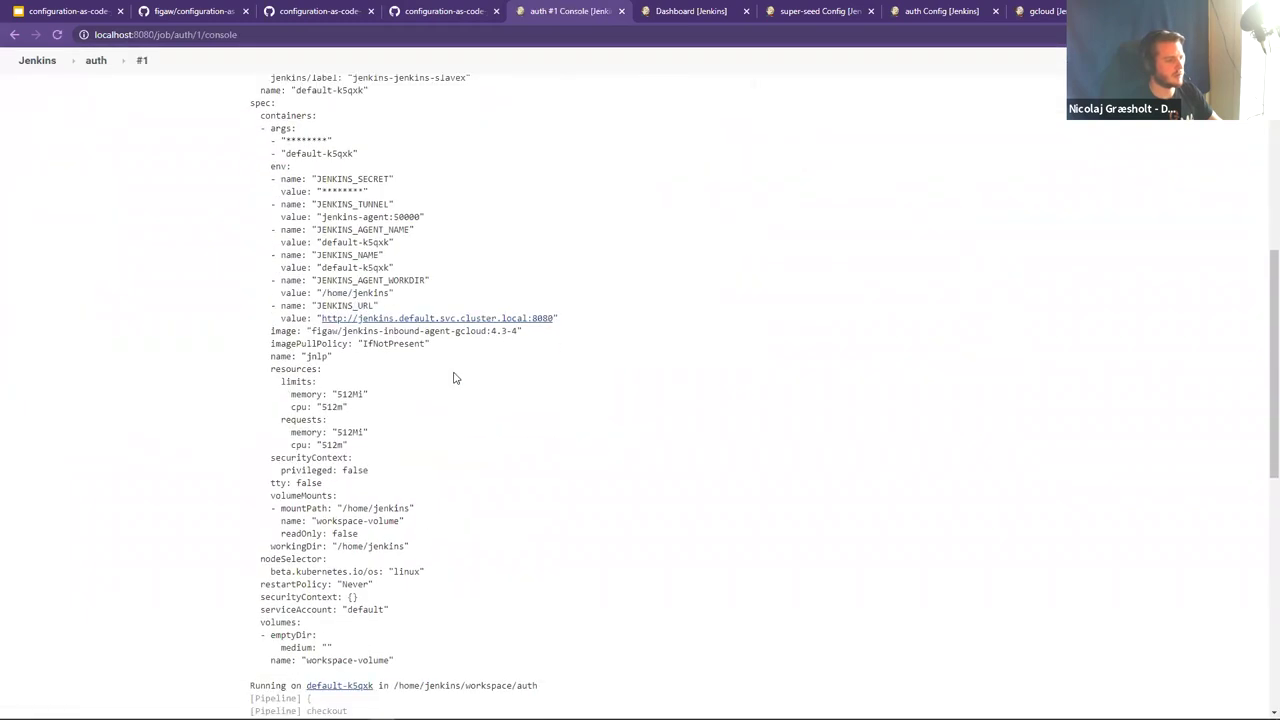
scroll(455, 374, "down", 3)
left_click_drag(252, 352, 331, 369)
left_click(331, 369)
left_click_drag(265, 494, 350, 481)
left_click(282, 547)
triple_click(282, 547)
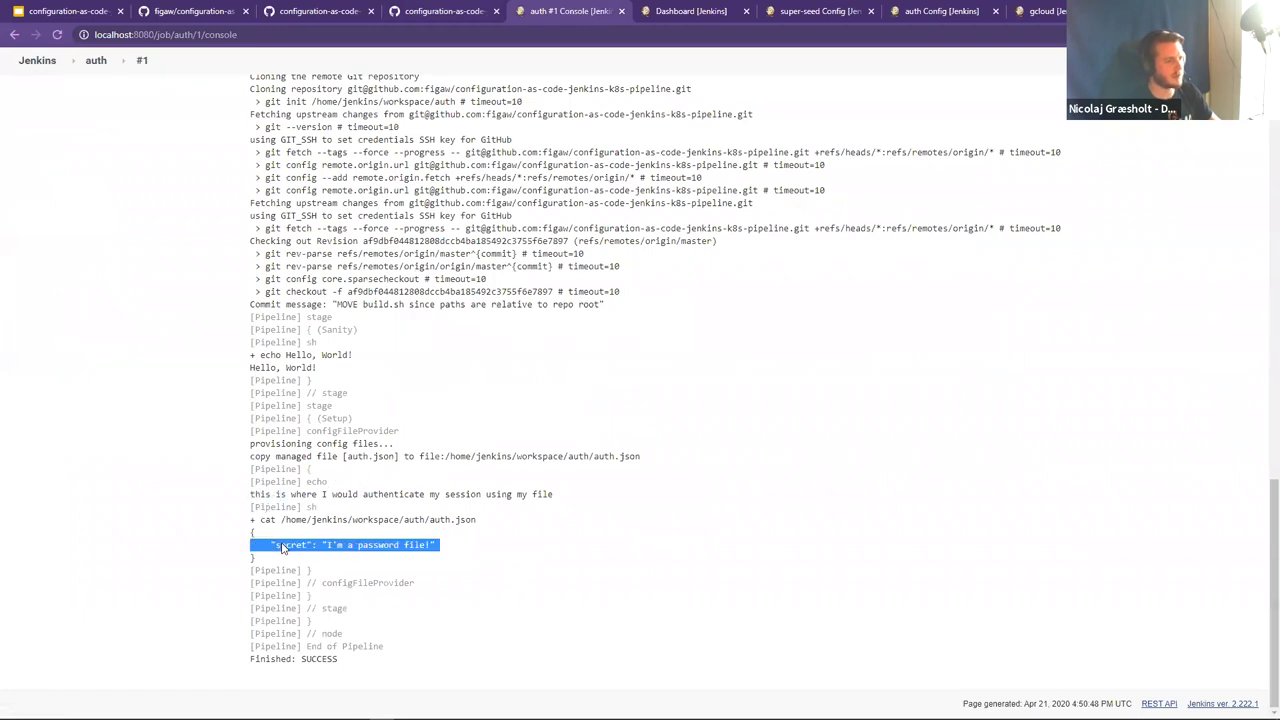
key("alt+Tab")
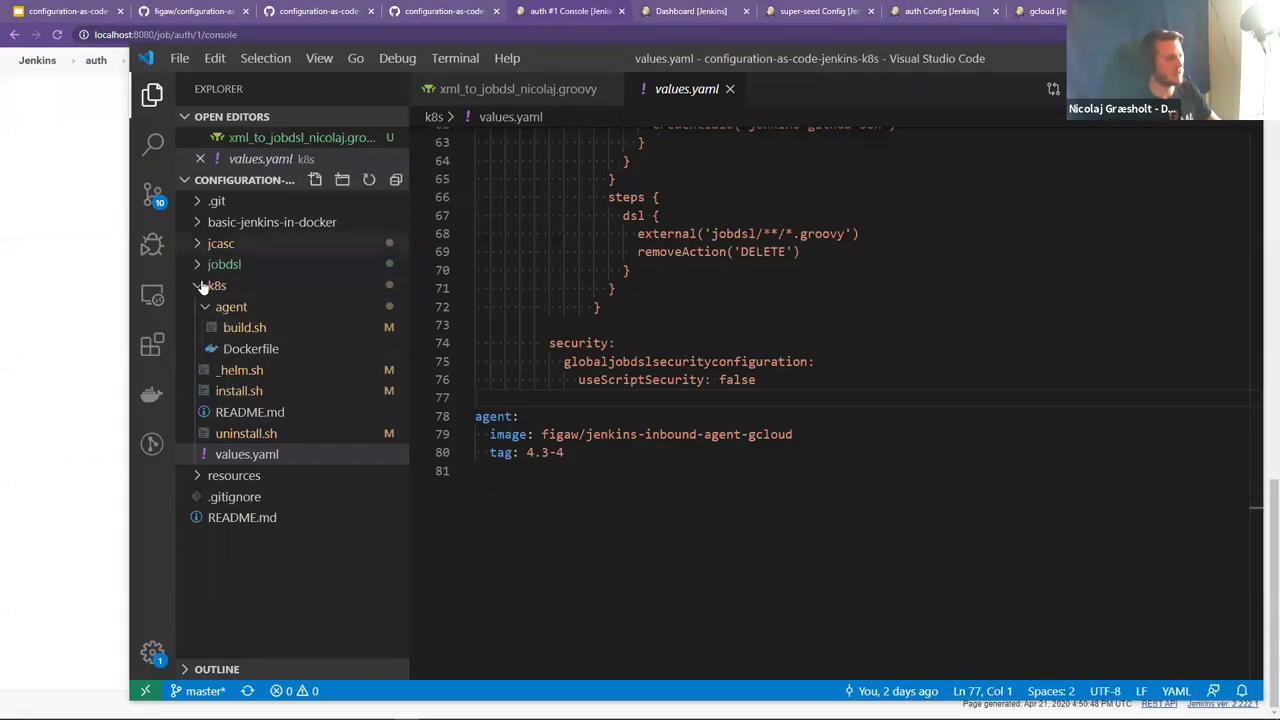
- Open resources/auth.json, then highlight the jenkins-github-ssh secret creation in install.sh
left_click(197, 477)
left_click(252, 502)
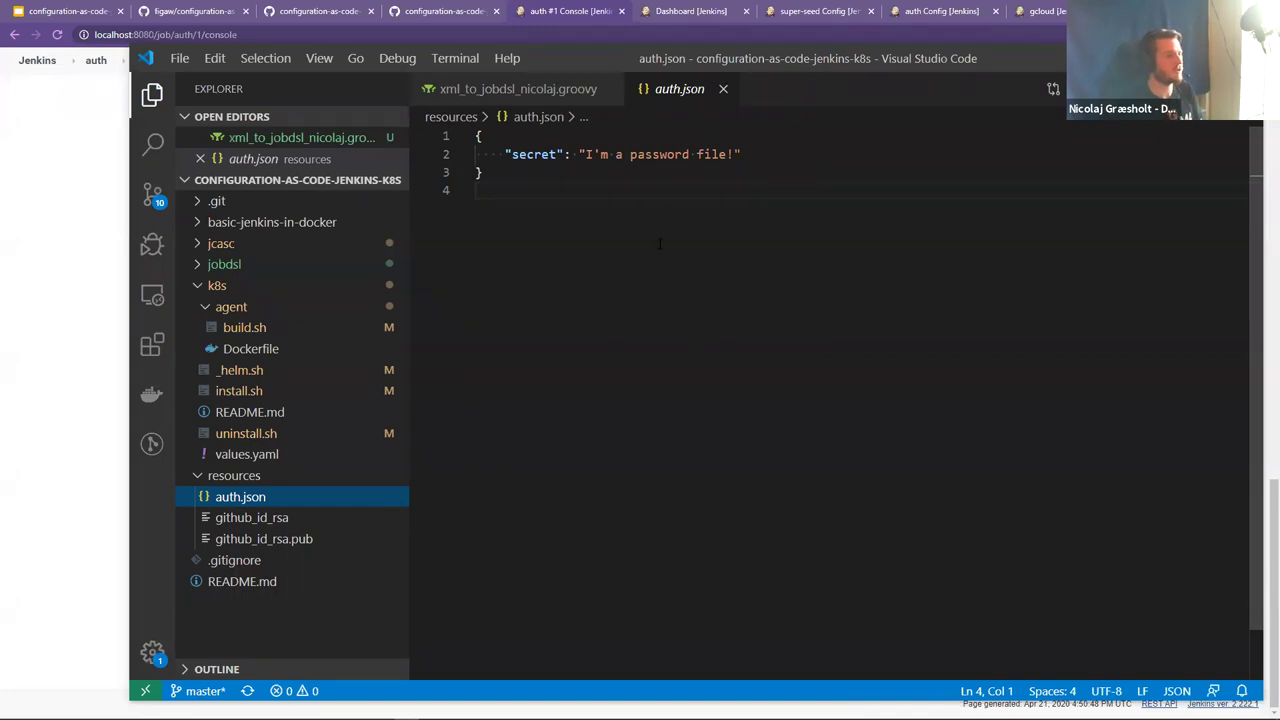
left_click(256, 392)
left_click_drag(579, 172, 831, 172)
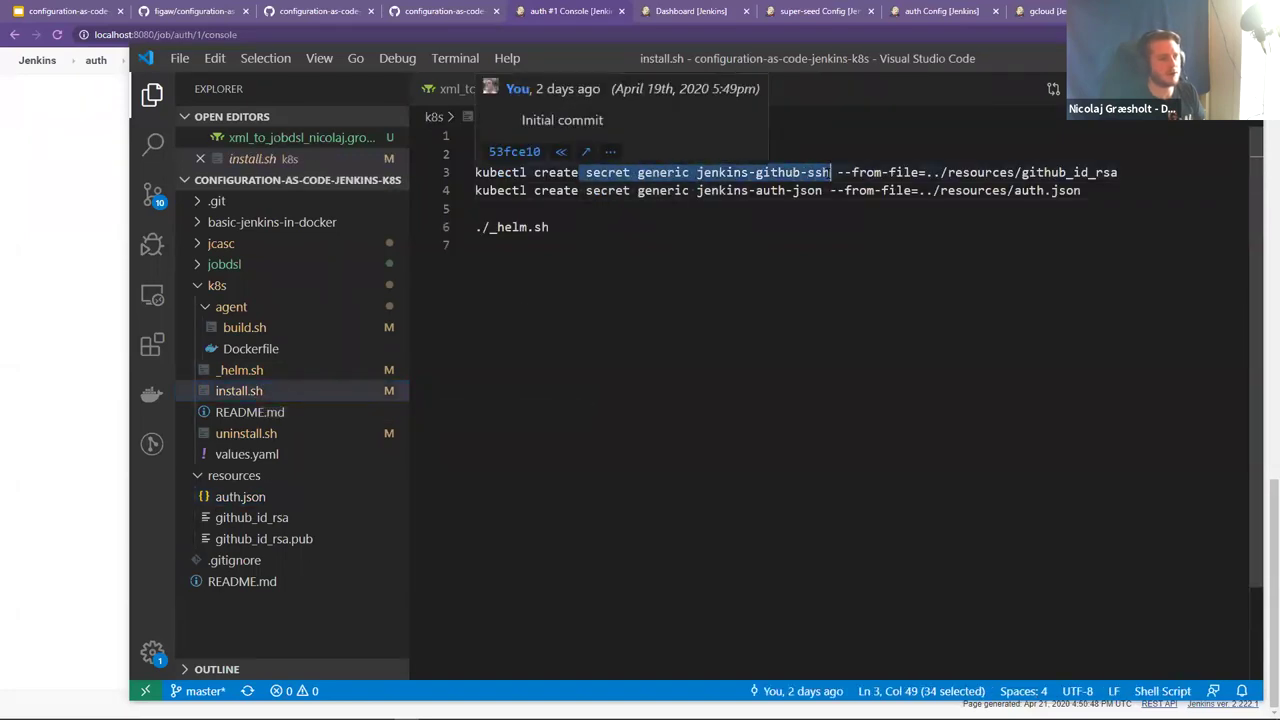
- Locate the auth-json managed config file entry under globalConfigFiles in values.yaml
left_click(264, 455)
scroll(919, 350, "up", 18)
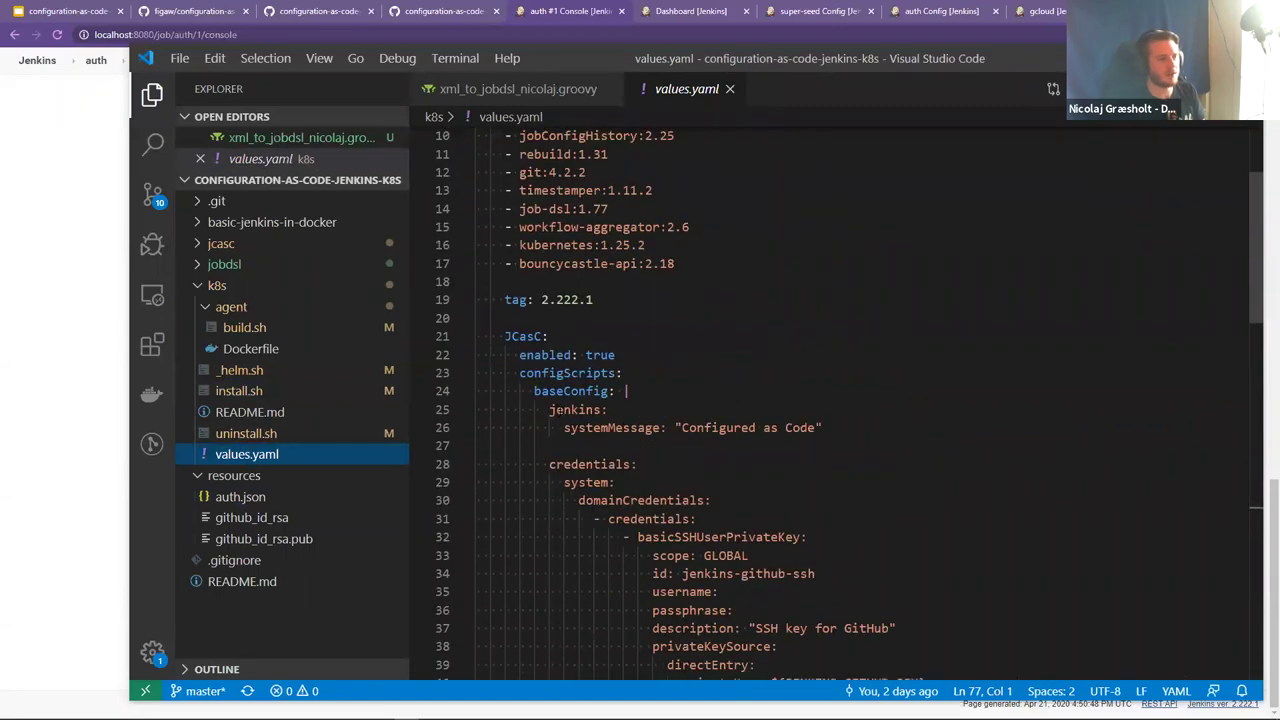
scroll(605, 411, "down", 5)
left_click_drag(549, 431, 836, 559)
double_click(666, 504)
left_click_drag(683, 504, 718, 504)
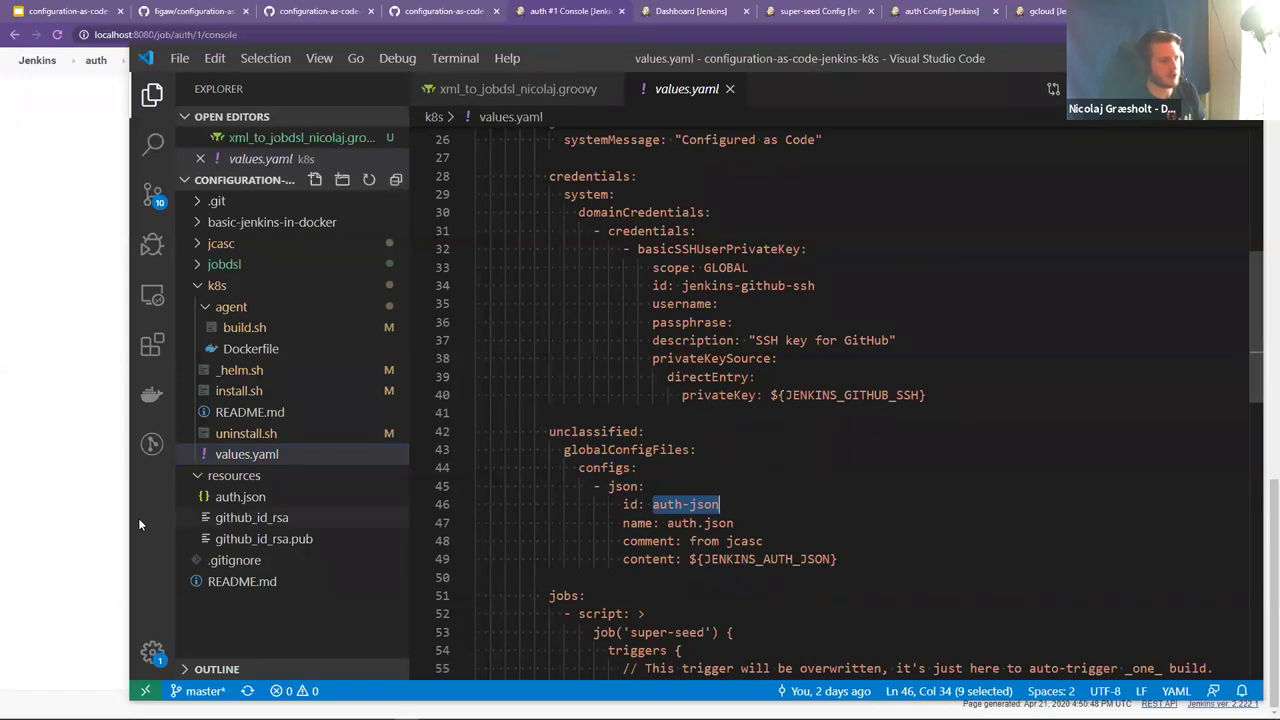
left_click(62, 522)
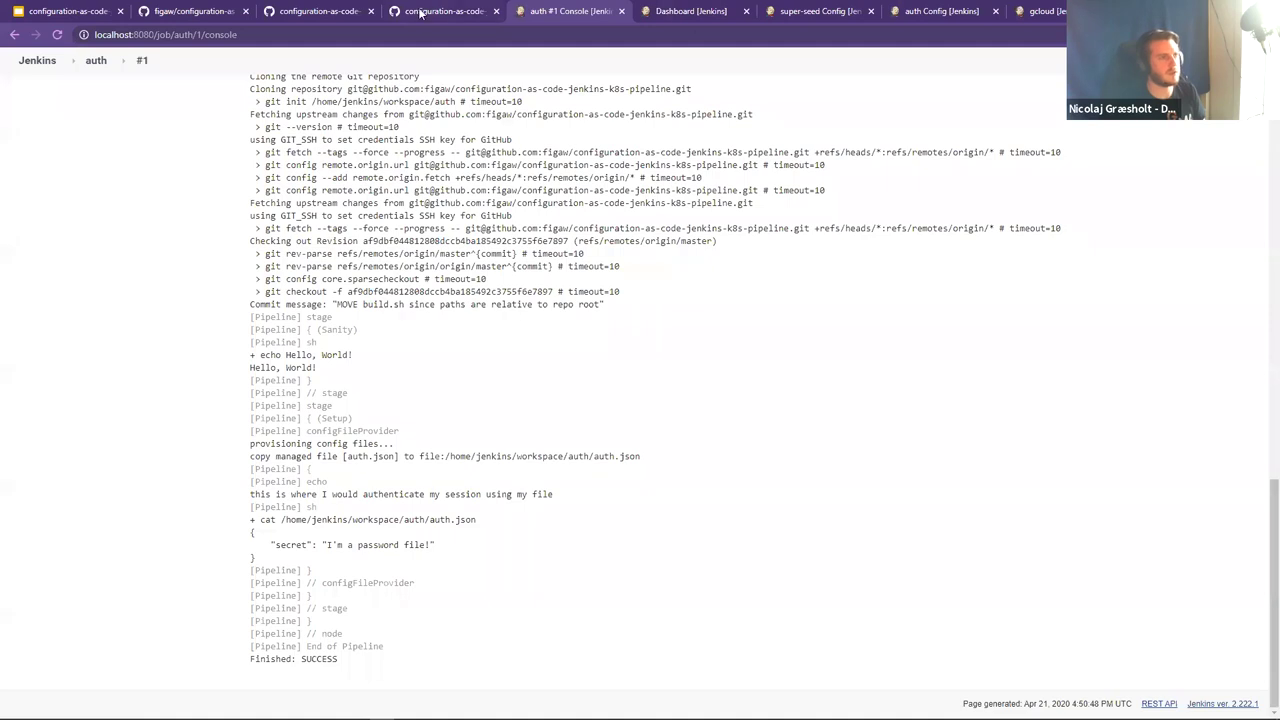
- Highlight the auth-json file id in auth/Jenkinsfile, then open gcloud/Jenkinsfile from the repository root
left_click(441, 11)
left_click_drag(558, 501, 598, 501)
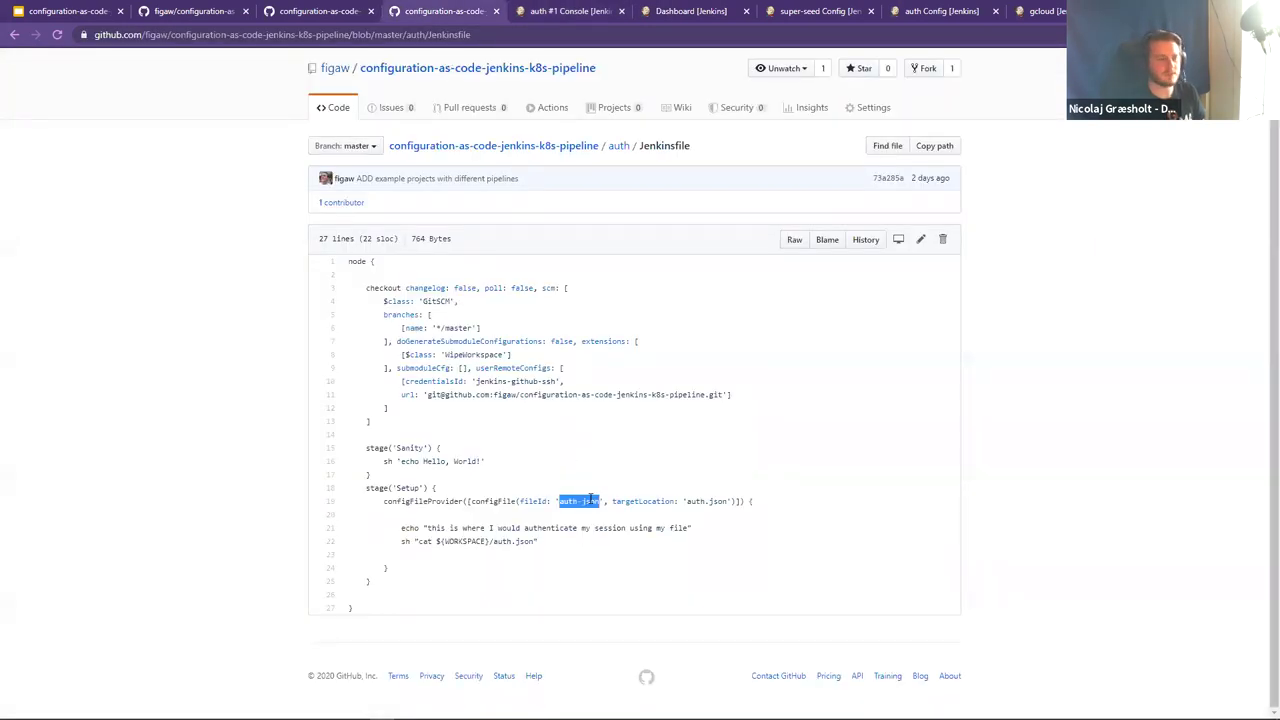
left_click(610, 146)
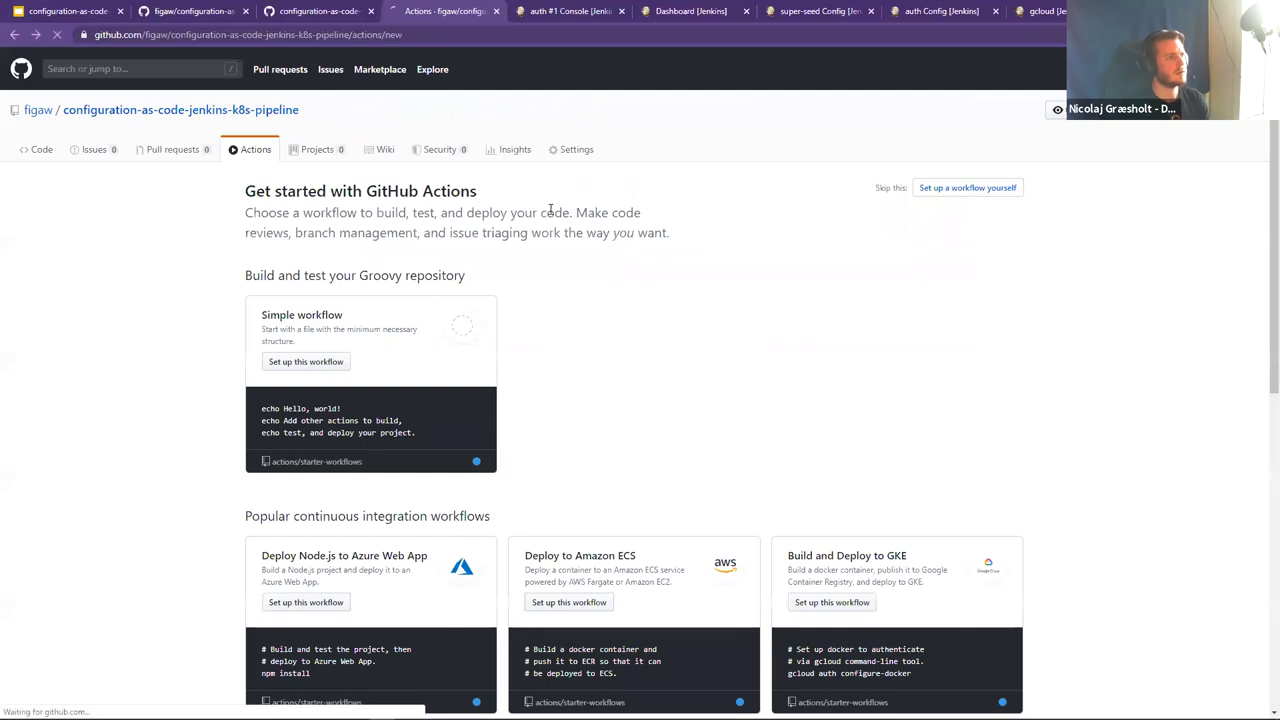
left_click(540, 190)
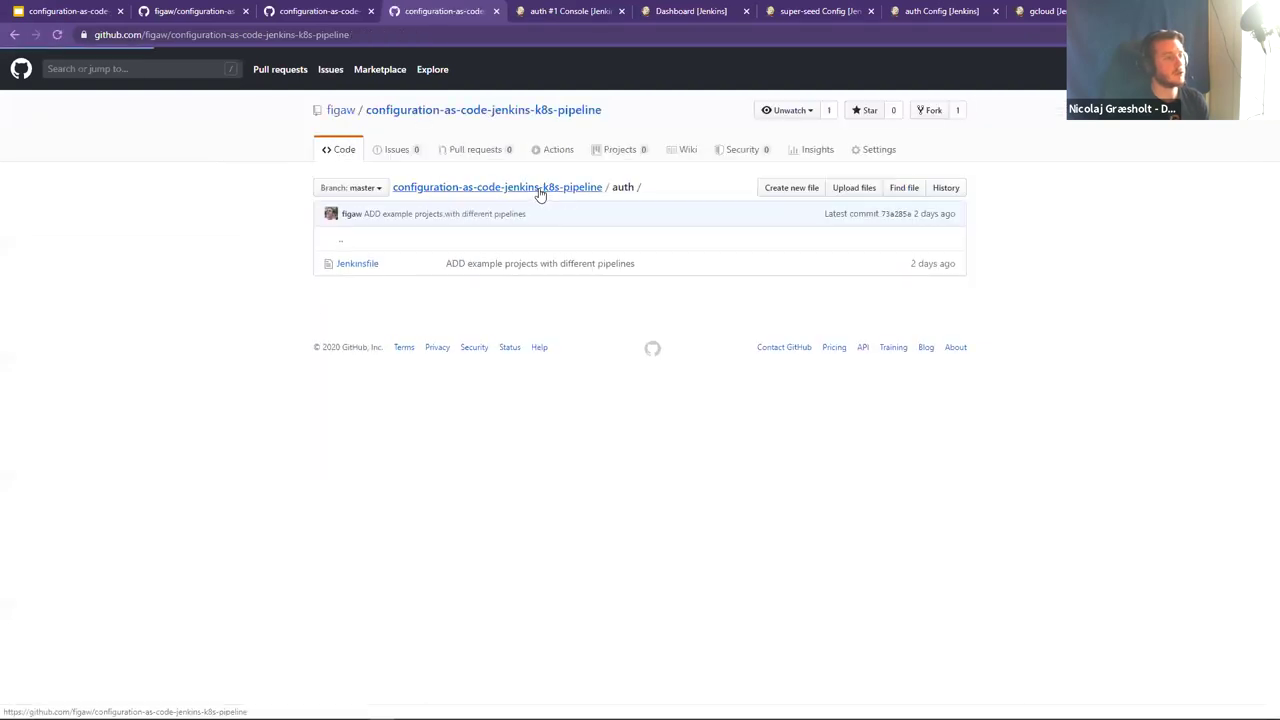
left_click(322, 369)
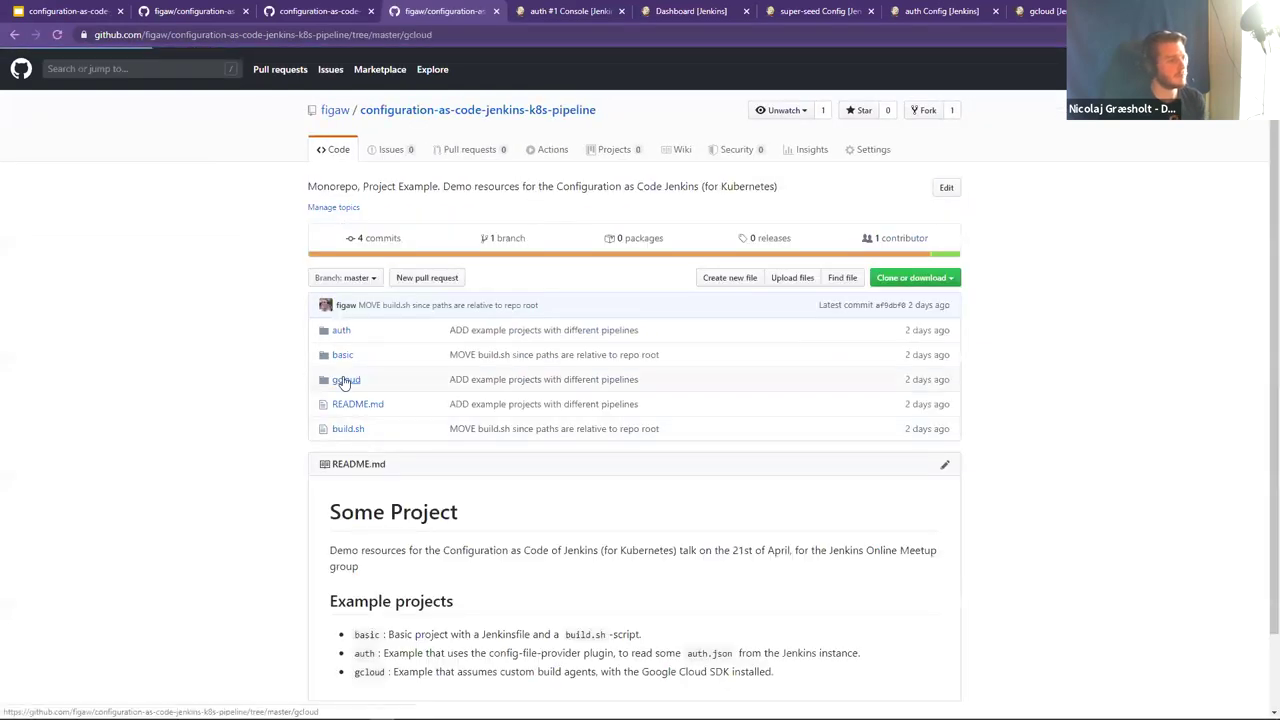
left_click(355, 265)
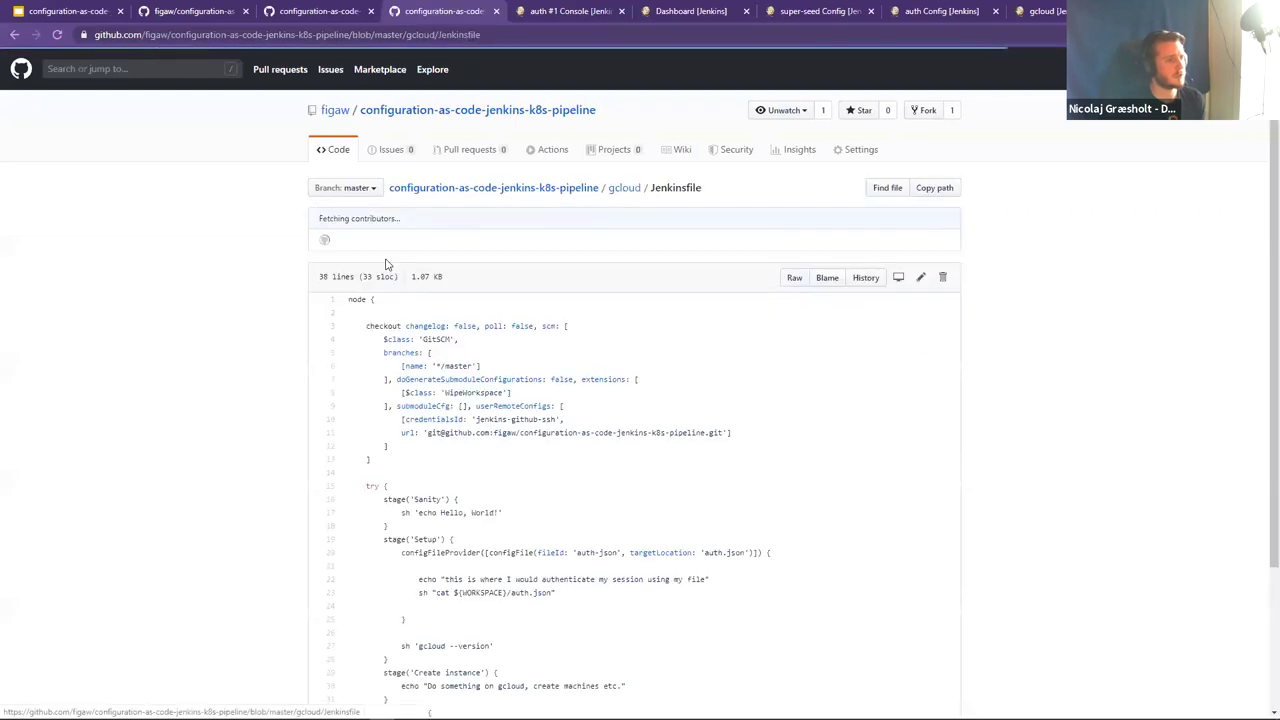
- Review gcloud/Jenkinsfile's Sanity and Setup stages, its configFileProvider step and sh 'gcloud --version'
scroll(265, 480, "down", 2)
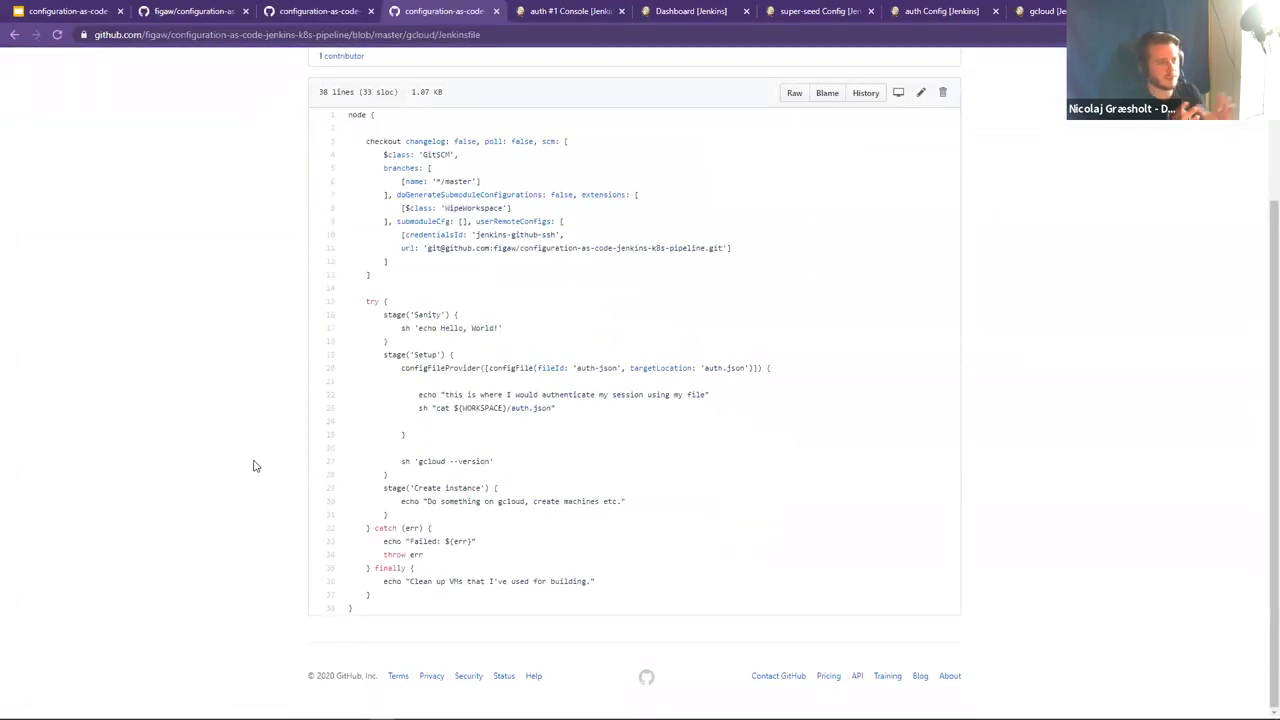
left_click_drag(386, 317, 412, 480)
left_click(403, 368)
left_click_drag(403, 368, 465, 369)
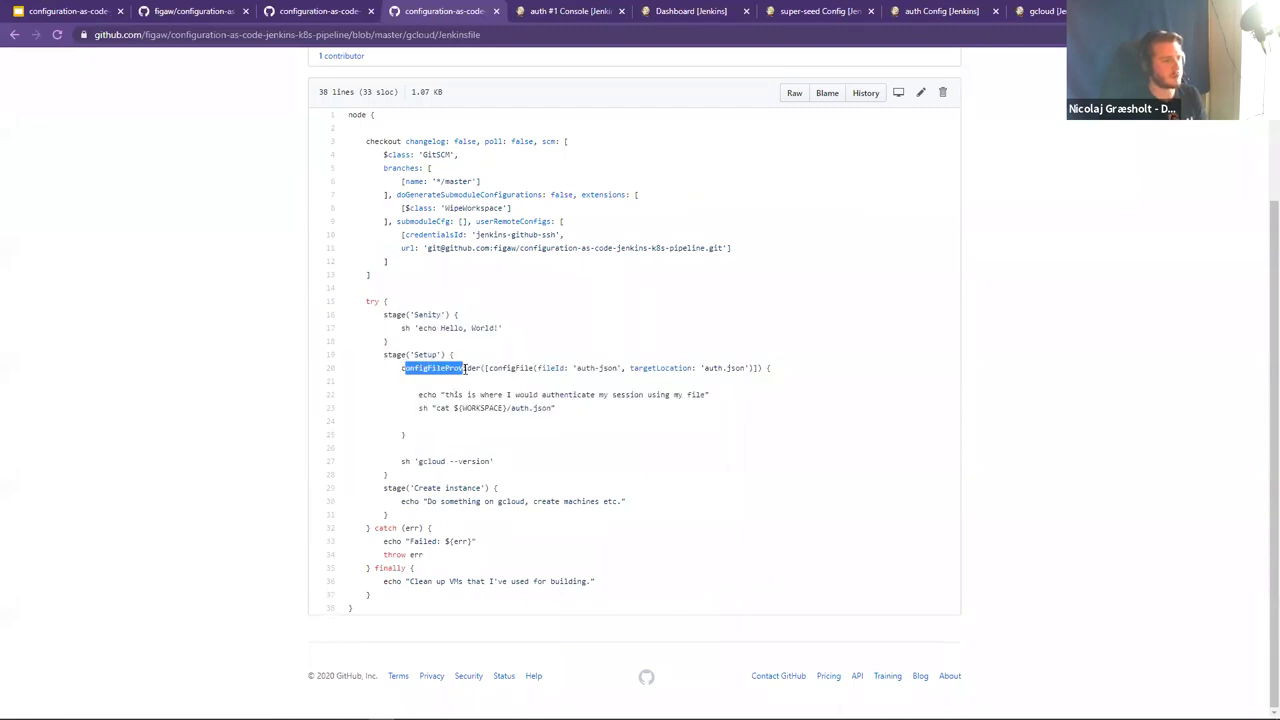
left_click_drag(401, 461, 507, 463)
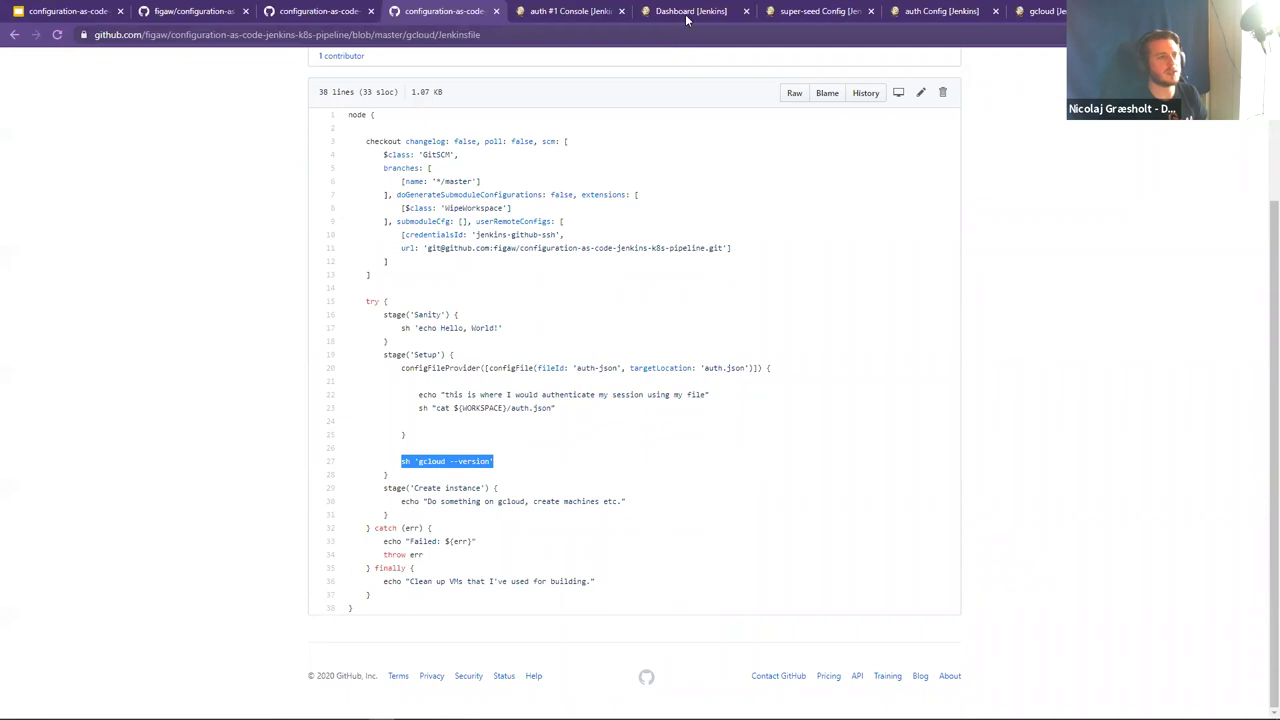
left_click(586, 18)
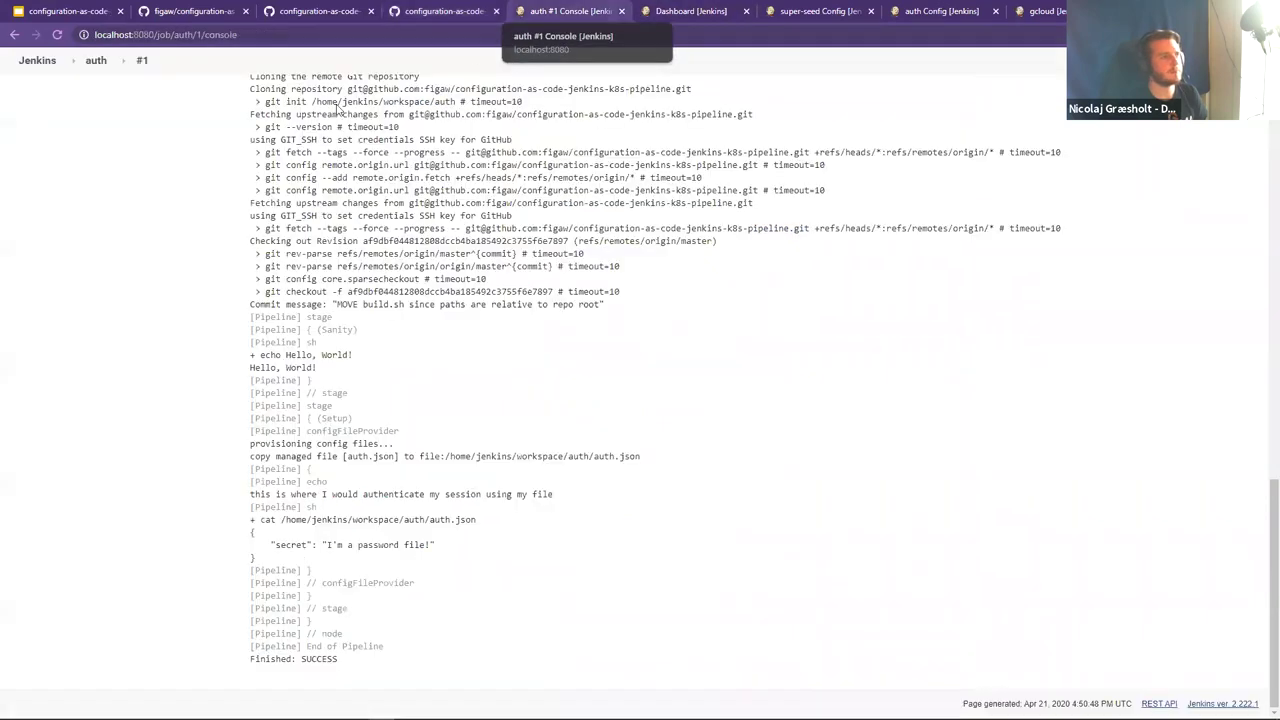
- Open gcloud build #1's console and highlight its auth.json, SDK 289.0.0 version, instance and cleanup output
left_click(37, 60)
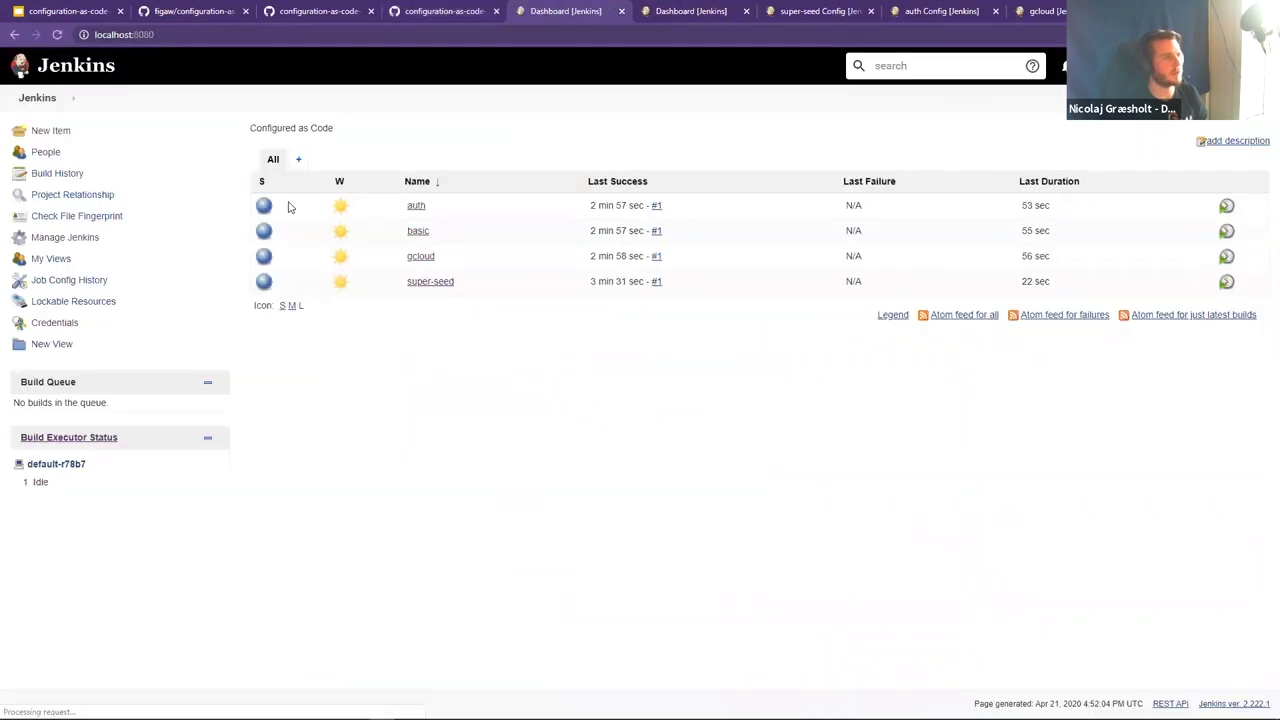
left_click(420, 258)
left_click(22, 410)
left_click_drag(1262, 250, 1253, 680)
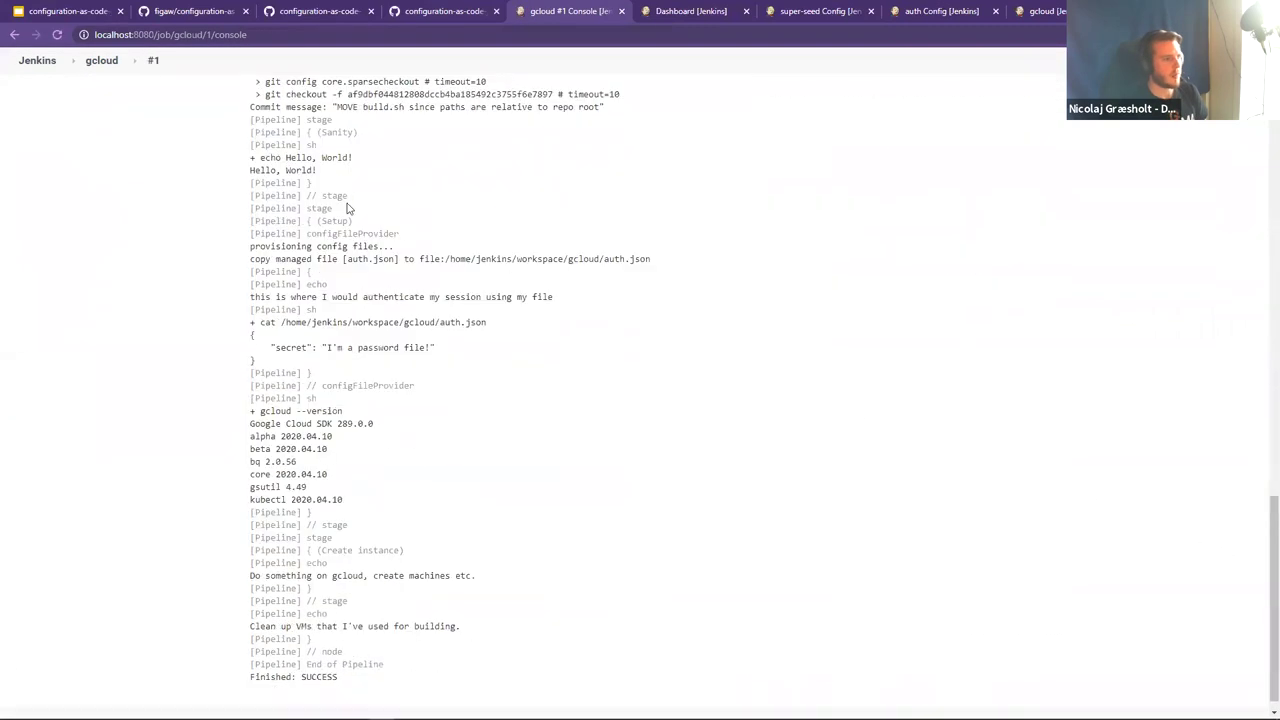
left_click_drag(265, 166, 352, 172)
left_click_drag(256, 309, 270, 348)
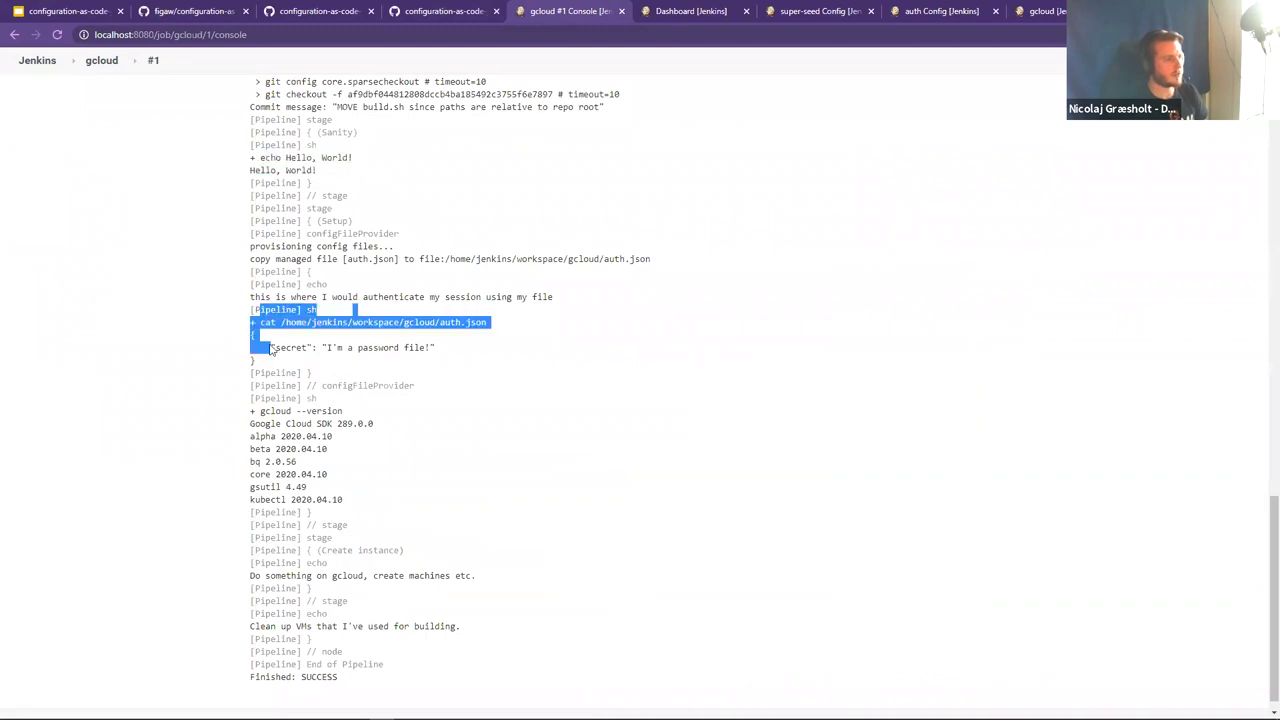
left_click_drag(256, 411, 363, 509)
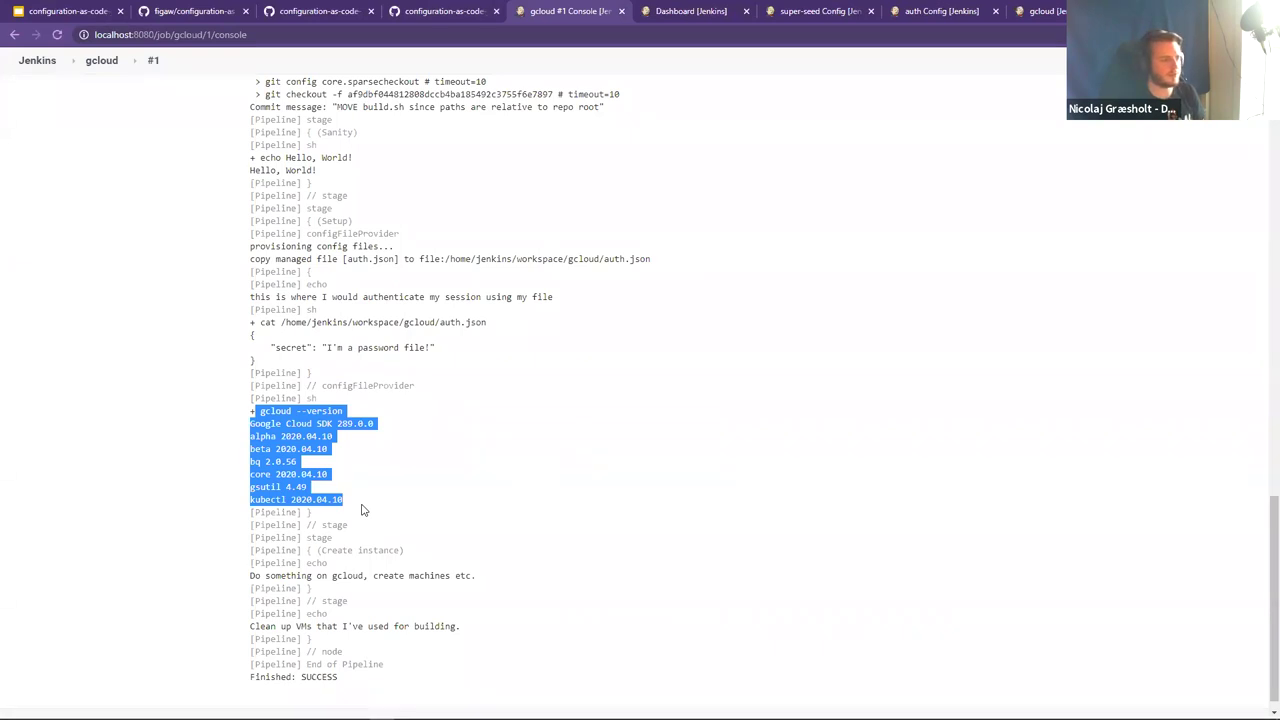
left_click_drag(257, 577, 490, 581)
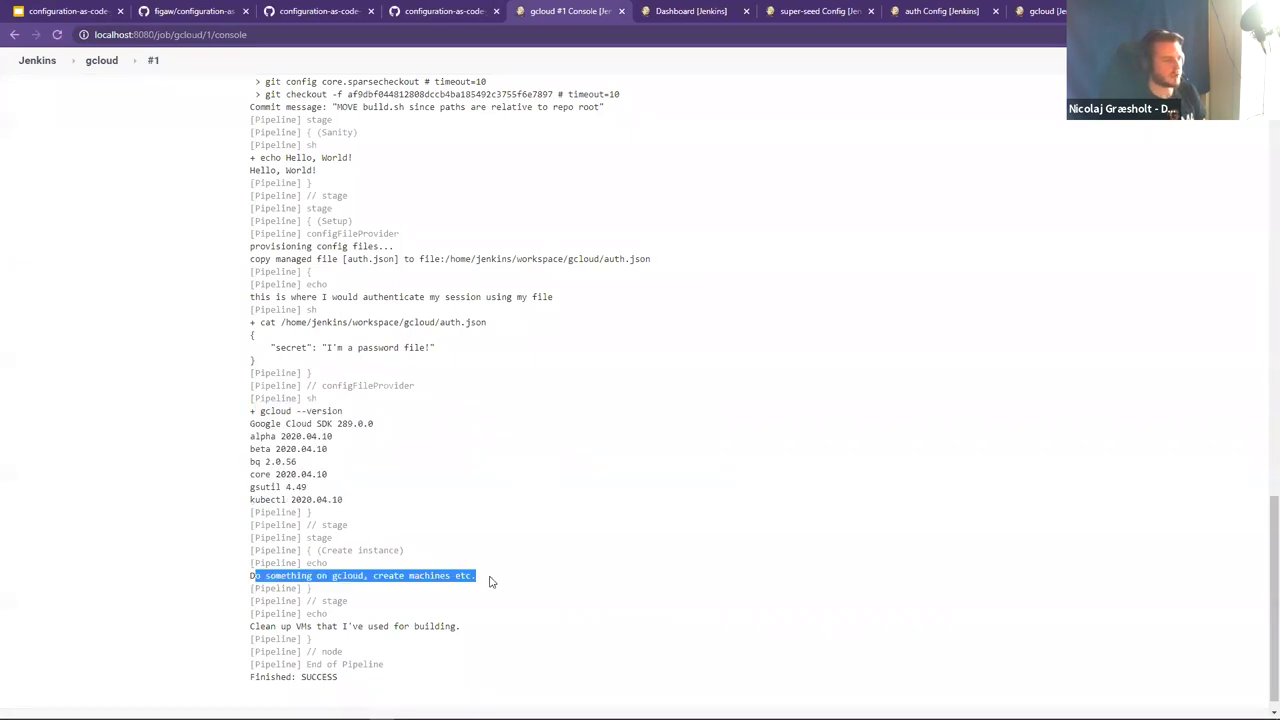
triple_click(357, 628)
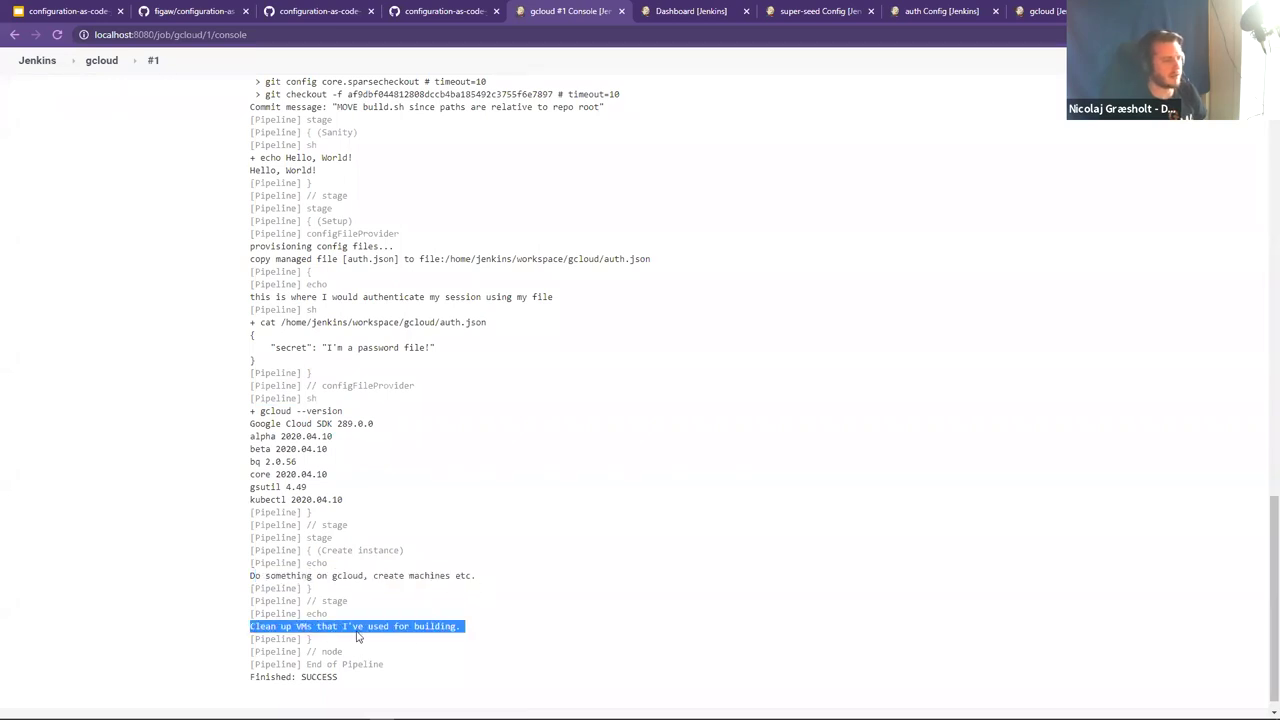
- Review the try/catch/finally cleanup block and its echo line in gcloud/Jenkinsfile on GitHub
left_click(456, 12)
left_click_drag(367, 299, 424, 592)
double_click(409, 568)
triple_click(394, 581)
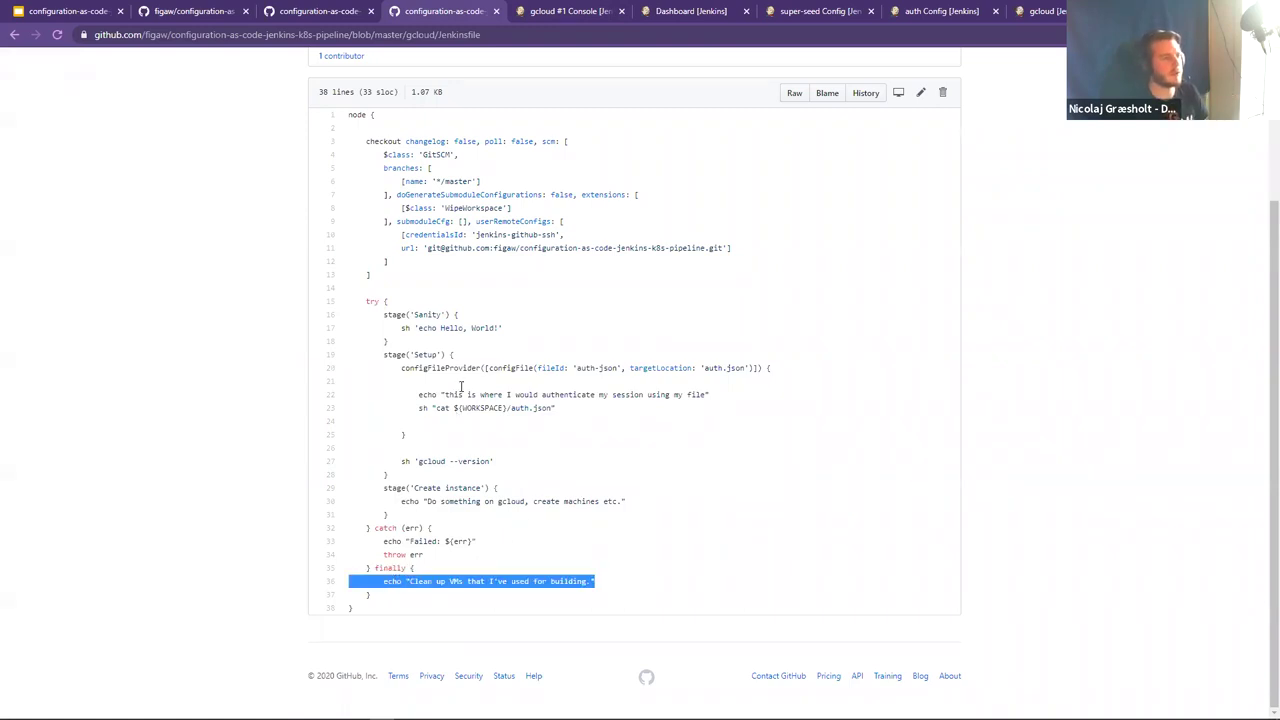
left_click(91, 17)
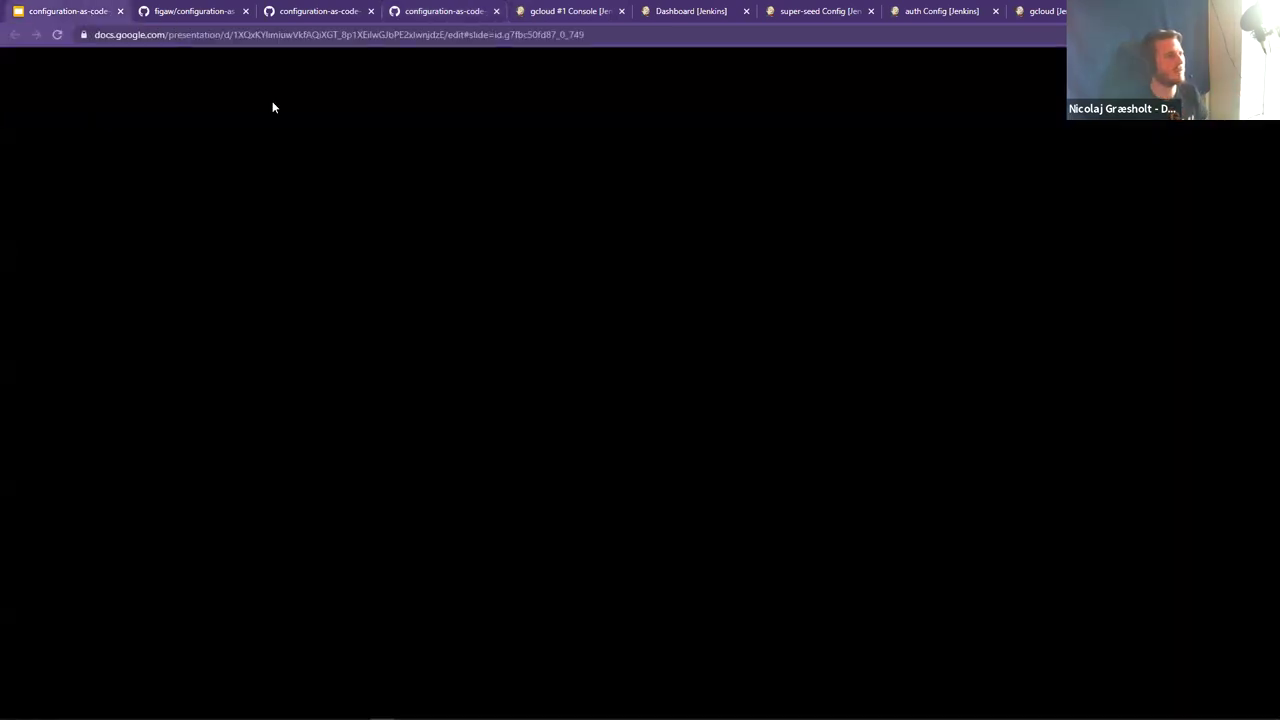